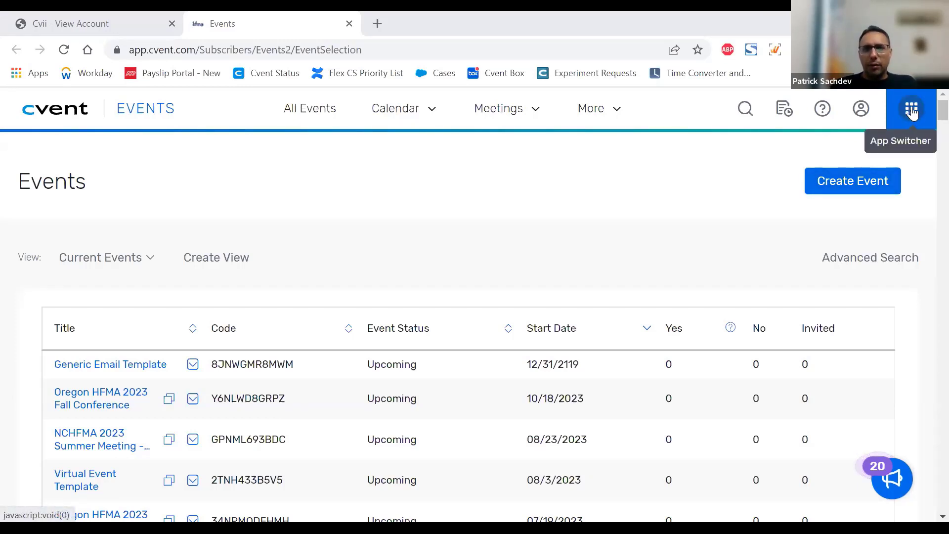
Step: Switch to the eMarketing module and review the eMarketing Snapshot on its overview page
click(912, 112)
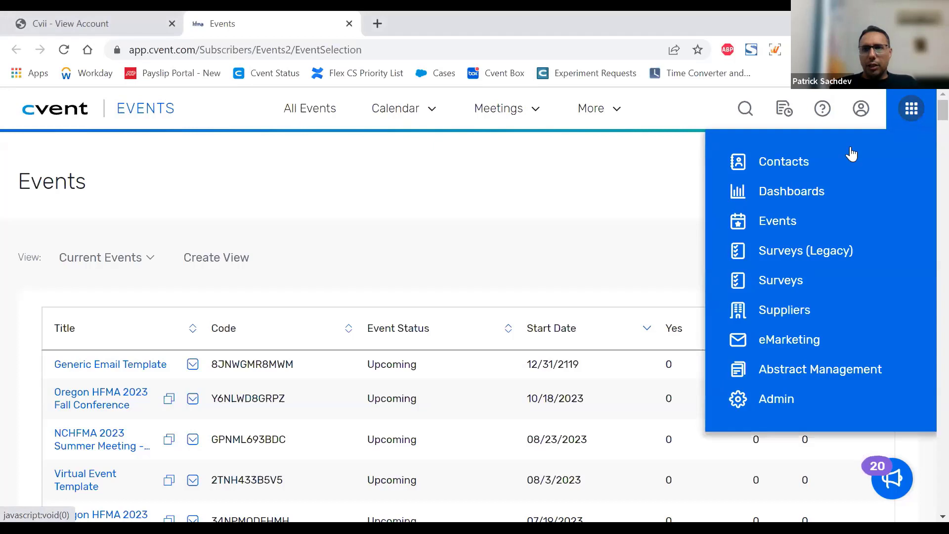
click(808, 347)
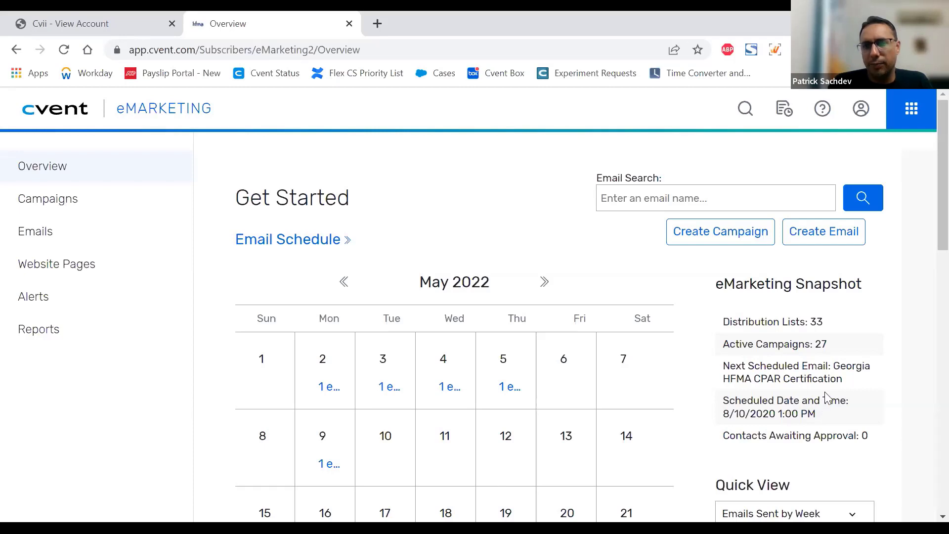
scroll(826, 395, down, 3)
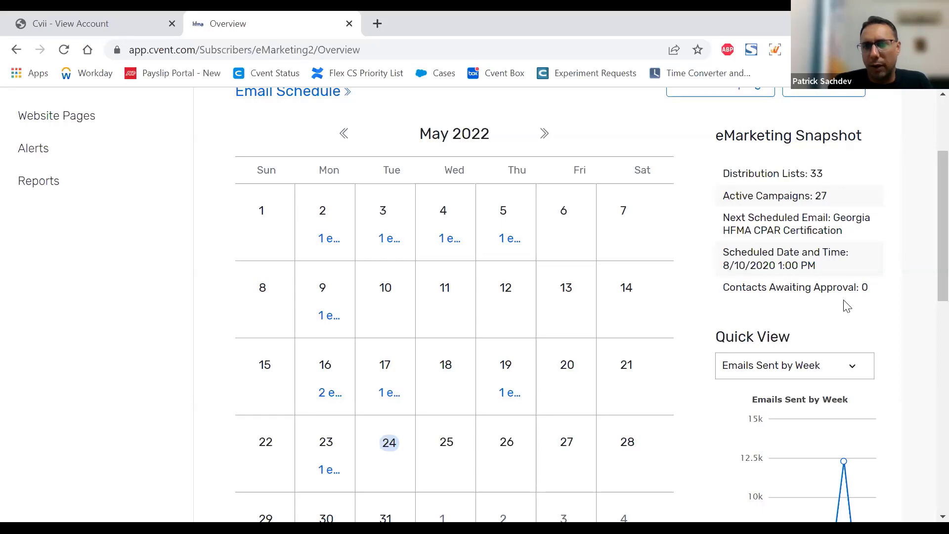
scroll(860, 297, down, 2)
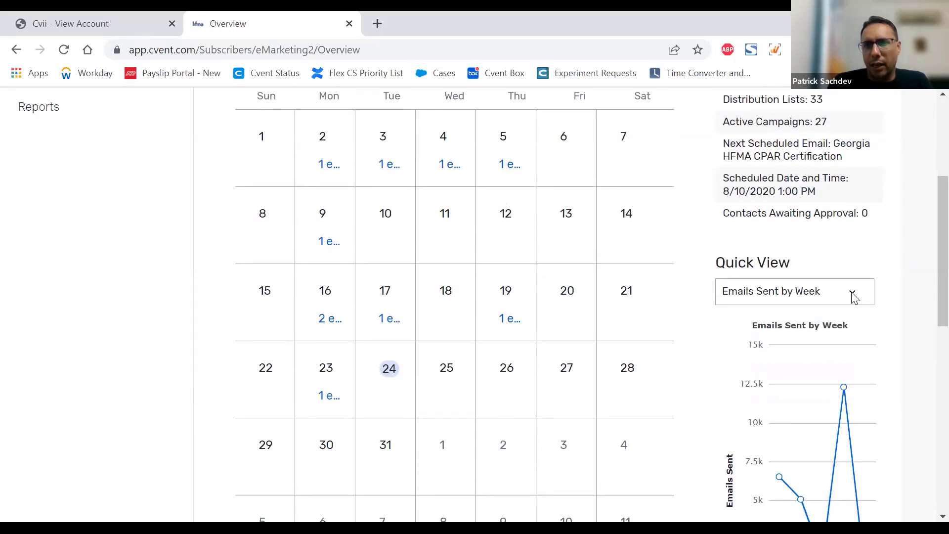
Step: Check which charts the Quick View can show, keeping Emails Sent by Week, and return to the email calendar
click(852, 293)
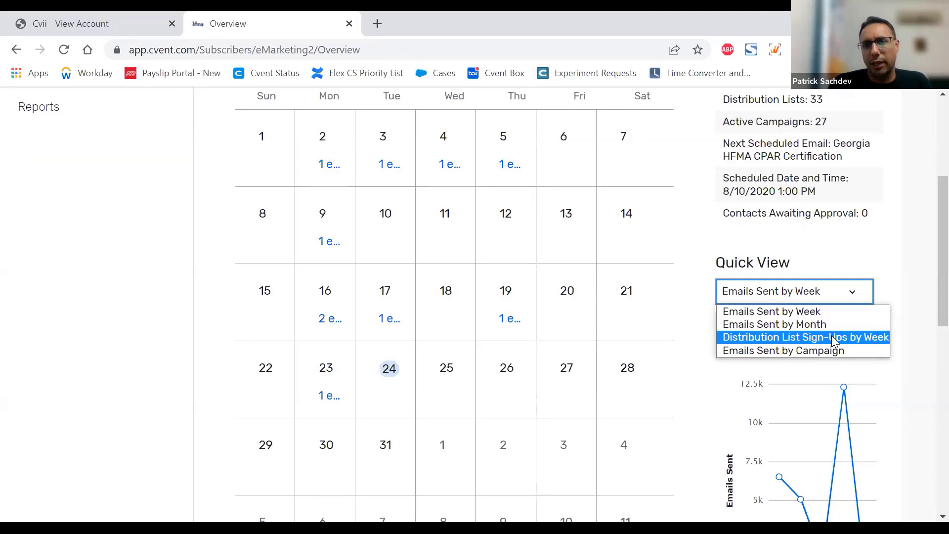
click(736, 295)
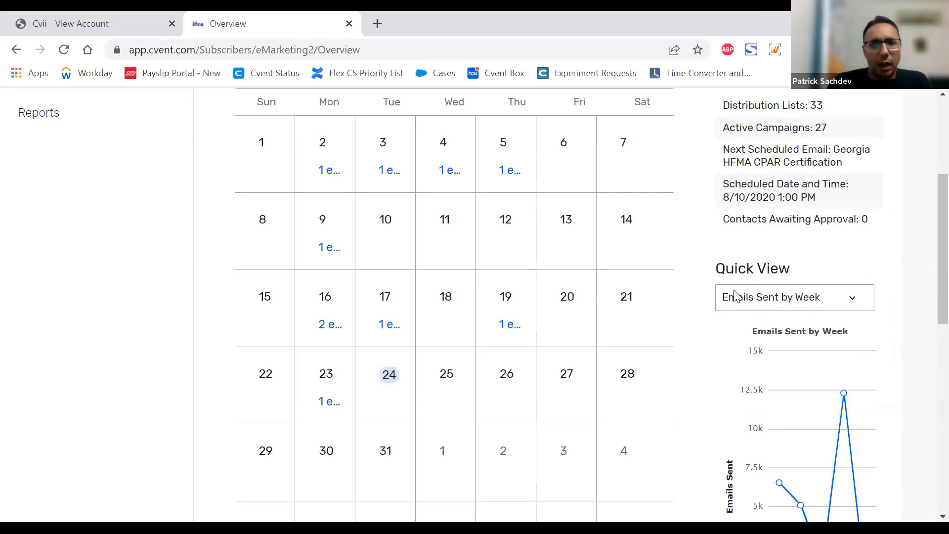
scroll(737, 295, up, 1)
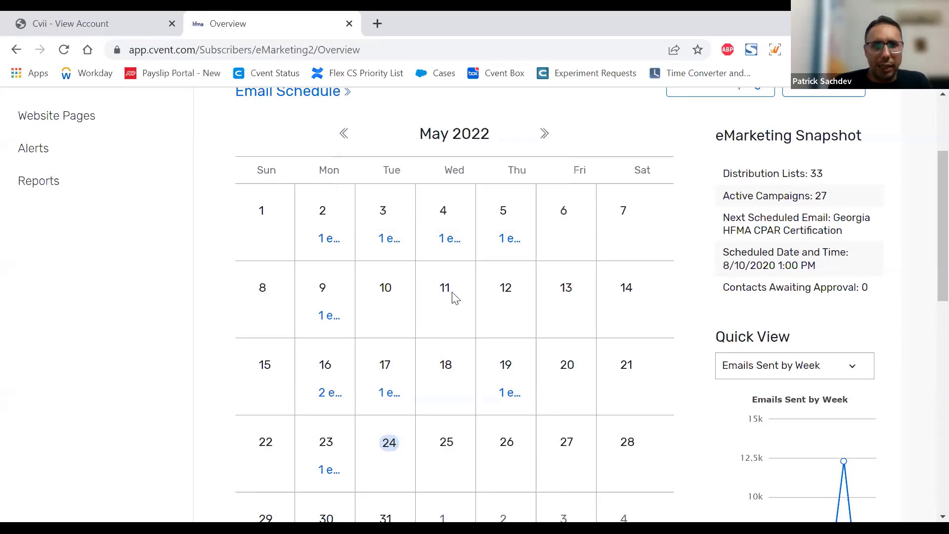
scroll(451, 301, up, 1)
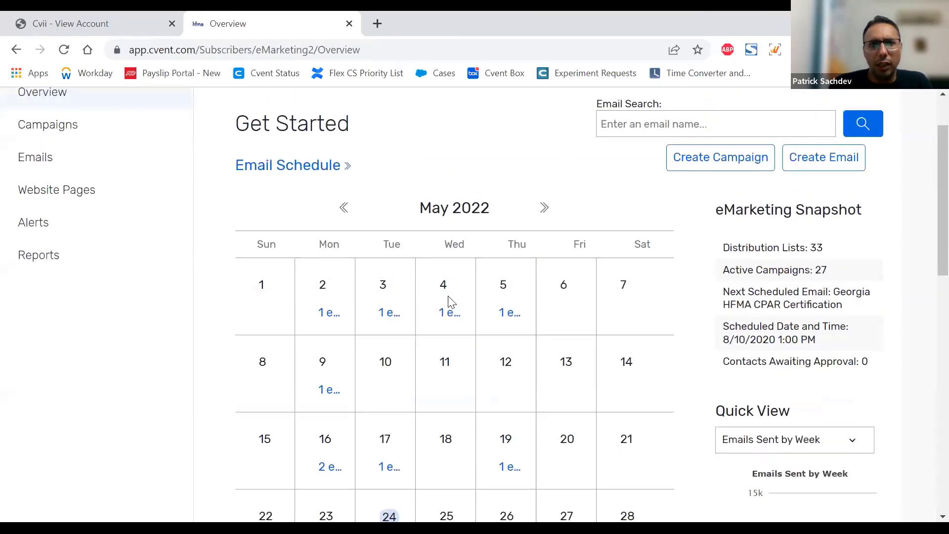
Step: Open the emails for May 2, 2022 from the overview calendar and examine the email's campaign, status and actual recipients
mouse_move(324, 317)
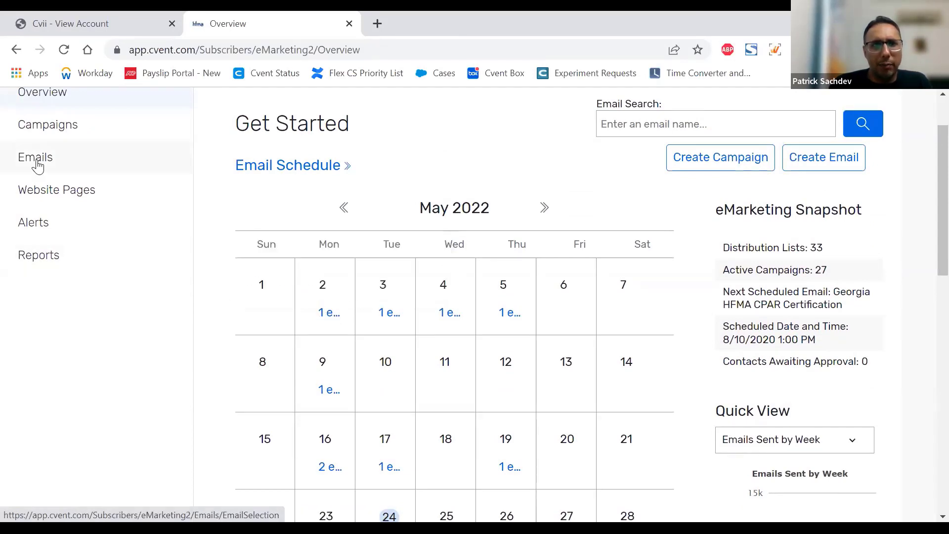
click(333, 317)
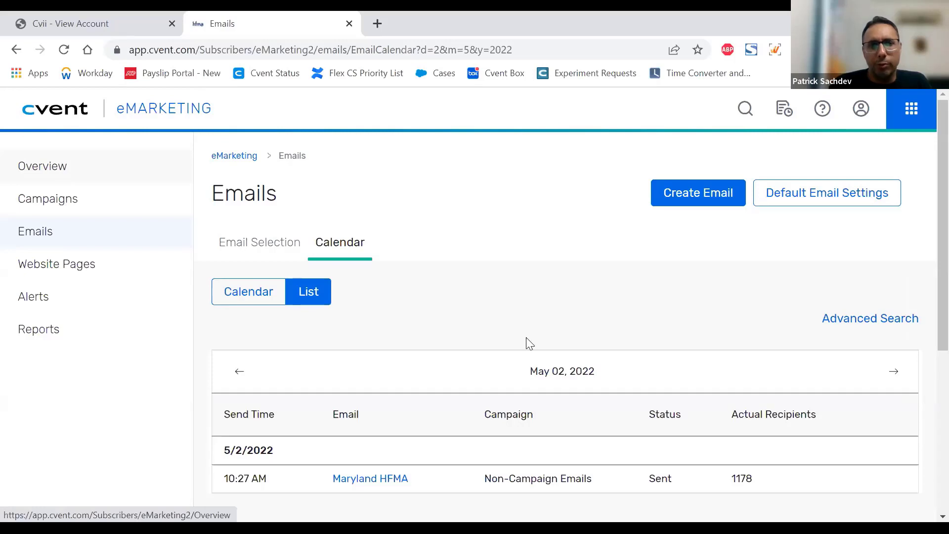
scroll(494, 326, down, 3)
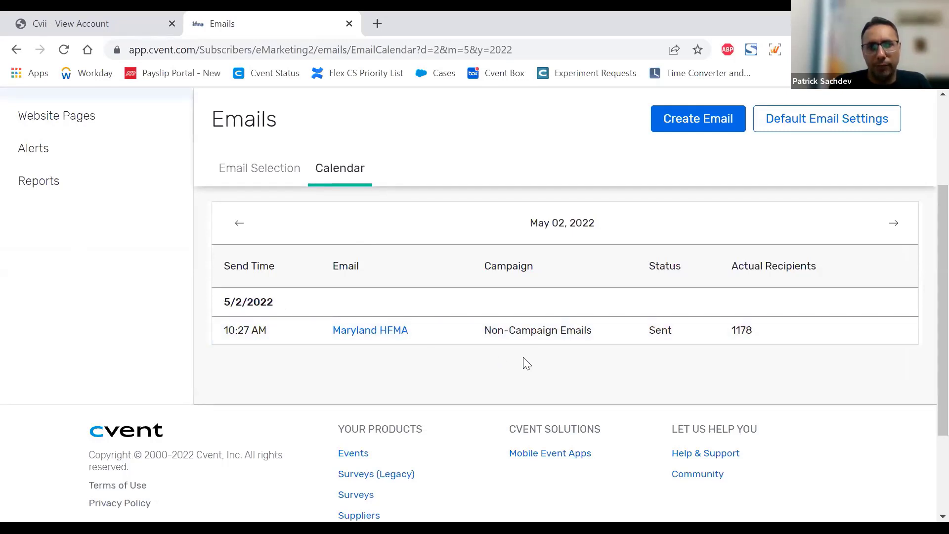
drag(592, 331, 487, 336)
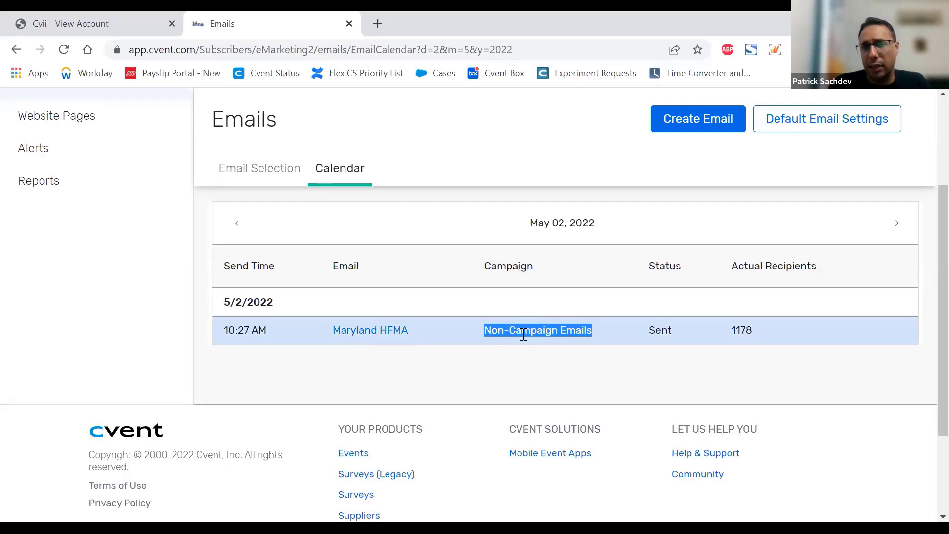
double_click(657, 330)
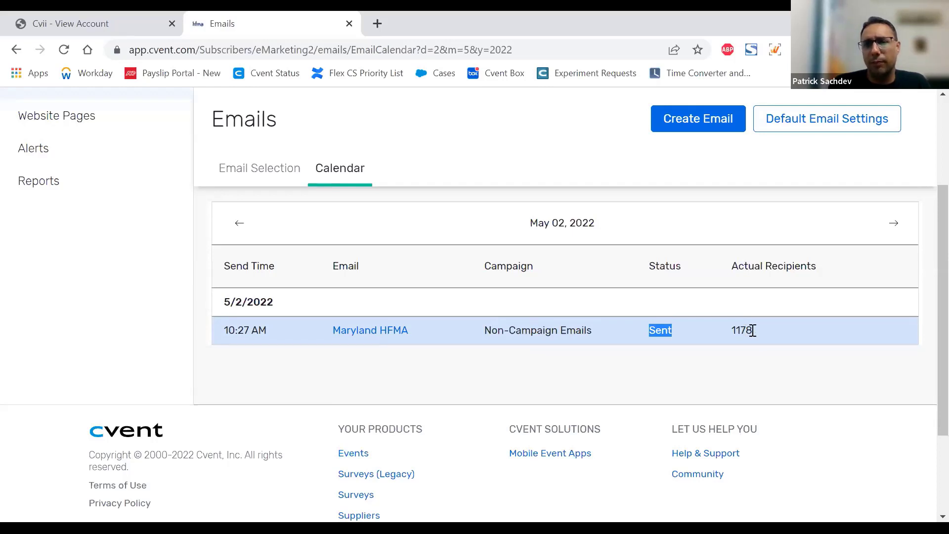
drag(752, 330, 734, 326)
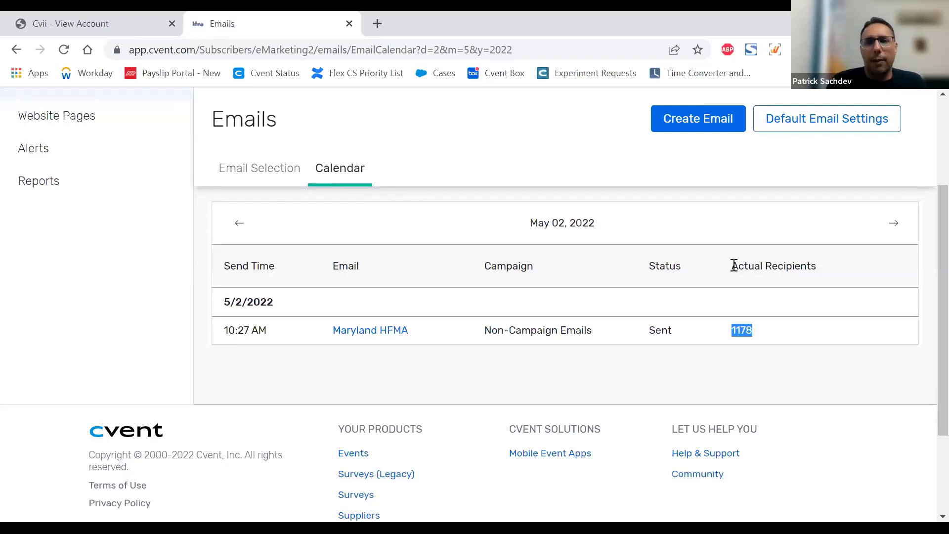
drag(731, 267, 823, 269)
click(757, 344)
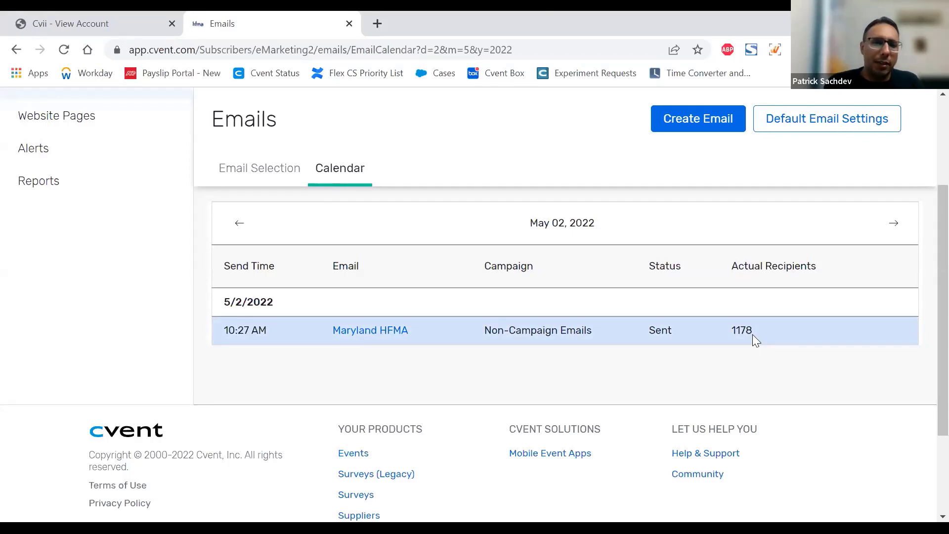
Step: Open the Email Selection list and browse the emails of all campaigns
scroll(753, 335, up, 3)
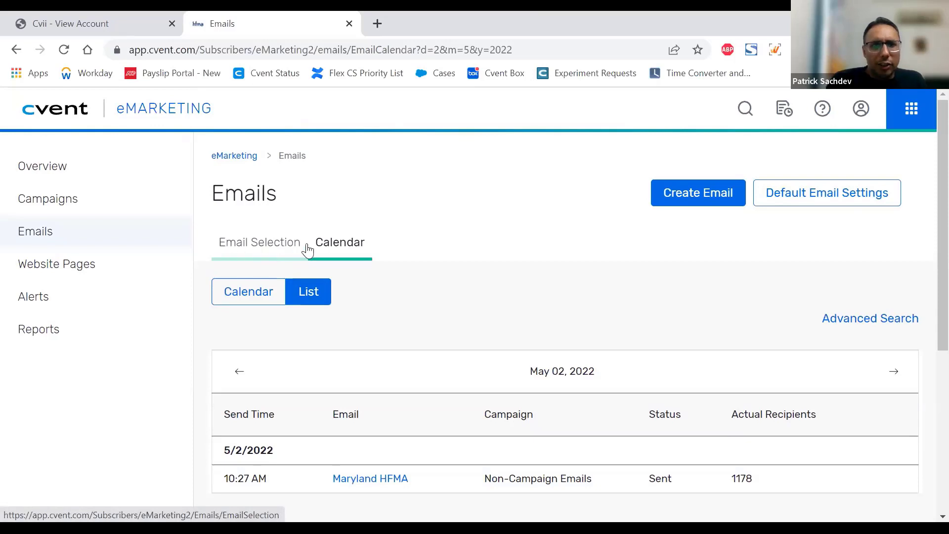
click(272, 247)
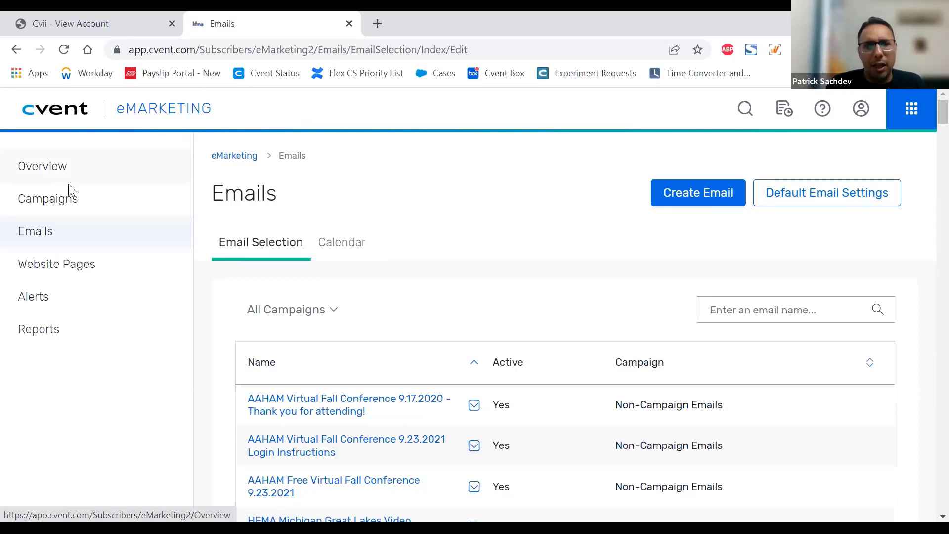
scroll(504, 278, down, 4)
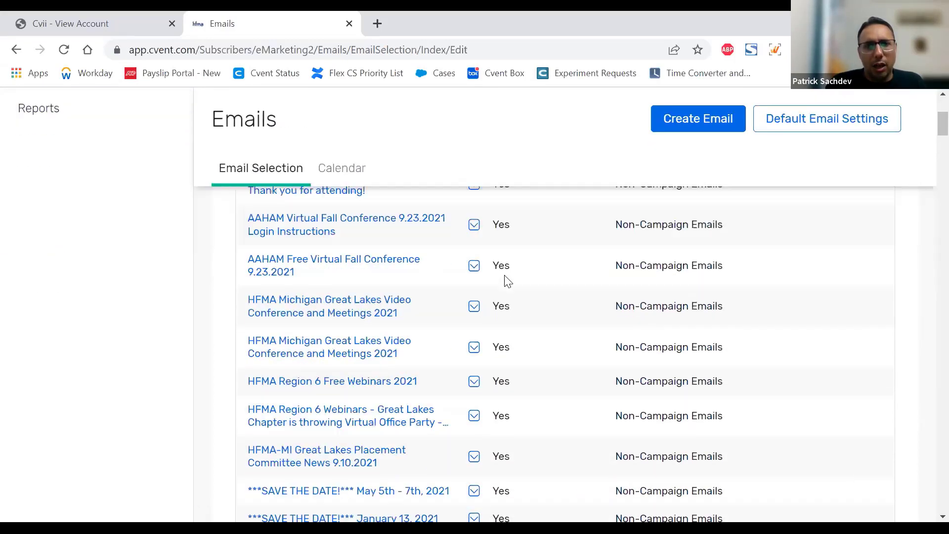
scroll(504, 279, up, 4)
scroll(504, 305, down, 4)
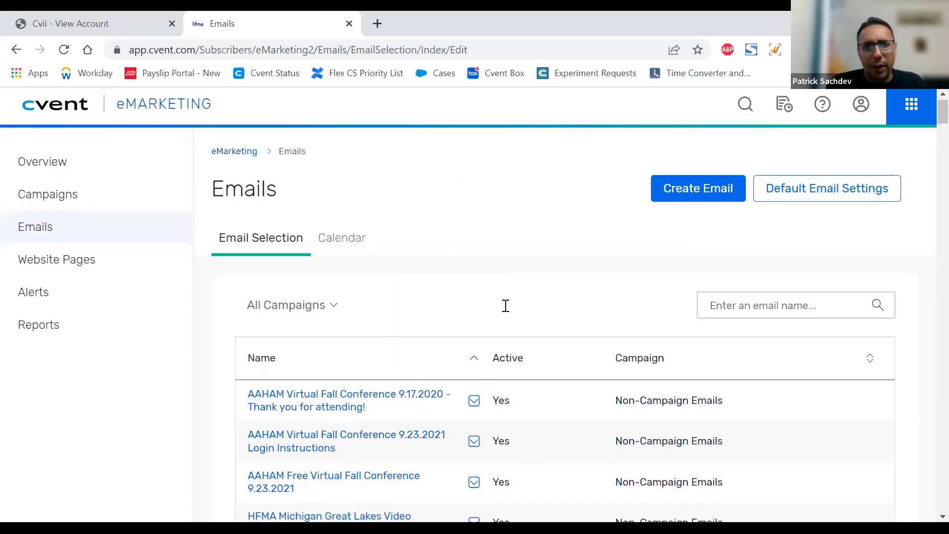
scroll(504, 304, down, 8)
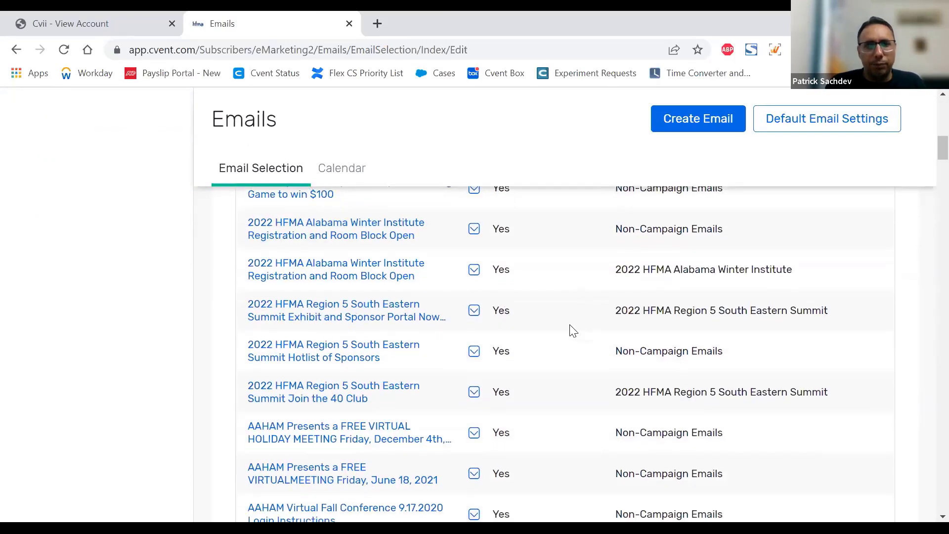
scroll(583, 302, down, 16)
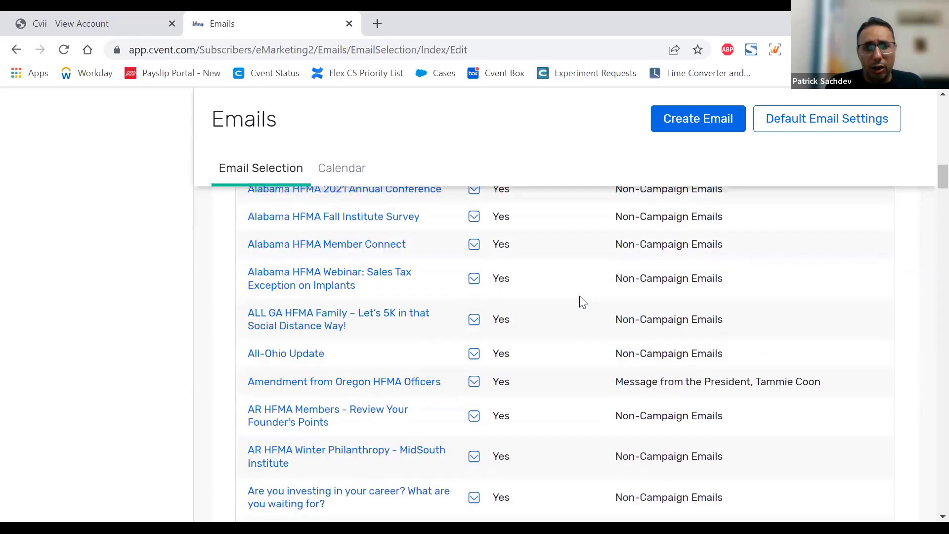
scroll(583, 300, up, 20)
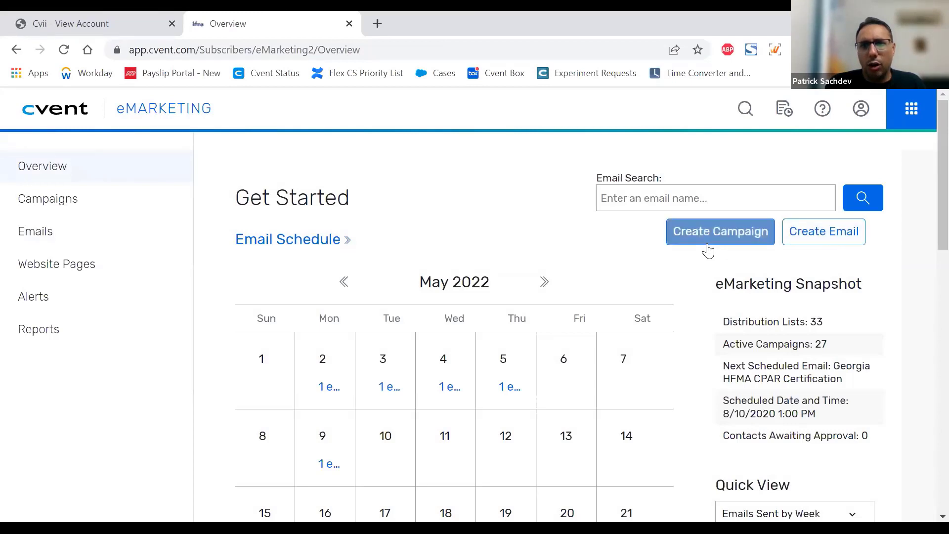
Step: From the overview, check the email search field and open the Email Schedule to look over the May 2022 calendar
click(653, 197)
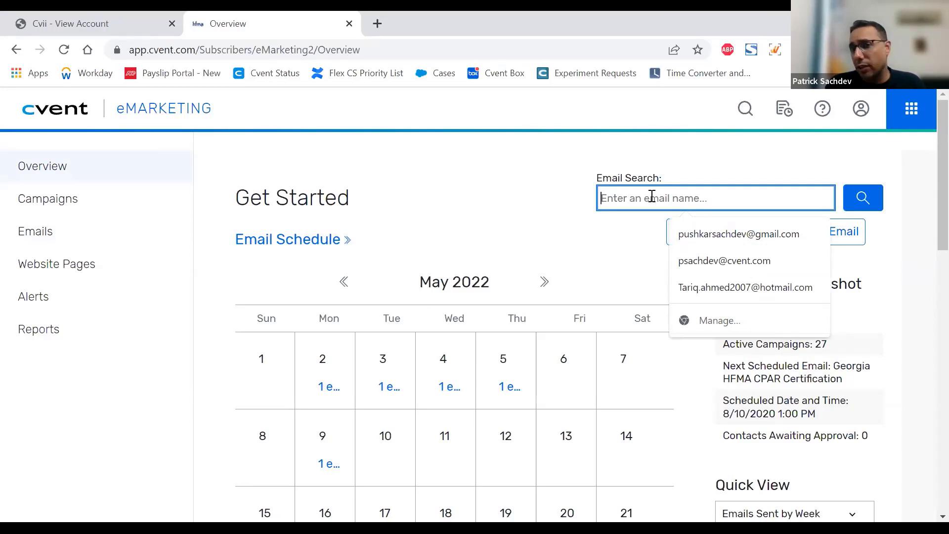
click(612, 257)
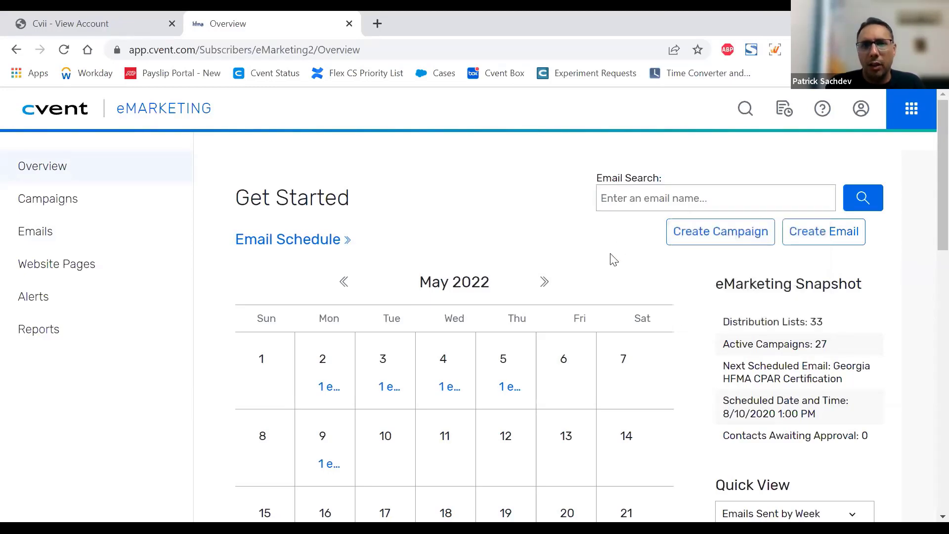
click(335, 242)
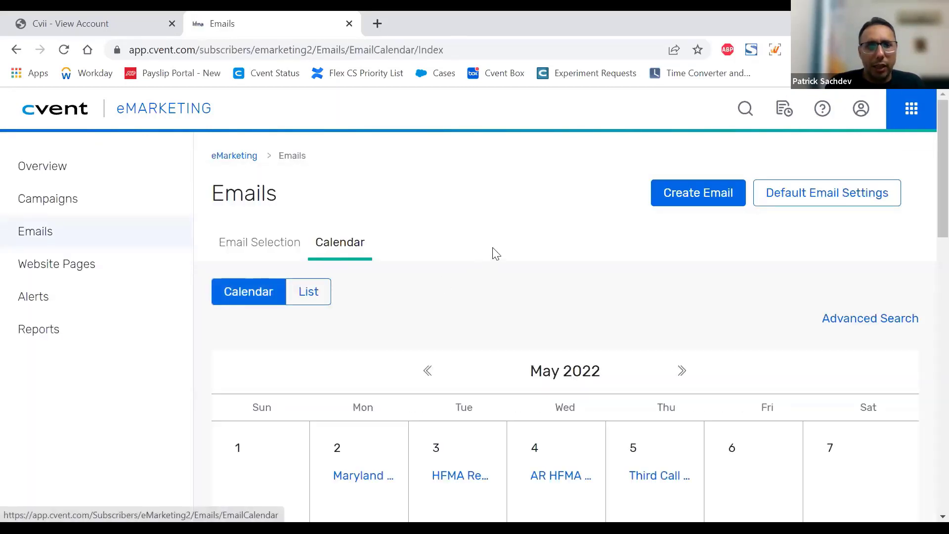
scroll(495, 255, down, 6)
scroll(518, 317, up, 2)
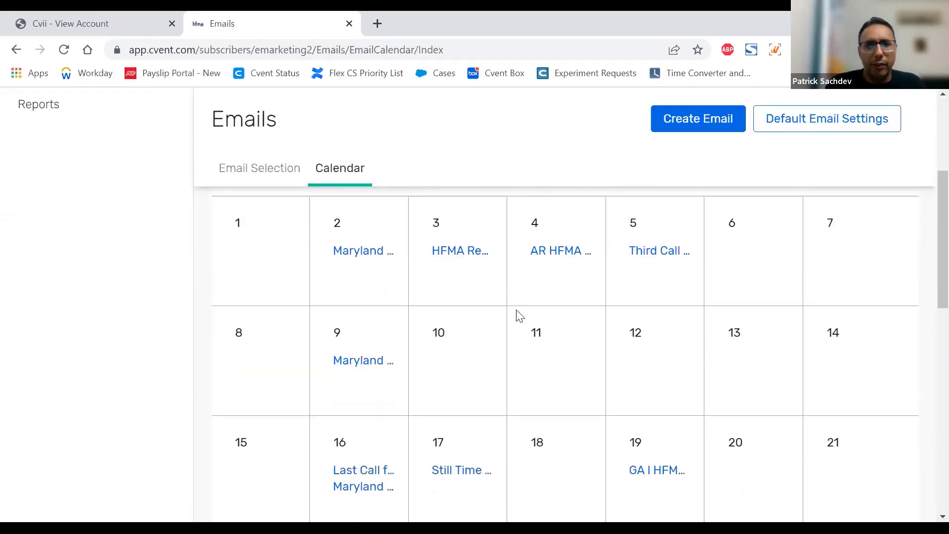
scroll(435, 316, up, 2)
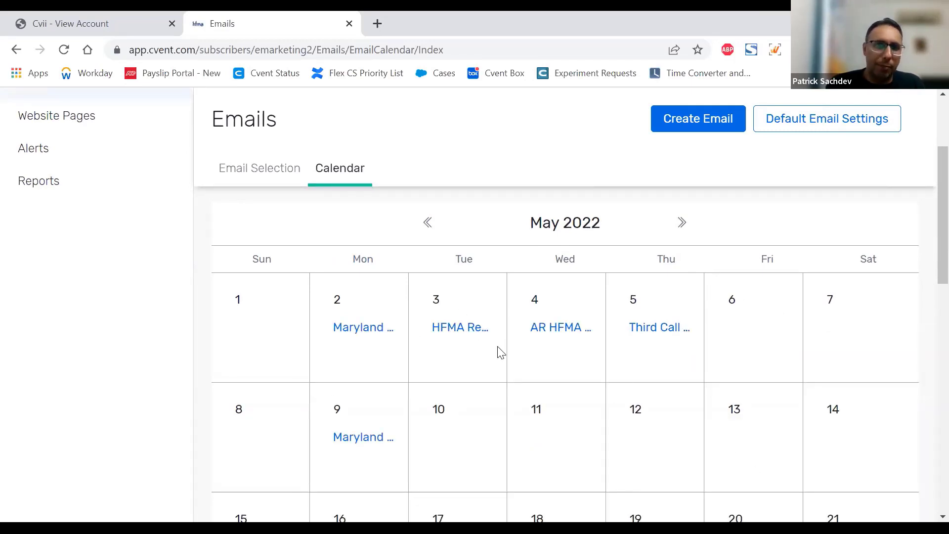
scroll(499, 354, up, 3)
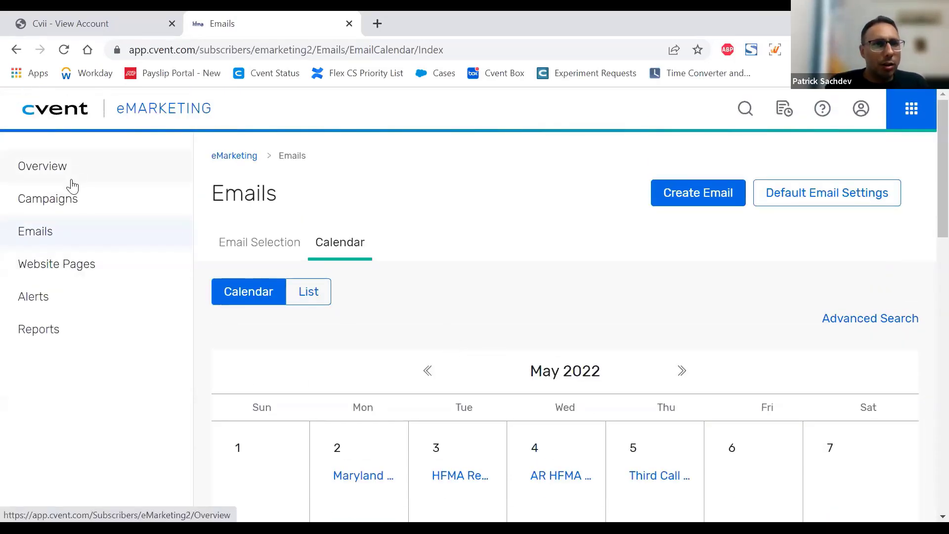
Step: Open the campaign selection page and browse the active campaigns and their email counts
click(69, 198)
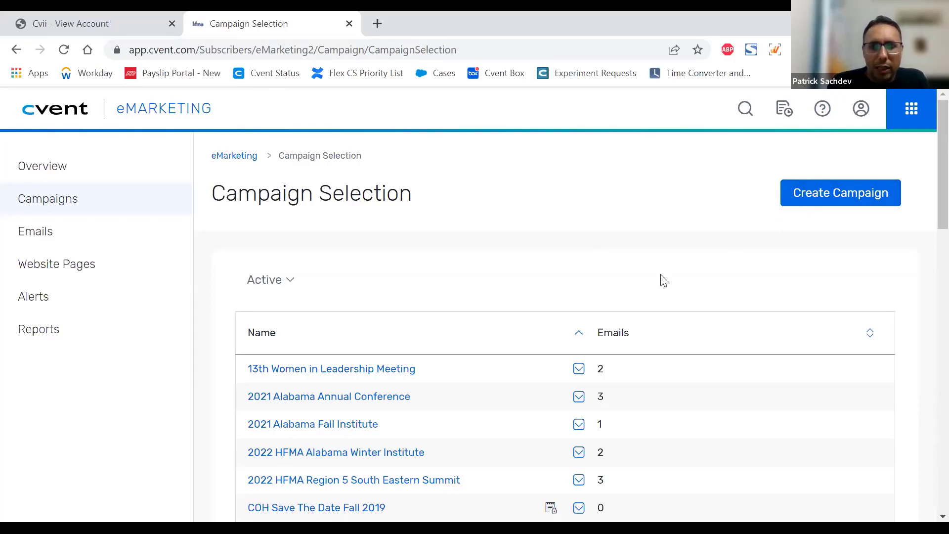
scroll(664, 280, down, 3)
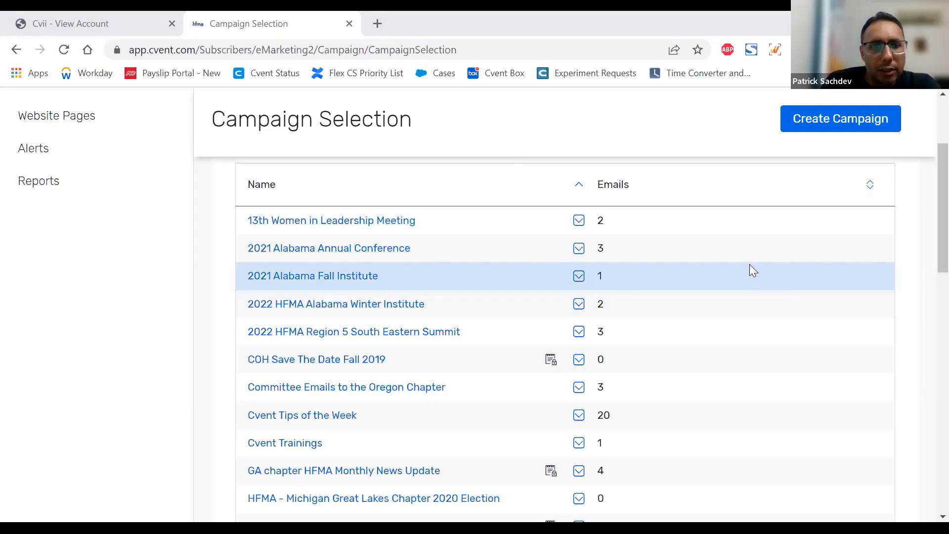
scroll(749, 264, down, 1)
scroll(749, 264, up, 2)
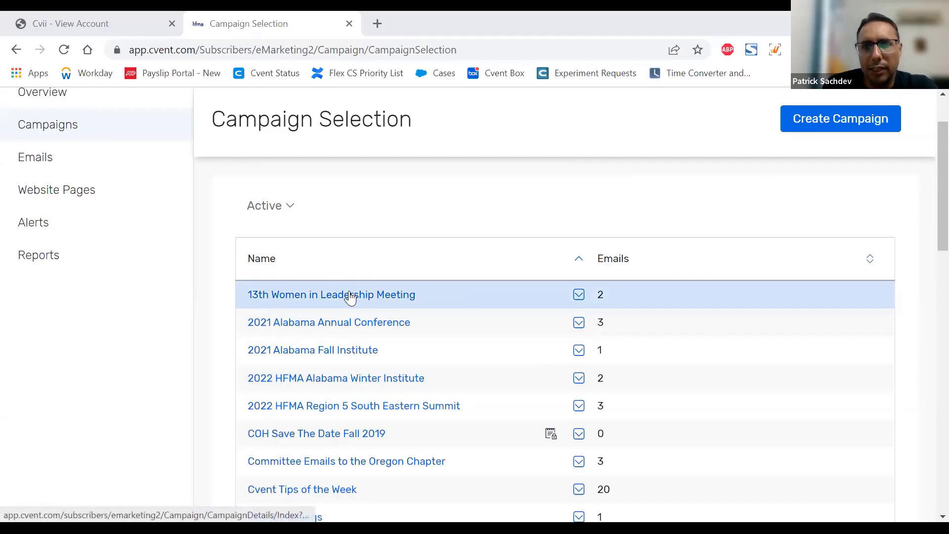
Step: Start creating a new campaign and review the existing campaigns available to copy
click(827, 124)
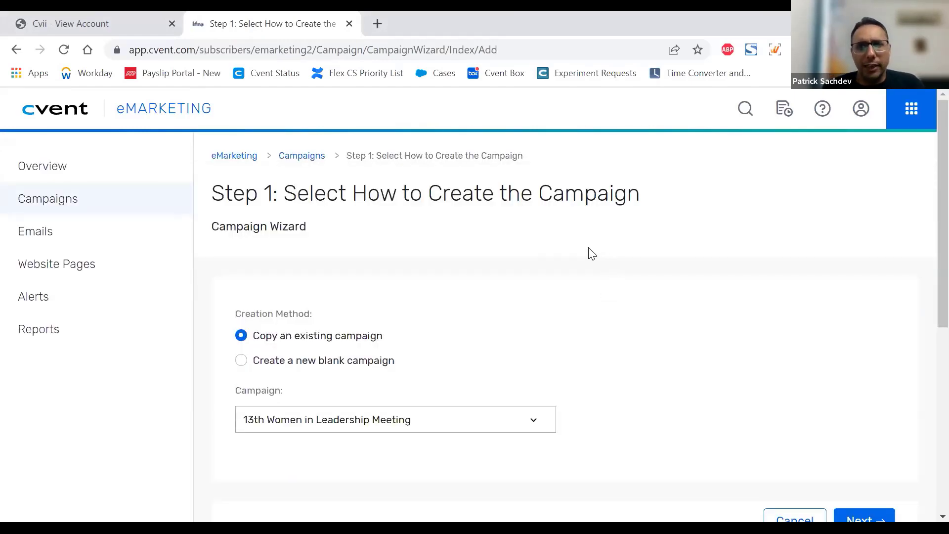
scroll(546, 276, down, 1)
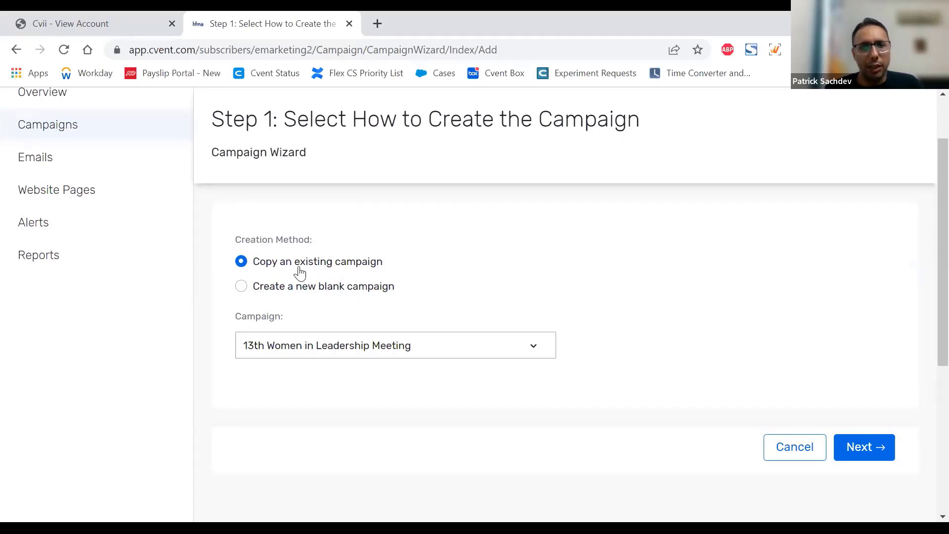
click(358, 346)
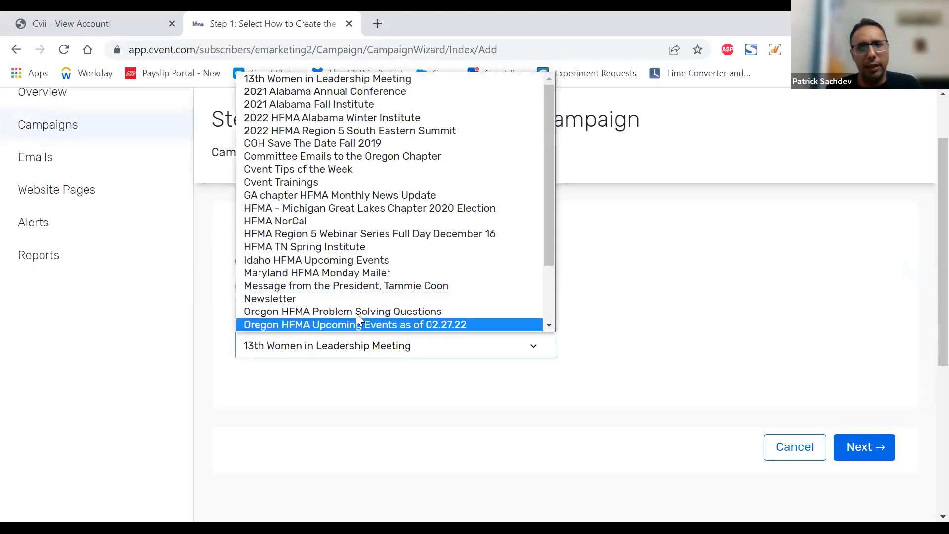
scroll(649, 285, down, 3)
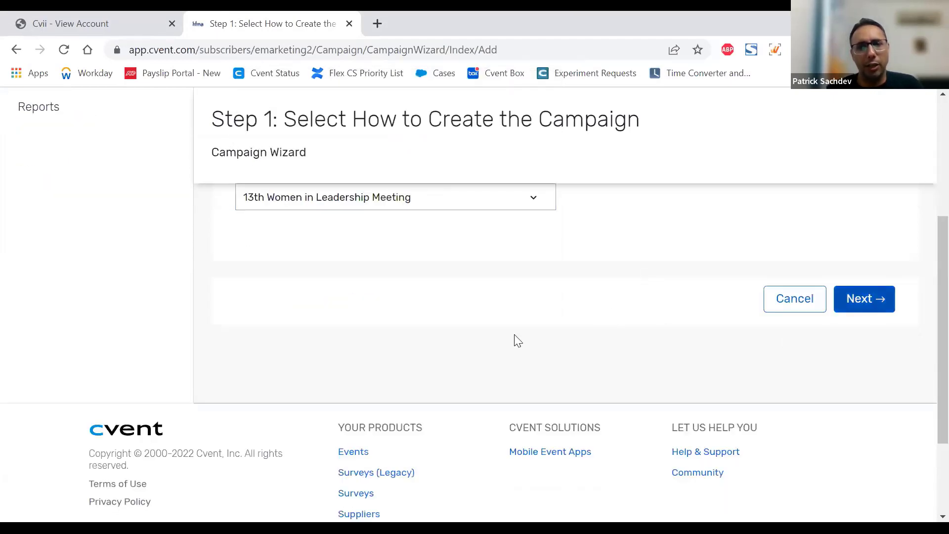
Step: Choose to create a new blank campaign and continue to the campaign details
scroll(479, 341, up, 2)
scroll(346, 351, up, 2)
click(240, 361)
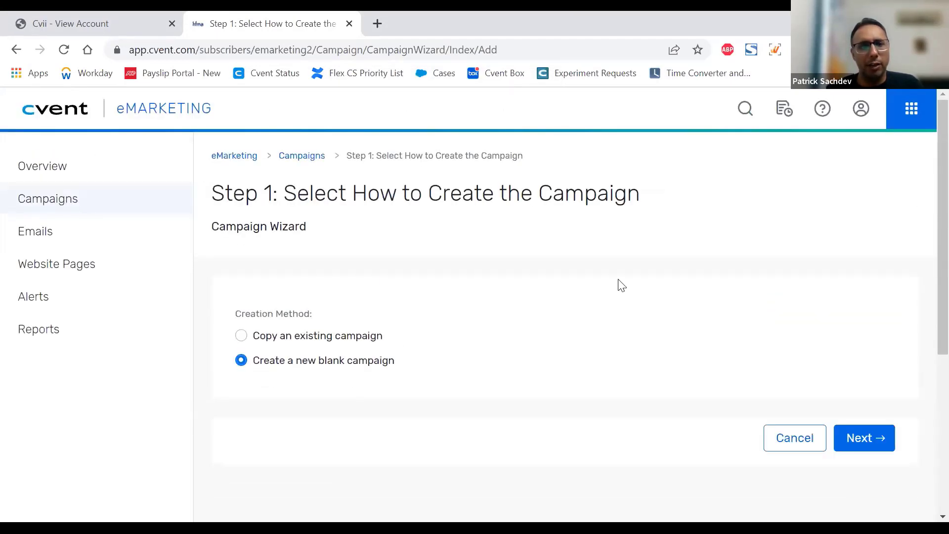
scroll(620, 284, down, 1)
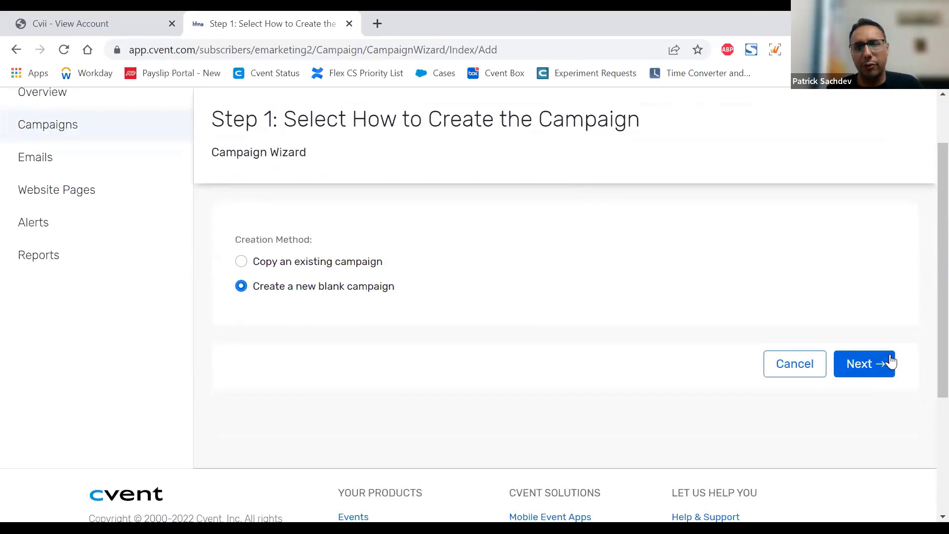
click(862, 366)
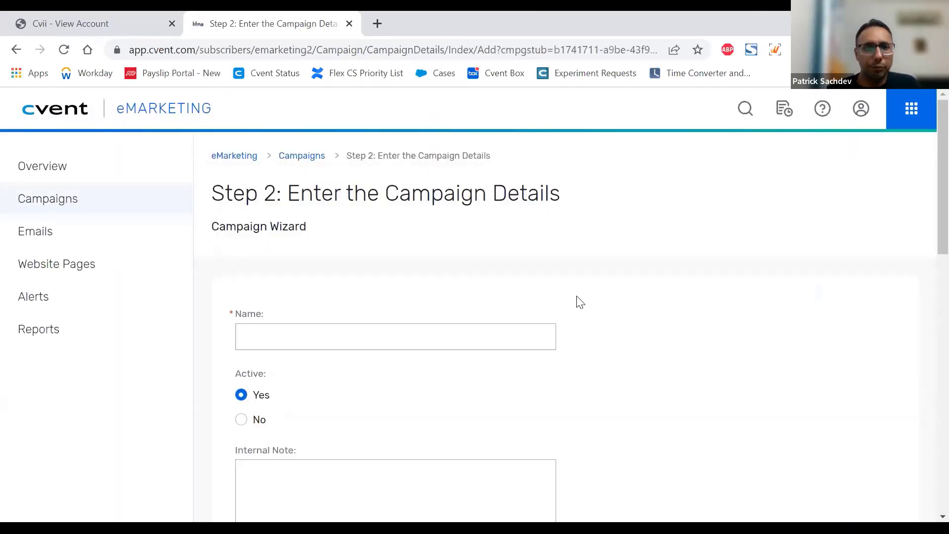
Step: Name the campaign "Test Campaign May 24"
scroll(576, 301, down, 2)
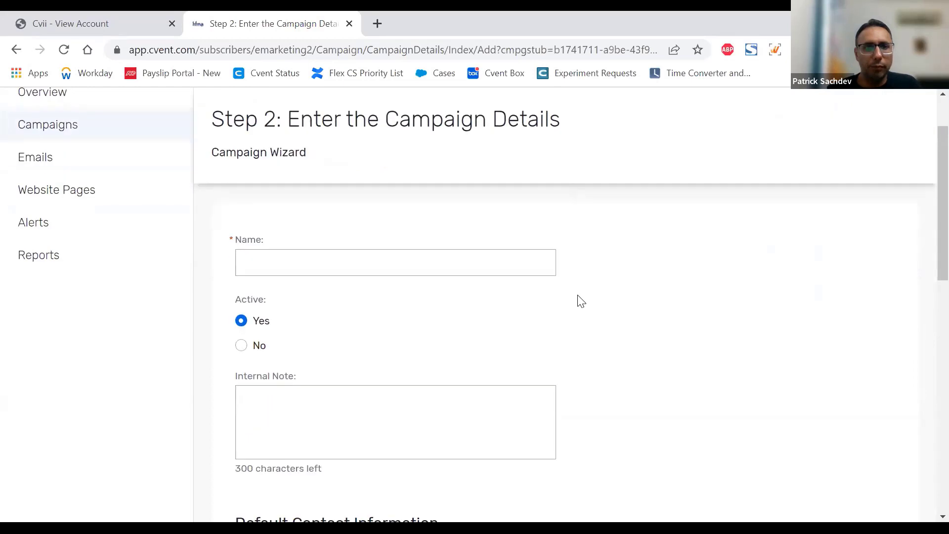
click(301, 265)
text(Tes)
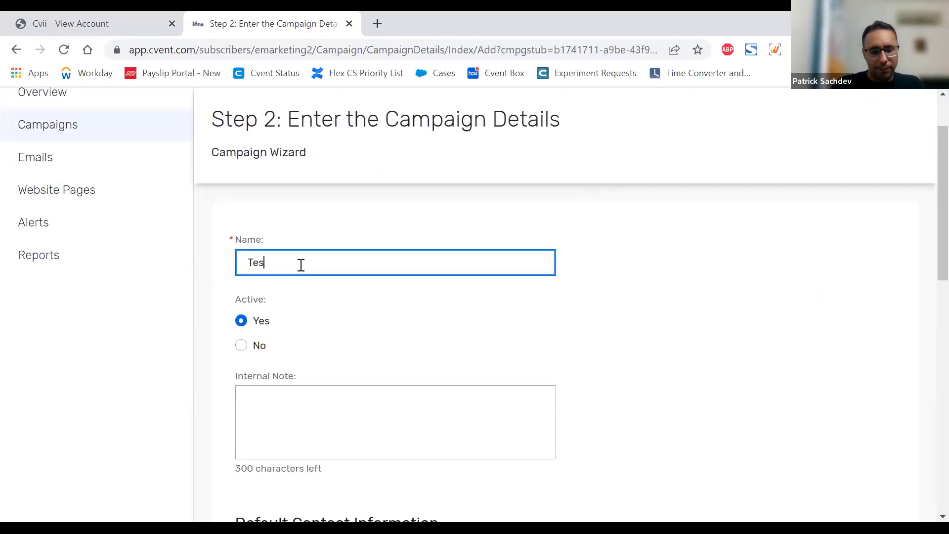
text(t Campaign May 24)
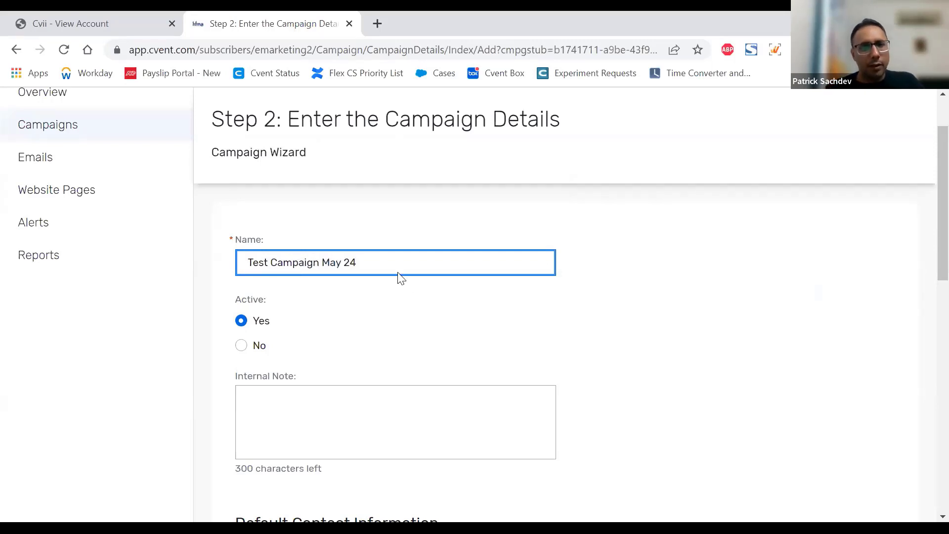
Step: Review the campaign's Active setting and the Internal Note field with its character limit
scroll(386, 267, down, 3)
scroll(296, 242, up, 2)
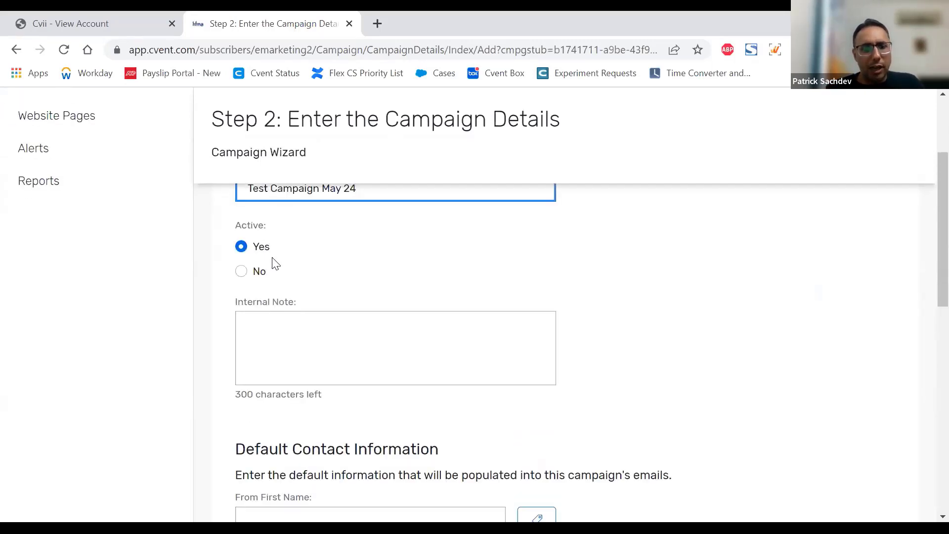
scroll(329, 257, down, 1)
click(327, 256)
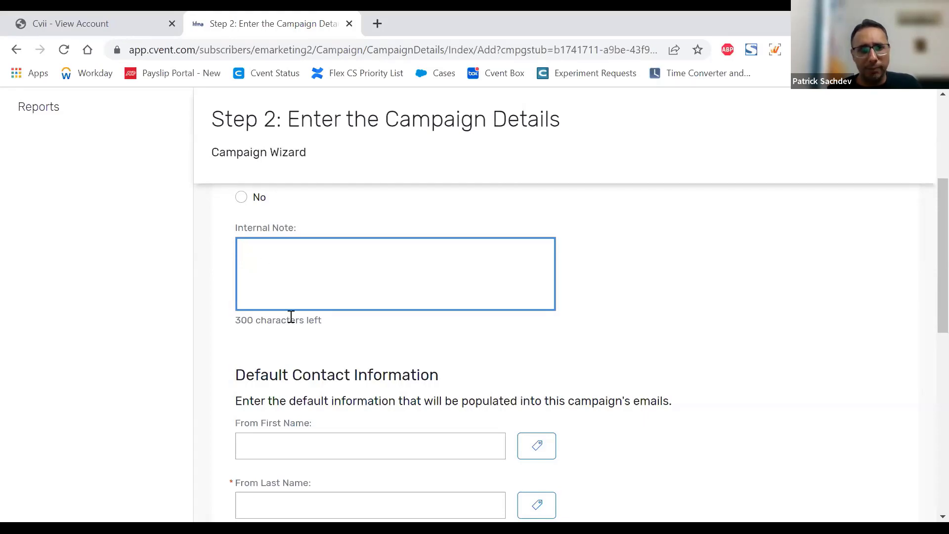
drag(324, 323, 239, 321)
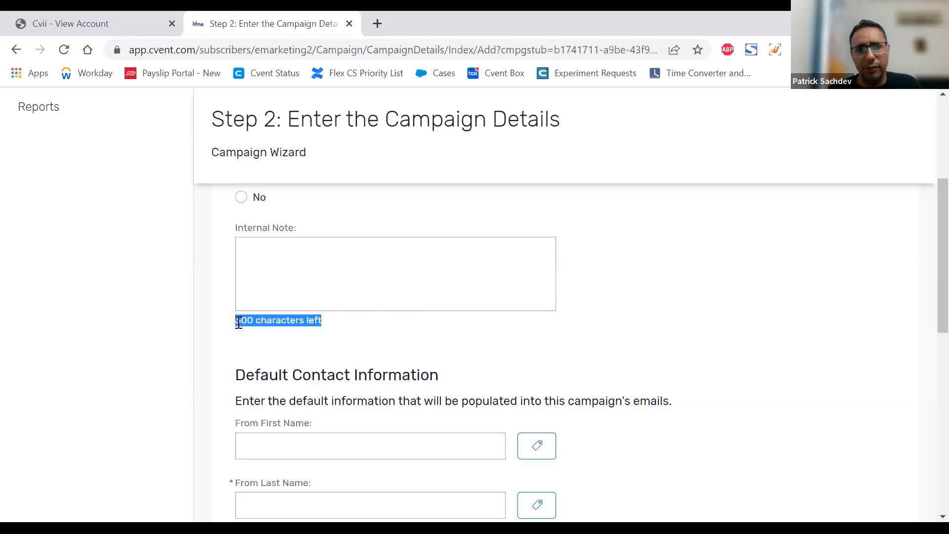
click(599, 316)
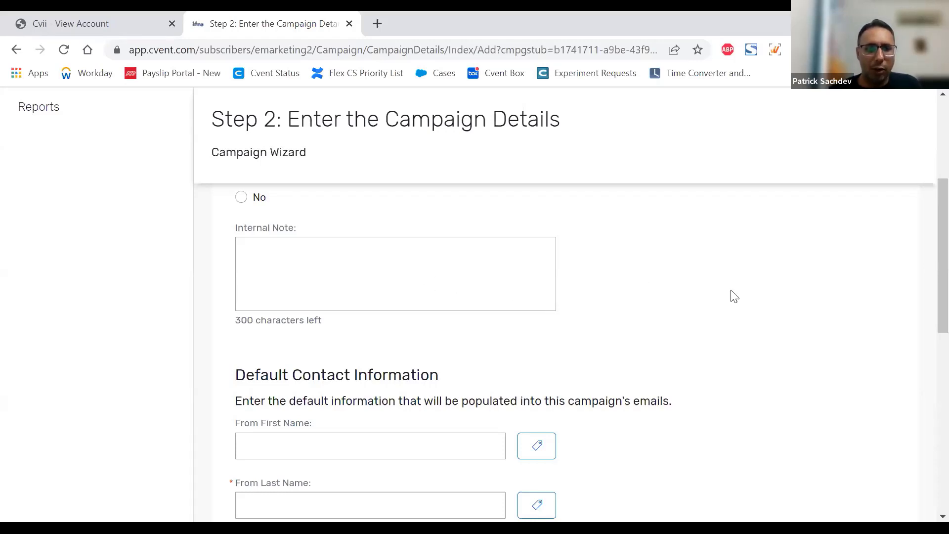
Step: In the default contact information, set From First Name to "HFMA" and From Last Name to "Chapter Relations"
scroll(734, 295, down, 1)
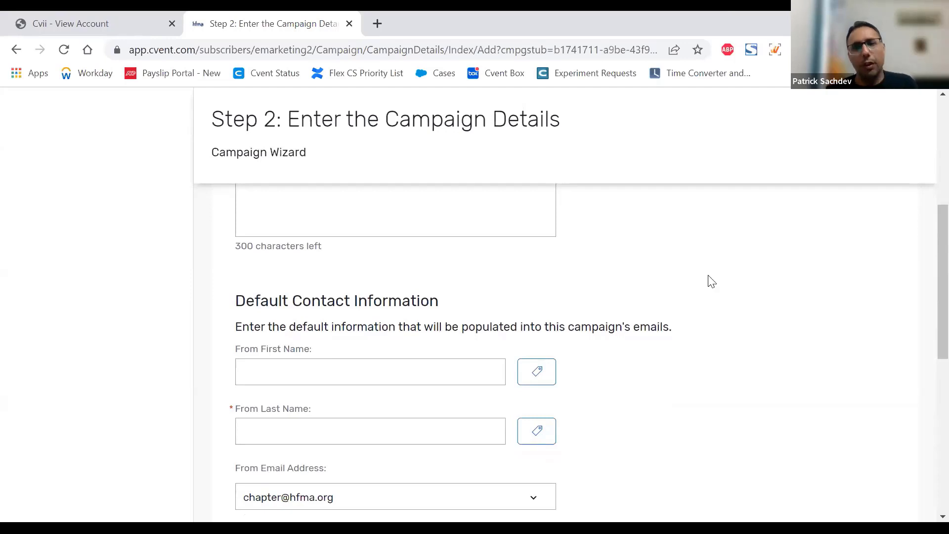
scroll(754, 248, down, 1)
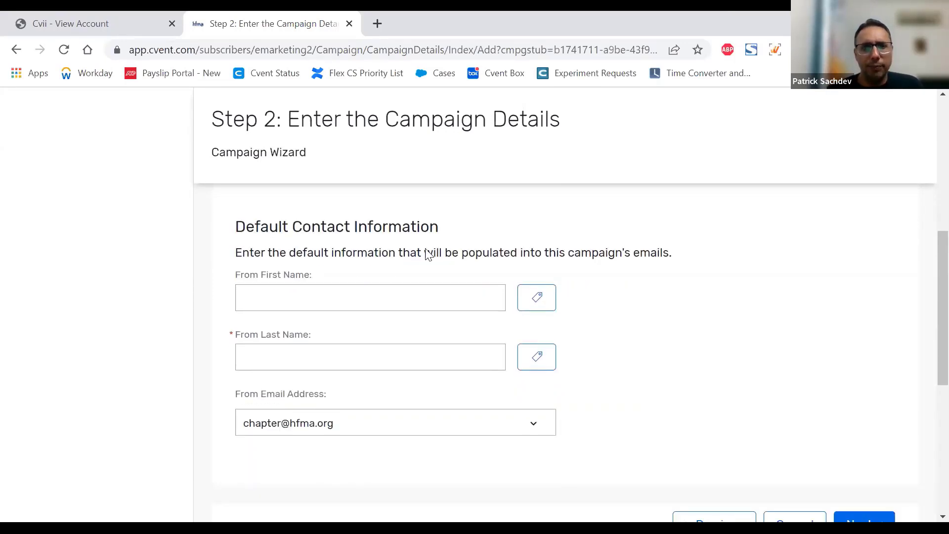
click(394, 299)
click(356, 366)
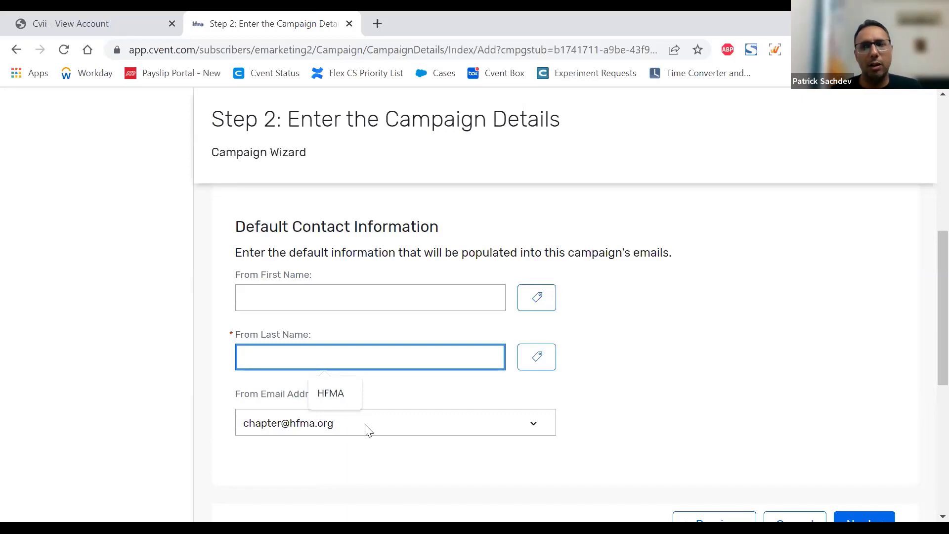
click(603, 360)
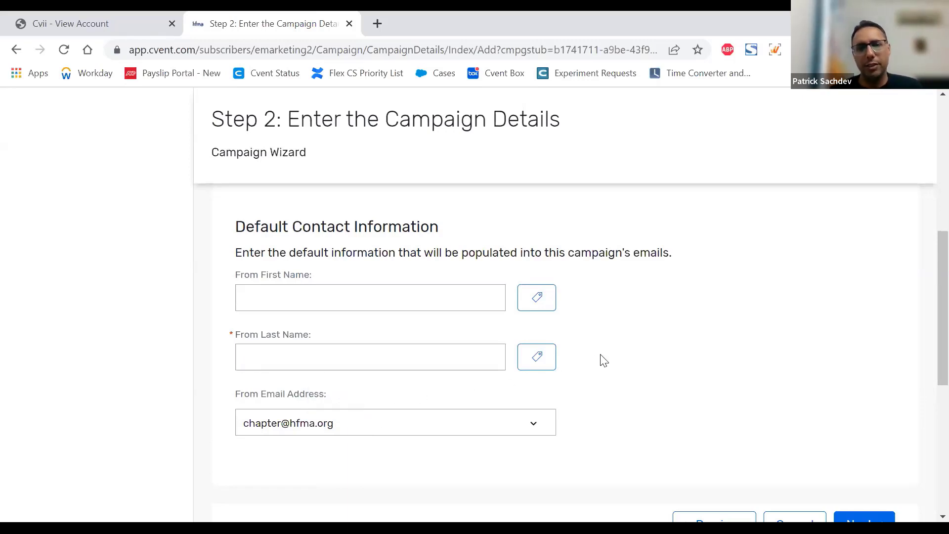
click(404, 295)
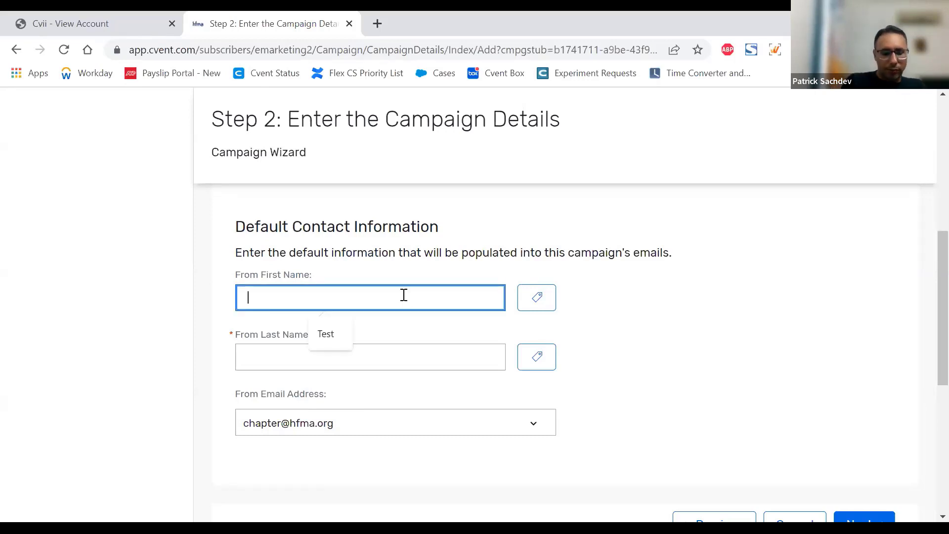
text(HFMA)
key(Tab)
key(Tab)
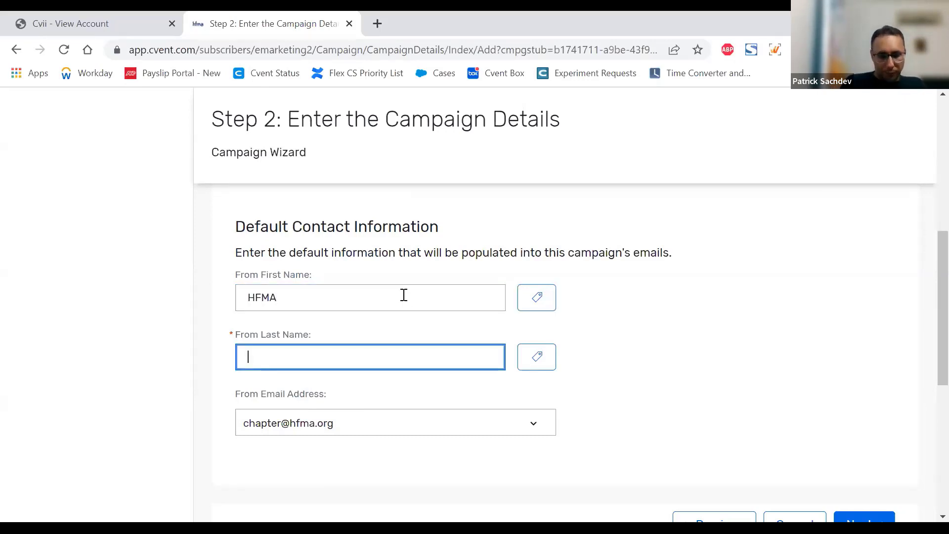
text(Chapter Rela)
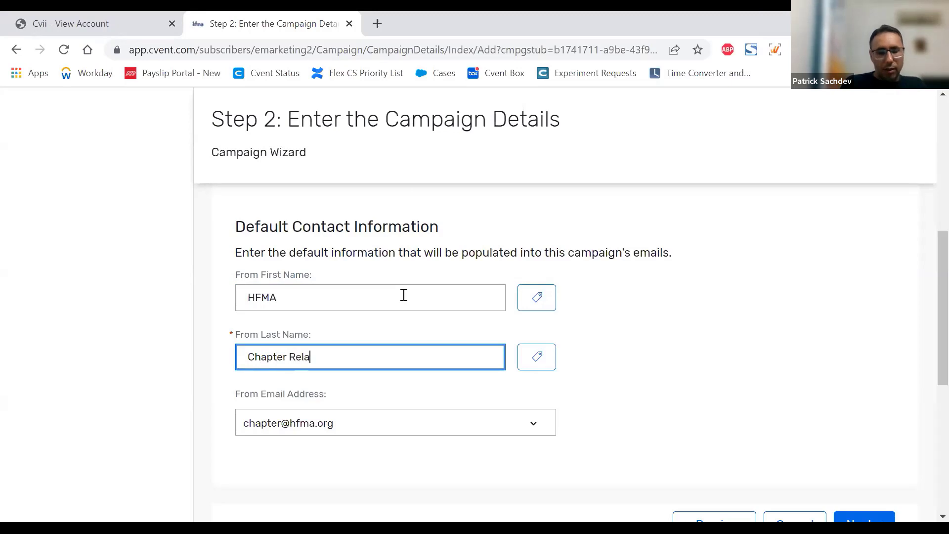
text(tions)
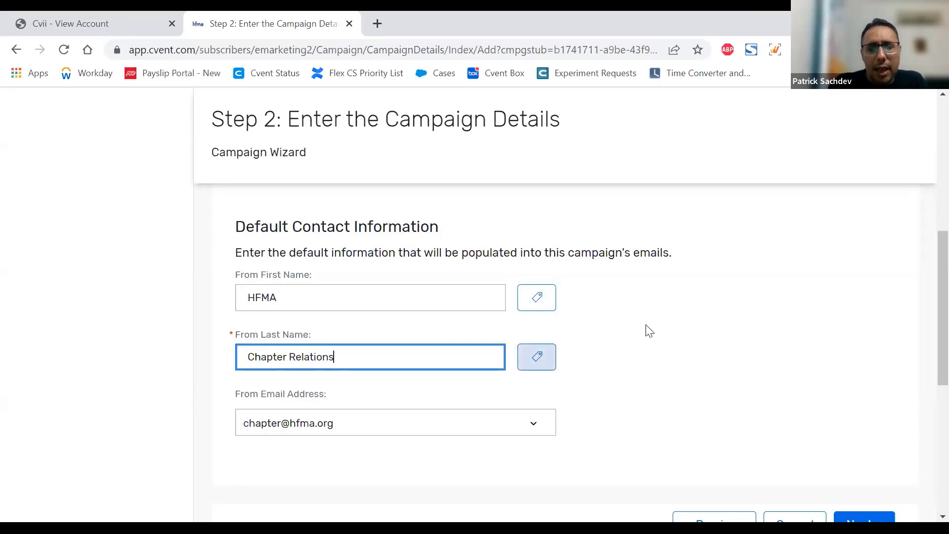
Step: Examine the sender addresses available for From Email Address, keeping the current selection
scroll(648, 330, down, 2)
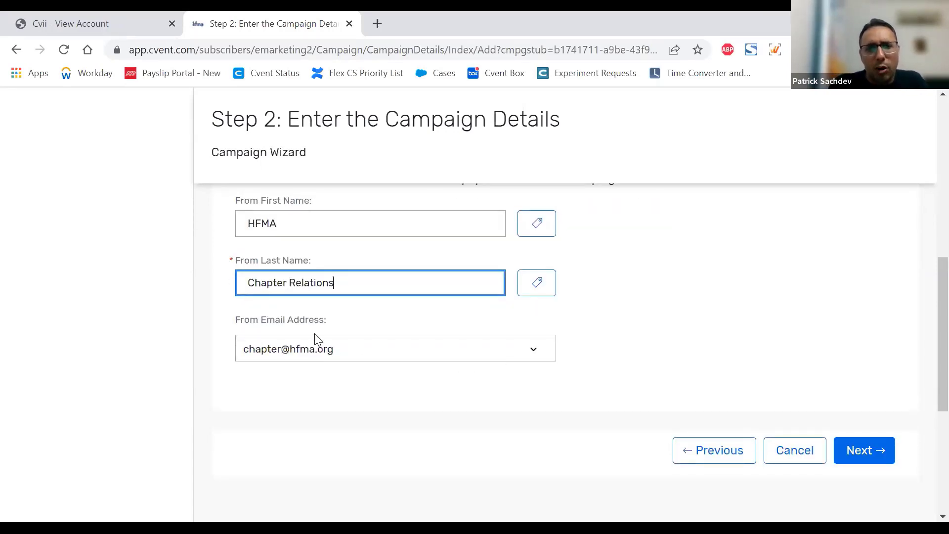
click(318, 346)
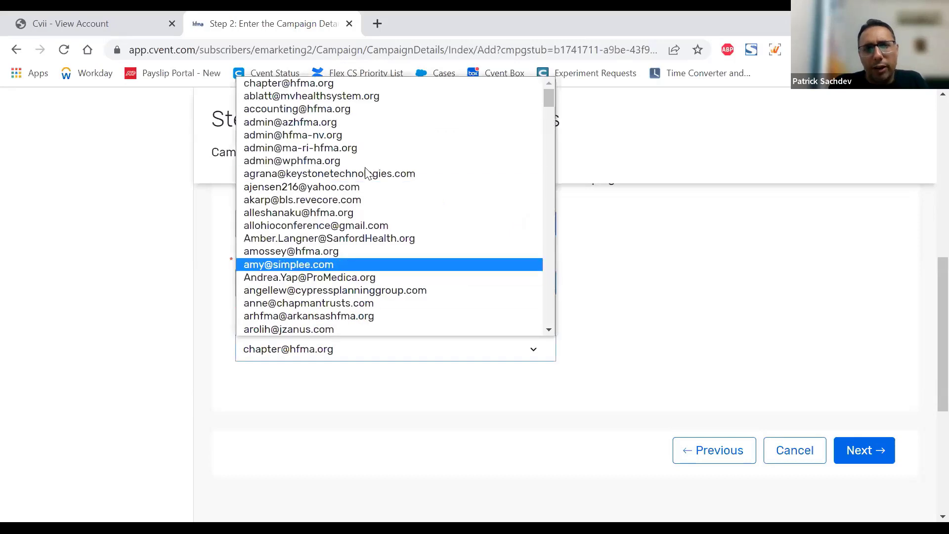
click(647, 325)
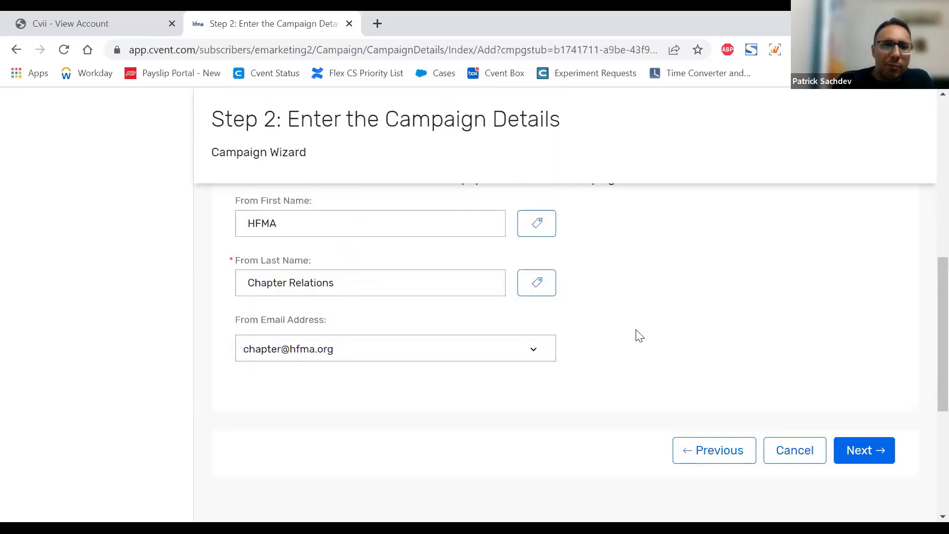
click(529, 346)
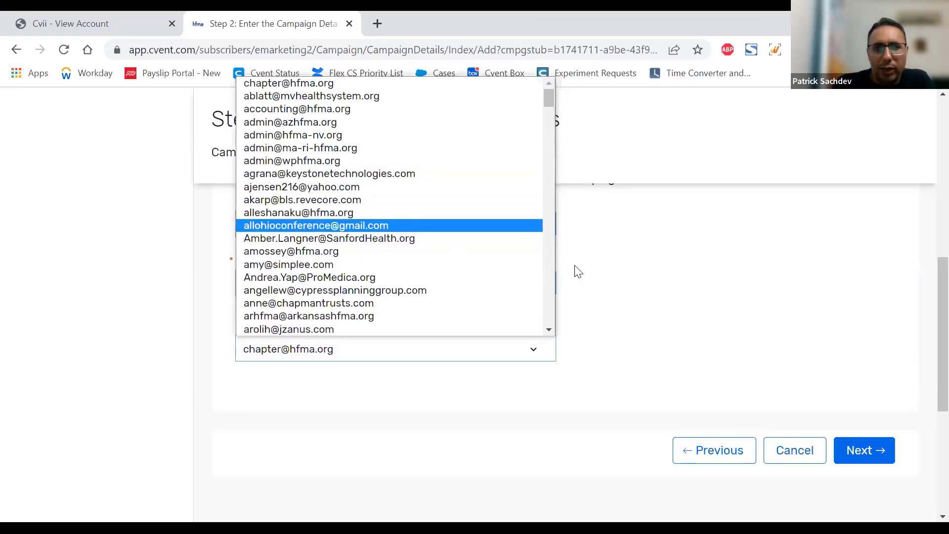
click(734, 266)
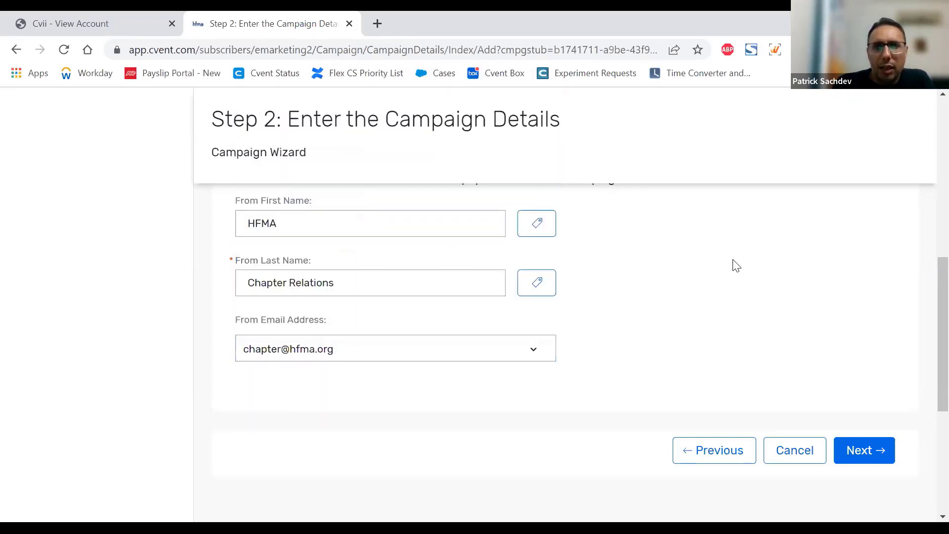
Step: Open the Admin area in a new browser tab and collapse its General section to view the admin categories
scroll(734, 266, up, 10)
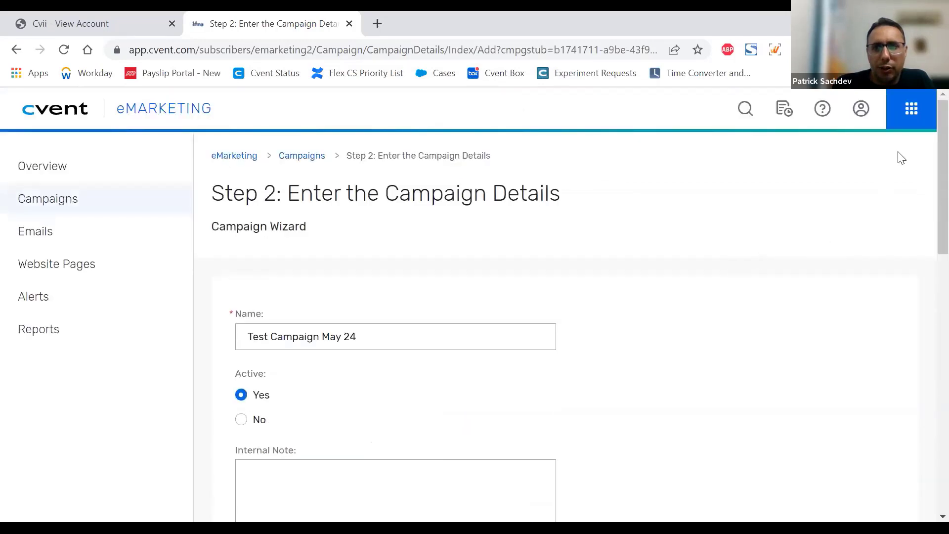
click(912, 108)
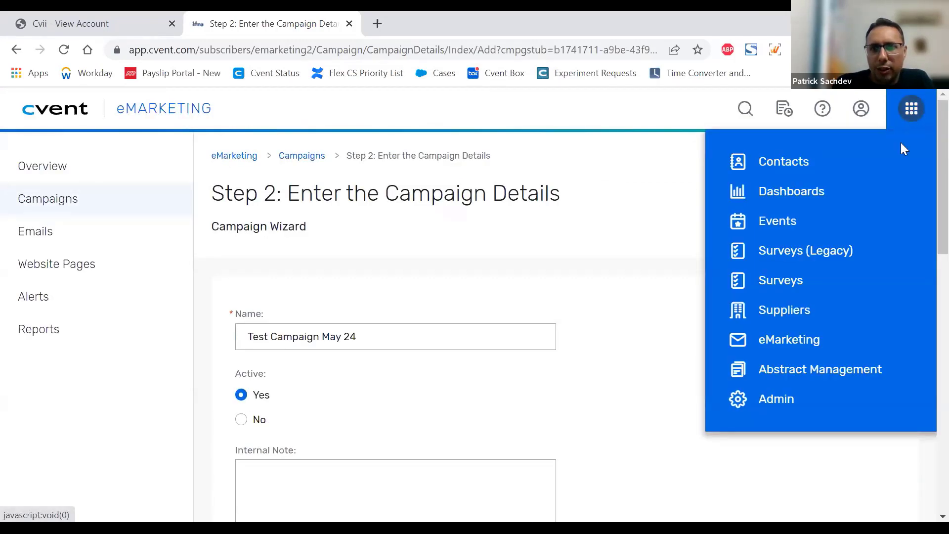
right_click(766, 406)
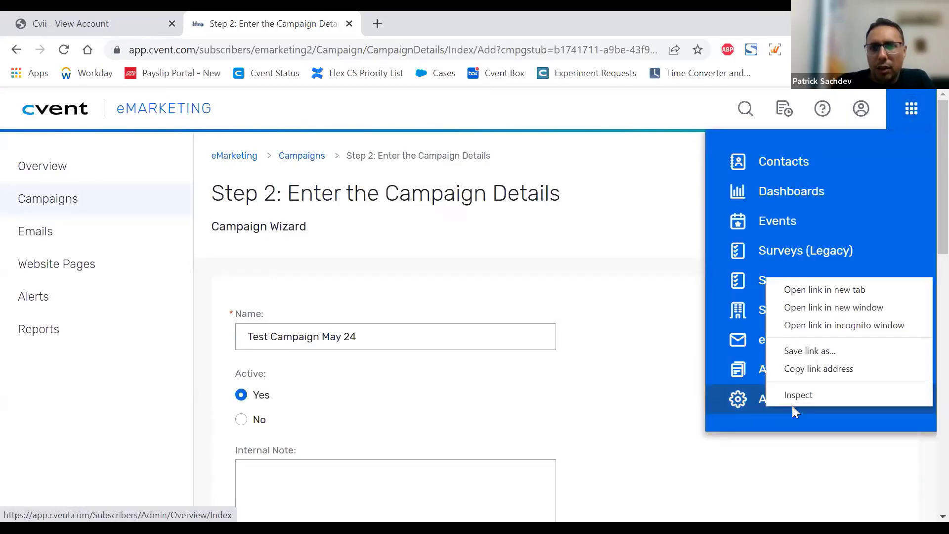
click(806, 293)
click(460, 28)
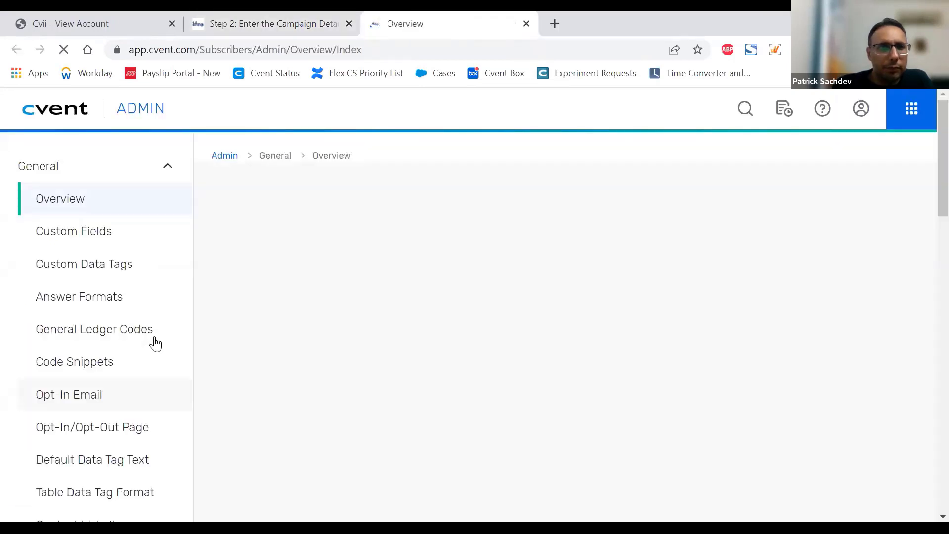
click(126, 173)
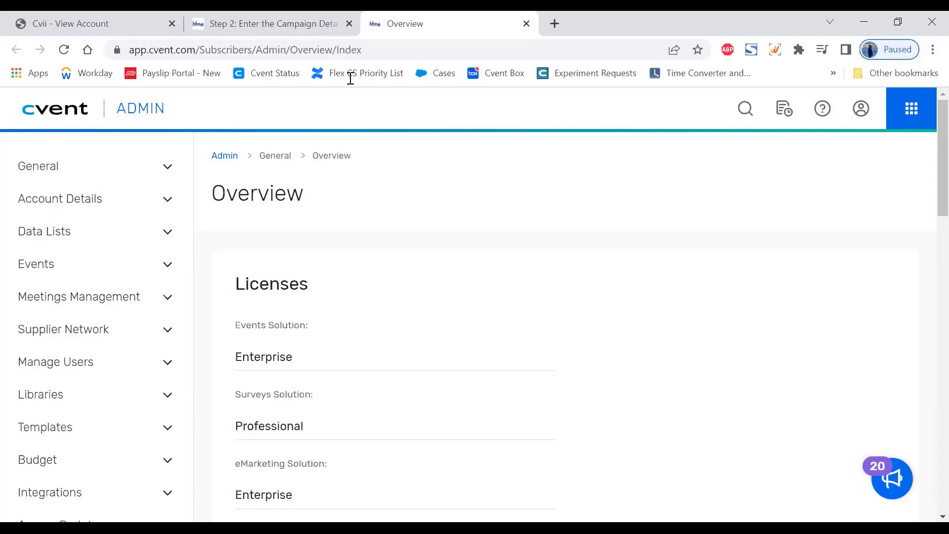
Step: Return to the campaign details, close the Admin overview tab, and review the default contact information
click(282, 23)
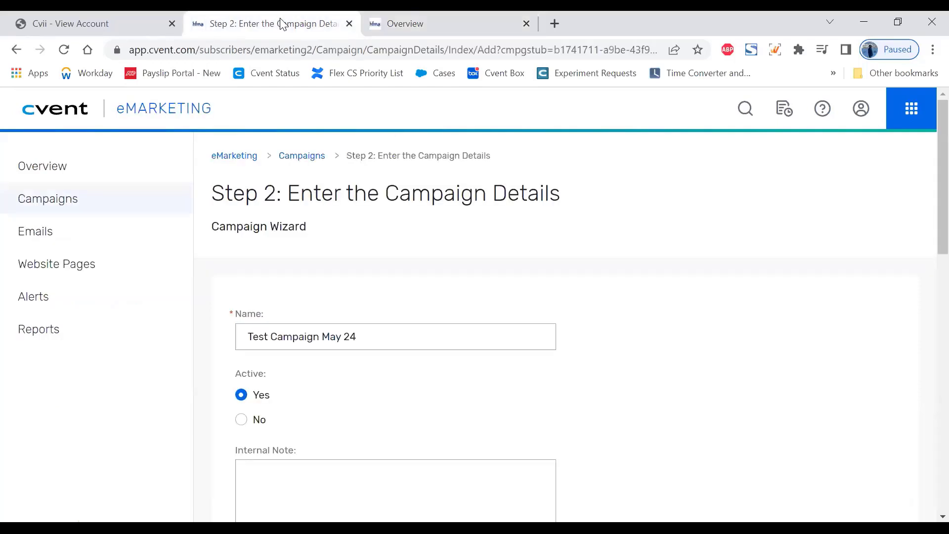
click(526, 24)
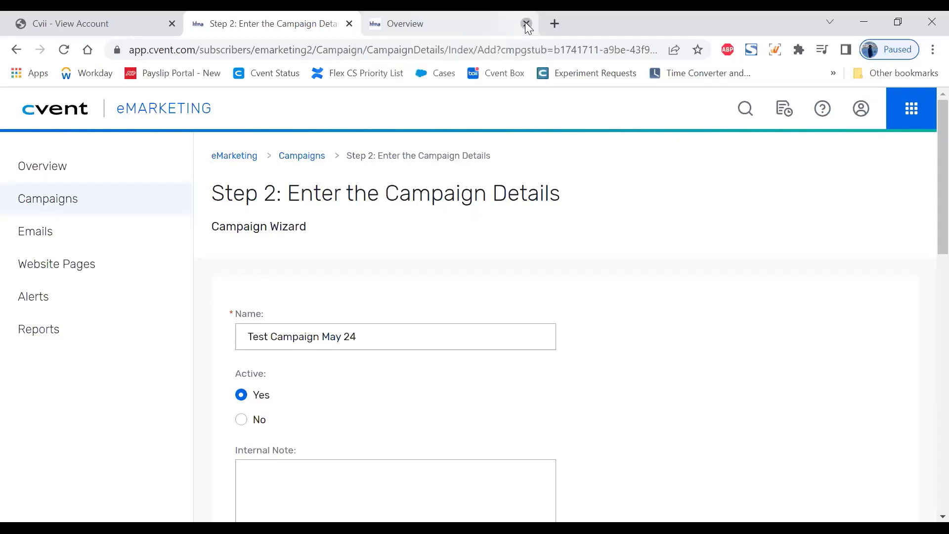
scroll(635, 324, down, 7)
scroll(638, 324, down, 3)
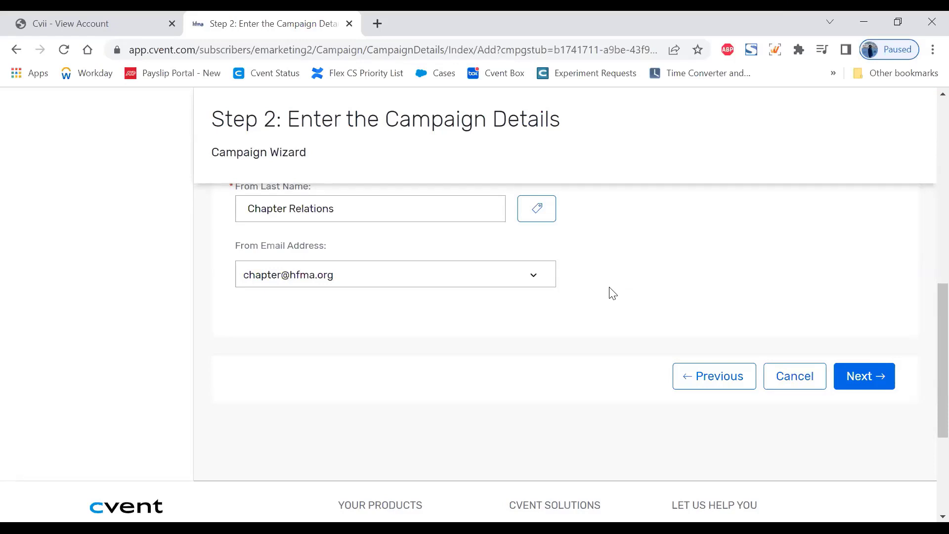
Step: Review the addresses offered for From Email Address, keep the current selection, and continue to the campaign's email settings
click(454, 280)
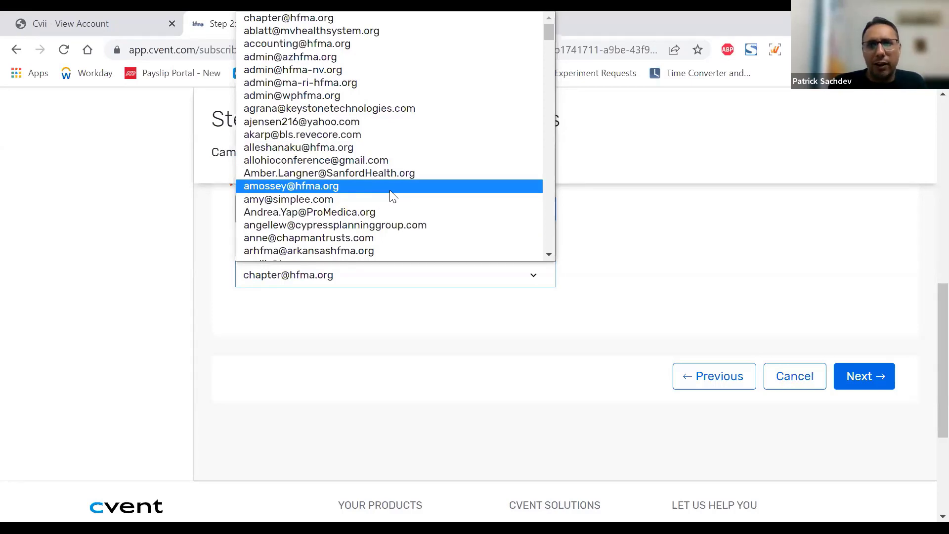
click(673, 230)
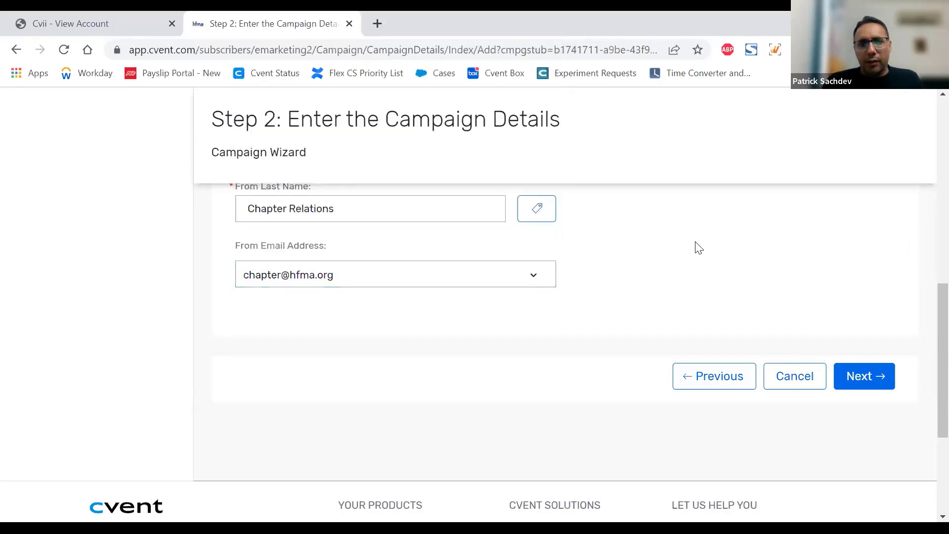
scroll(791, 270, up, 10)
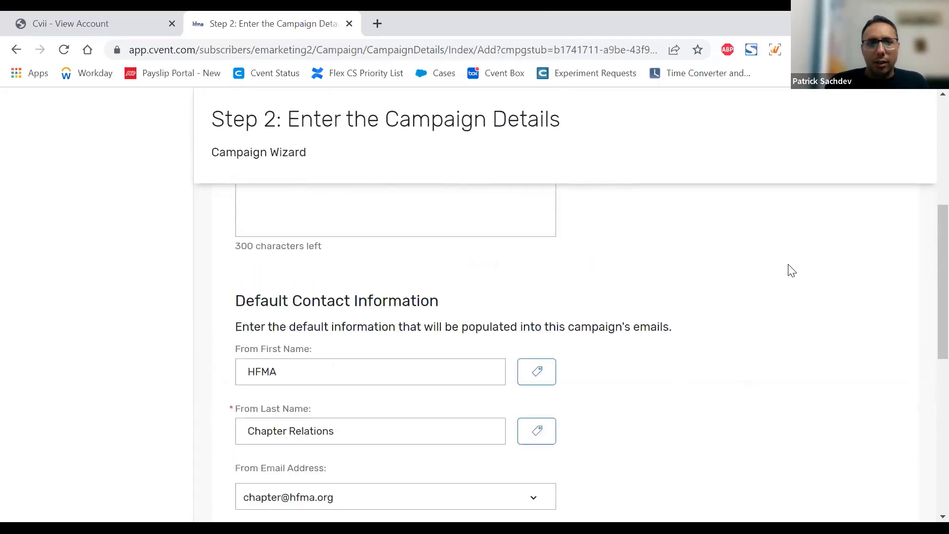
scroll(791, 271, down, 7)
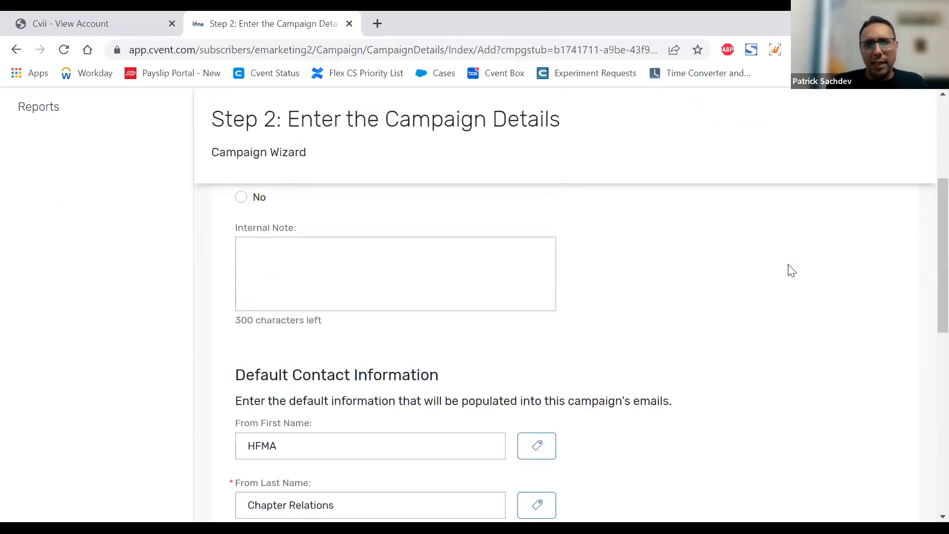
scroll(791, 271, down, 3)
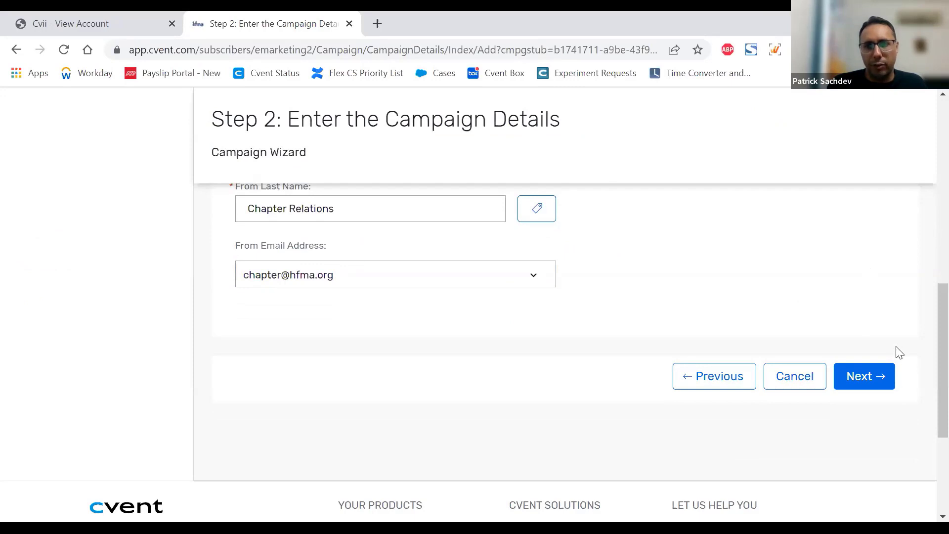
click(867, 387)
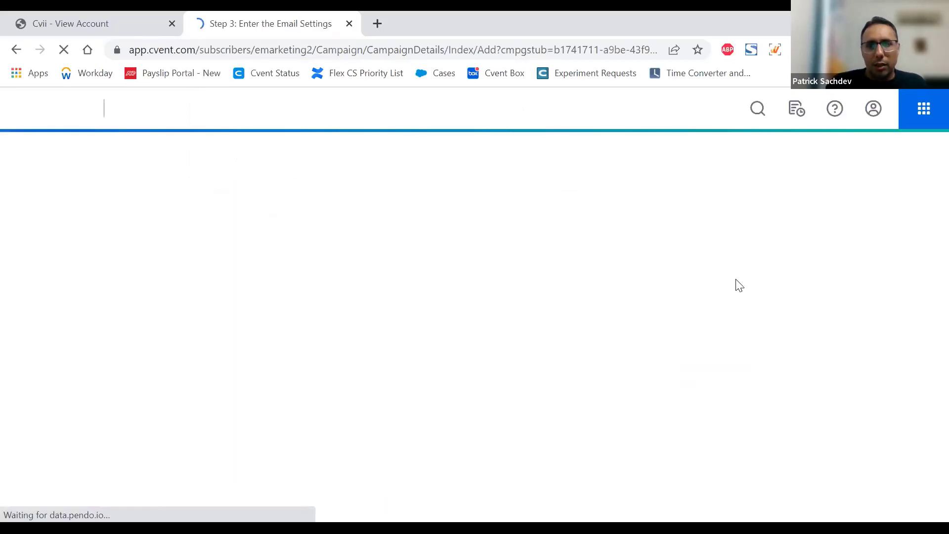
Step: Look over the email settings and read the help for including a permission reminder
scroll(739, 284, down, 2)
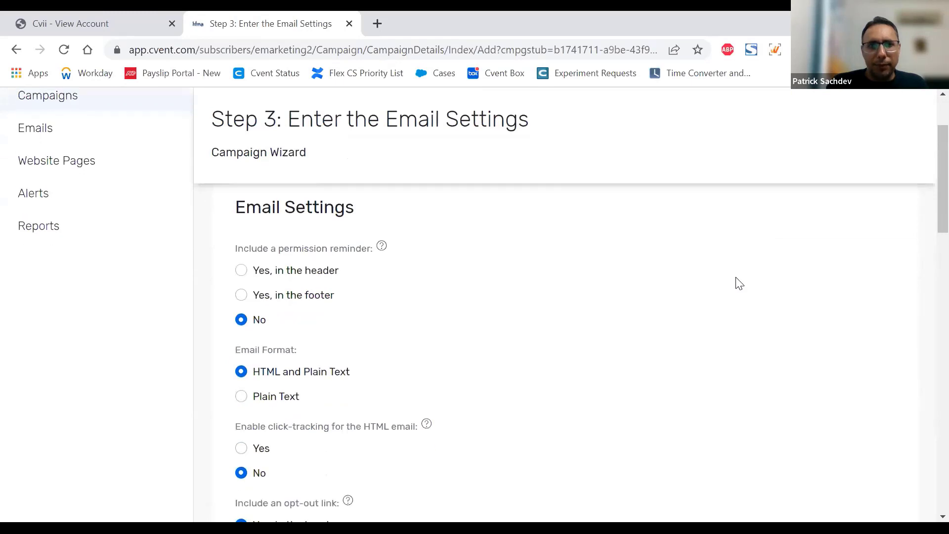
scroll(702, 275, down, 1)
scroll(559, 263, up, 2)
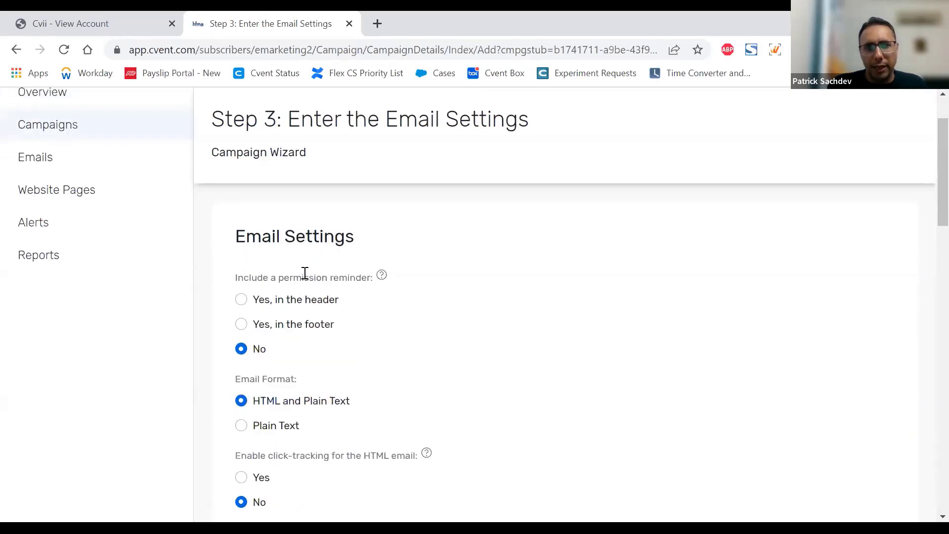
mouse_move(382, 276)
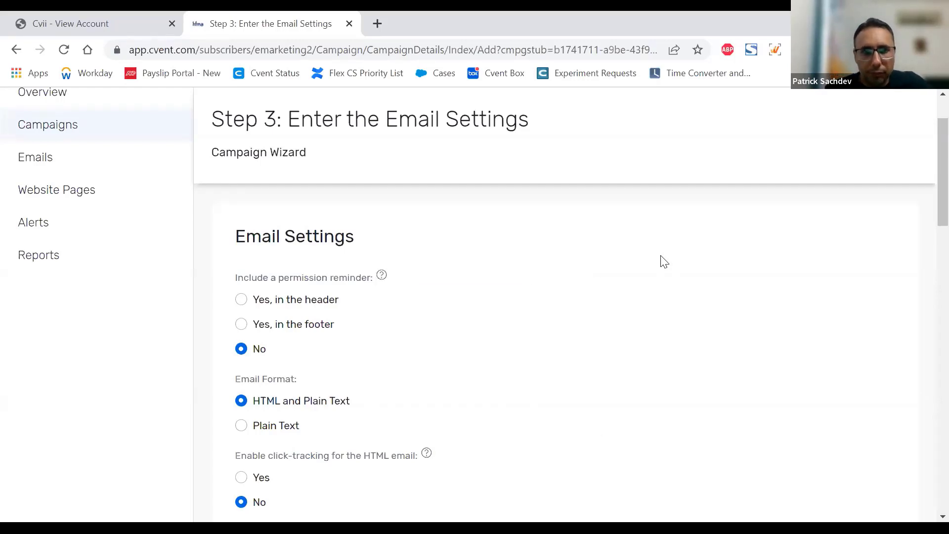
Step: Switch the email format to Plain Text to compare its options, and restore HTML and Plain Text
scroll(661, 261, down, 2)
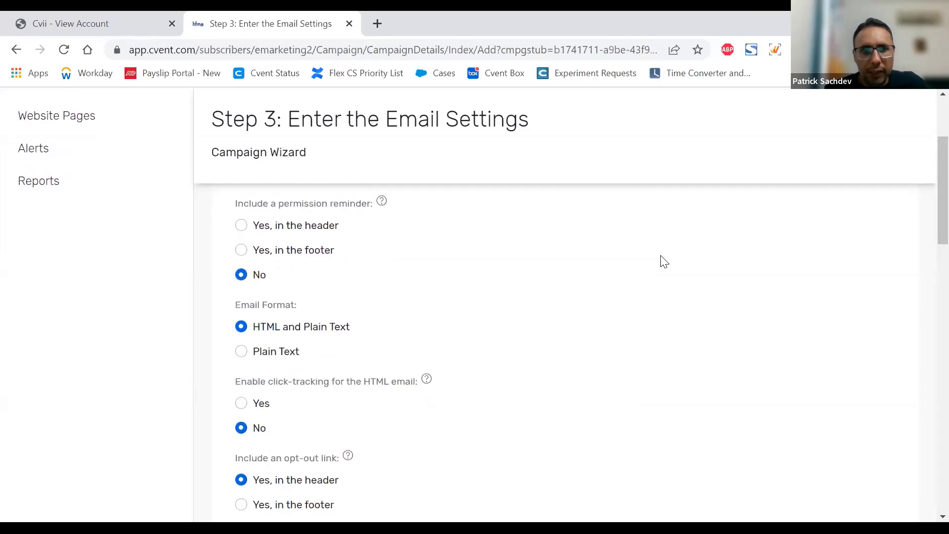
click(273, 354)
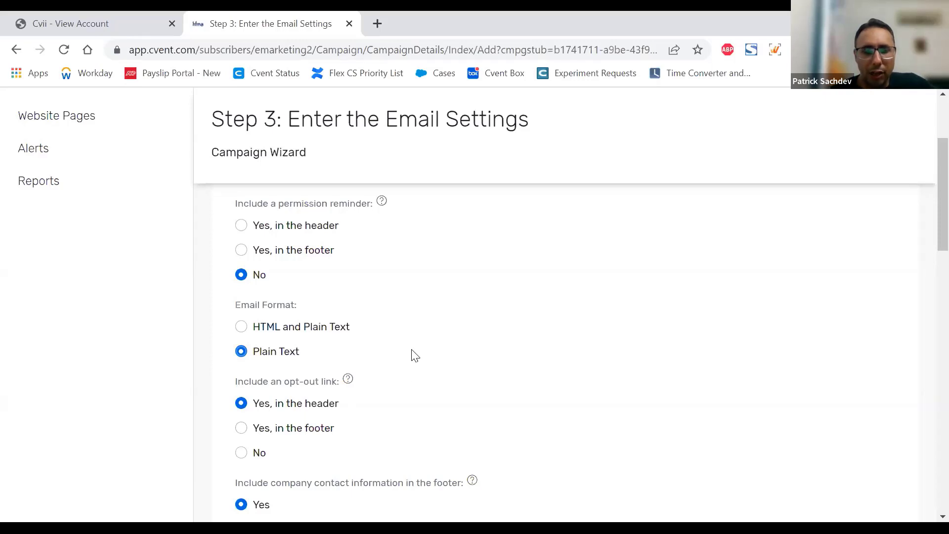
click(301, 332)
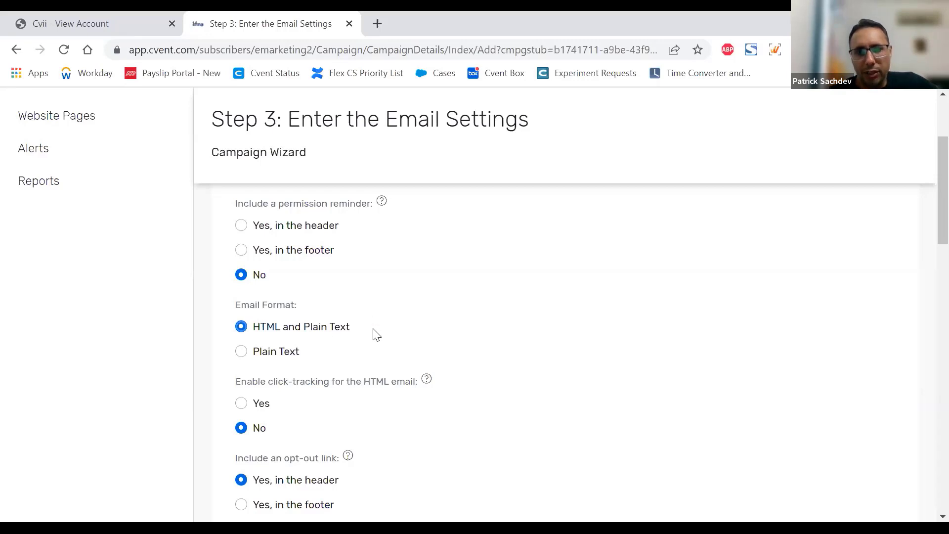
Step: Read the help for HTML email click-tracking and for including an opt-out link
scroll(503, 290, down, 2)
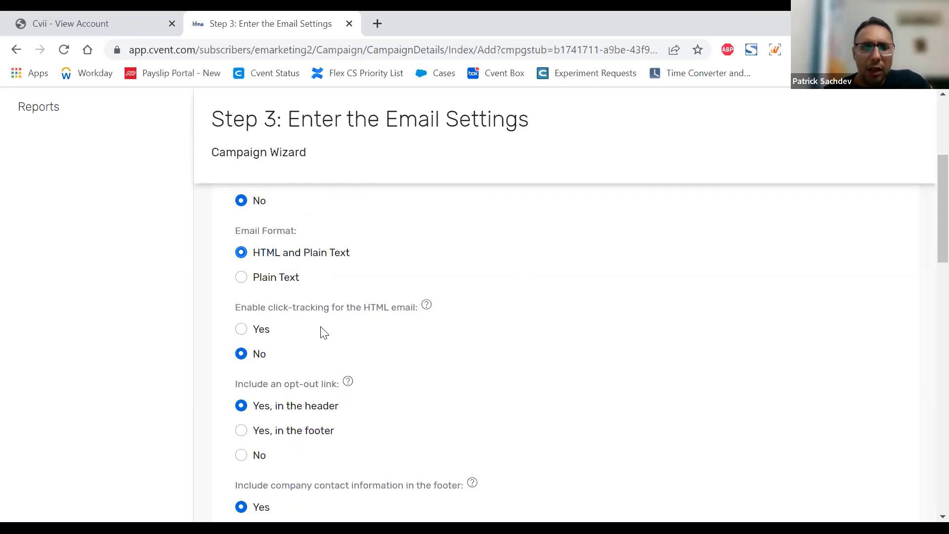
drag(370, 310, 410, 317)
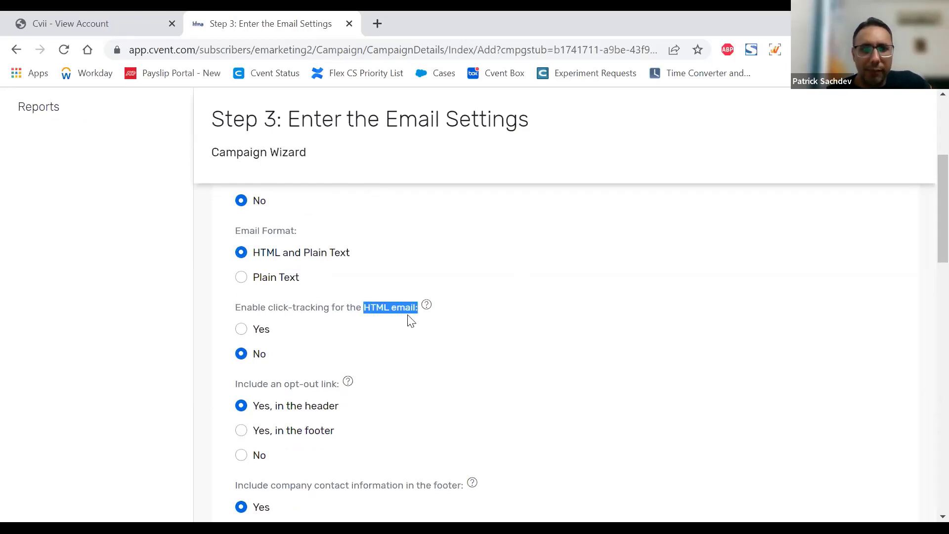
click(417, 330)
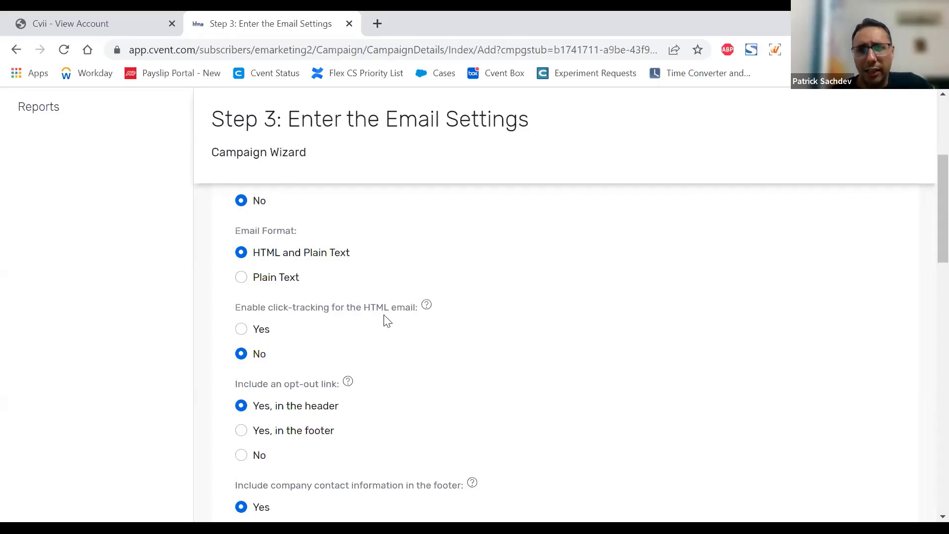
mouse_move(423, 307)
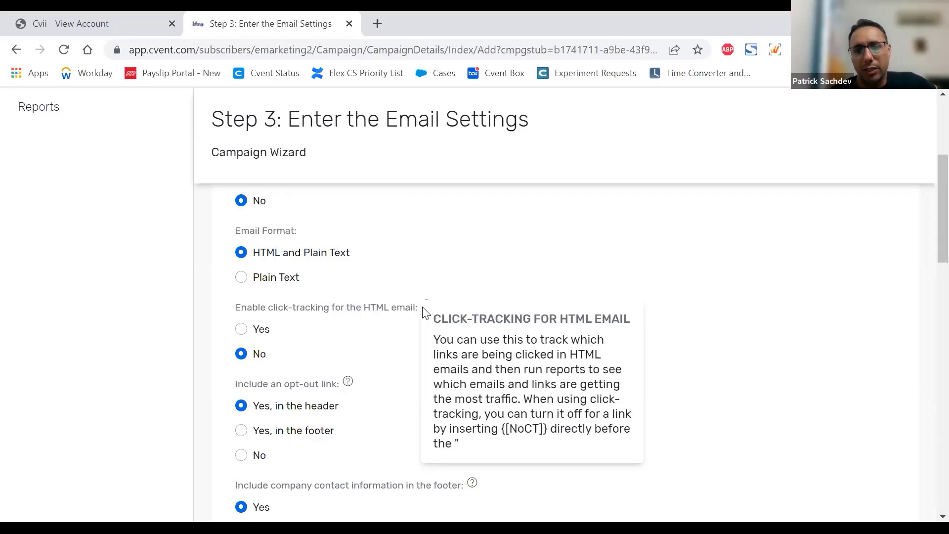
scroll(638, 287, down, 5)
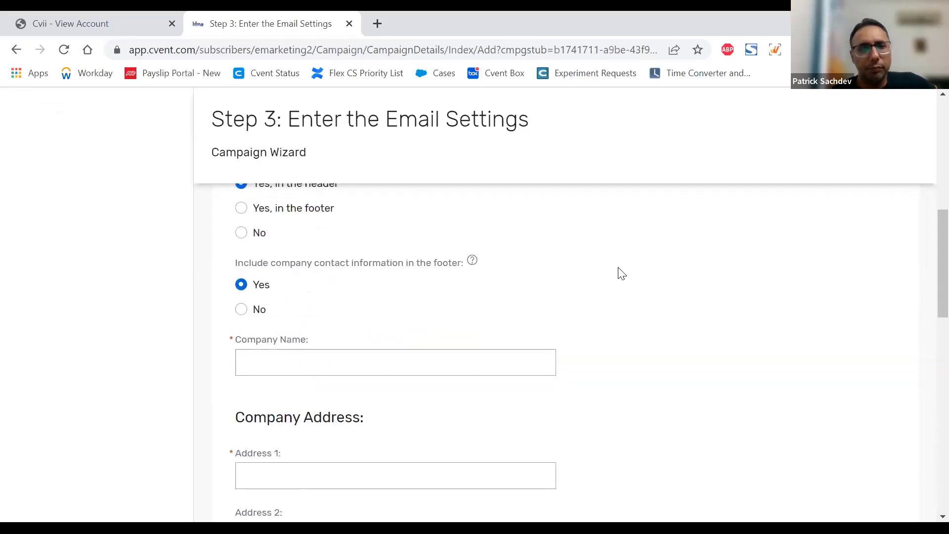
scroll(619, 271, up, 3)
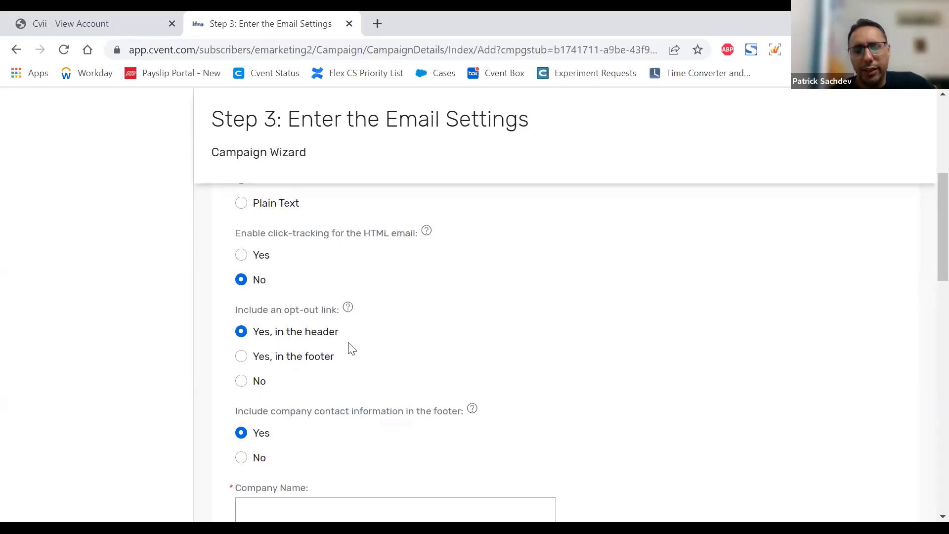
mouse_move(348, 308)
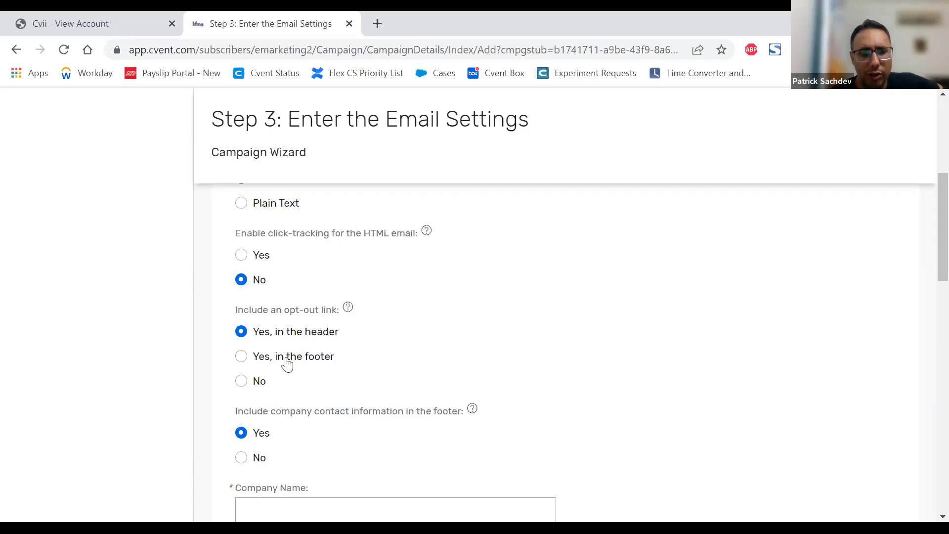
Step: Review the company contact information fields for the footer and enter "Cvent" as the company name
scroll(444, 310, down, 3)
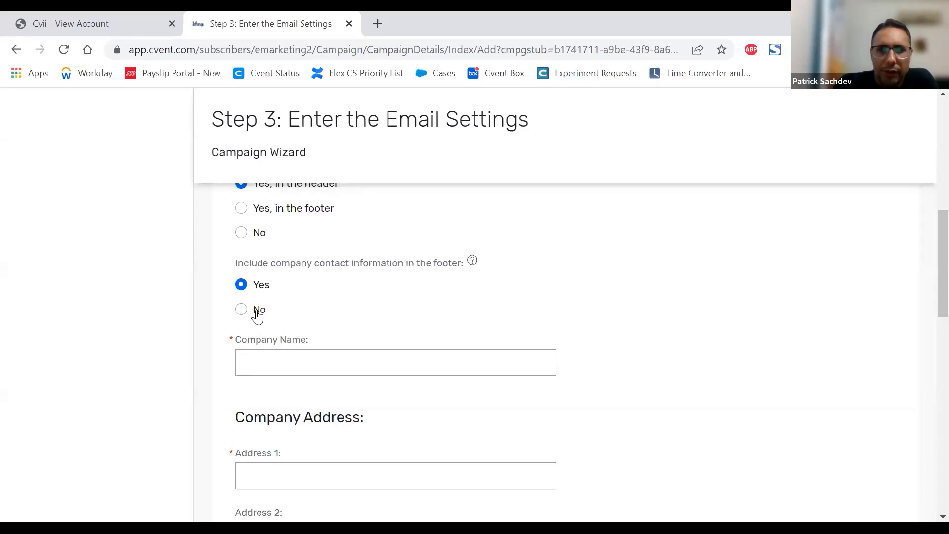
scroll(396, 282, down, 2)
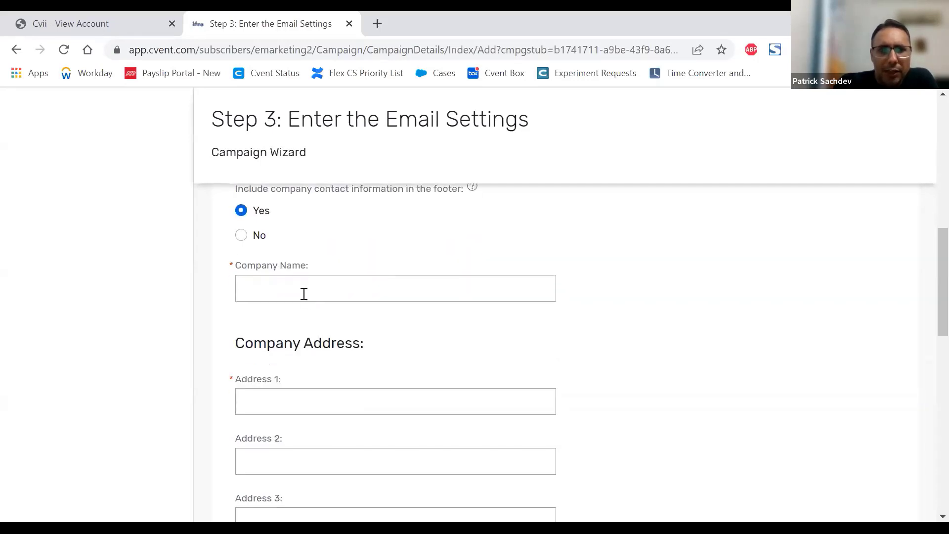
click(304, 293)
scroll(284, 321, down, 2)
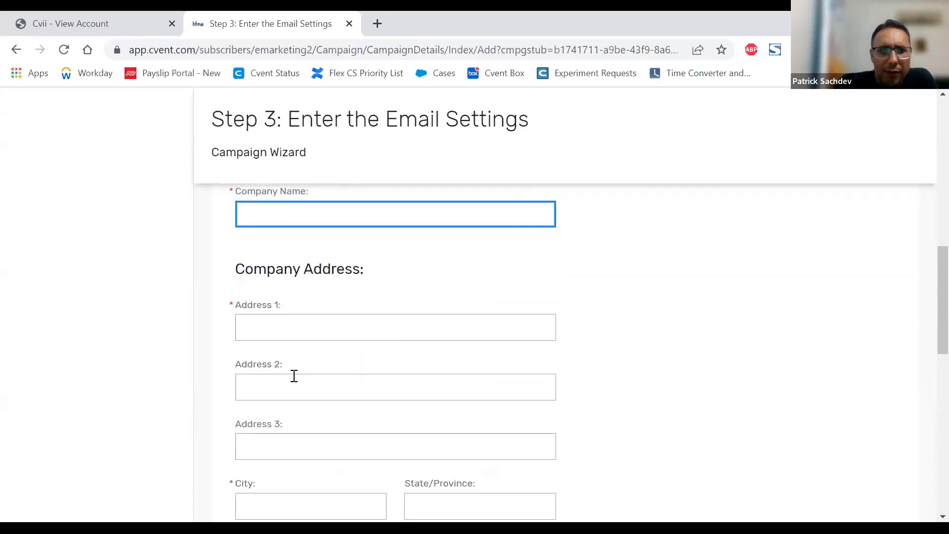
scroll(295, 374, up, 3)
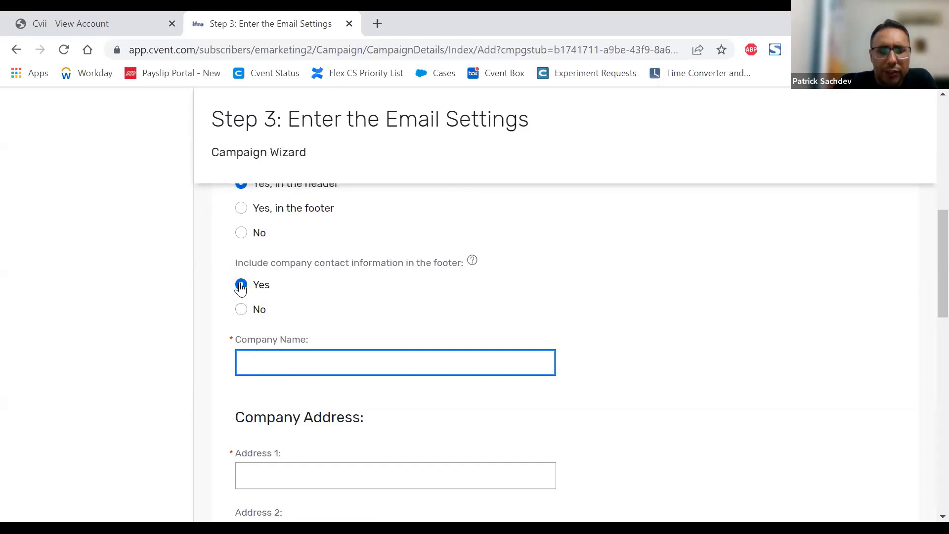
click(295, 358)
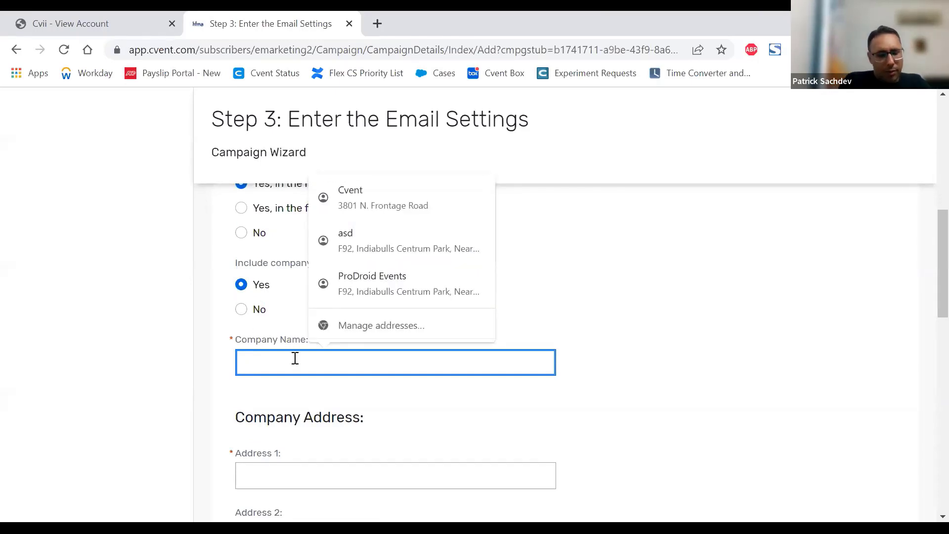
text(Cvent)
key(Tab)
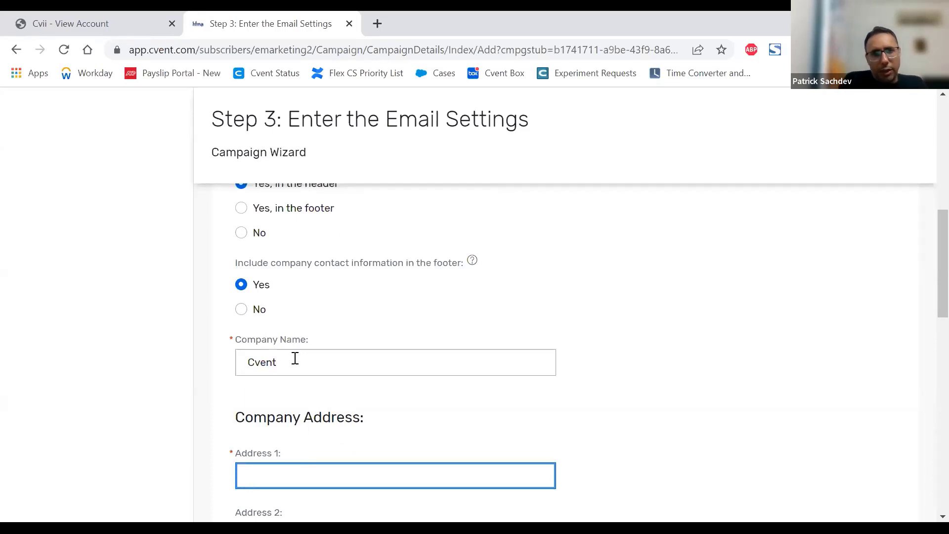
scroll(519, 294, down, 1)
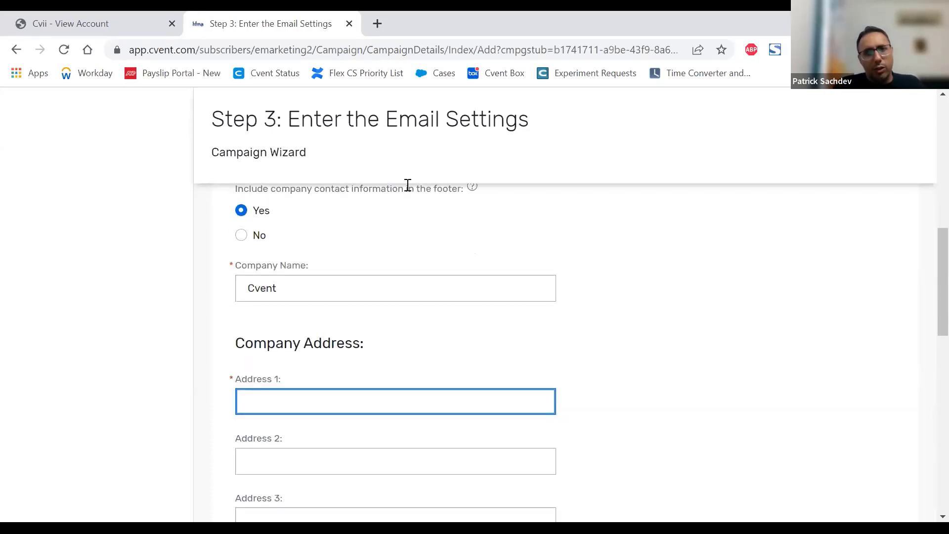
Step: Exclude company contact information from the footer, activate a webpage version of the email, and continue to the distribution lists
click(242, 239)
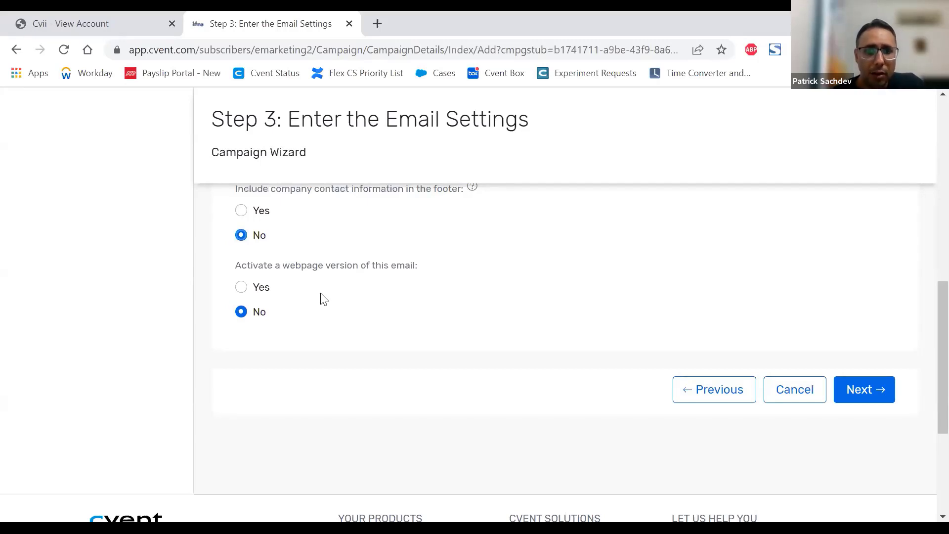
click(242, 288)
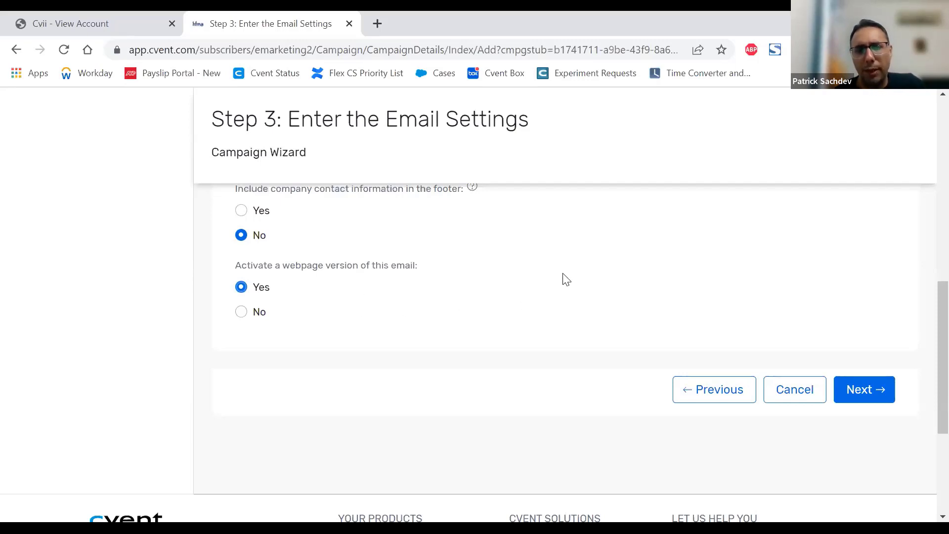
click(878, 397)
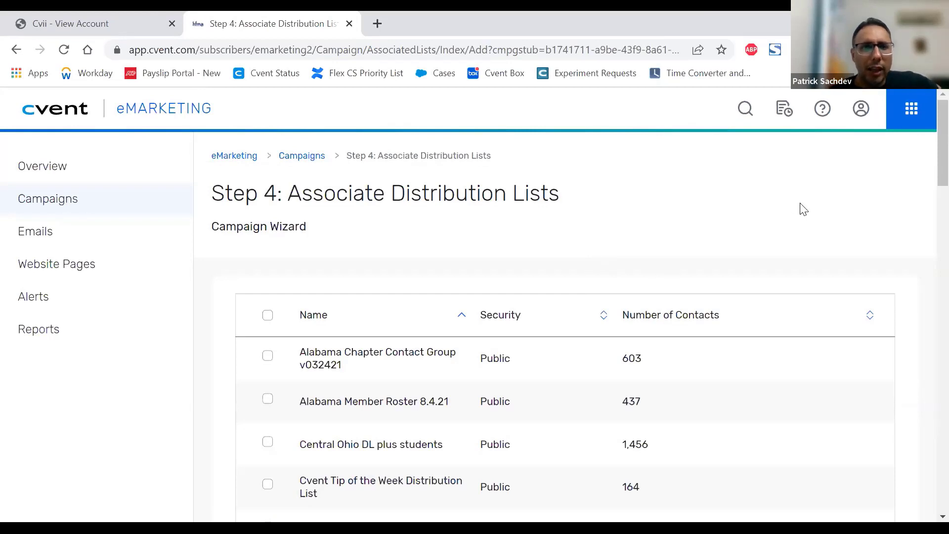
Step: Look through the available distribution lists and briefly check the Cvent product switcher
scroll(802, 208, down, 1)
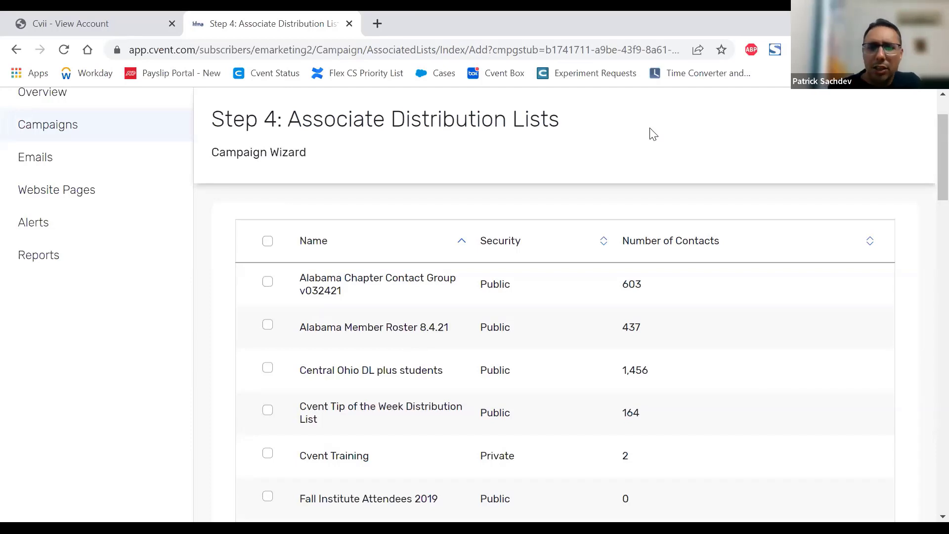
scroll(682, 233, up, 2)
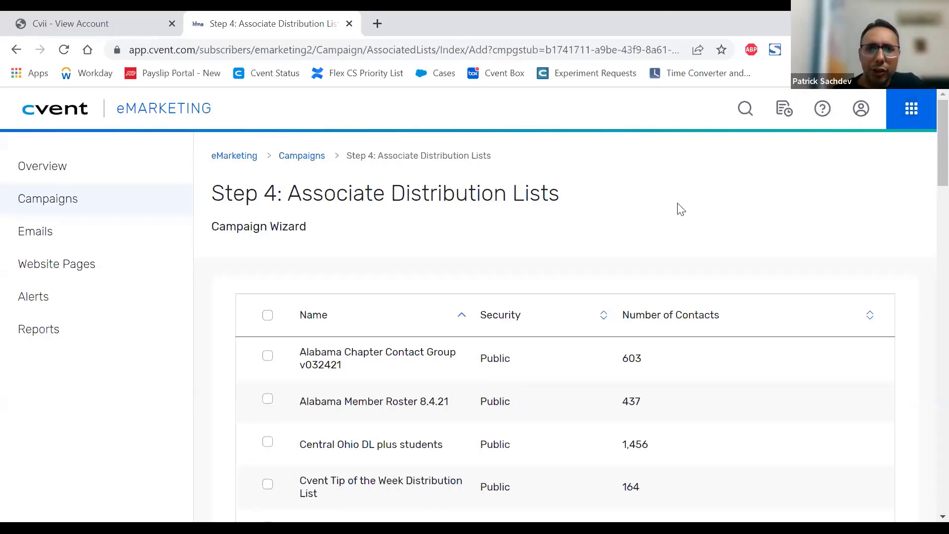
click(911, 108)
click(630, 192)
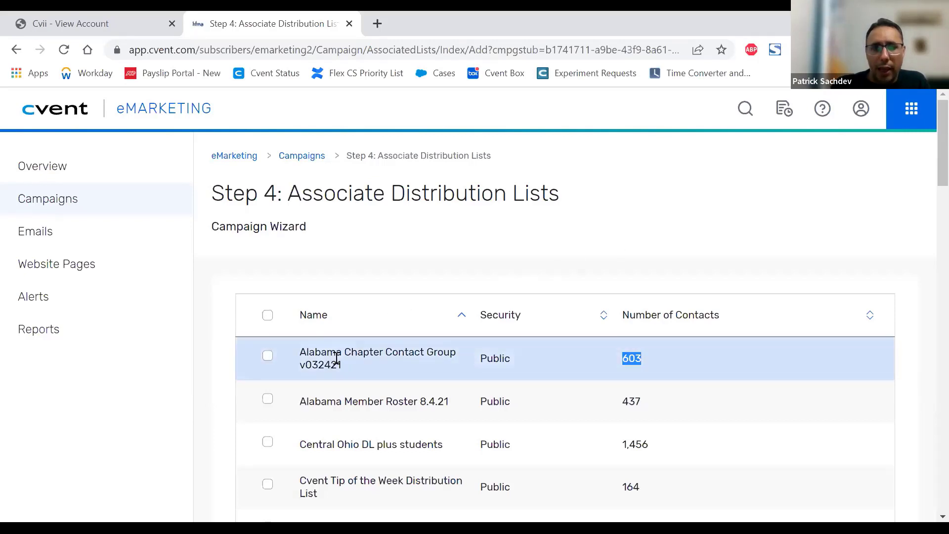
Step: Select the Alabama Chapter Contact Group v032421 distribution list for the campaign and look through the remaining lists
click(268, 356)
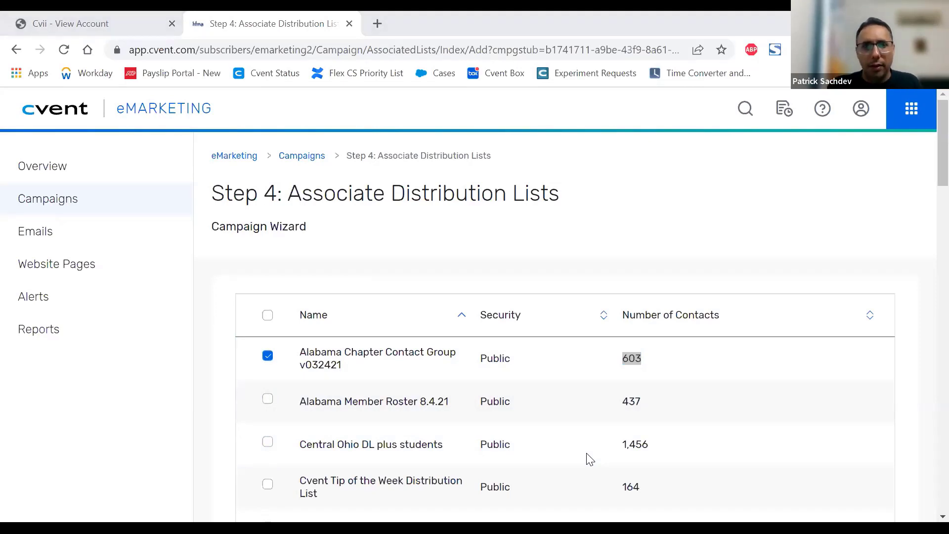
click(736, 236)
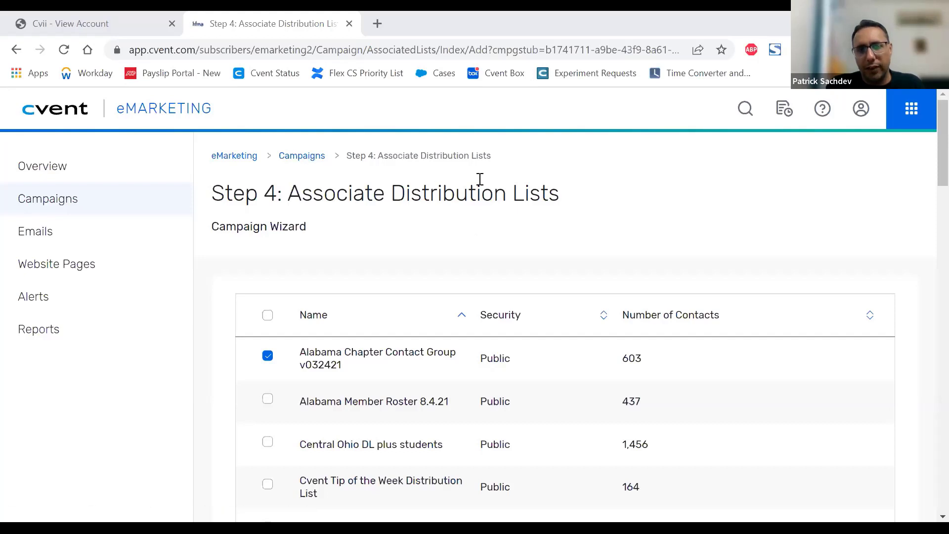
scroll(631, 212, down, 5)
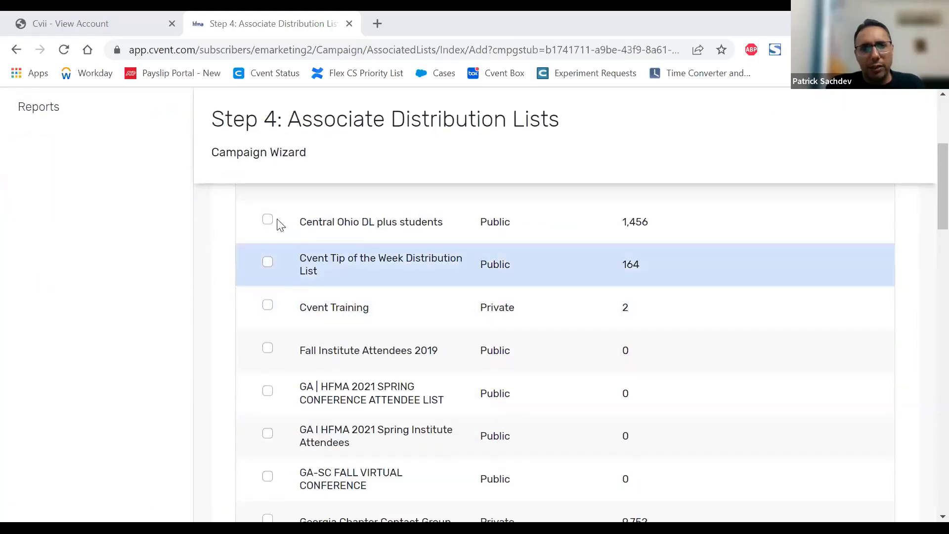
Step: Check the remaining distribution lists, and save and finish the campaign setup
click(268, 221)
scroll(892, 267, down, 15)
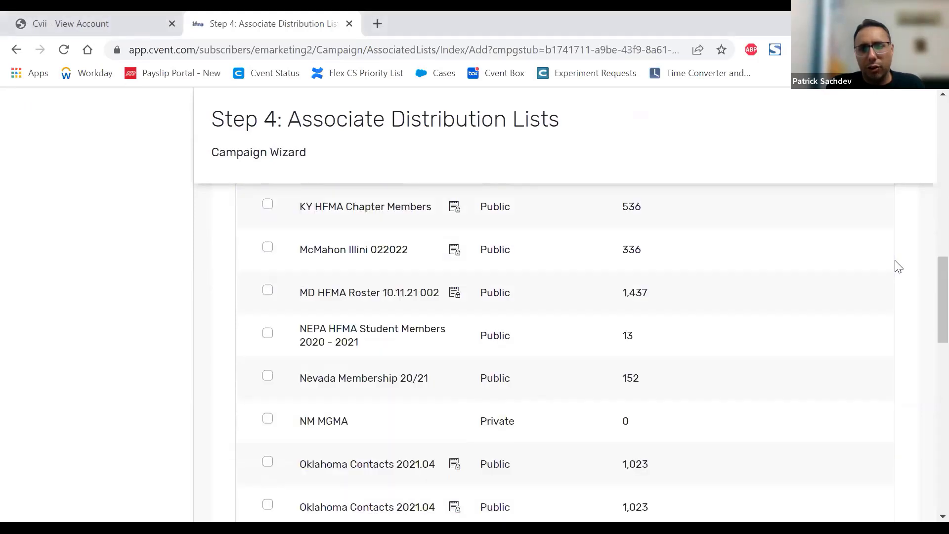
scroll(860, 315, up, 2)
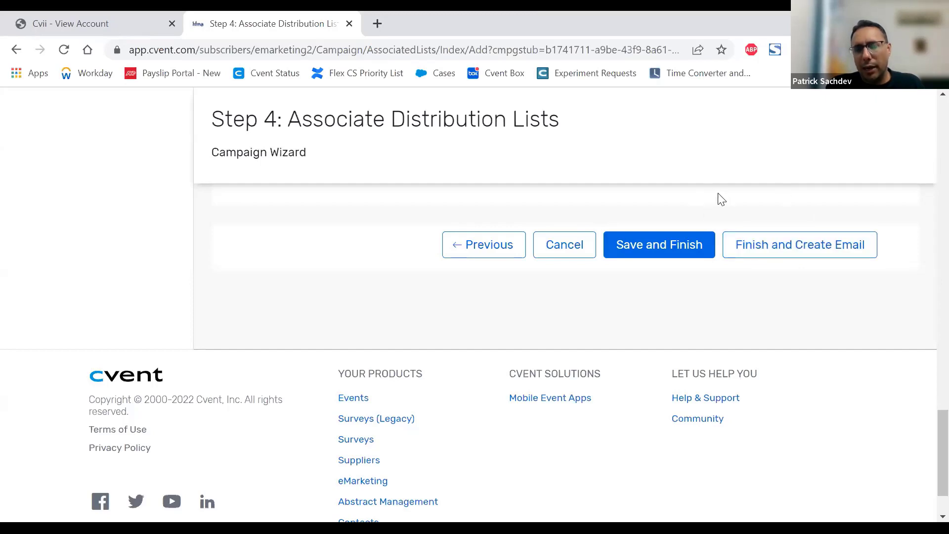
click(658, 253)
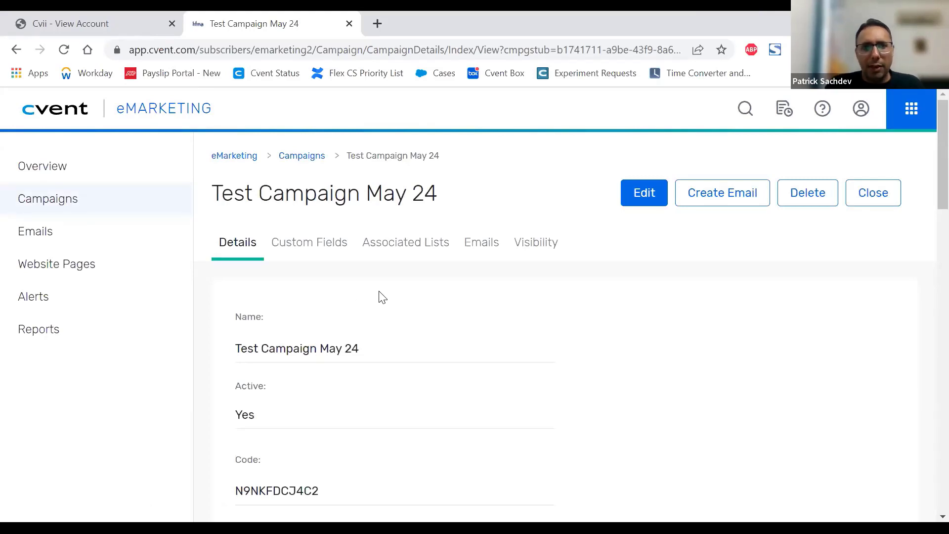
Step: Examine the campaign's details, including its name, active status, code and default contact information
scroll(388, 296, down, 1)
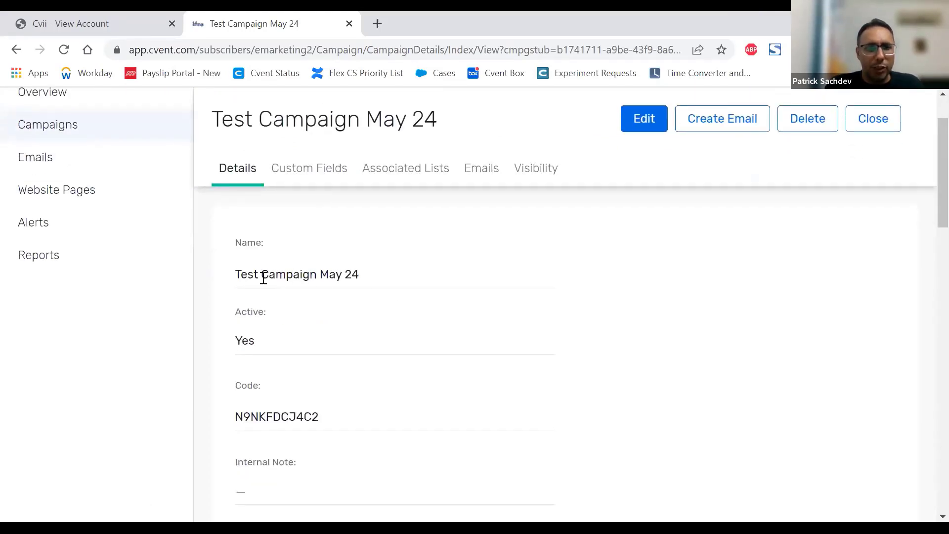
scroll(344, 274, down, 1)
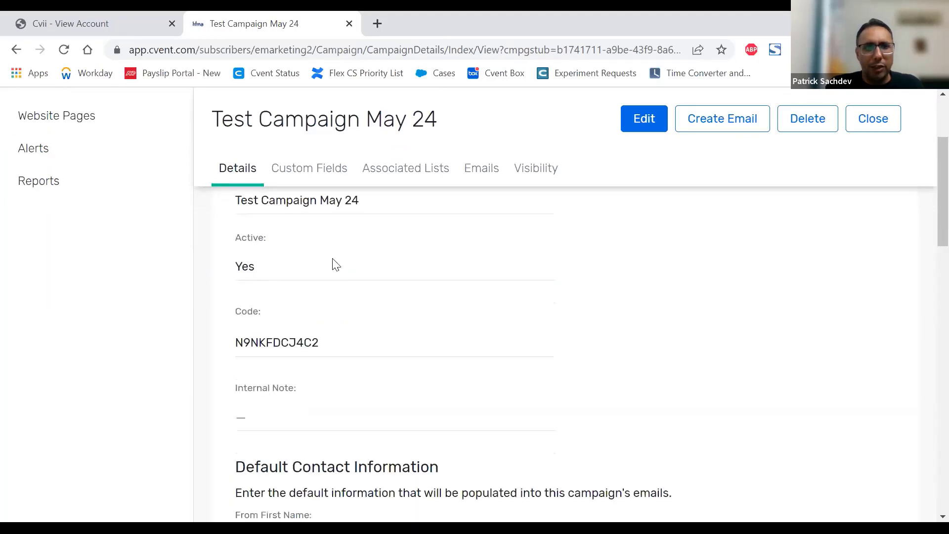
scroll(333, 265, down, 2)
scroll(299, 260, up, 1)
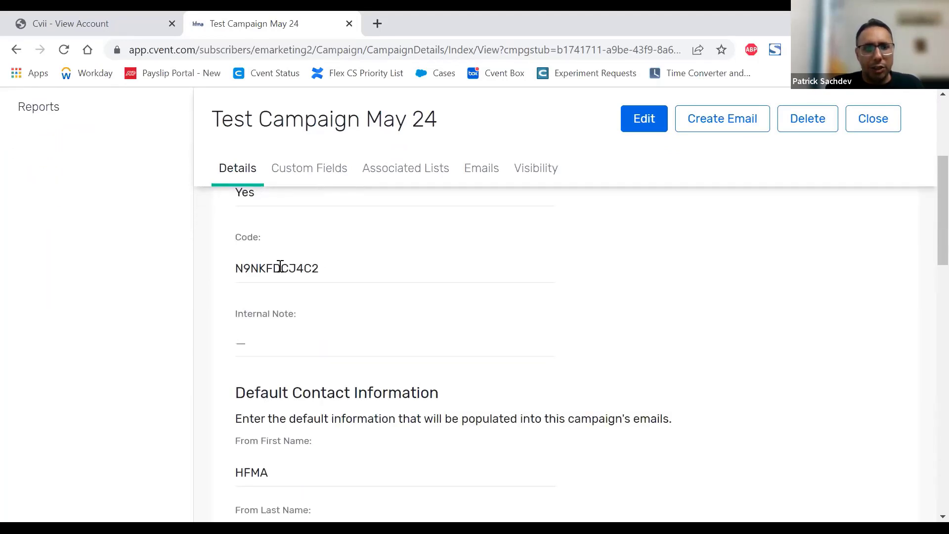
double_click(280, 267)
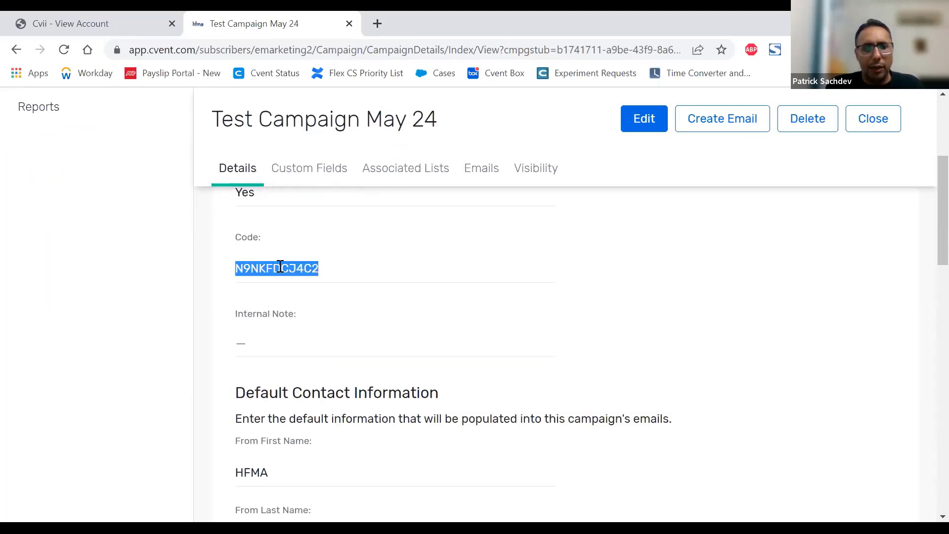
click(325, 271)
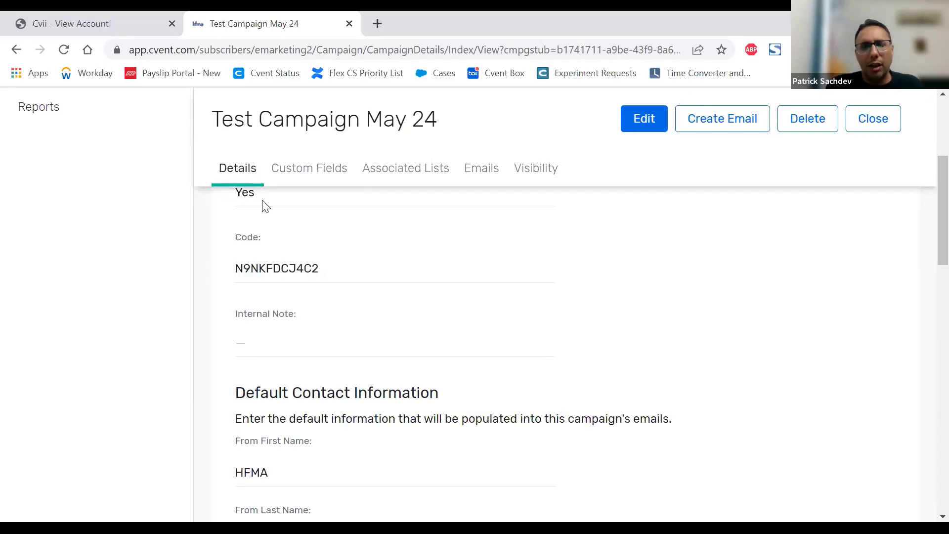
triple_click(238, 127)
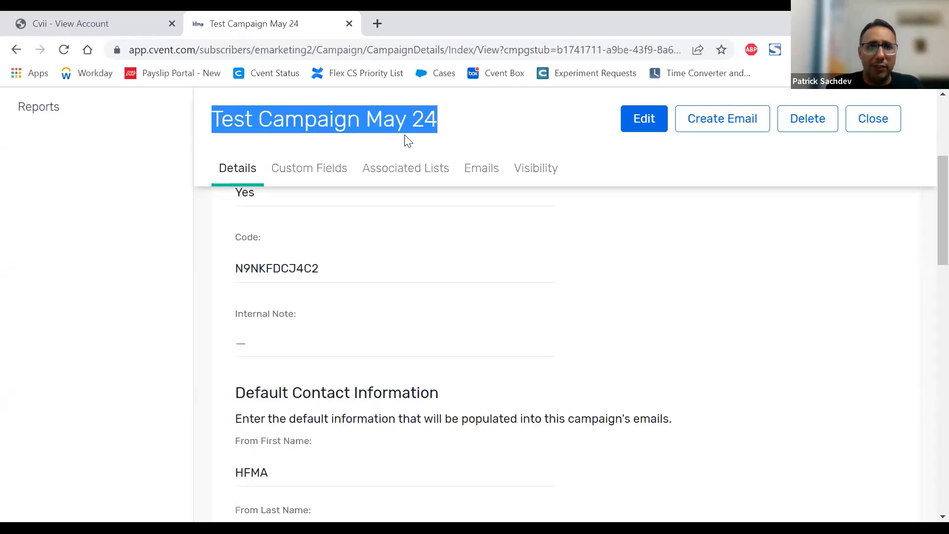
click(479, 129)
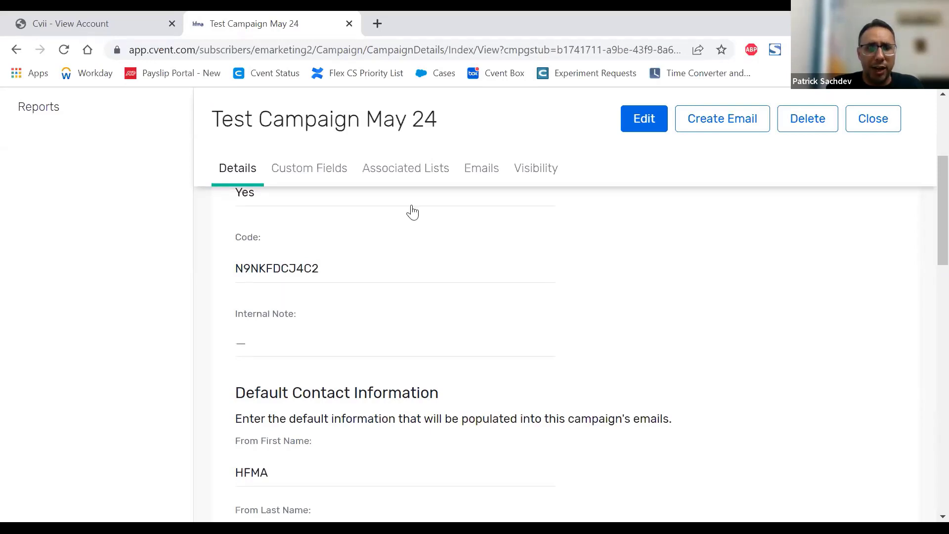
double_click(253, 268)
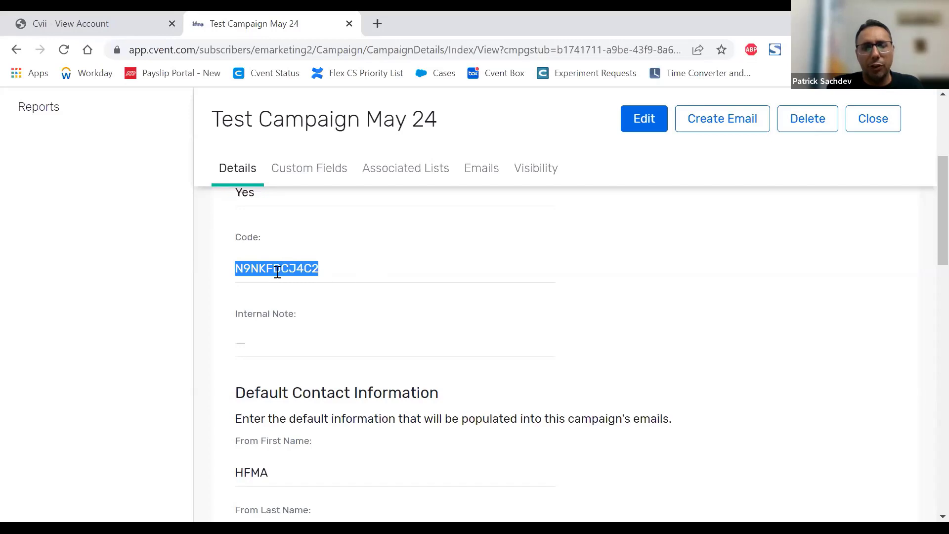
scroll(383, 265, down, 3)
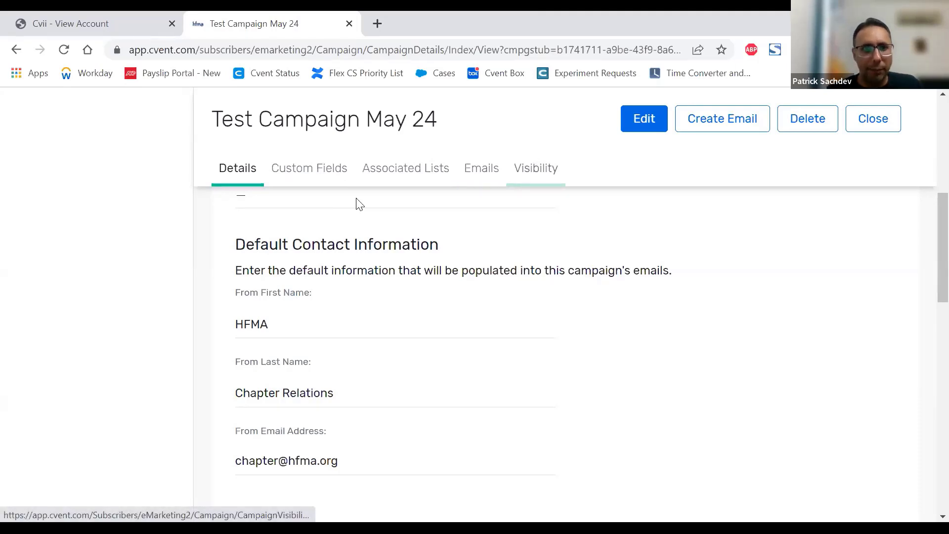
Step: Review the campaign's custom fields and open the Test field for editing
click(313, 174)
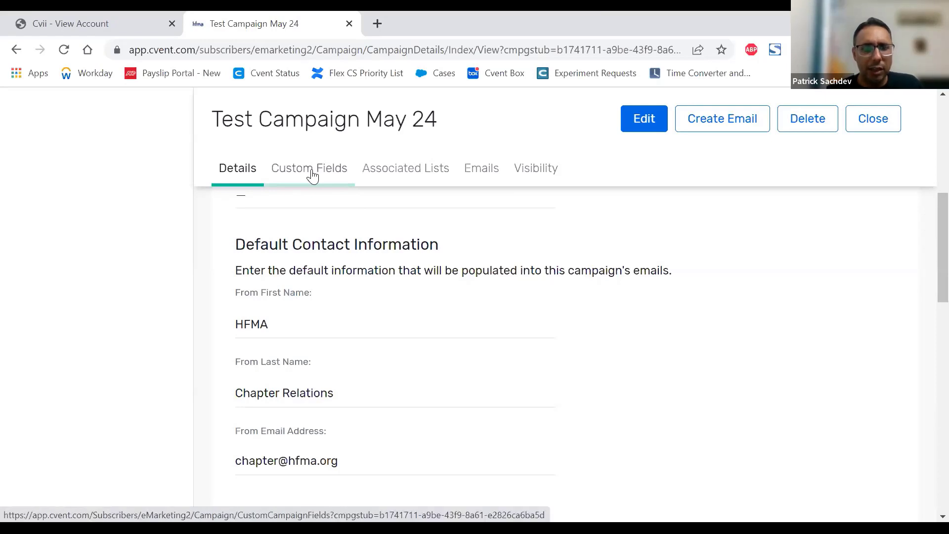
scroll(448, 329, up, 3)
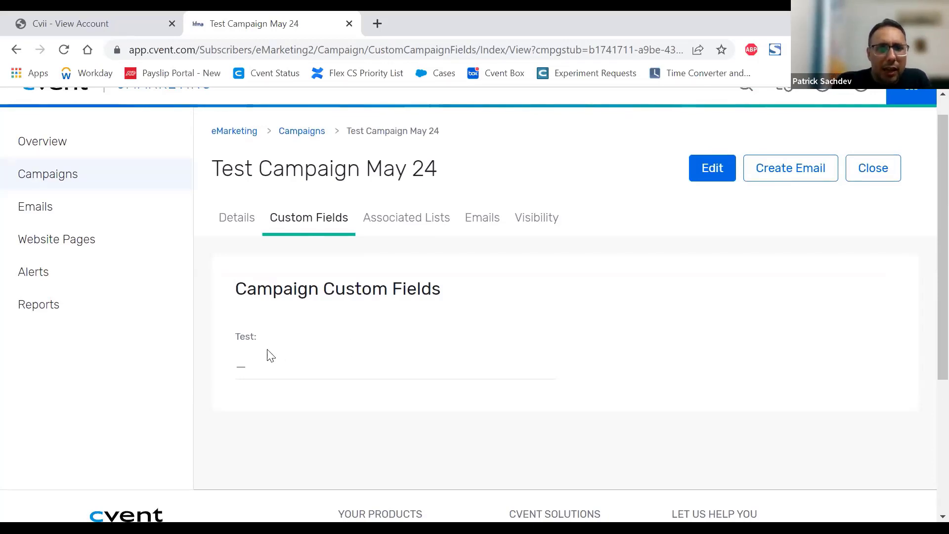
double_click(244, 336)
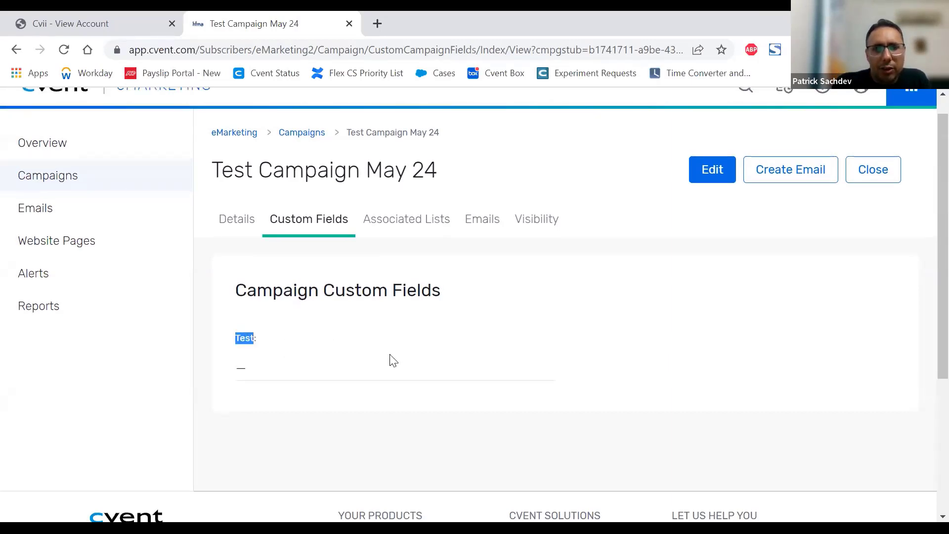
scroll(388, 360, up, 1)
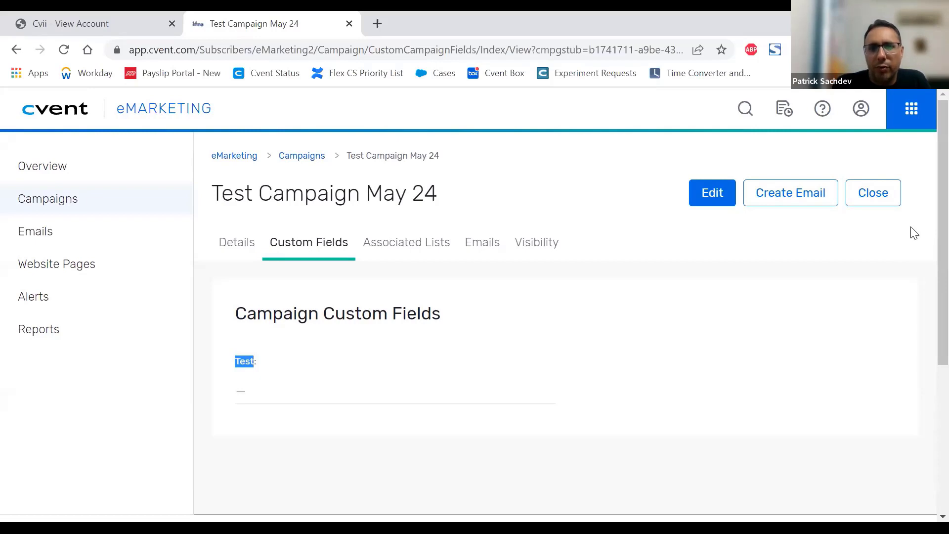
click(302, 372)
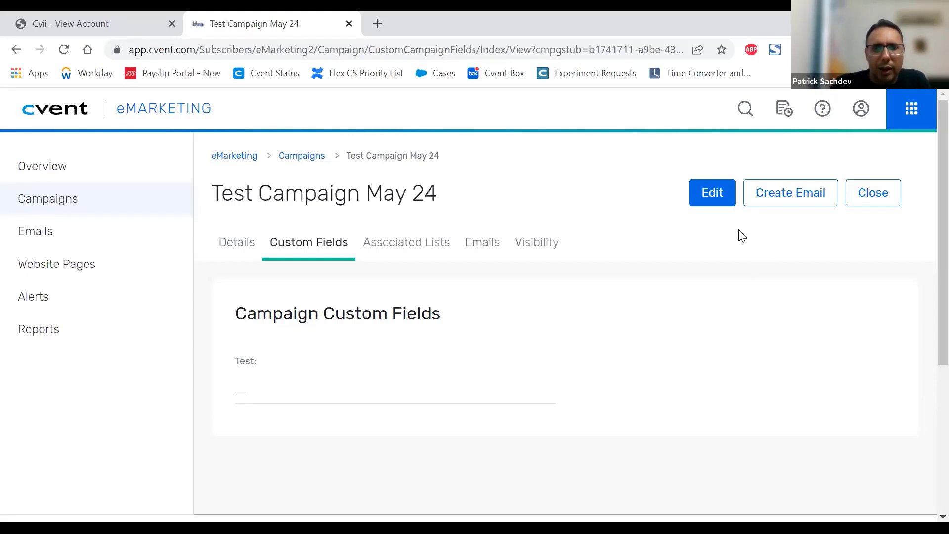
click(728, 210)
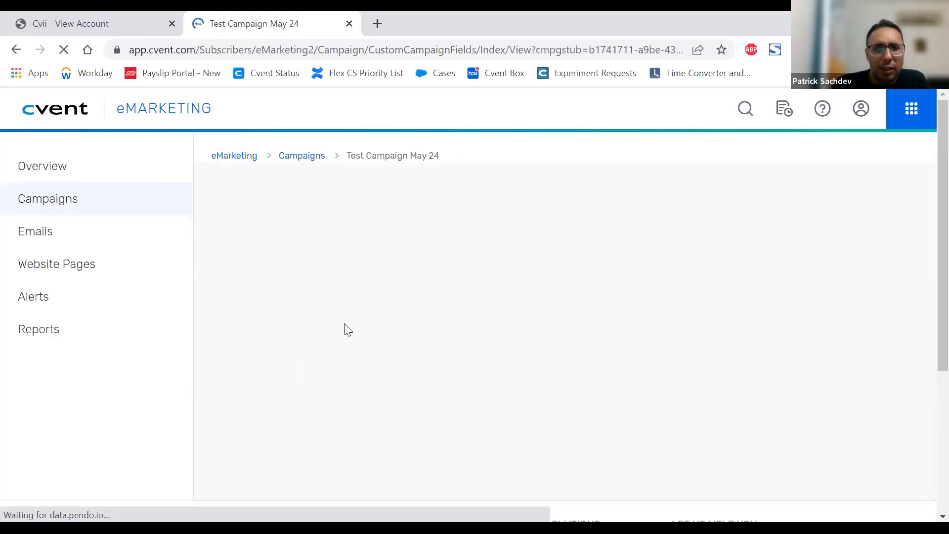
click(366, 307)
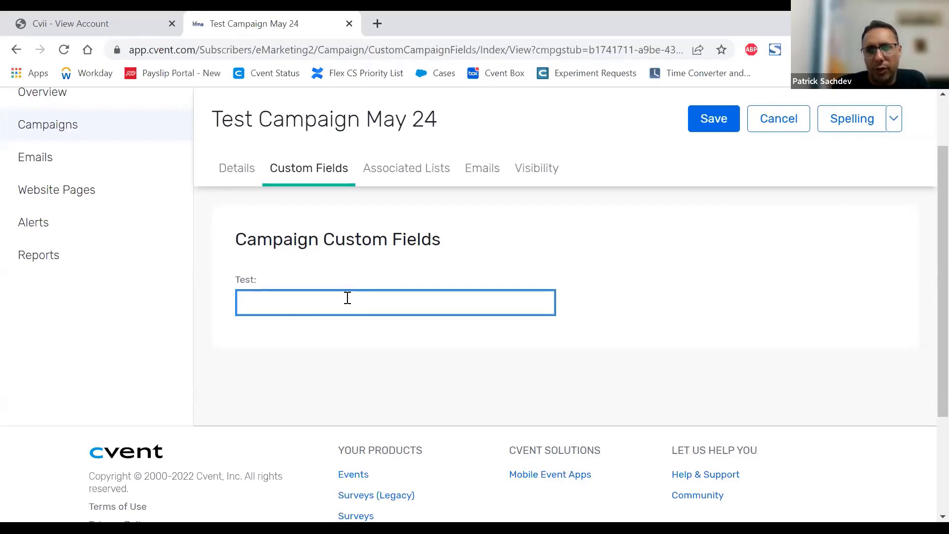
Step: Add the Cvent Tip of the Week Distribution List to the campaign's associated lists
click(421, 179)
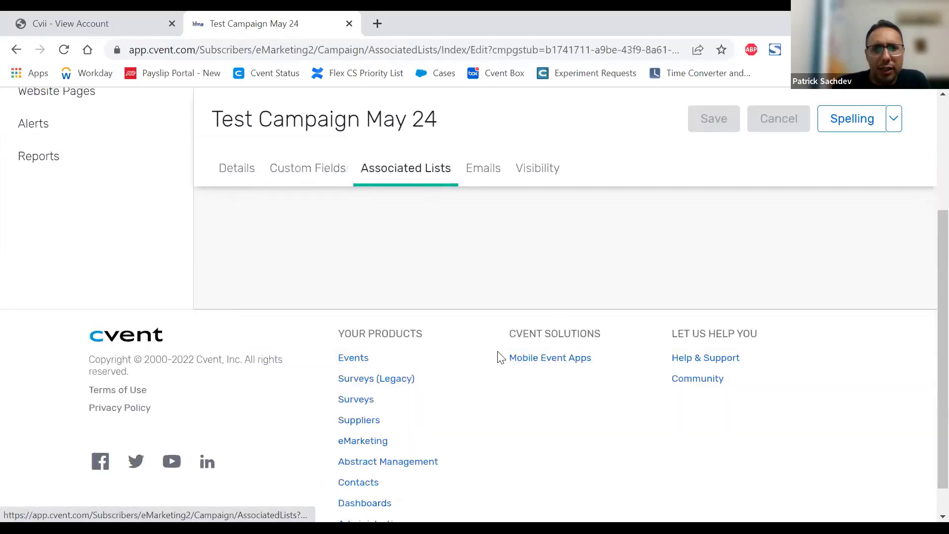
scroll(536, 332, up, 3)
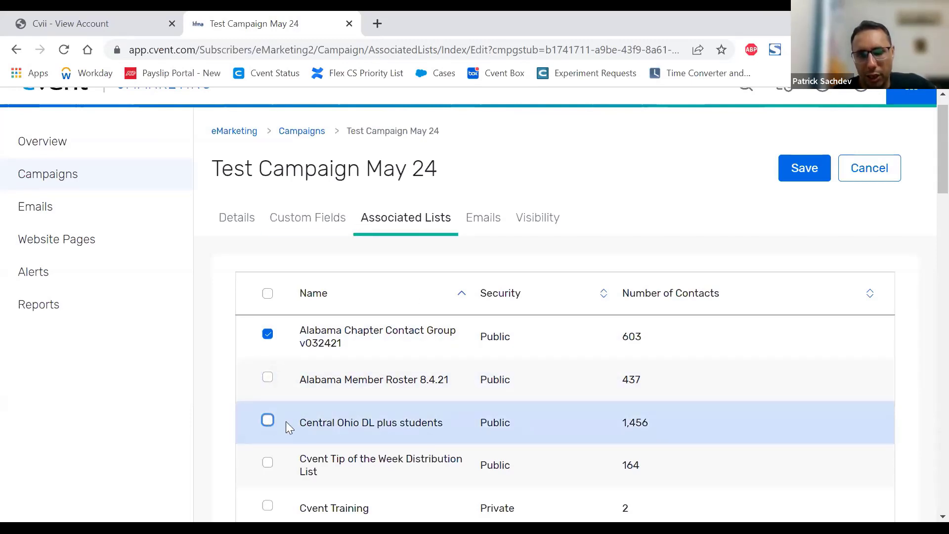
scroll(291, 388, down, 2)
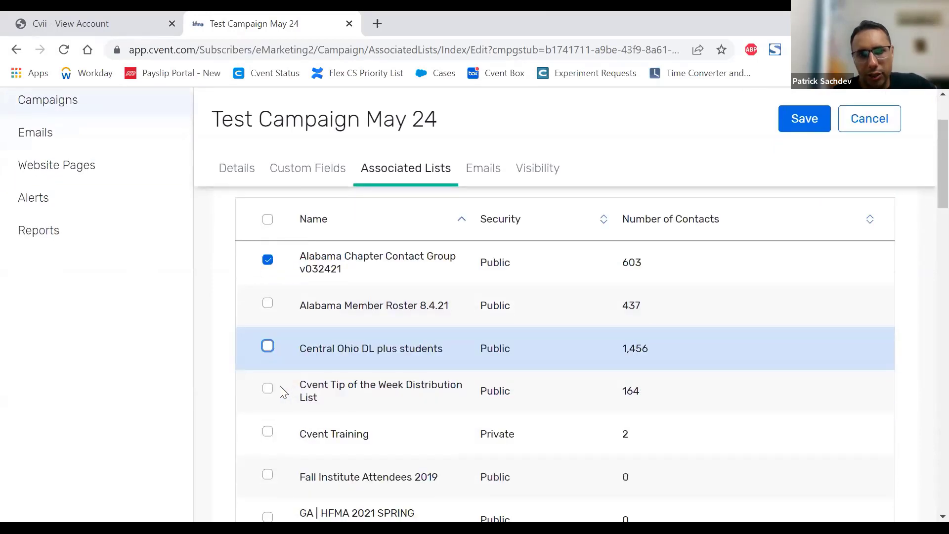
click(269, 389)
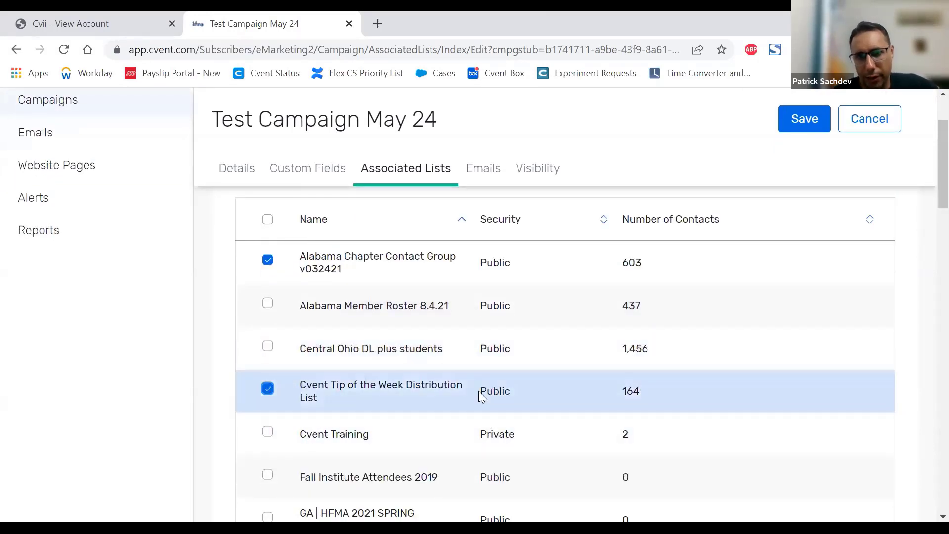
scroll(605, 361, up, 3)
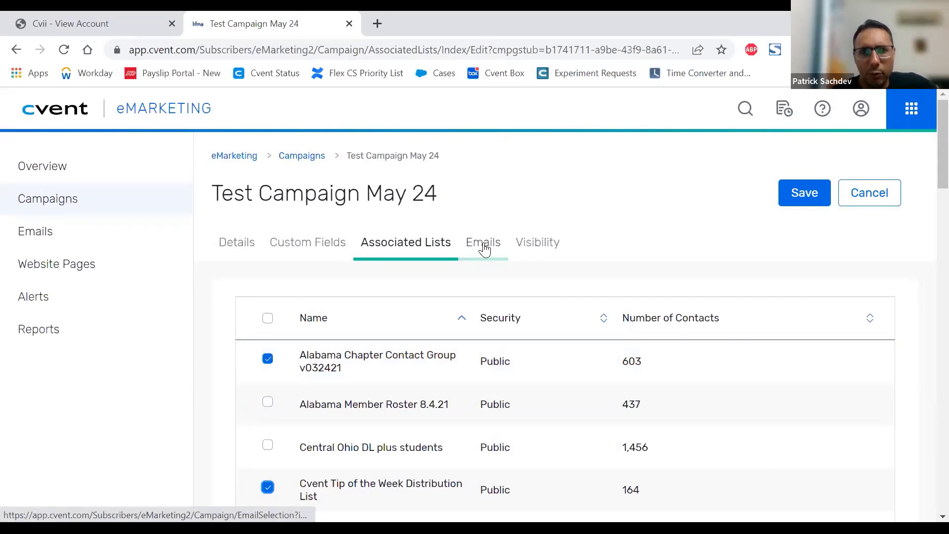
click(484, 249)
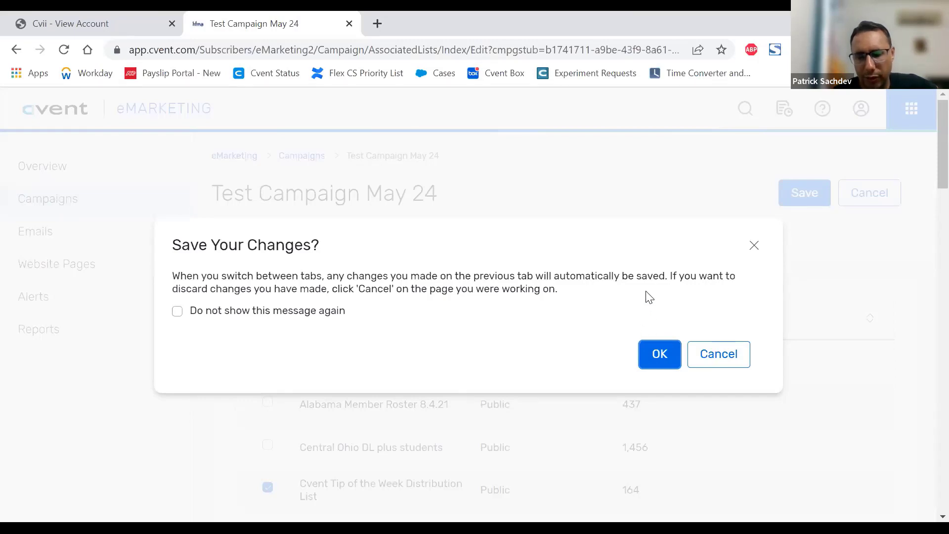
click(291, 311)
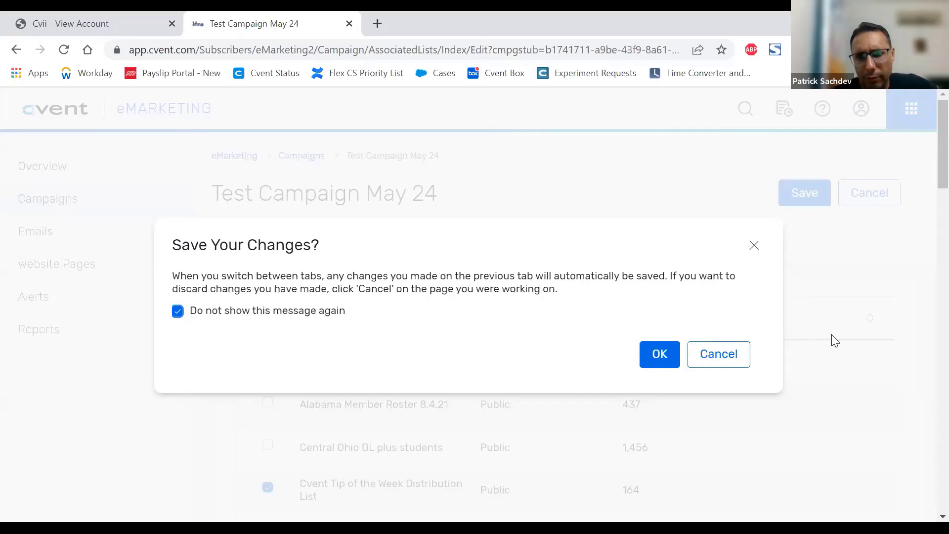
click(738, 355)
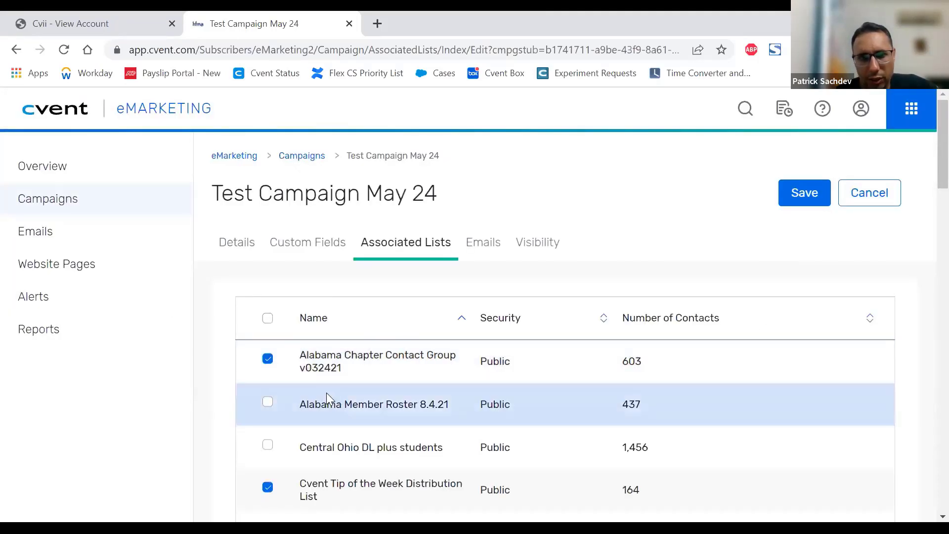
Step: Switch to the campaign's emails, accepting the automatic save of the associated lists, and review the email table
click(489, 243)
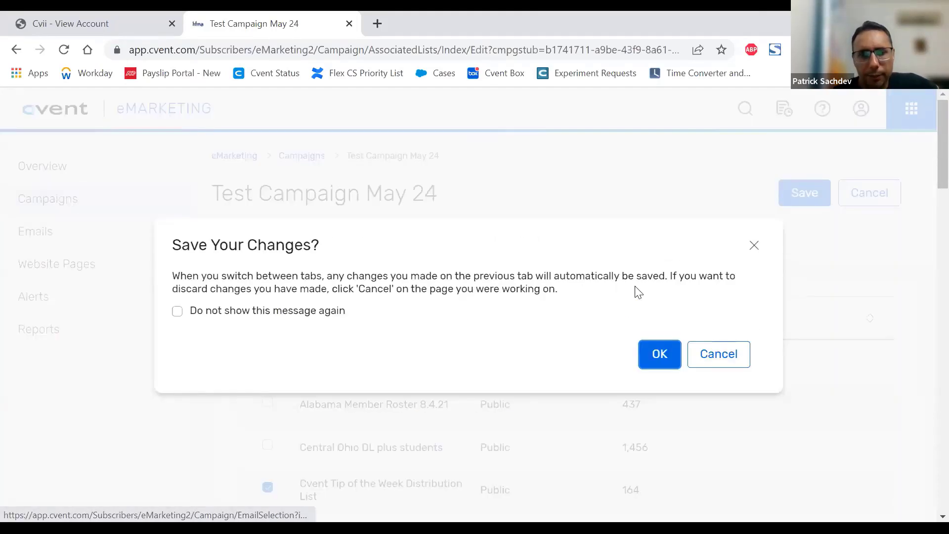
click(660, 363)
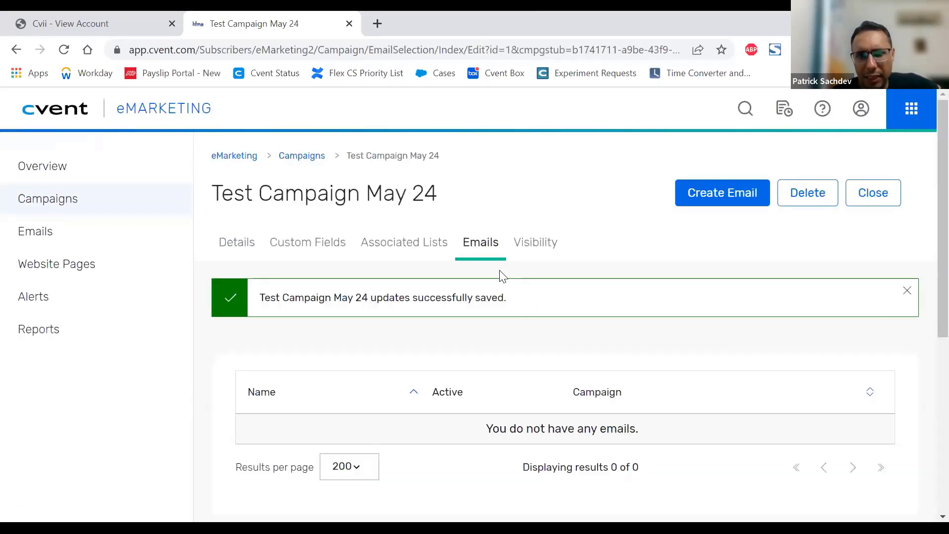
scroll(503, 275, down, 3)
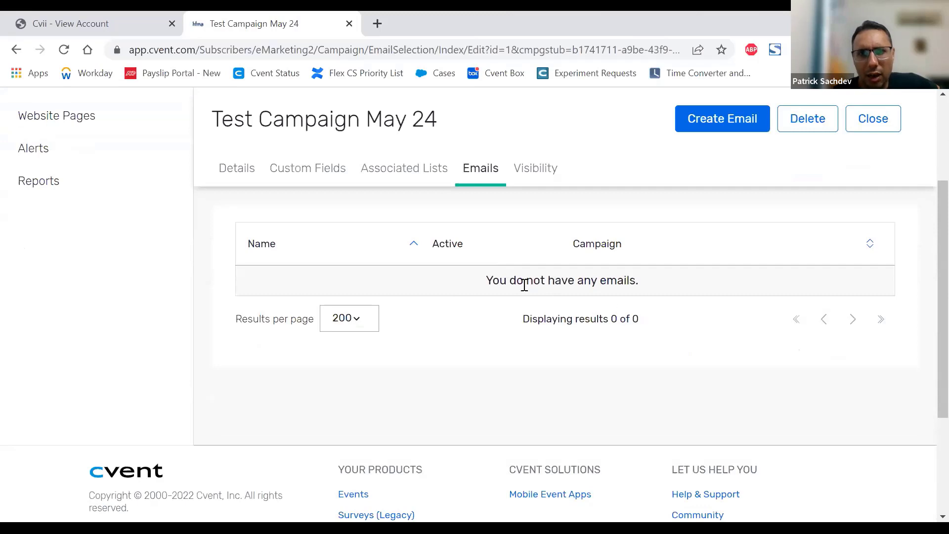
drag(525, 285, 659, 287)
click(659, 282)
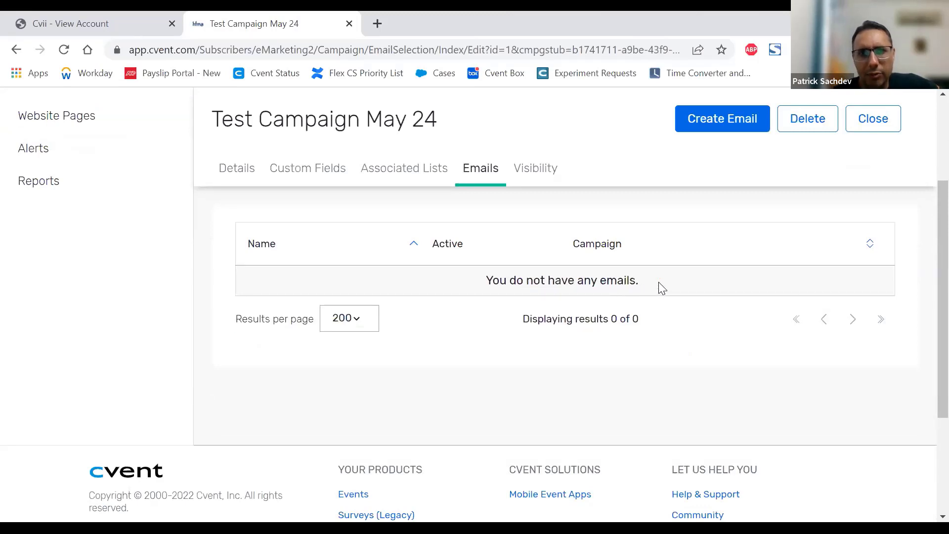
scroll(659, 282, up, 3)
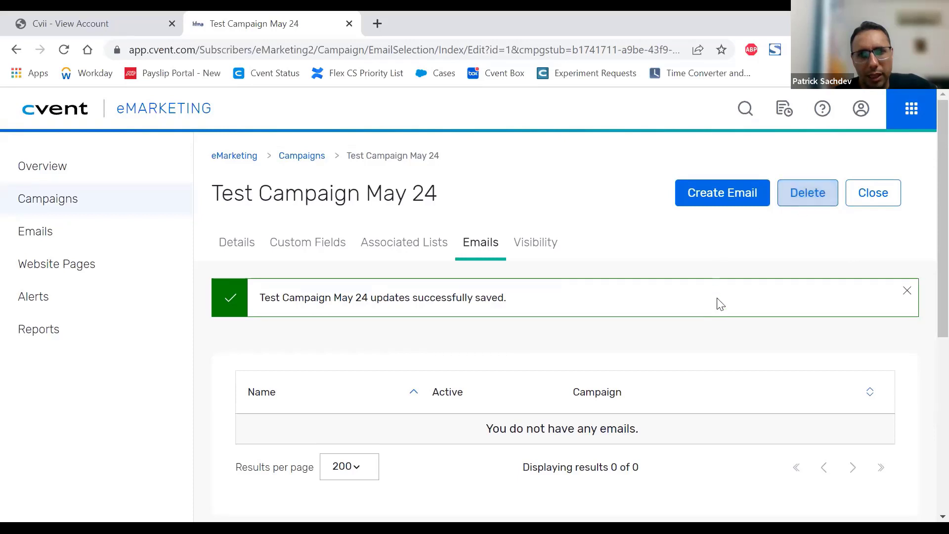
Step: Open the campaign's visibility settings and look through the user groups that can be given access
click(542, 252)
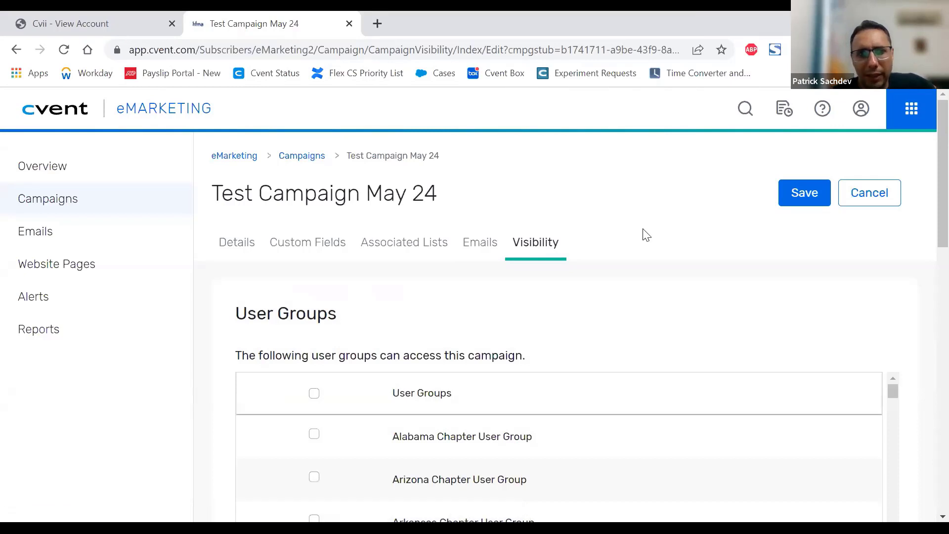
scroll(647, 235, down, 2)
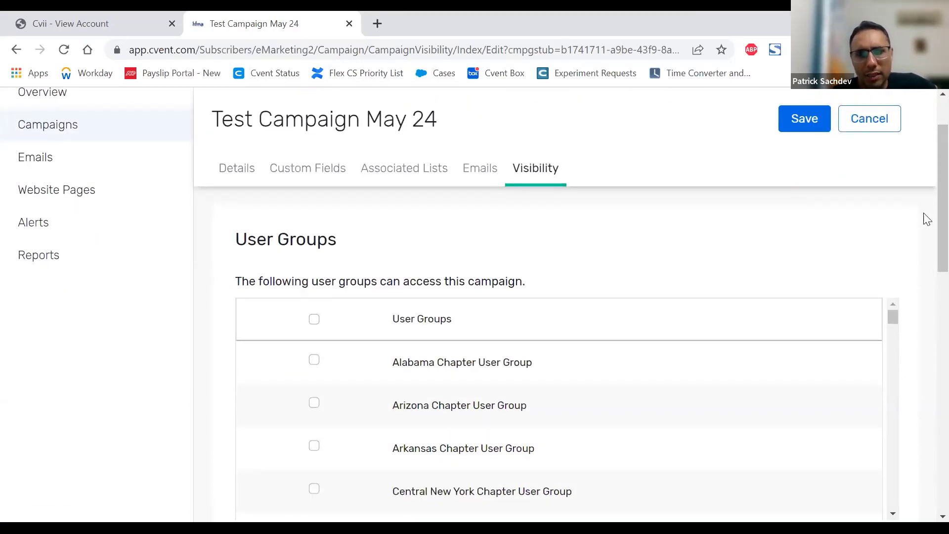
scroll(927, 219, down, 1)
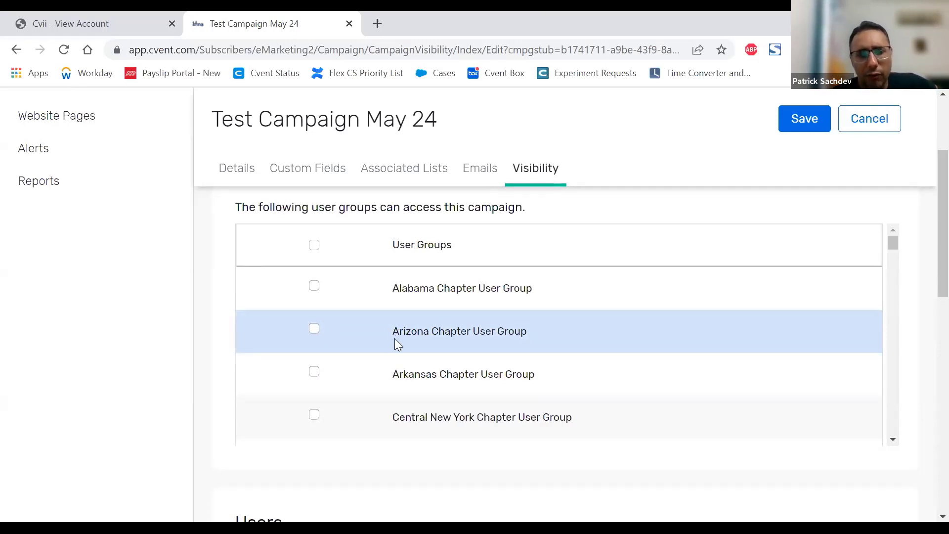
Step: Look through the user groups and individual users that can be given access to the campaign
click(314, 371)
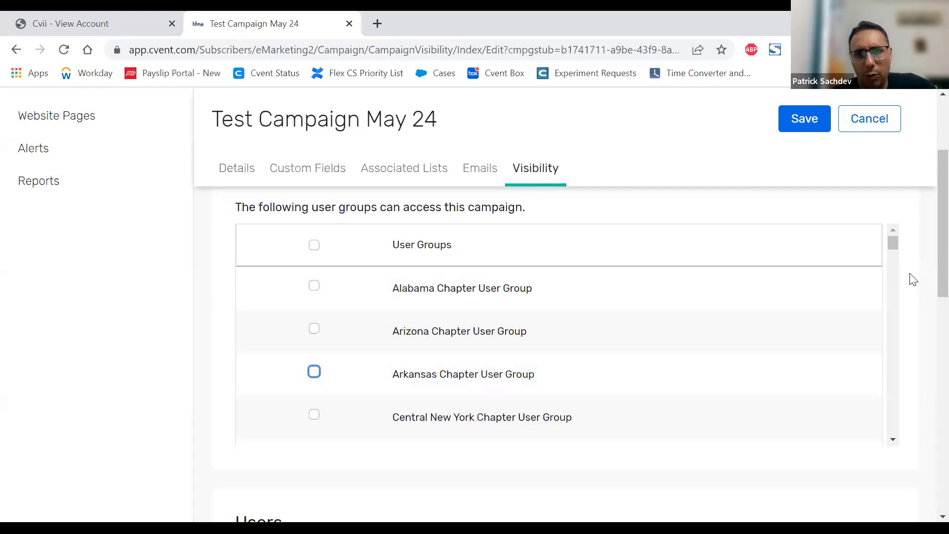
scroll(913, 279, down, 6)
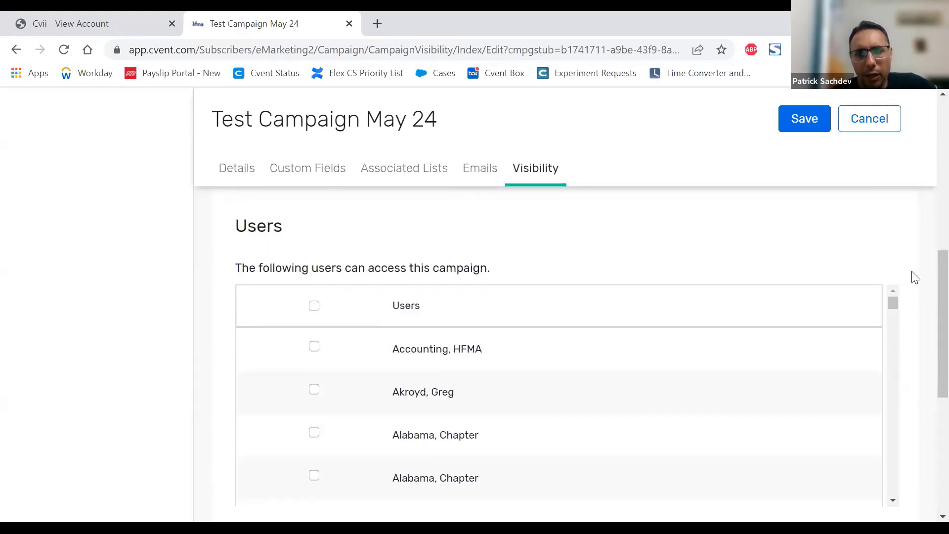
scroll(887, 258, up, 4)
scroll(888, 258, down, 4)
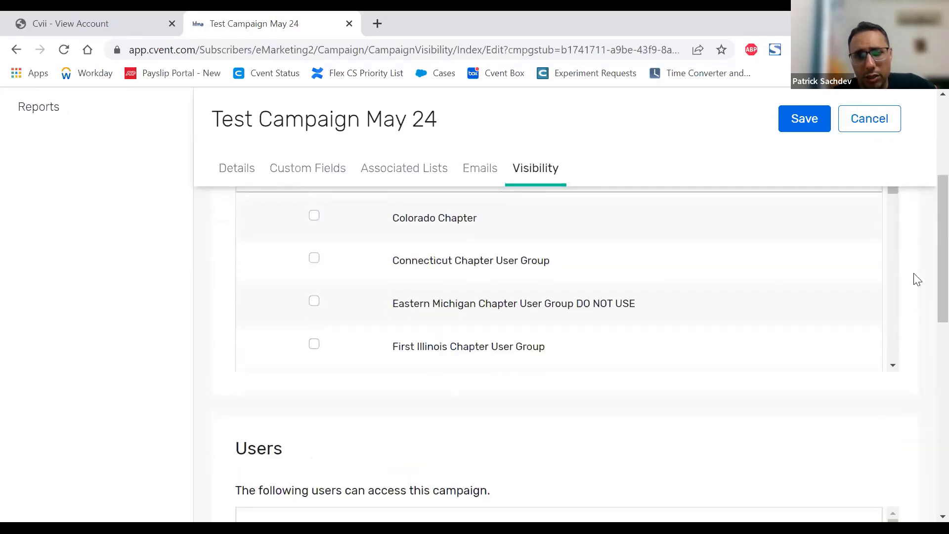
scroll(915, 275, down, 5)
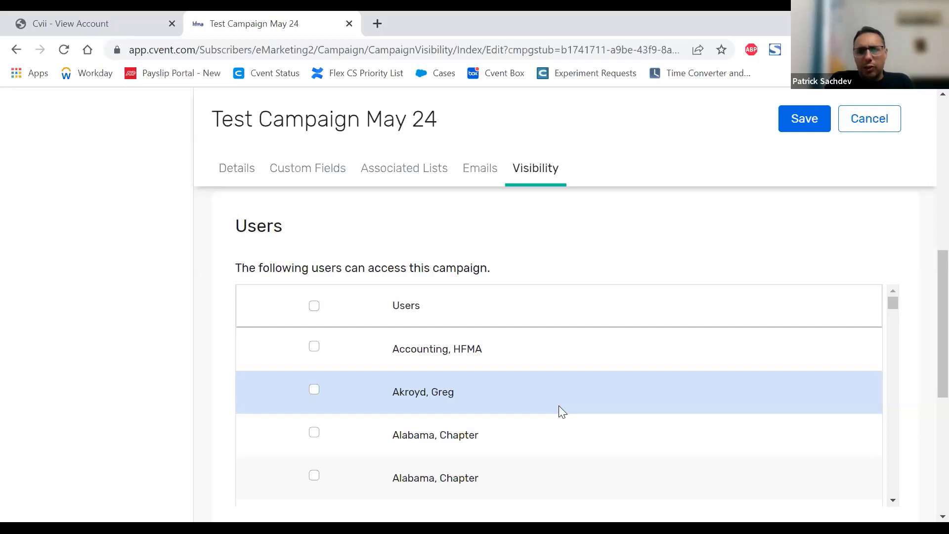
scroll(604, 384, down, 2)
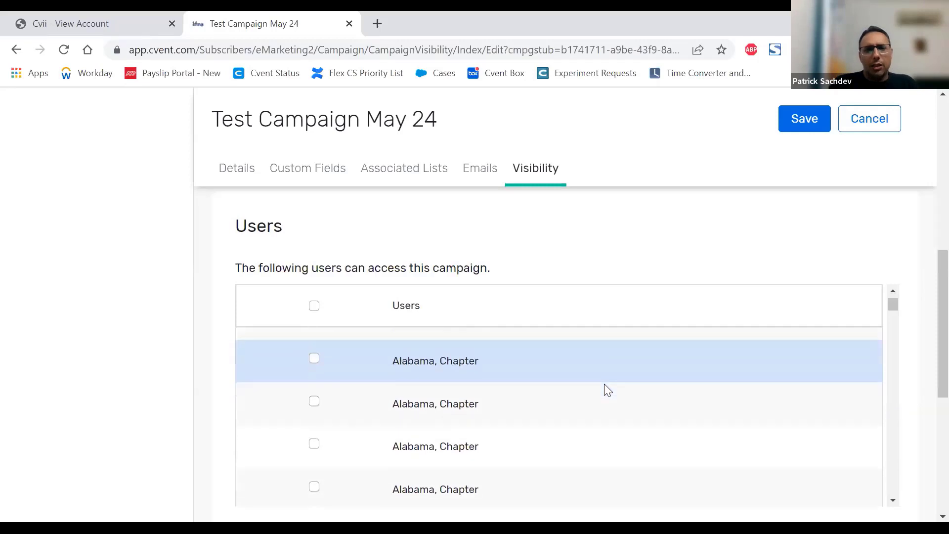
Step: Select the second Alabama Chapter user for campaign access, look over the users and user groups, and clear that selection again
click(314, 401)
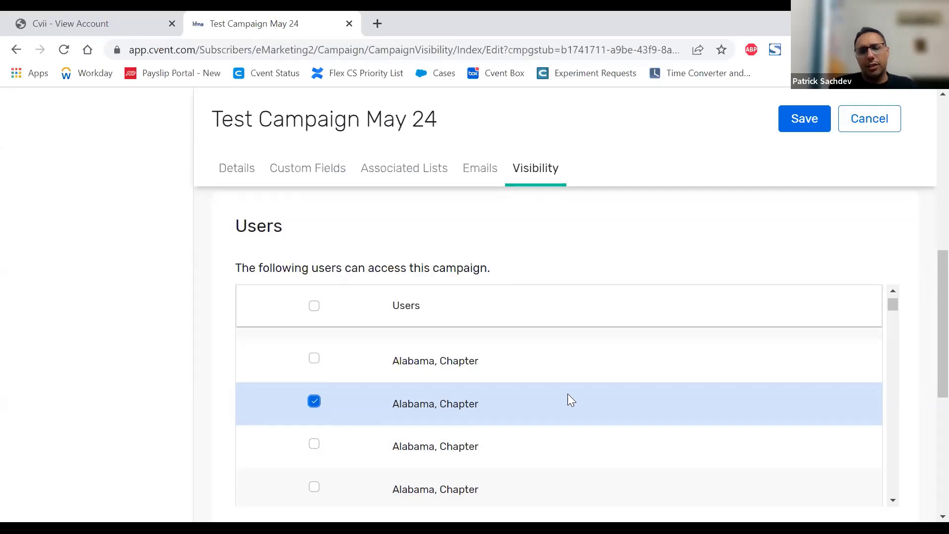
scroll(567, 394, down, 1)
scroll(568, 398, down, 2)
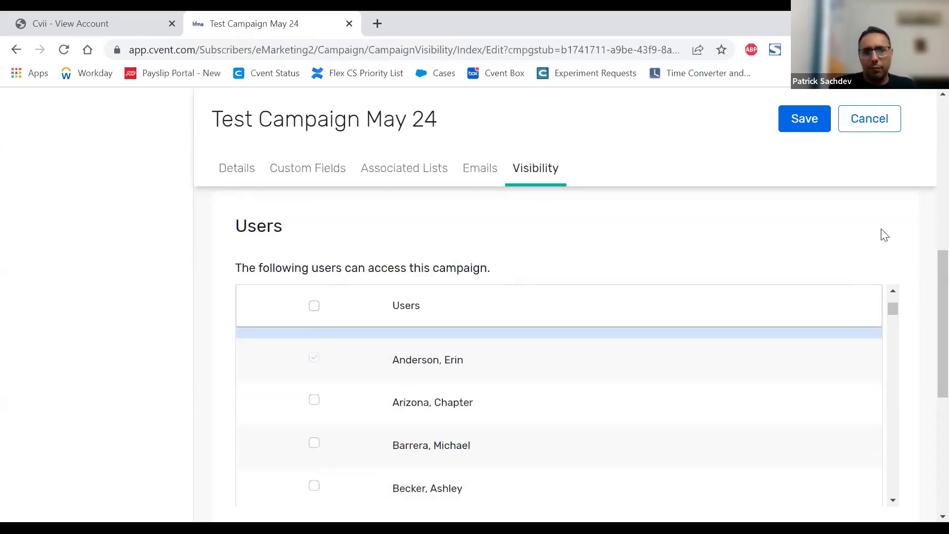
scroll(910, 249, down, 3)
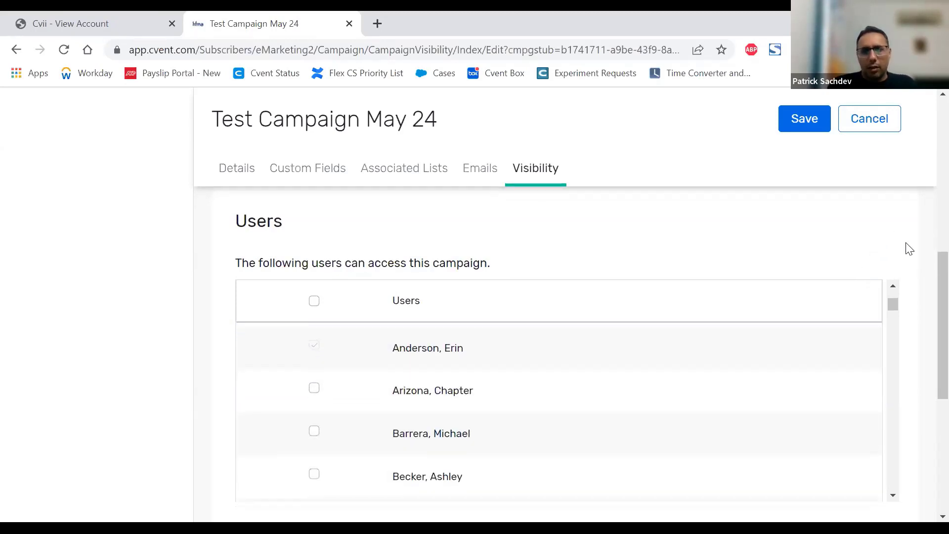
scroll(905, 247, up, 3)
scroll(366, 375, up, 5)
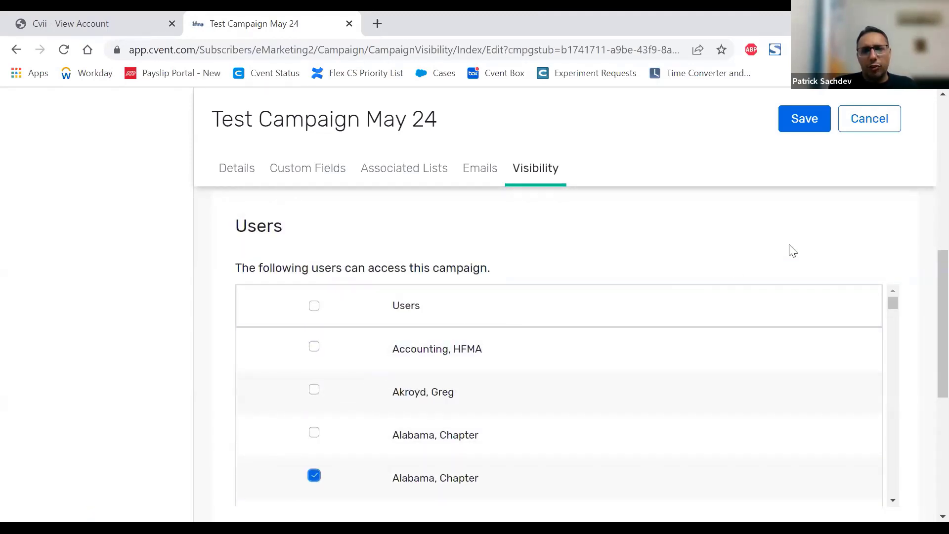
scroll(788, 250, up, 6)
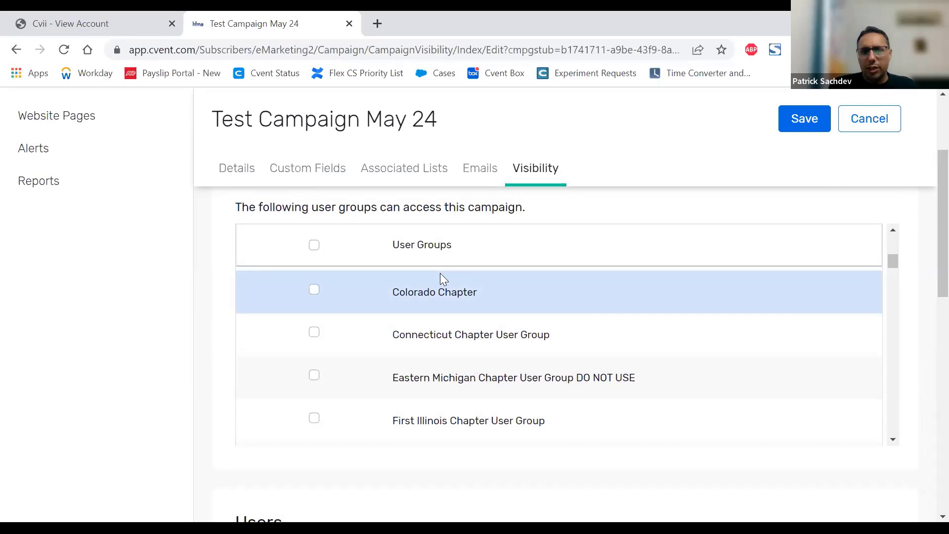
scroll(915, 296, down, 6)
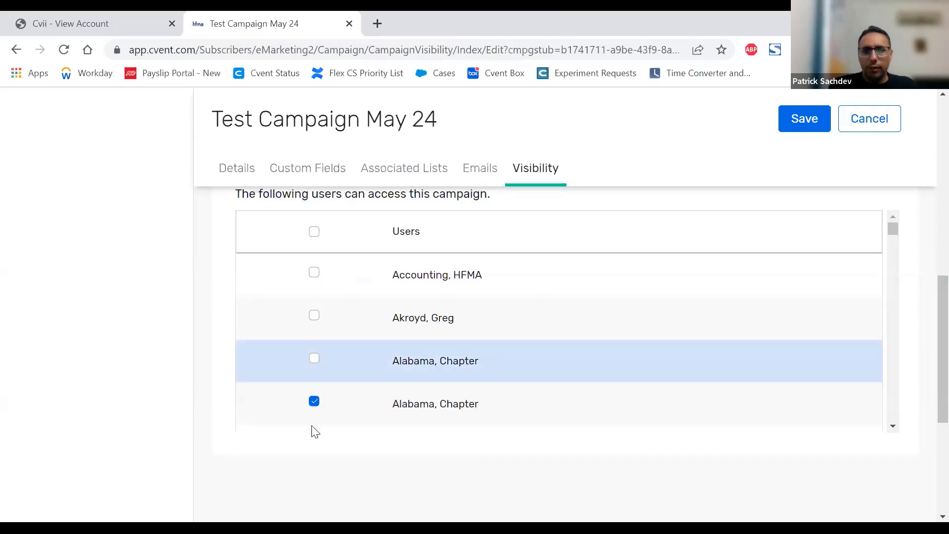
click(314, 402)
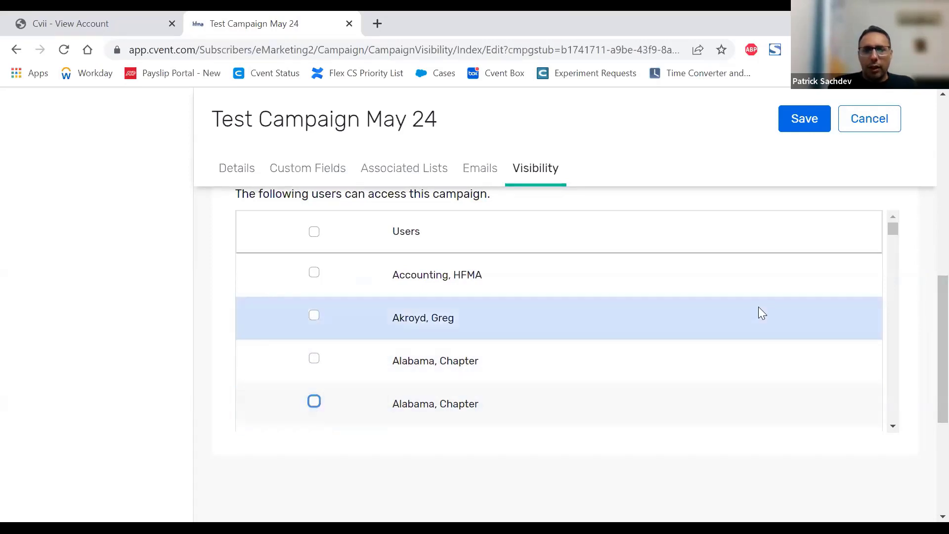
Step: Leave the editing of the campaign's visibility and open the account's overall email list
click(805, 132)
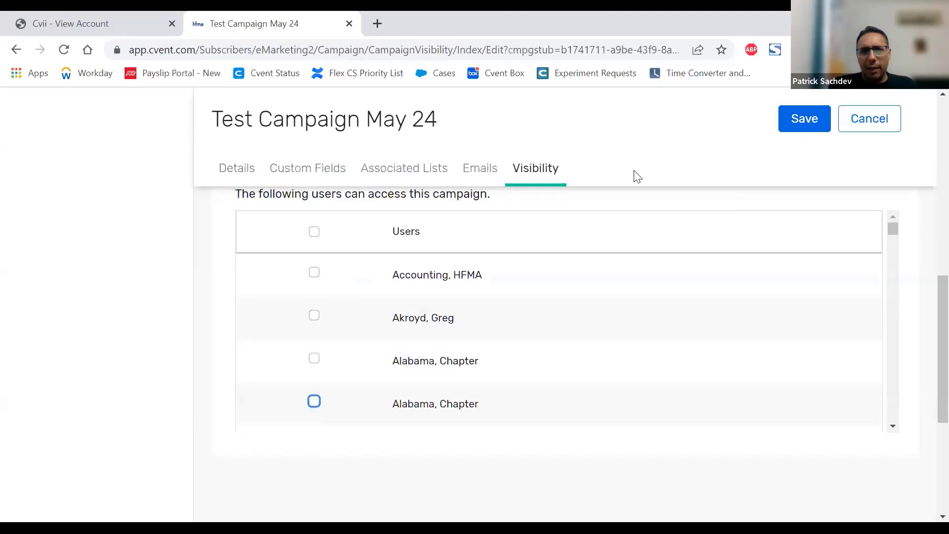
click(874, 127)
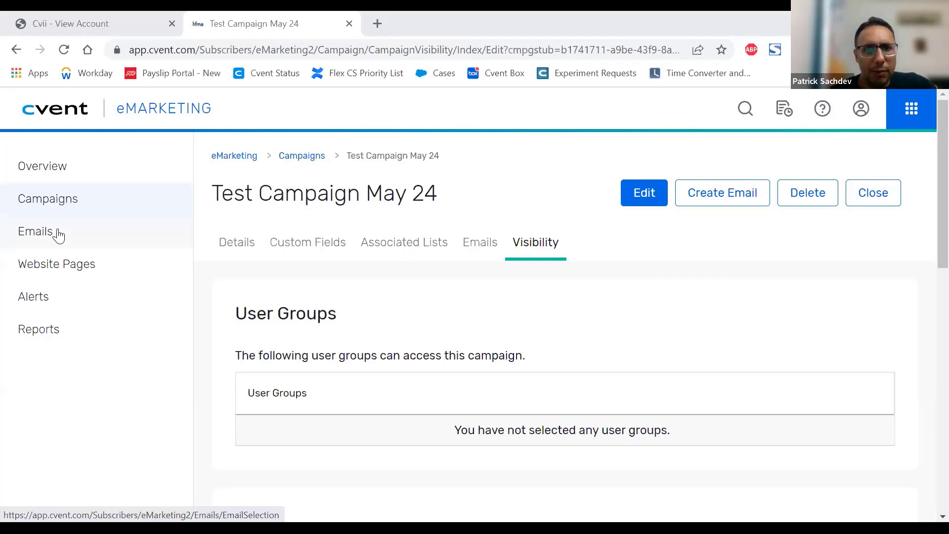
click(40, 231)
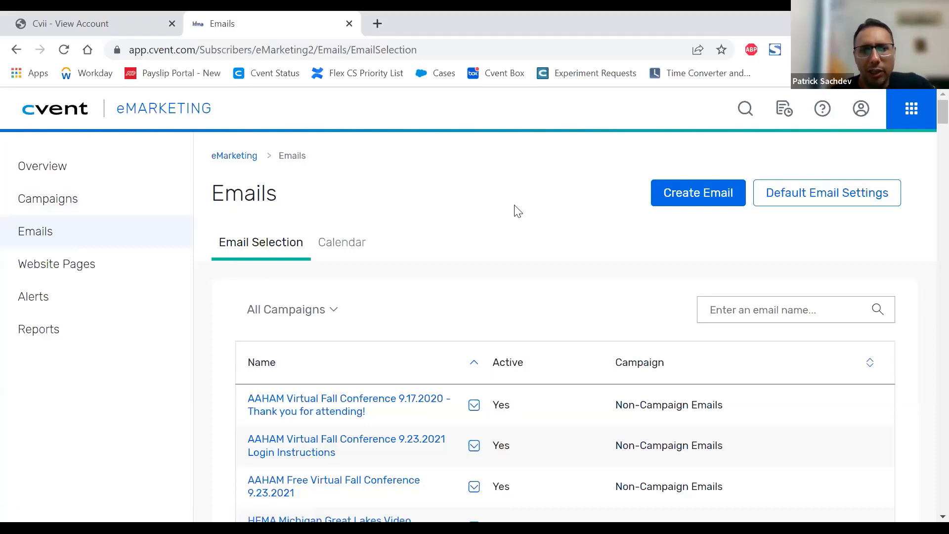
Step: Examine the email table along with its campaign filter choices and email name search
scroll(566, 224, down, 1)
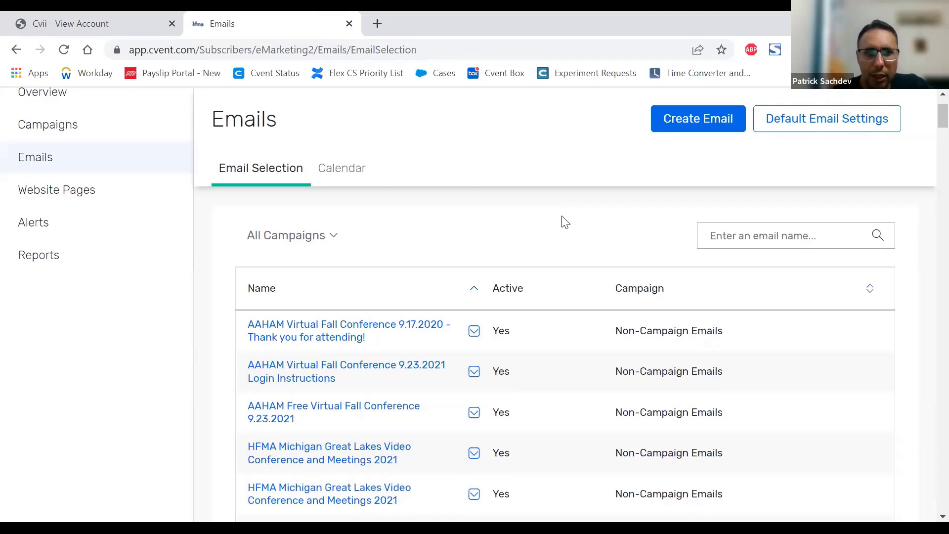
click(328, 234)
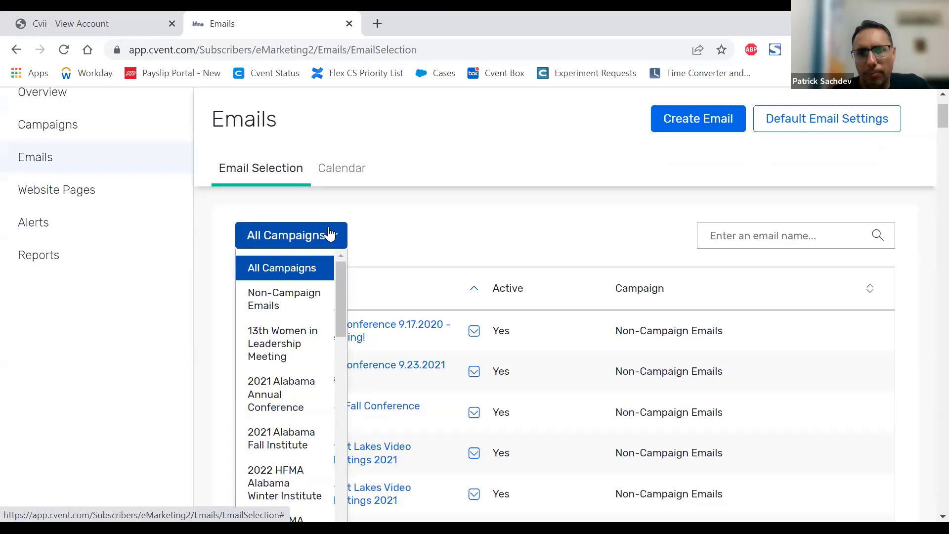
click(451, 236)
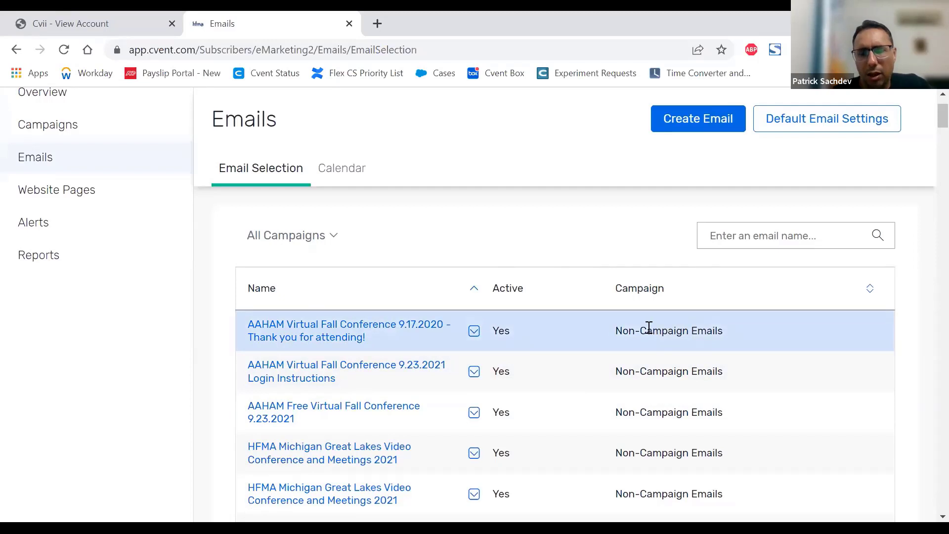
click(320, 242)
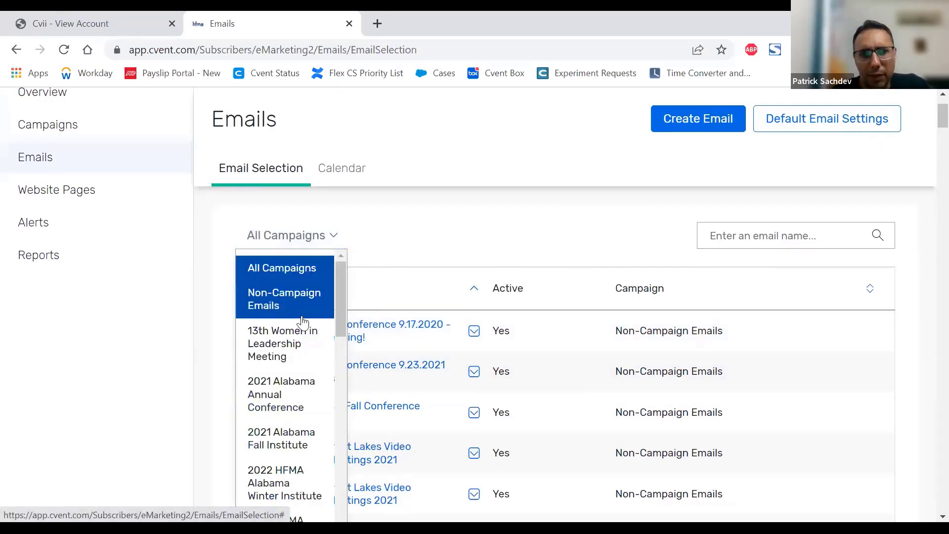
click(340, 331)
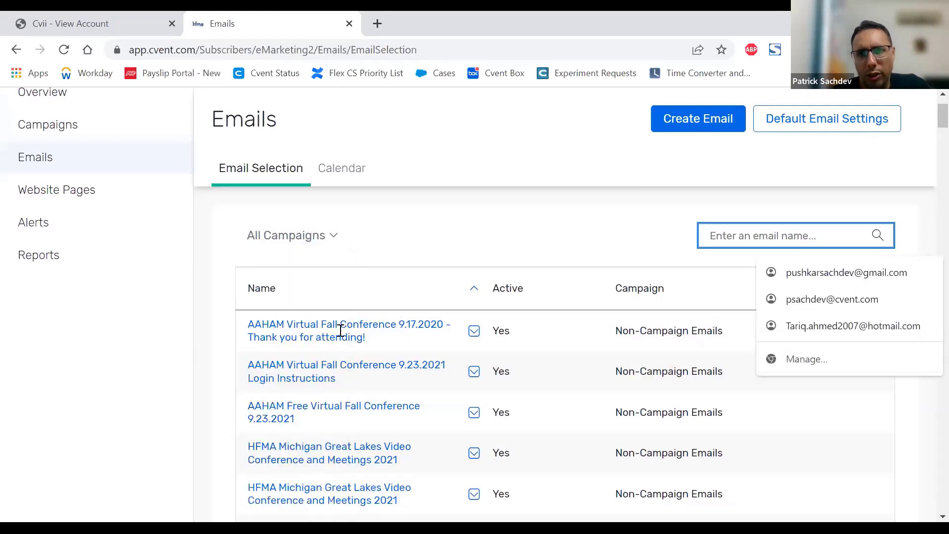
click(655, 247)
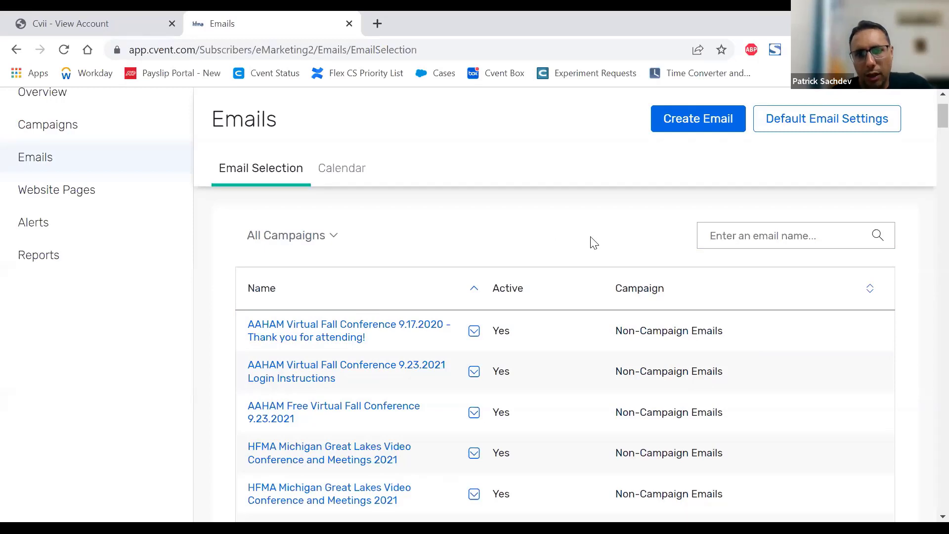
click(732, 236)
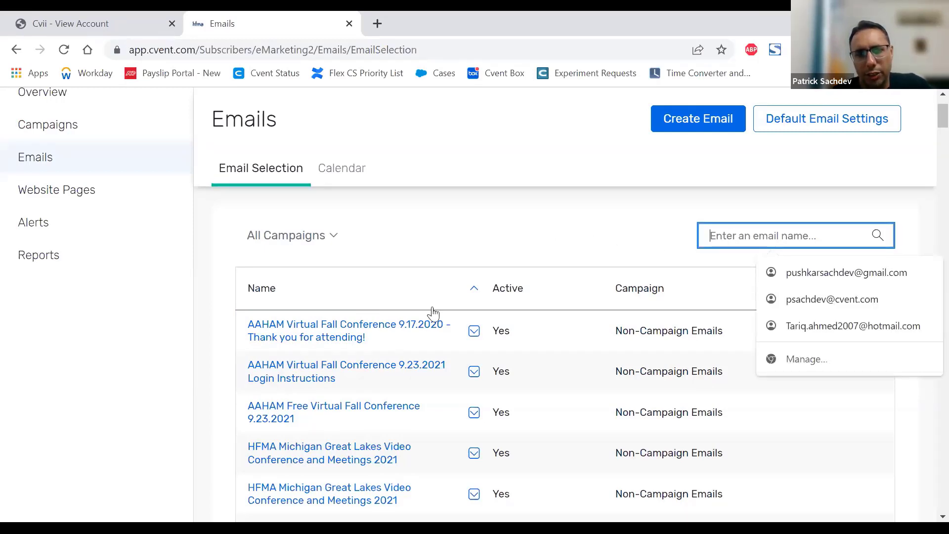
Step: Filter the email list by the 2021 Alabama Annual Conference campaign
click(334, 236)
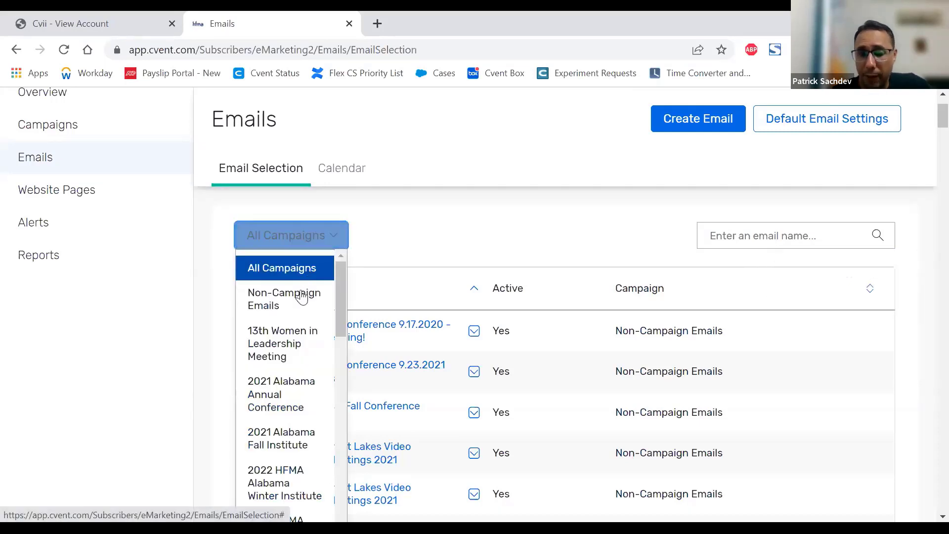
scroll(290, 316, down, 1)
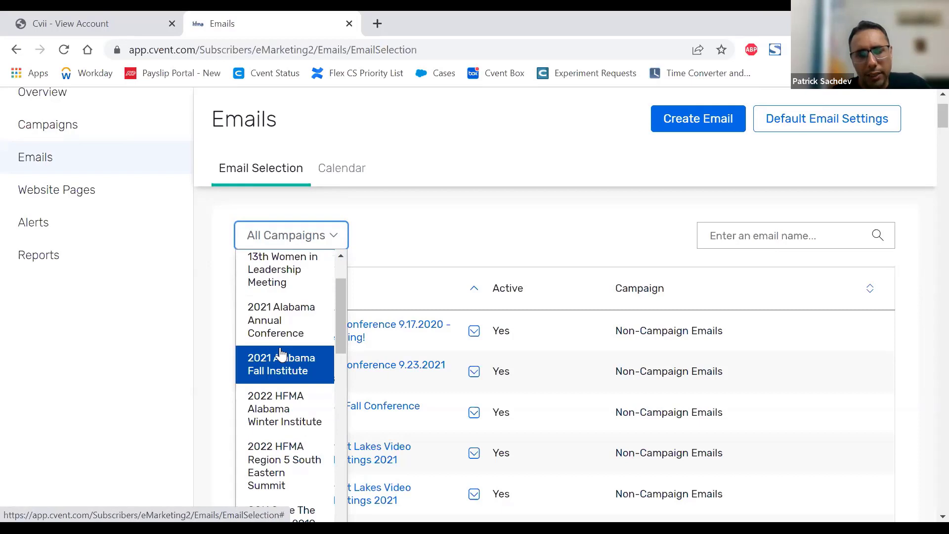
click(272, 322)
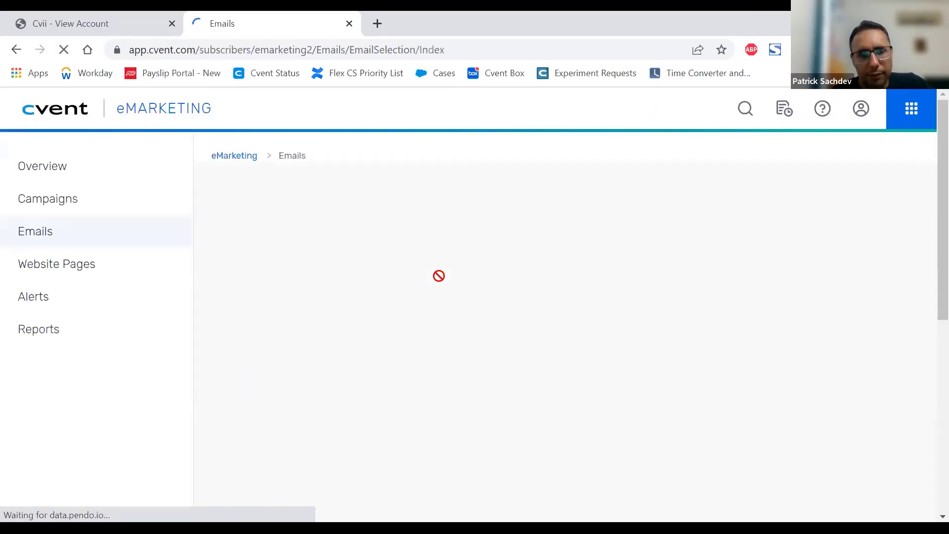
Step: Filter the email list by the campaign Test Campaign May 24
click(446, 236)
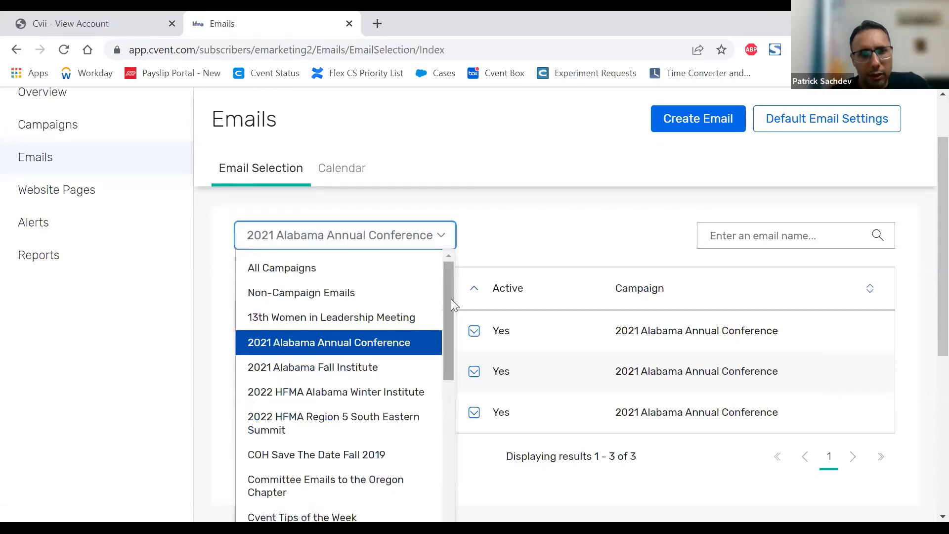
drag(451, 298, 447, 428)
scroll(446, 449, down, 4)
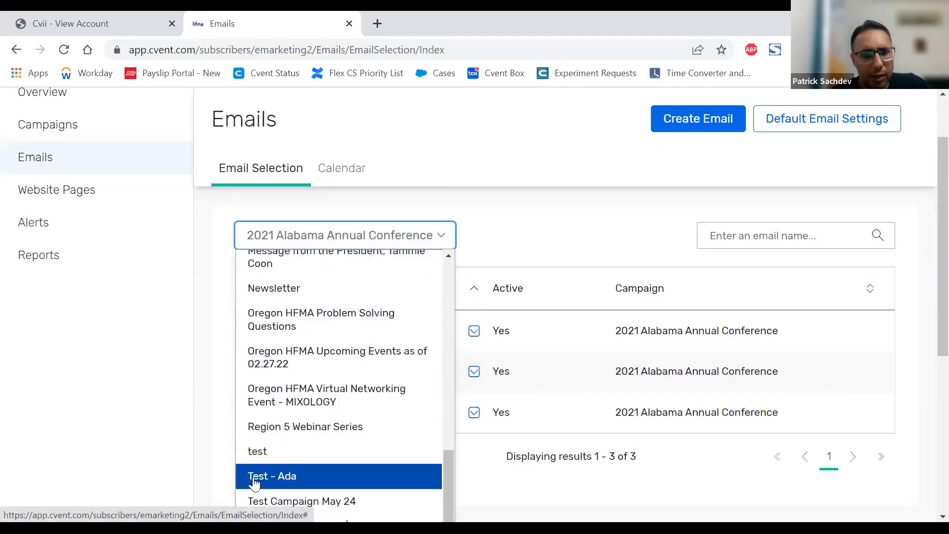
click(251, 501)
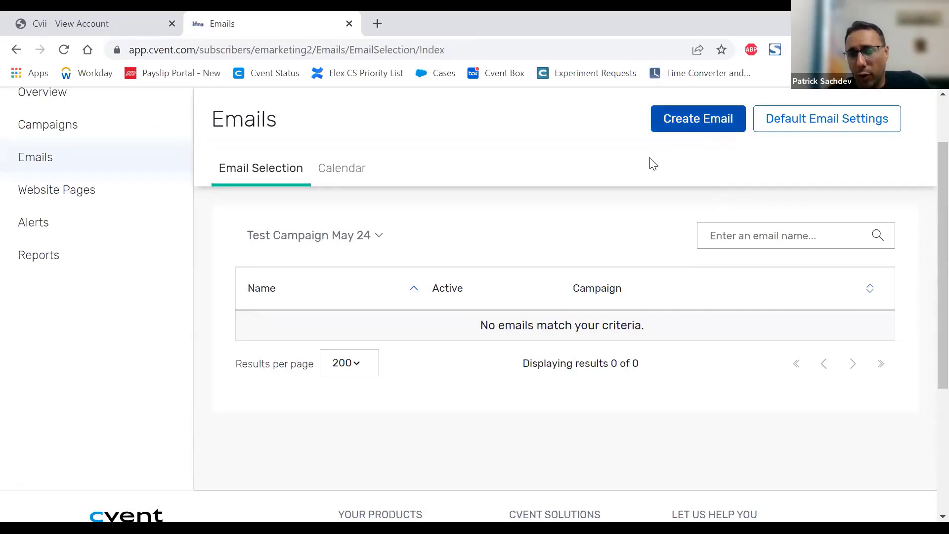
Step: Open the default email settings and review which emails they apply to, the sender fields and the email format
click(829, 128)
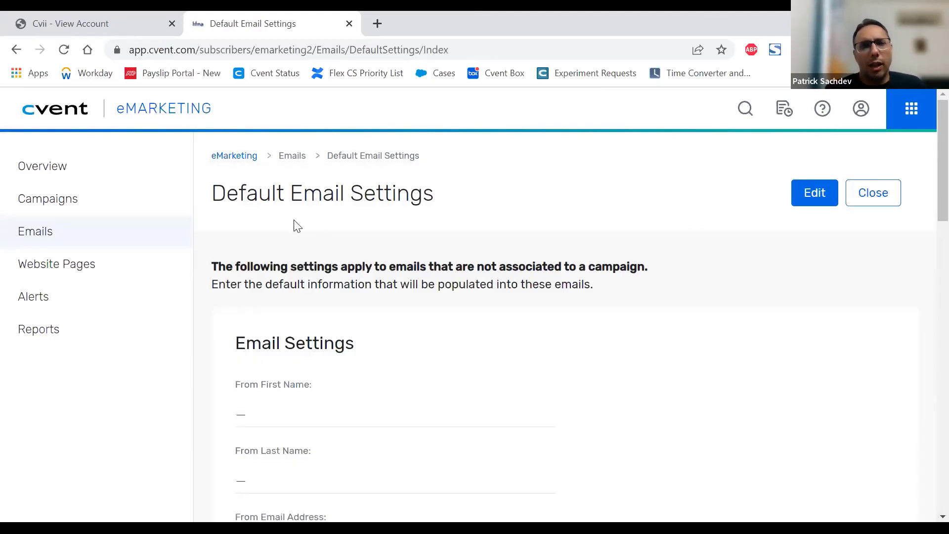
drag(255, 193, 414, 225)
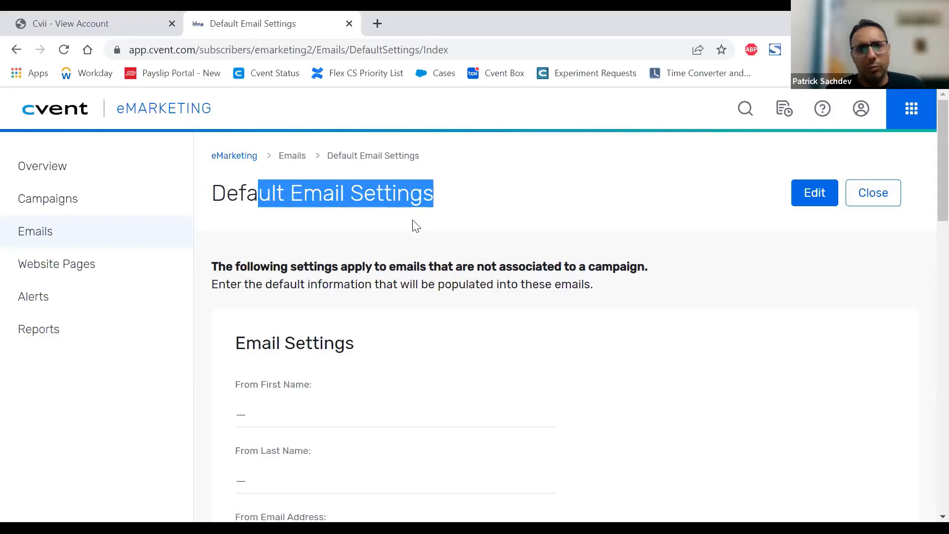
drag(308, 273, 678, 265)
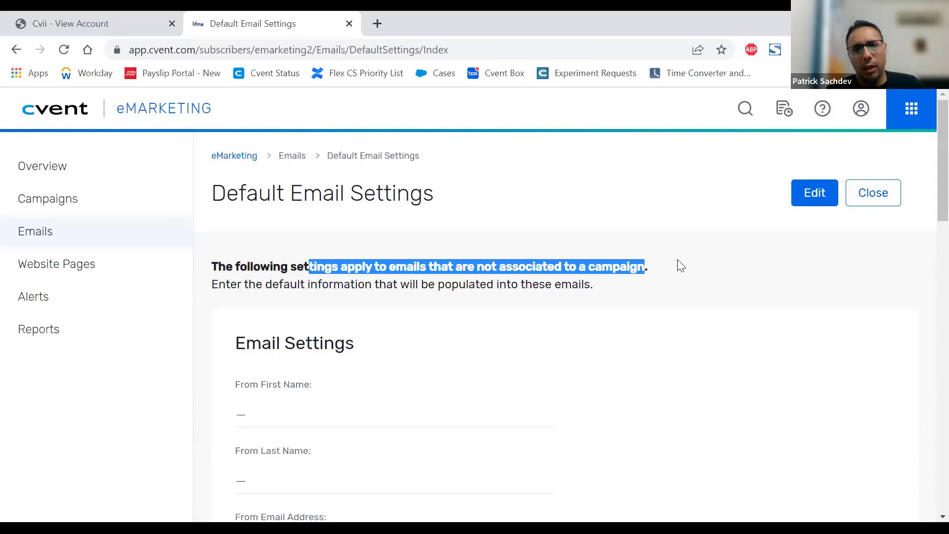
scroll(681, 264, down, 3)
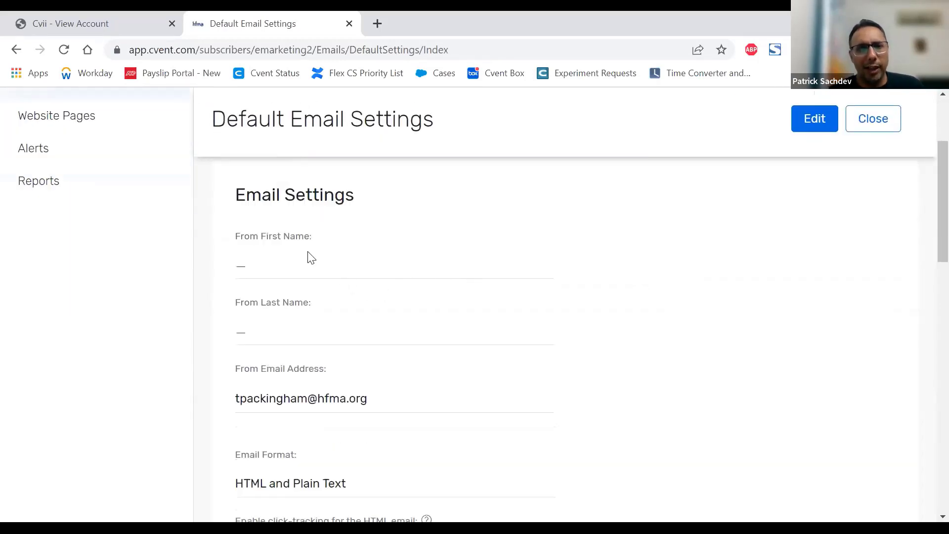
scroll(342, 333, up, 2)
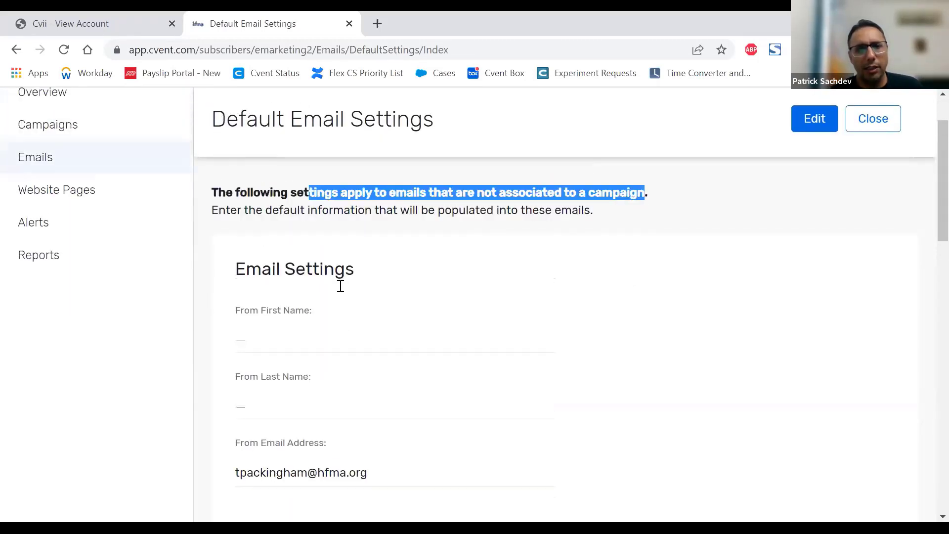
scroll(510, 324, down, 3)
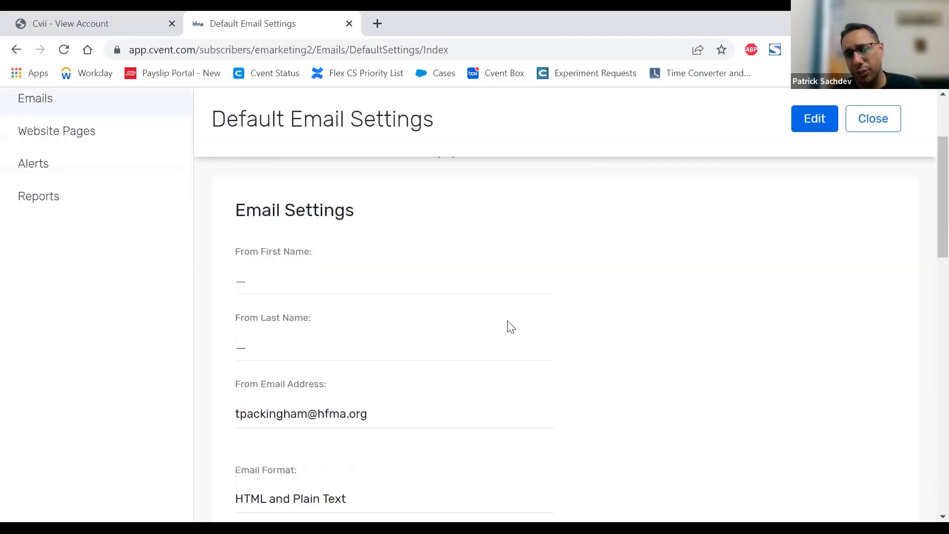
scroll(511, 325, up, 2)
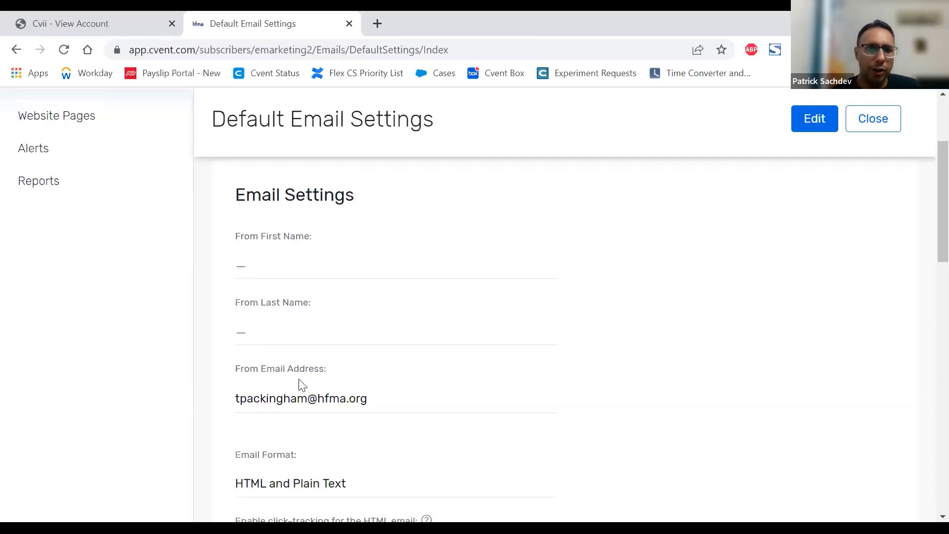
Step: Review the default settings for click-tracking, opt-out link, company contact information and webpage version, and close the default email settings
scroll(467, 308, down, 3)
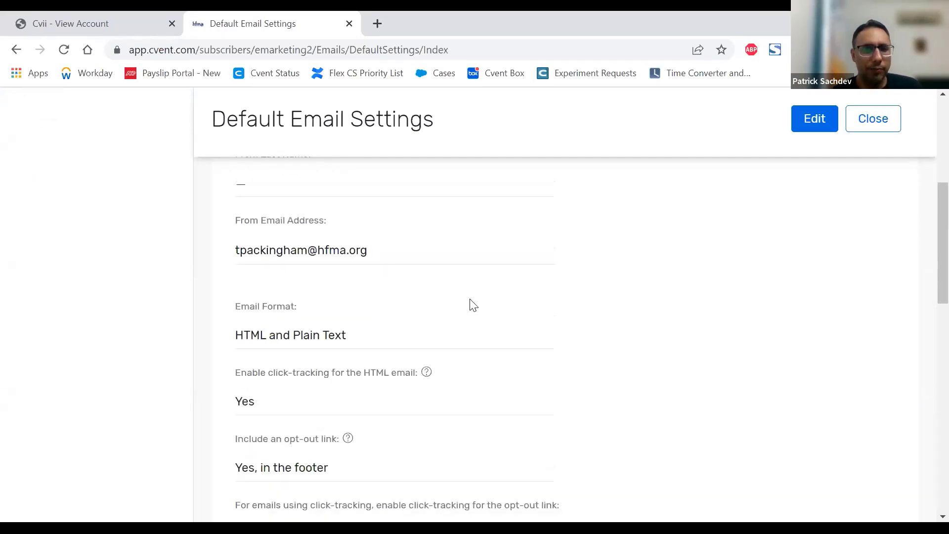
scroll(471, 306, down, 1)
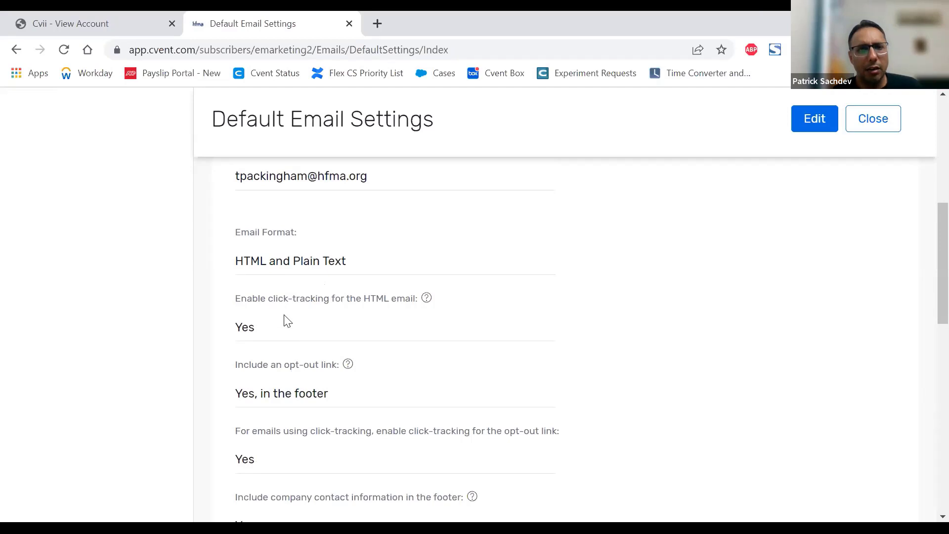
scroll(352, 301, down, 1)
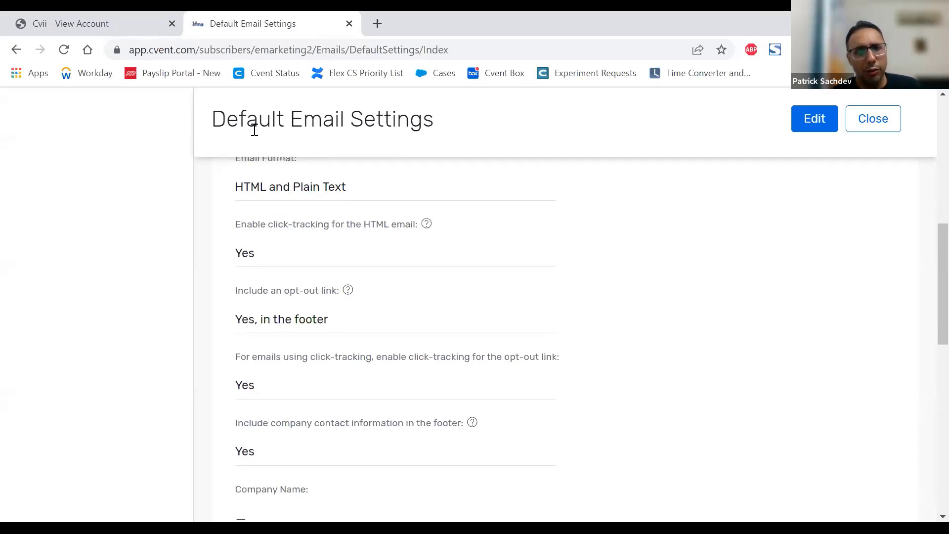
drag(271, 127, 398, 132)
click(464, 135)
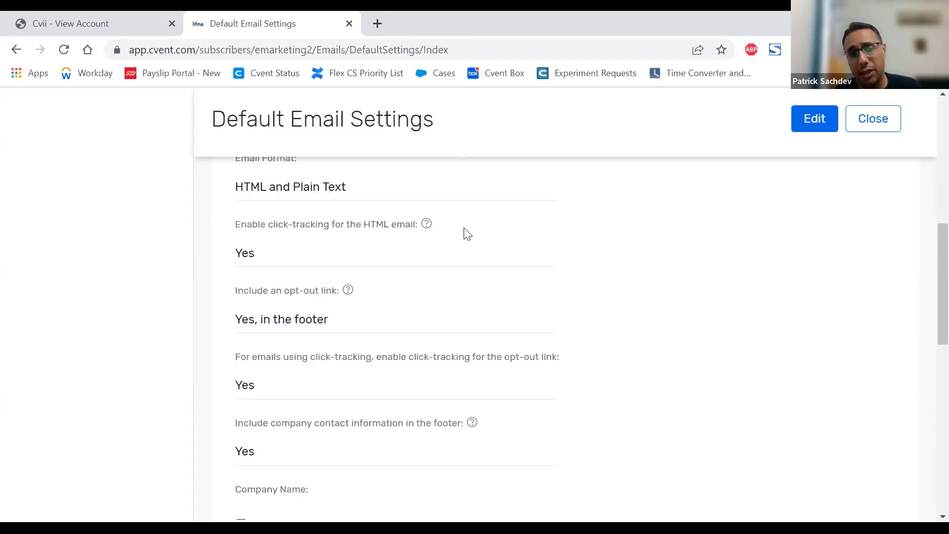
scroll(534, 375, down, 3)
scroll(536, 378, down, 8)
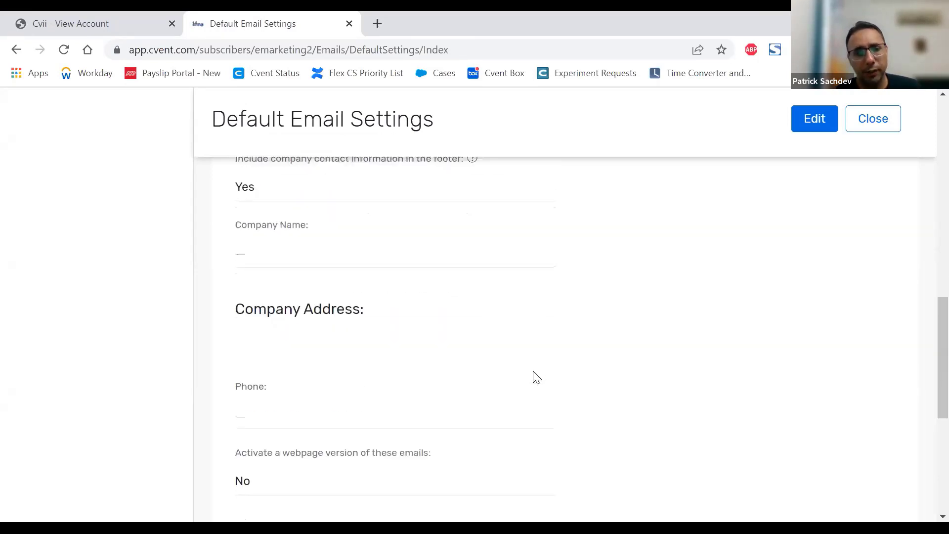
click(873, 119)
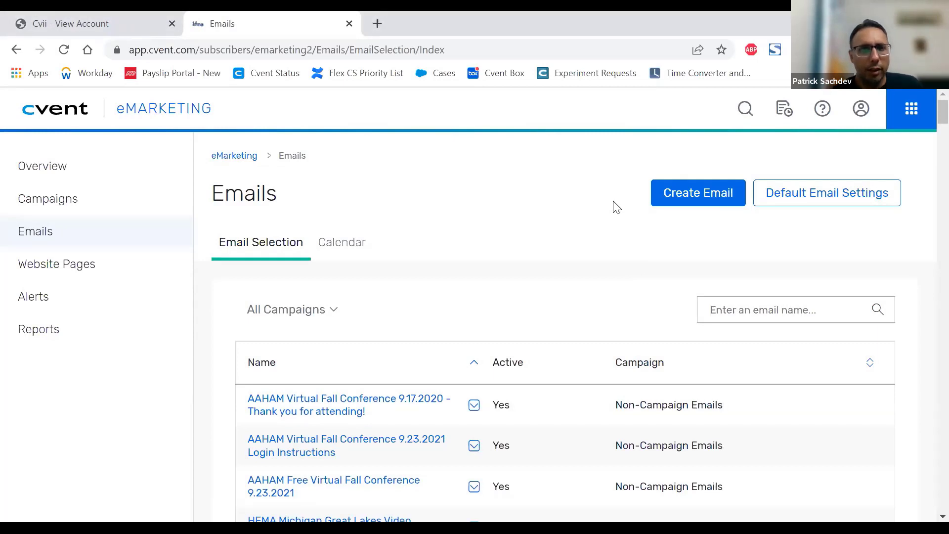
Step: Start creating a new email and review the creation methods and the preview of the preselected Cvent template
scroll(411, 275, down, 3)
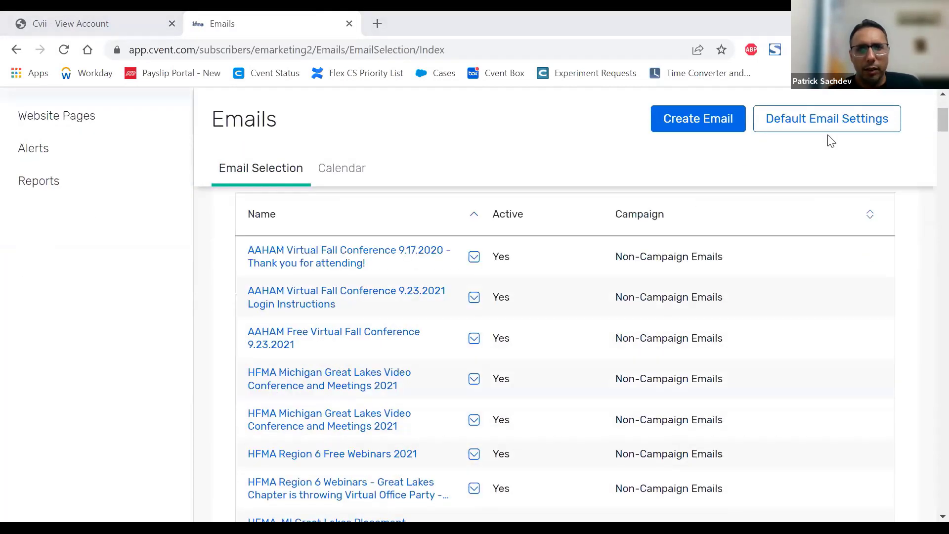
click(698, 119)
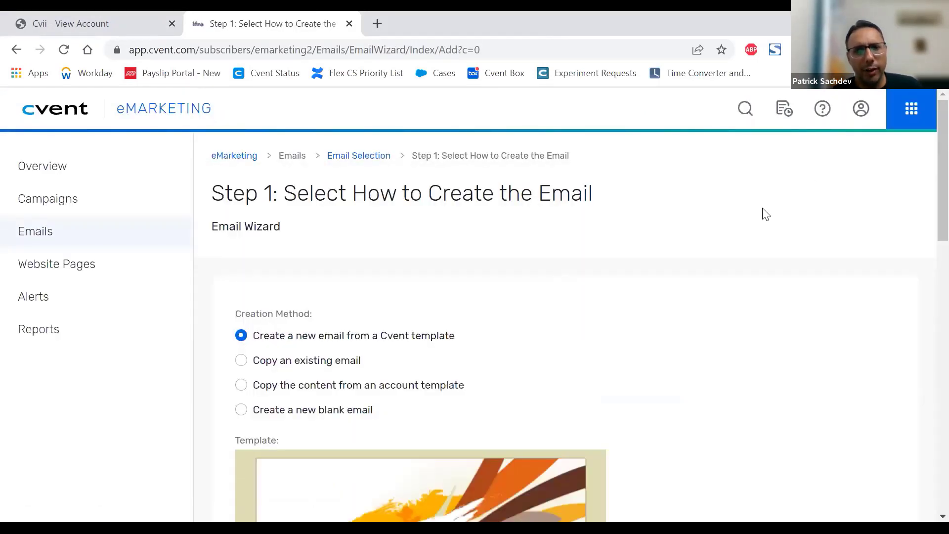
scroll(409, 284, down, 2)
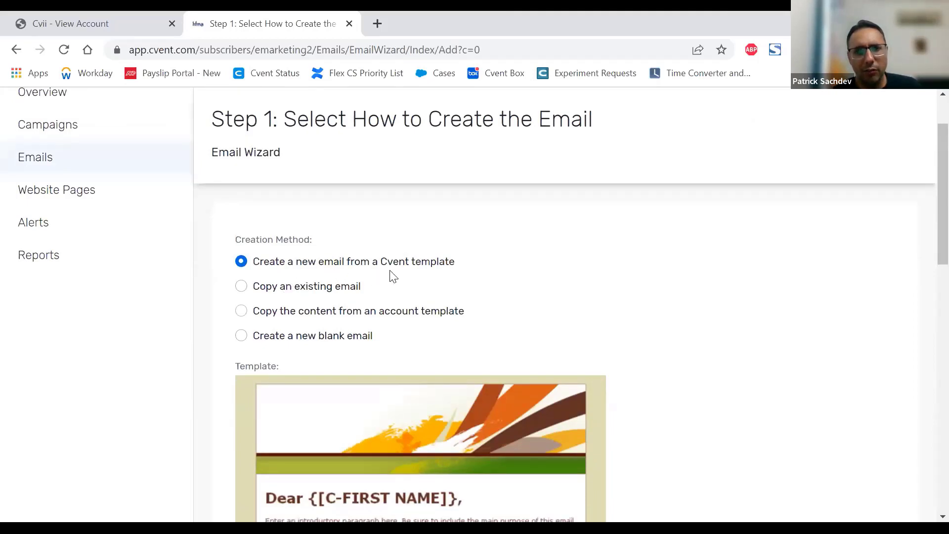
scroll(581, 258, down, 3)
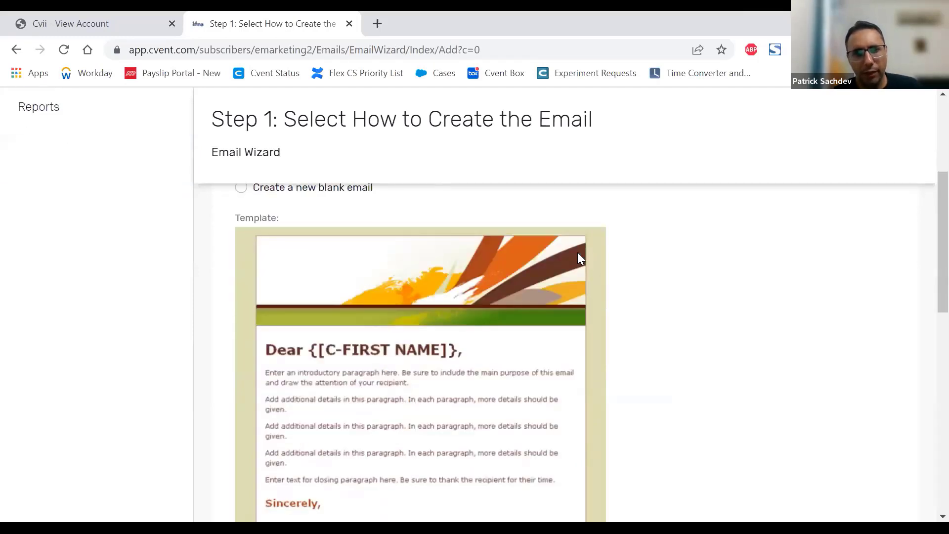
scroll(580, 257, down, 2)
scroll(466, 378, up, 3)
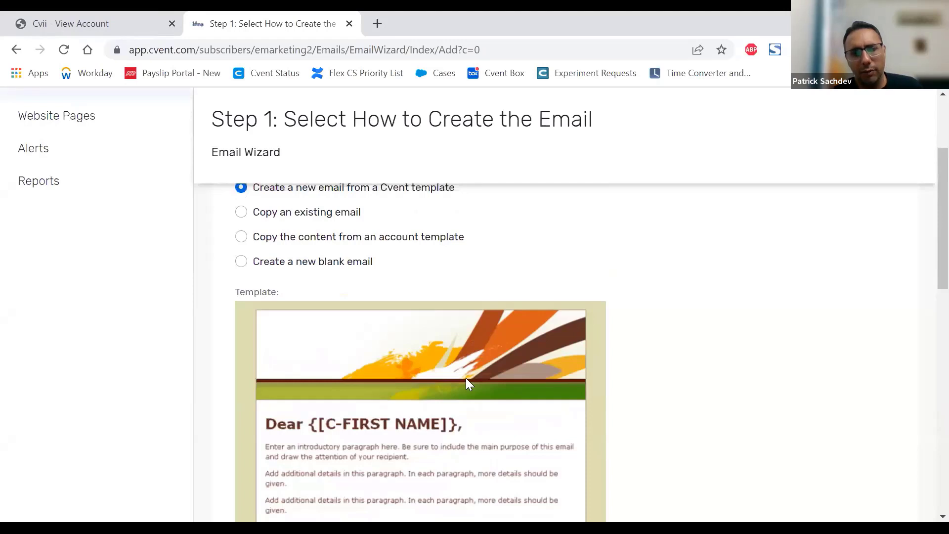
scroll(468, 384, down, 6)
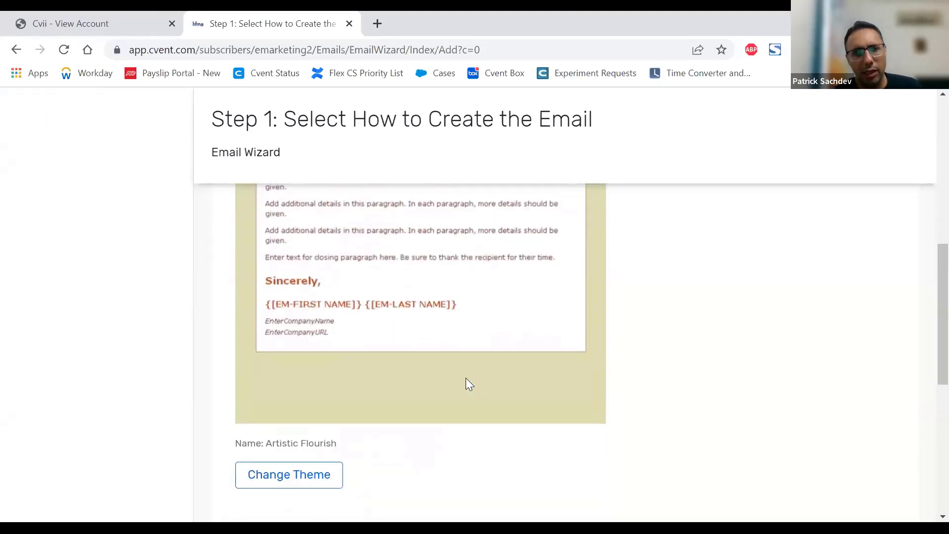
scroll(467, 376, up, 10)
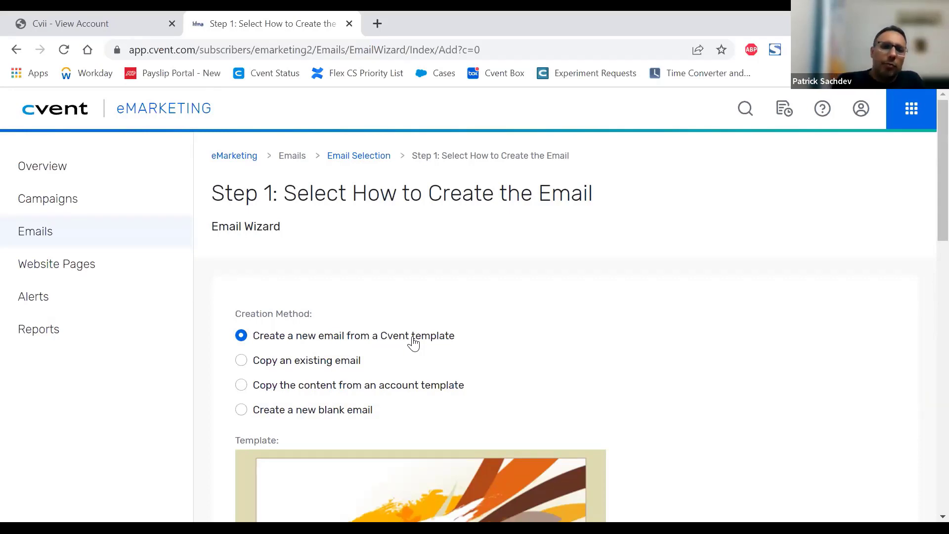
Step: Choose copying an existing email as the creation method and view the campaigns available to copy from
click(281, 368)
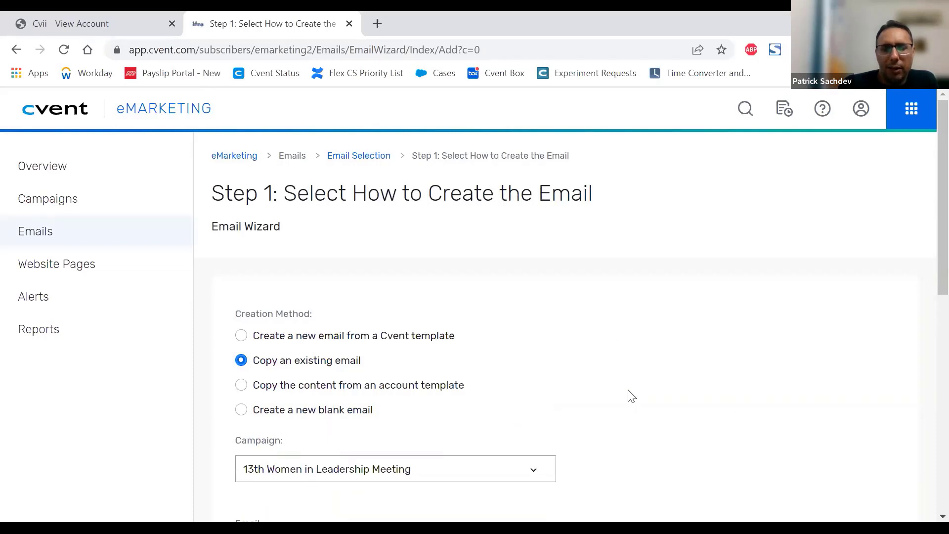
scroll(631, 395, down, 2)
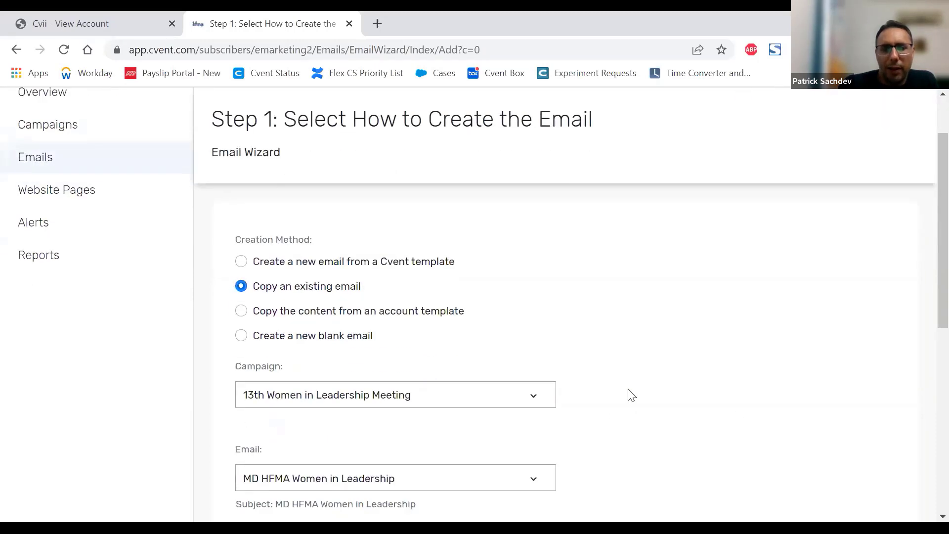
click(535, 402)
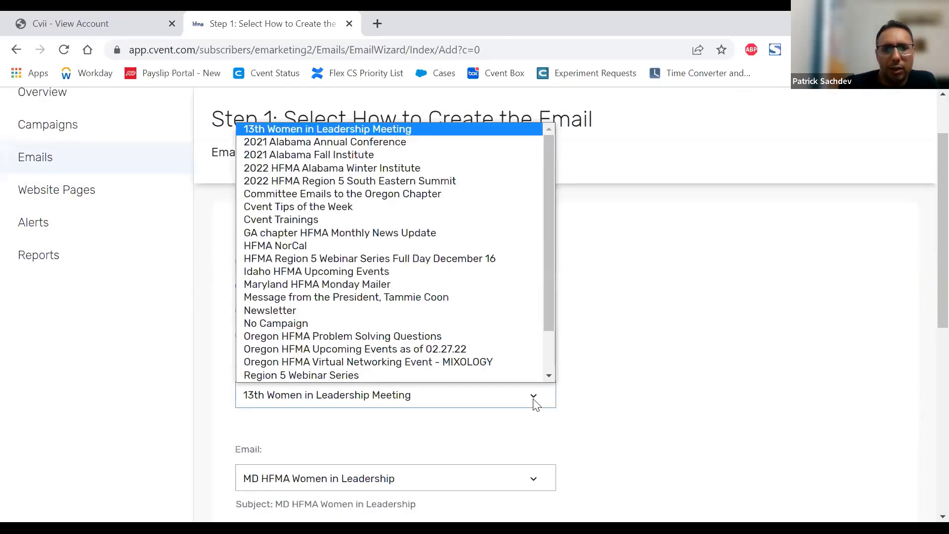
click(535, 403)
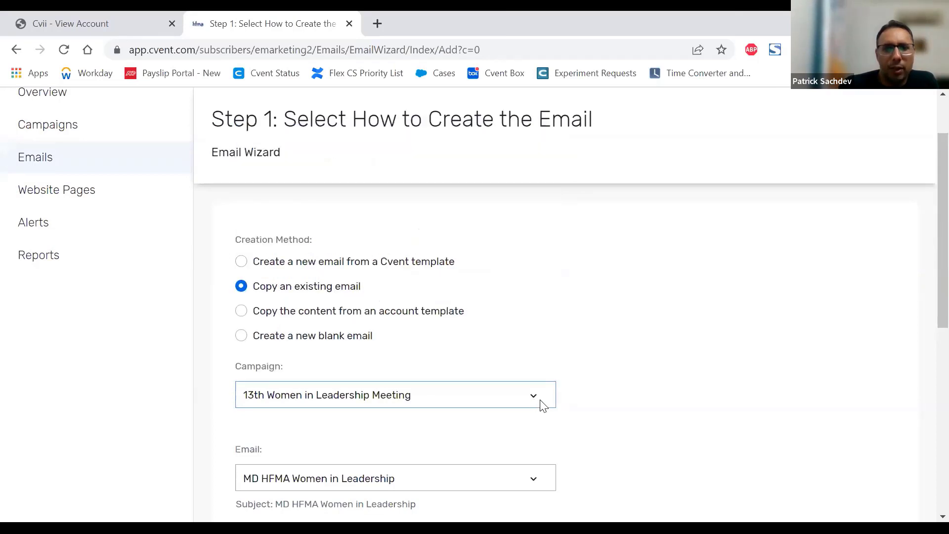
Step: Try the creation methods for copying content from an account template and for creating a new blank email
click(352, 315)
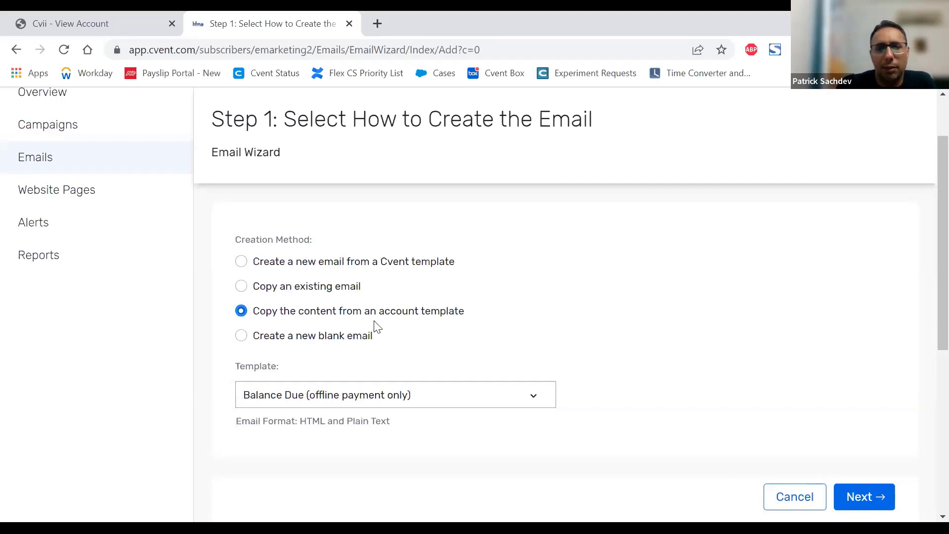
scroll(596, 267, down, 1)
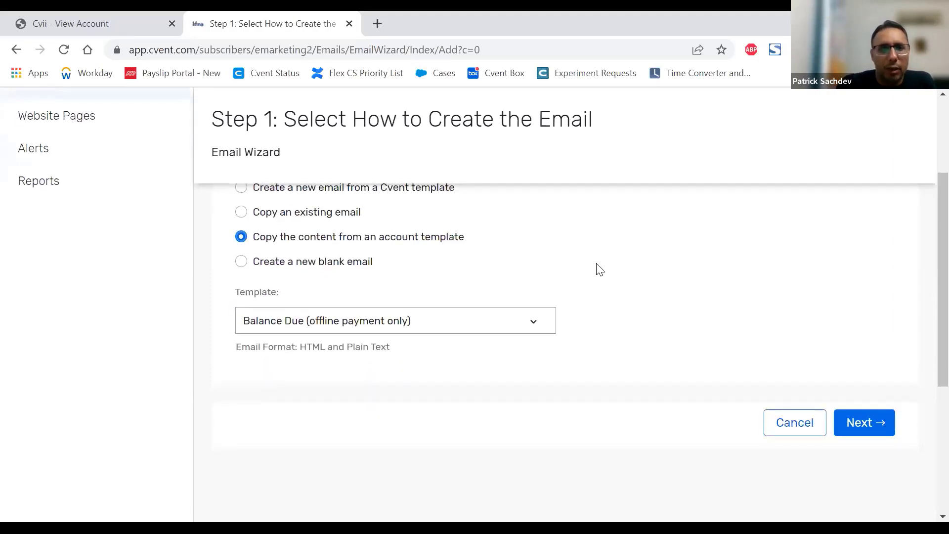
scroll(595, 269, up, 1)
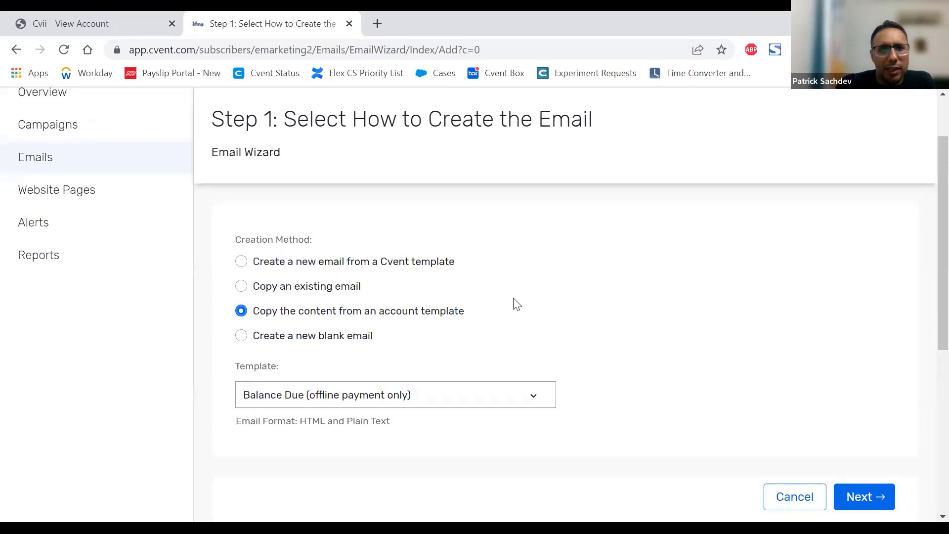
click(301, 345)
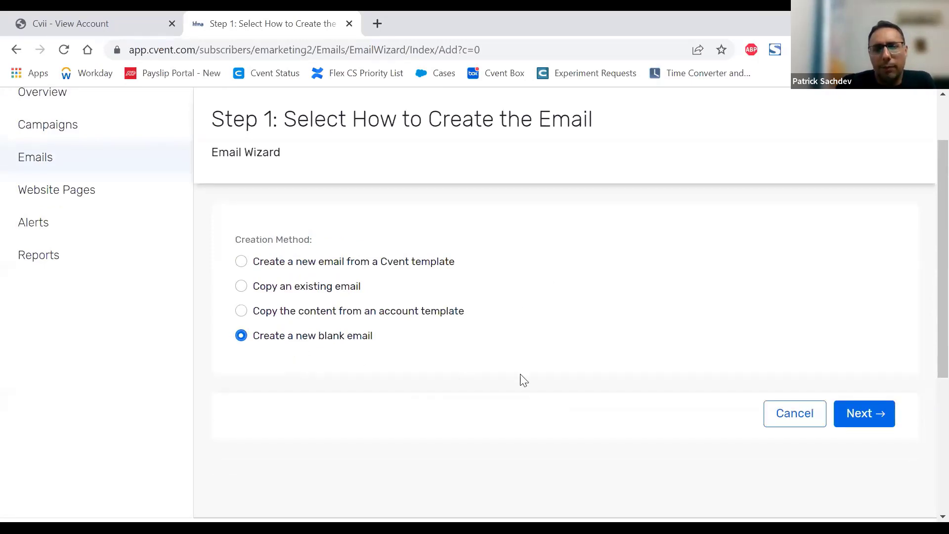
Step: Set the creation method to a new email from a Cvent template and look over the template section
click(287, 266)
scroll(653, 276, down, 1)
scroll(659, 275, down, 8)
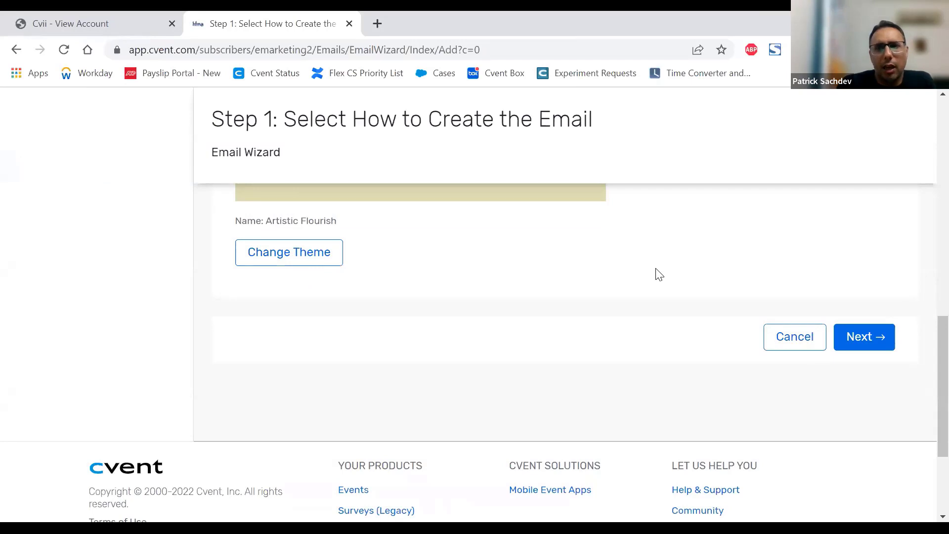
scroll(659, 274, up, 8)
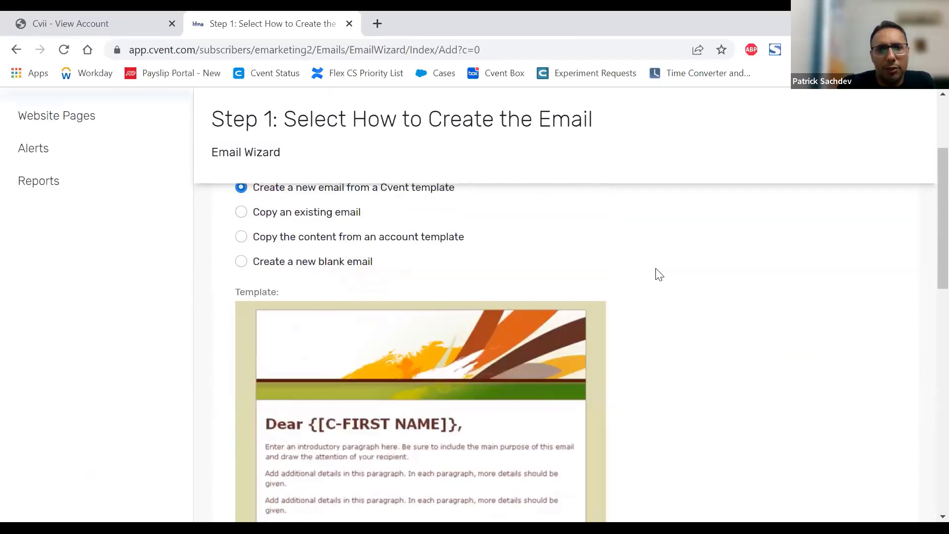
scroll(657, 273, up, 1)
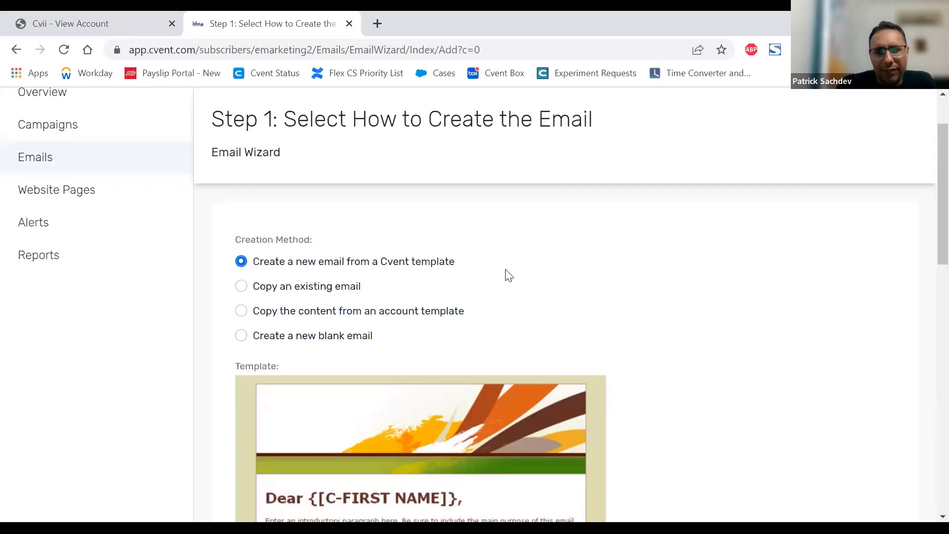
Step: Change the email's theme to the Benefit Dinner template
scroll(506, 273, down, 10)
click(294, 328)
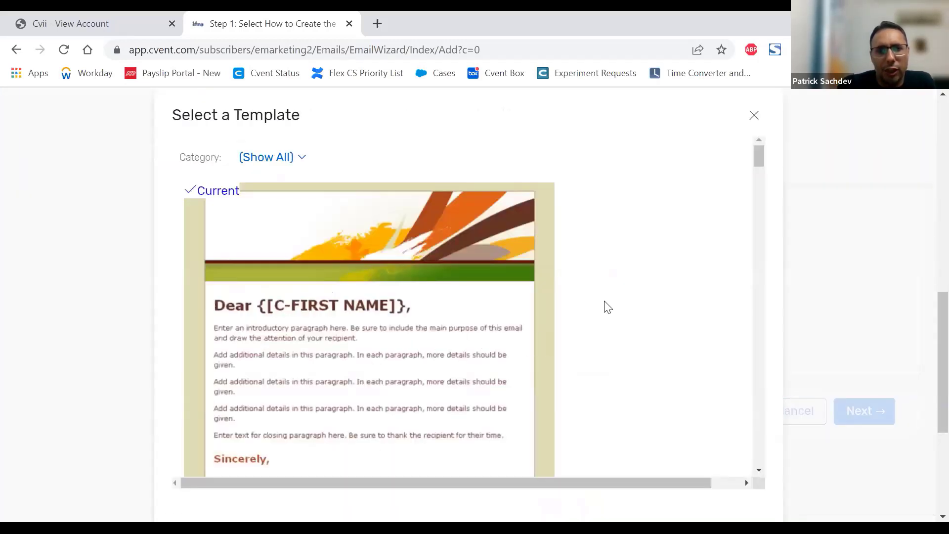
scroll(606, 306, down, 5)
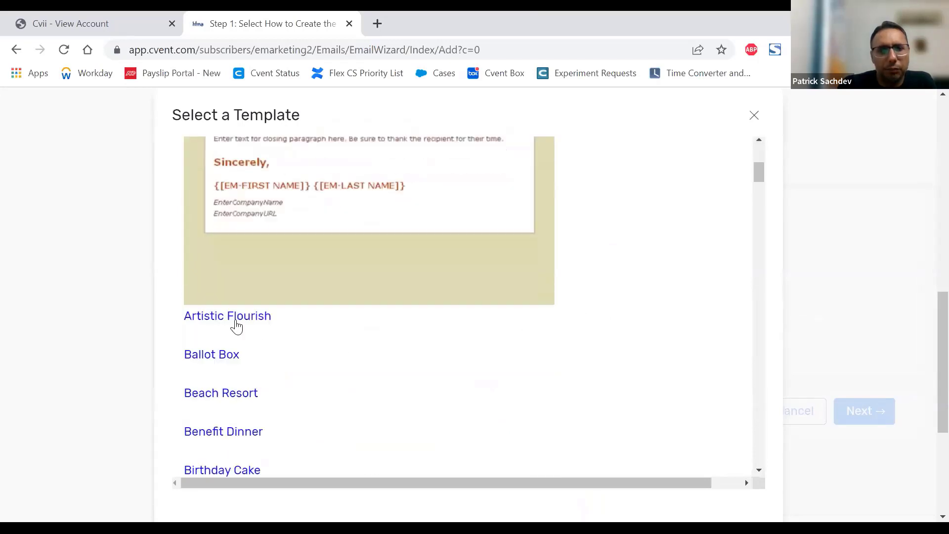
scroll(237, 327, down, 3)
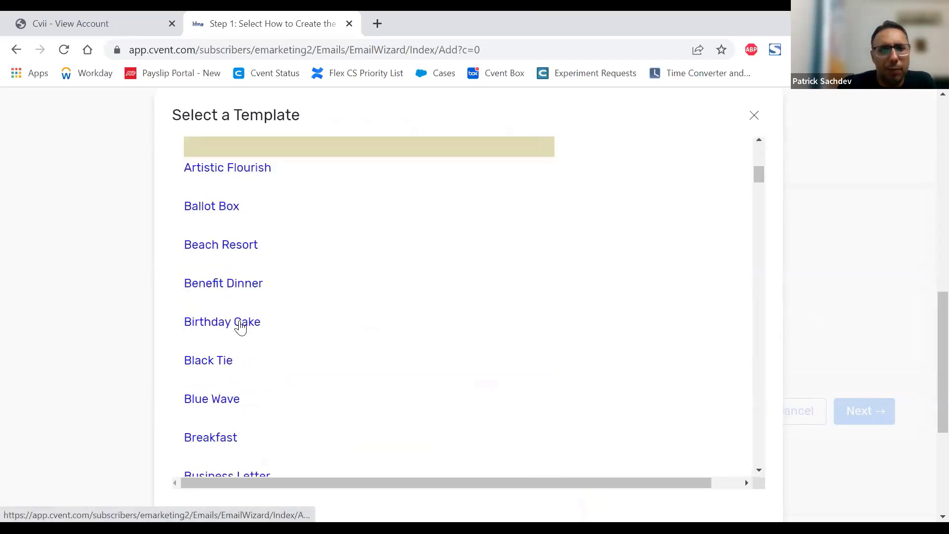
click(242, 296)
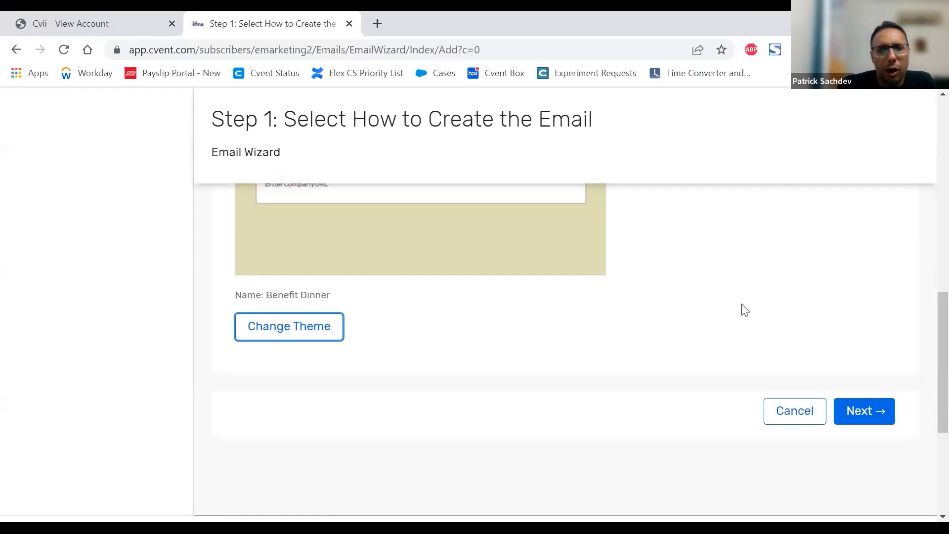
Step: Examine the Benefit Dinner template preview, including its banner, event data tags and sidebar content
scroll(745, 310, up, 7)
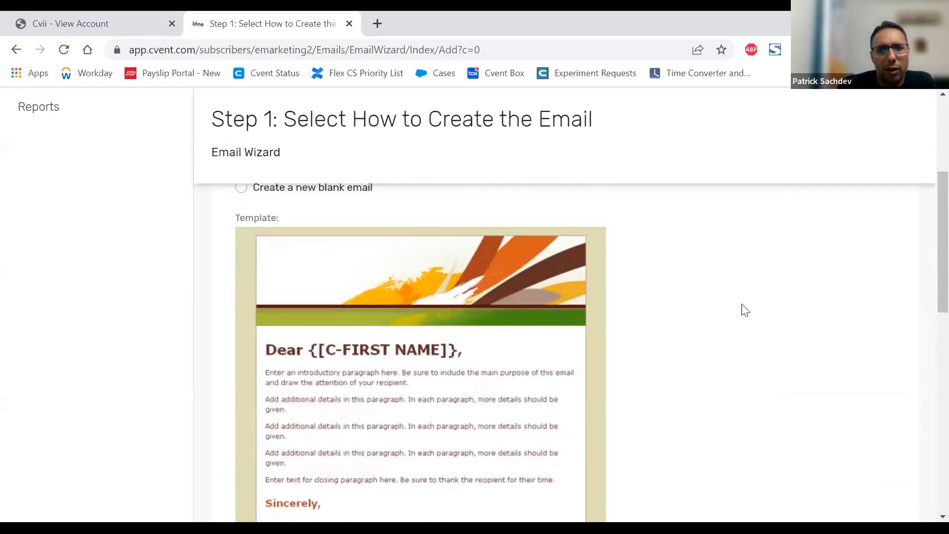
scroll(745, 310, down, 7)
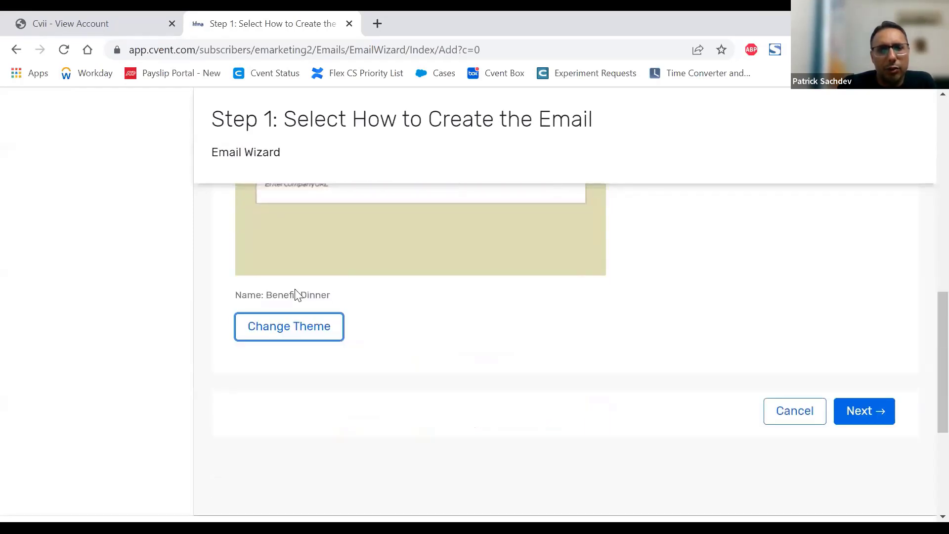
scroll(548, 343, up, 6)
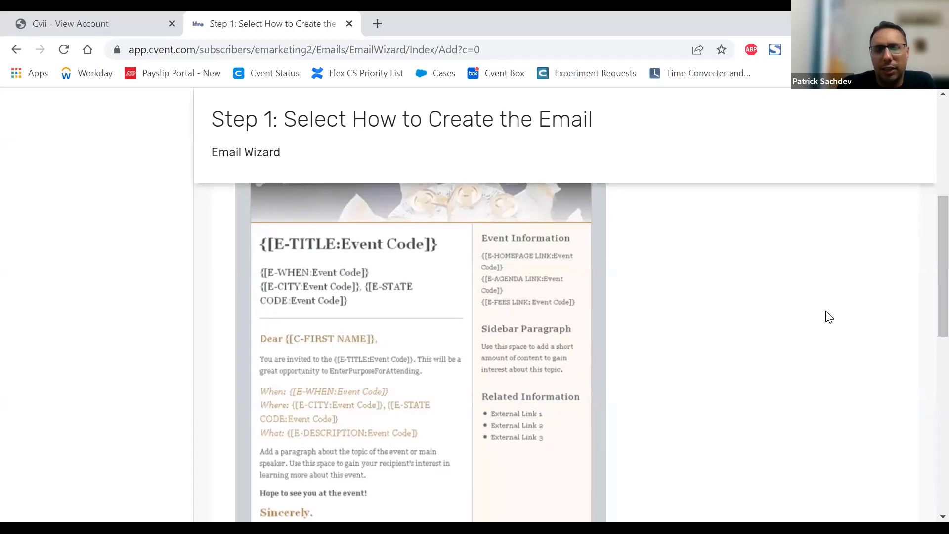
scroll(750, 320, up, 2)
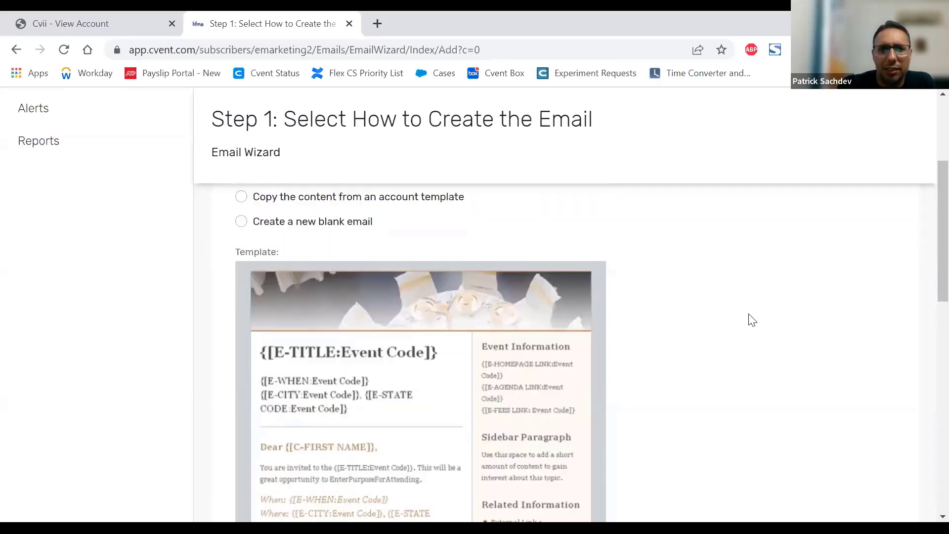
scroll(751, 319, up, 1)
scroll(750, 319, down, 6)
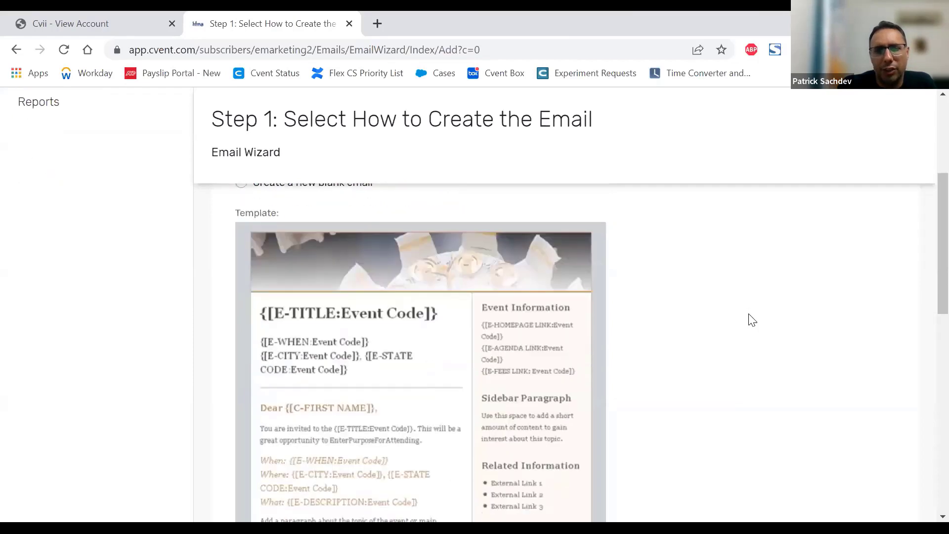
scroll(456, 347, up, 3)
scroll(450, 361, up, 1)
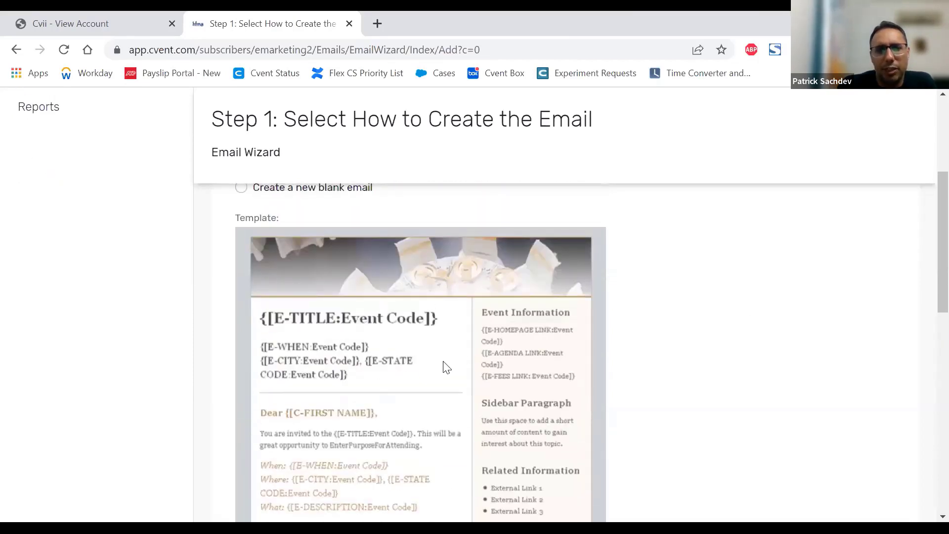
scroll(455, 359, up, 3)
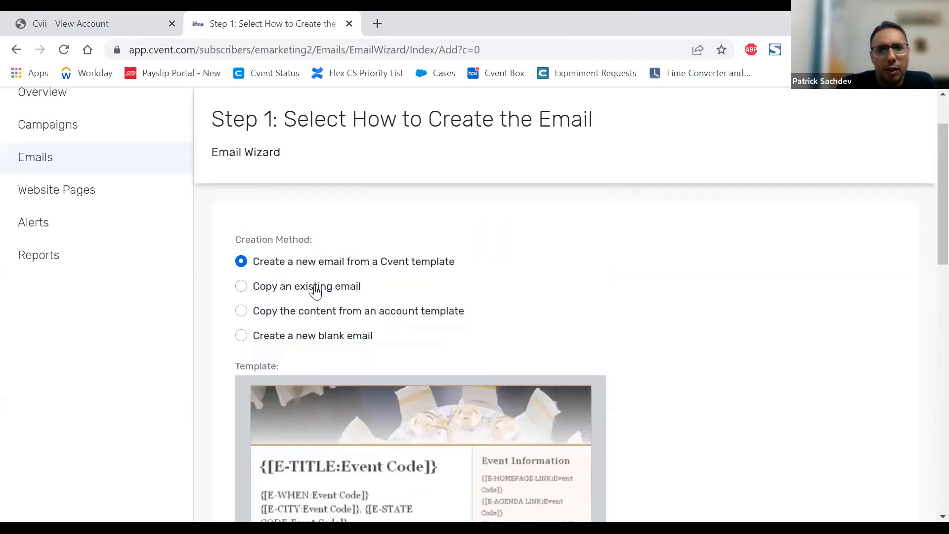
Step: Set the creation method to copying an existing email and look over the emails offered for the 13th Women in Leadership Meeting campaign
click(314, 292)
scroll(749, 314, down, 5)
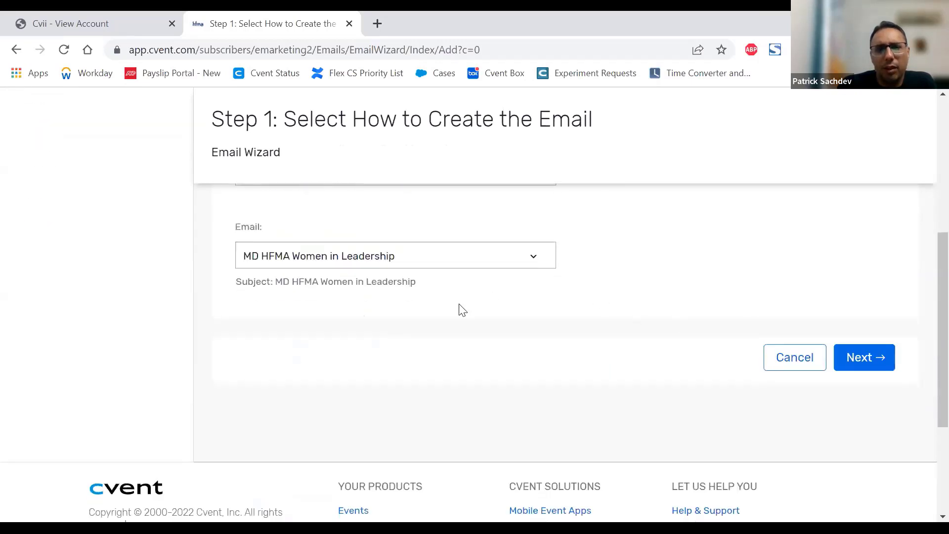
click(394, 256)
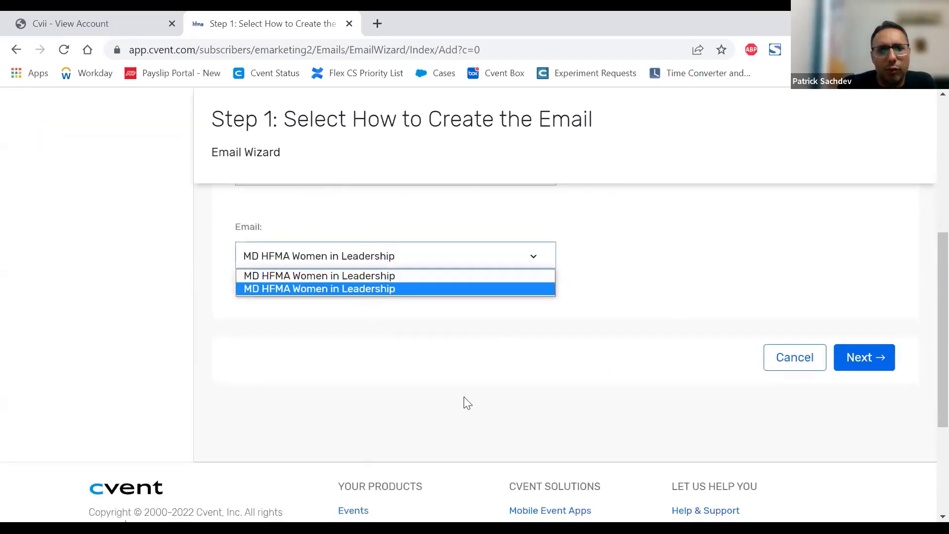
scroll(467, 403, up, 3)
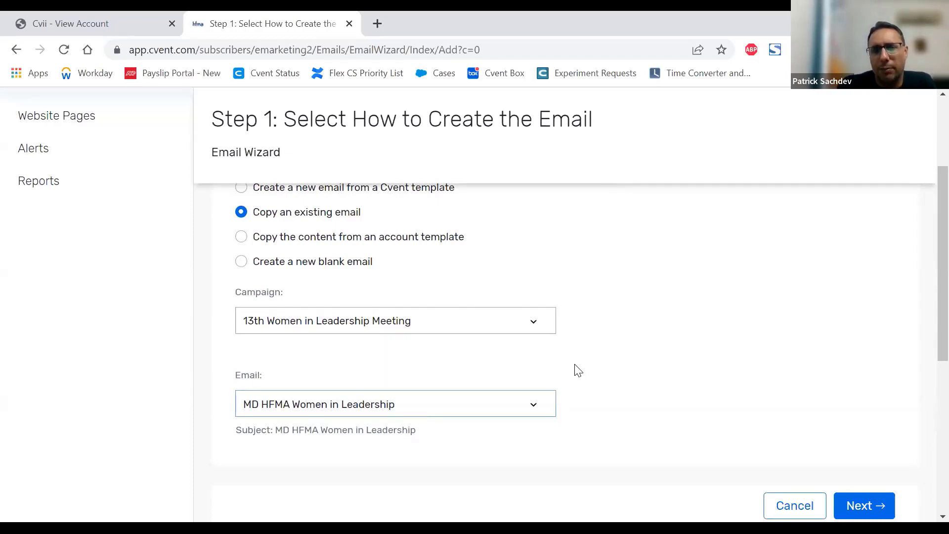
Step: Set the creation method to copying content from an account template and choose the template TEST EMAIL TEMPLATE - MC
click(364, 241)
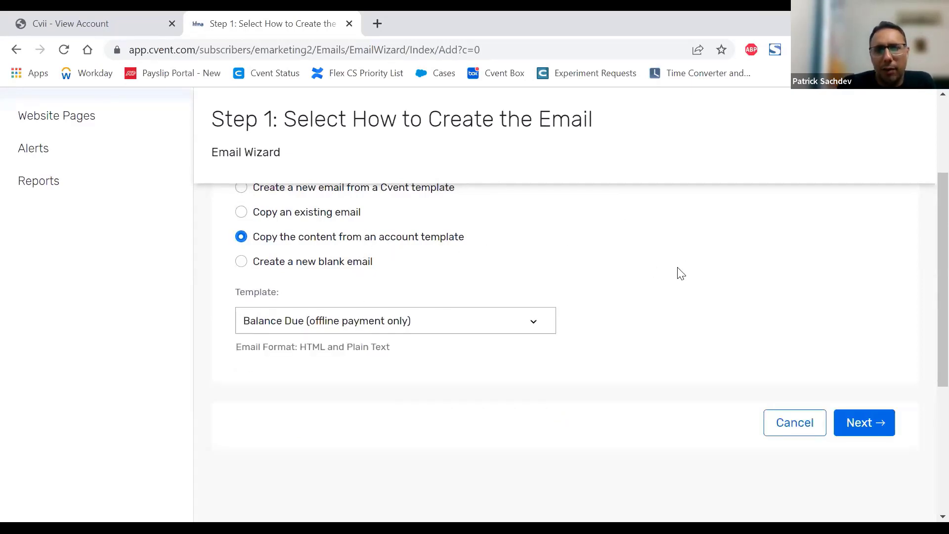
click(502, 325)
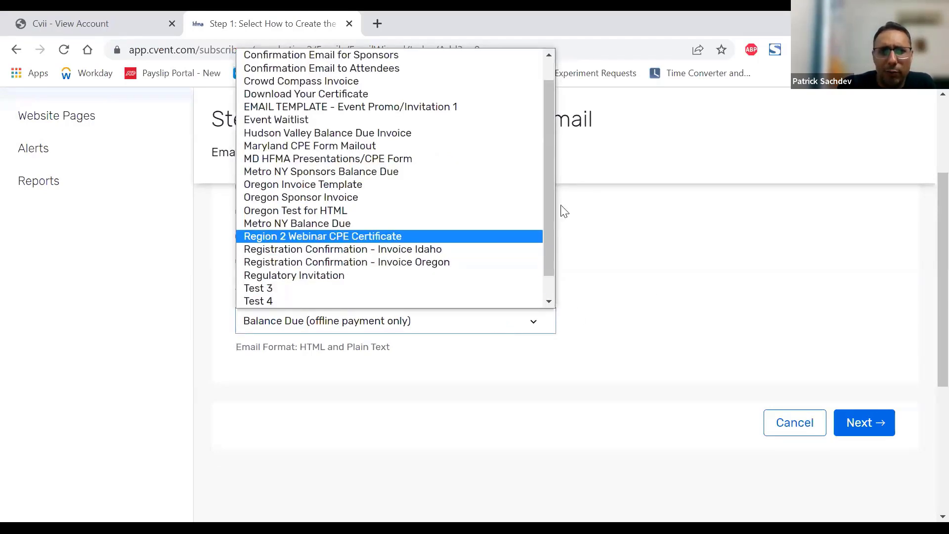
drag(548, 191, 547, 228)
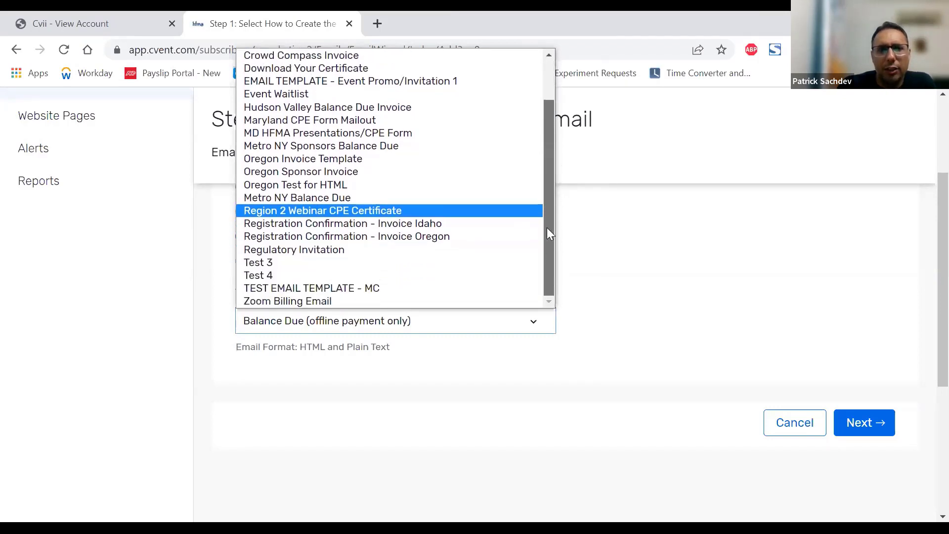
click(320, 288)
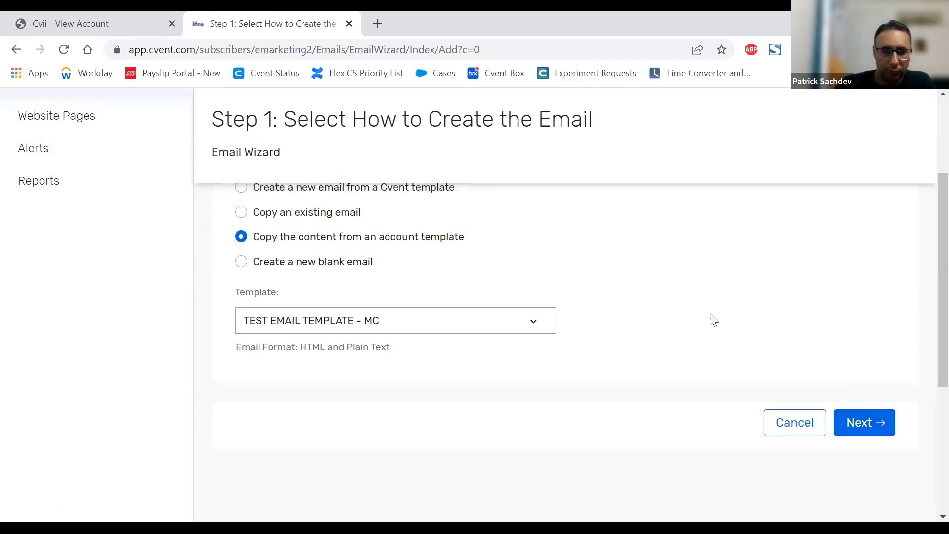
Step: Change the creation method to a new blank email
click(348, 264)
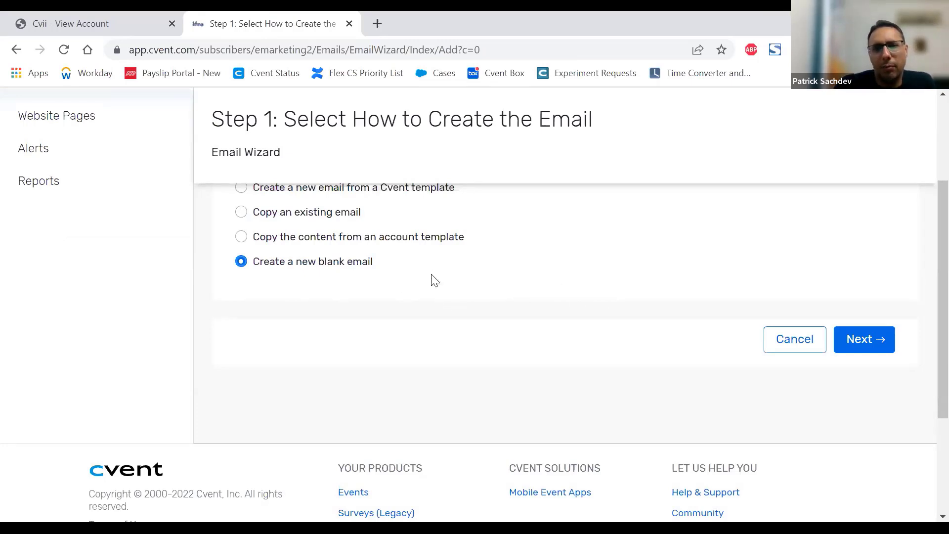
scroll(432, 278, up, 1)
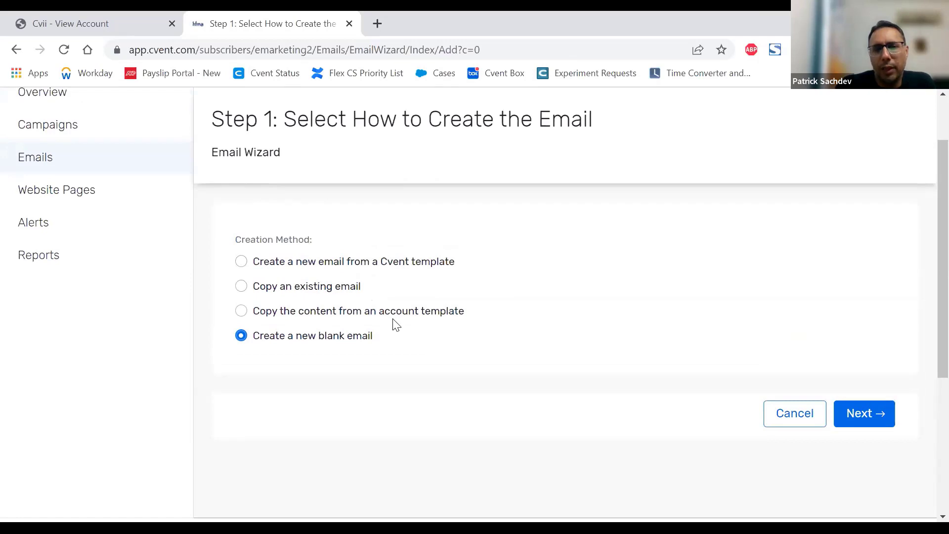
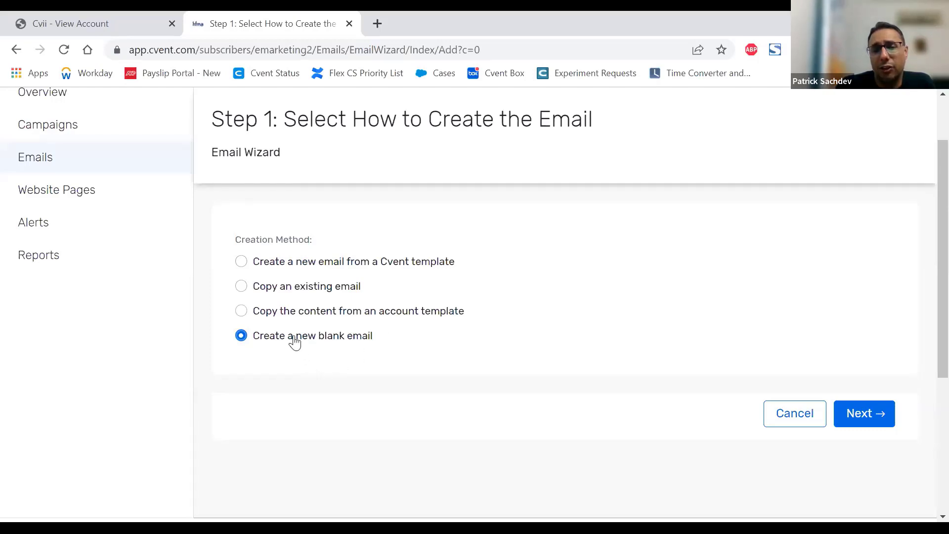
Step: Continue with the blank email to the email setup step and go to its Subject field
click(860, 413)
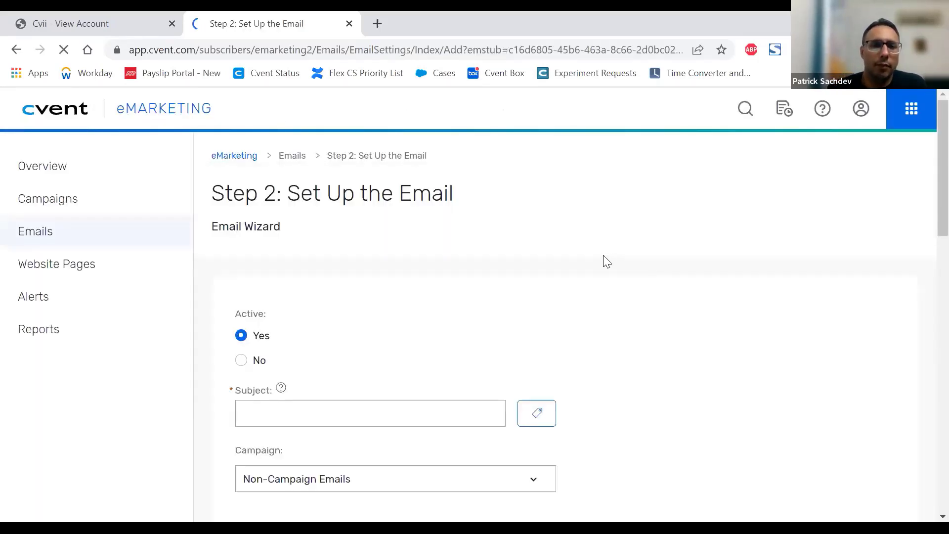
scroll(606, 259, down, 2)
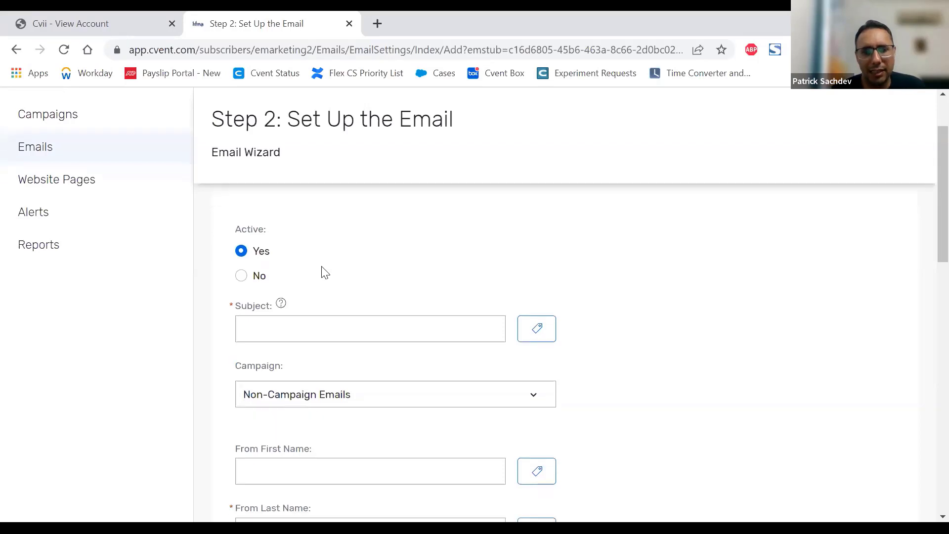
scroll(322, 271, down, 2)
click(305, 270)
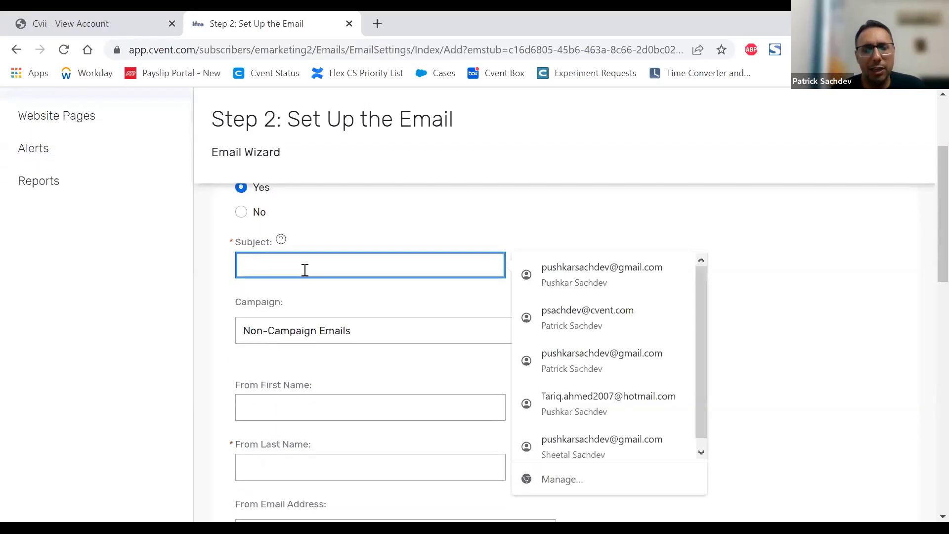
click(368, 235)
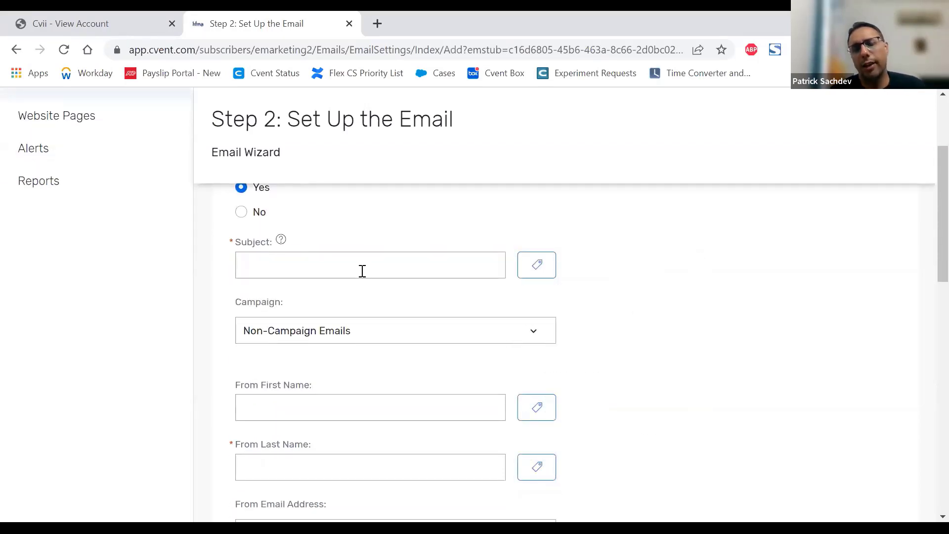
Step: Look over the data tags of the Event category offered for the email subject, then close the tag selection
click(539, 269)
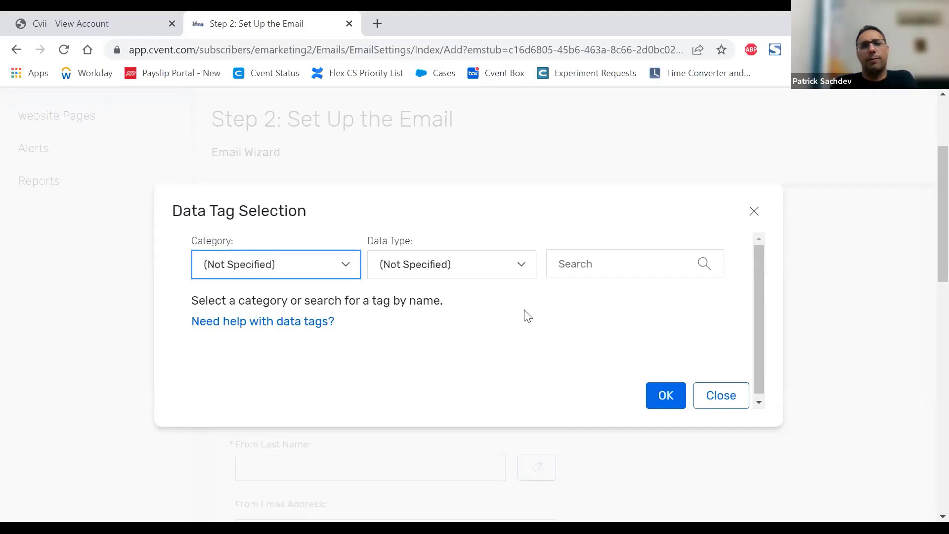
click(331, 274)
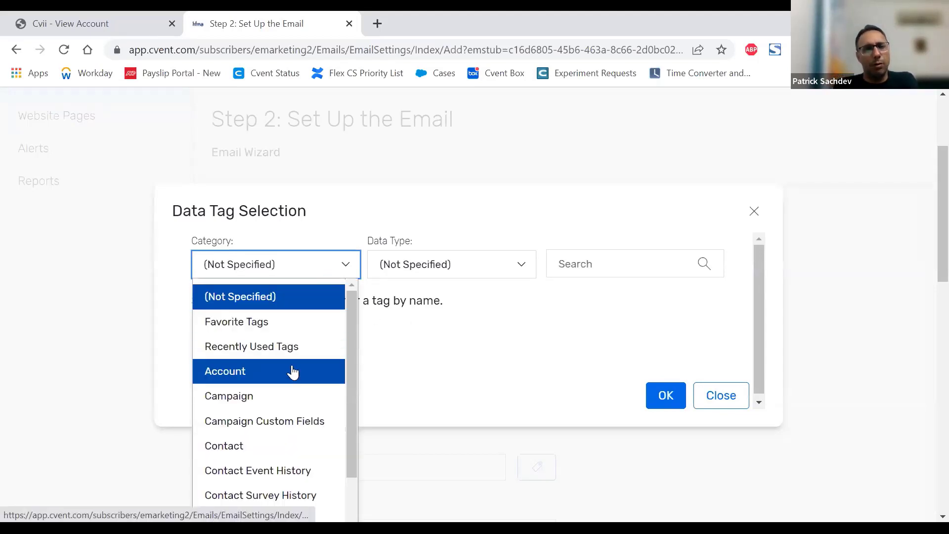
scroll(292, 371, down, 4)
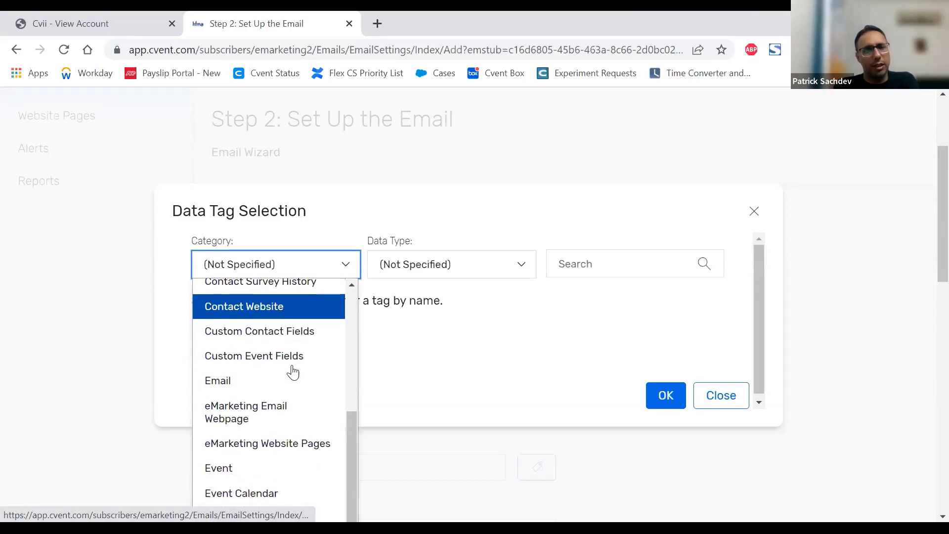
scroll(240, 393, down, 1)
click(238, 394)
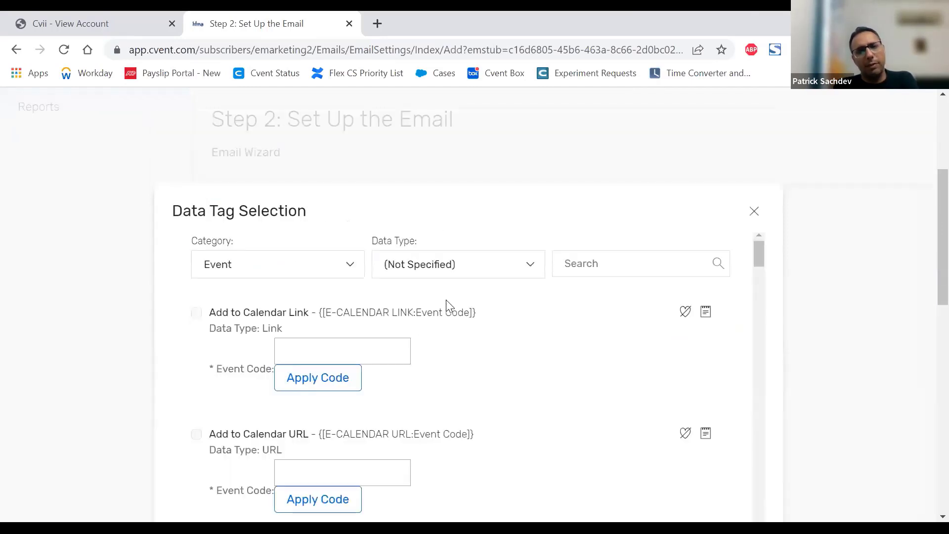
scroll(528, 288, down, 2)
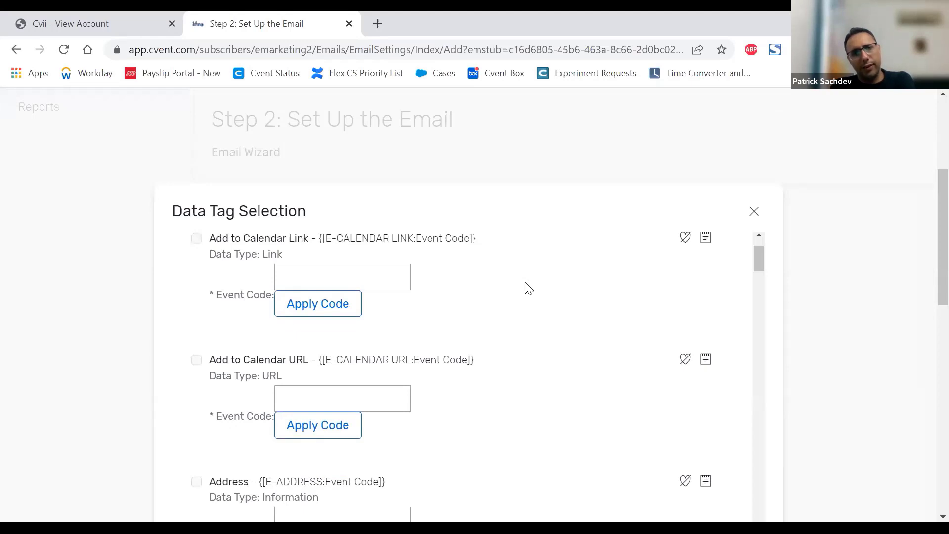
click(754, 212)
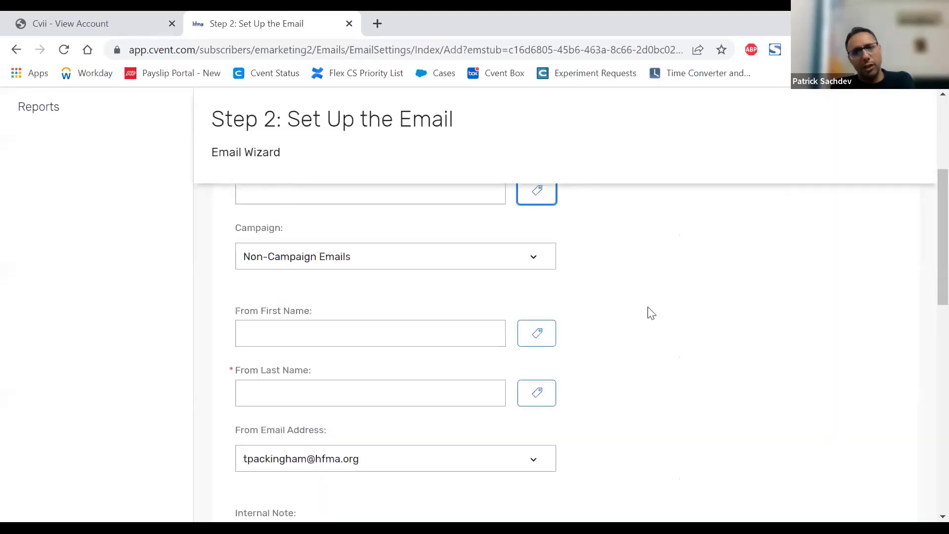
scroll(550, 247, up, 2)
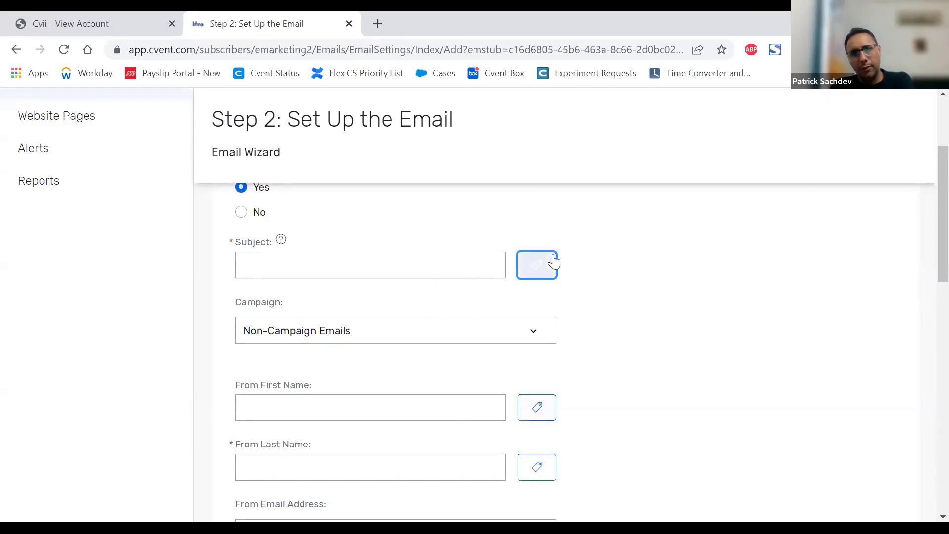
Step: Reopen the data tag selection for the email subject and set the category to Event
click(543, 269)
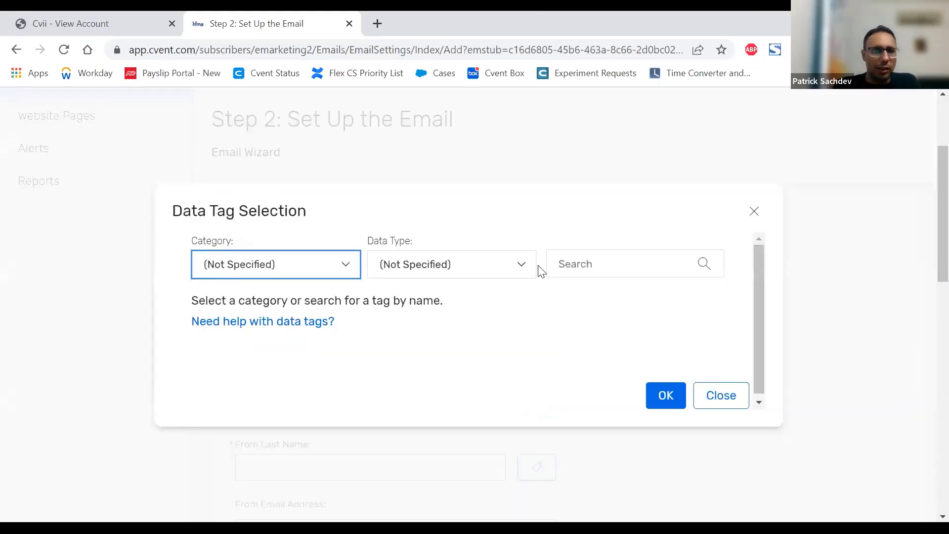
click(254, 262)
click(270, 265)
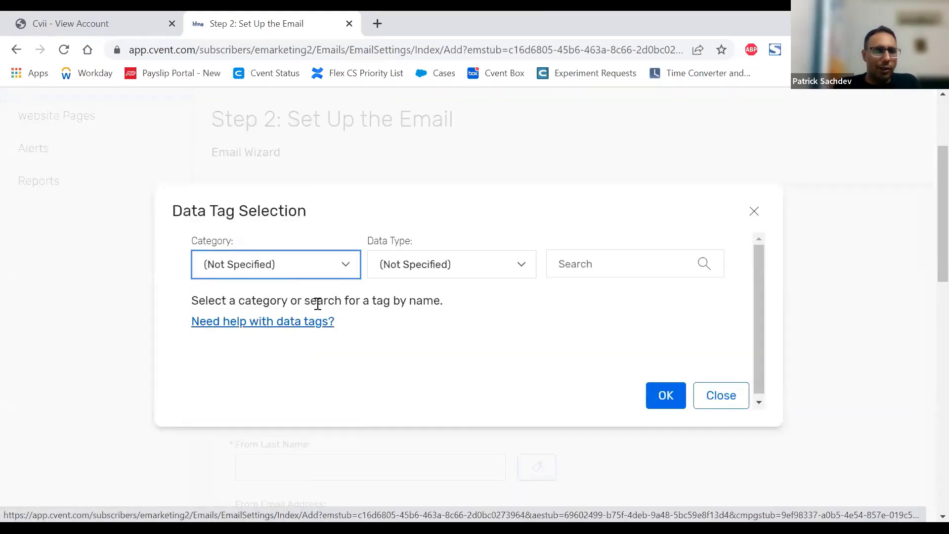
click(346, 266)
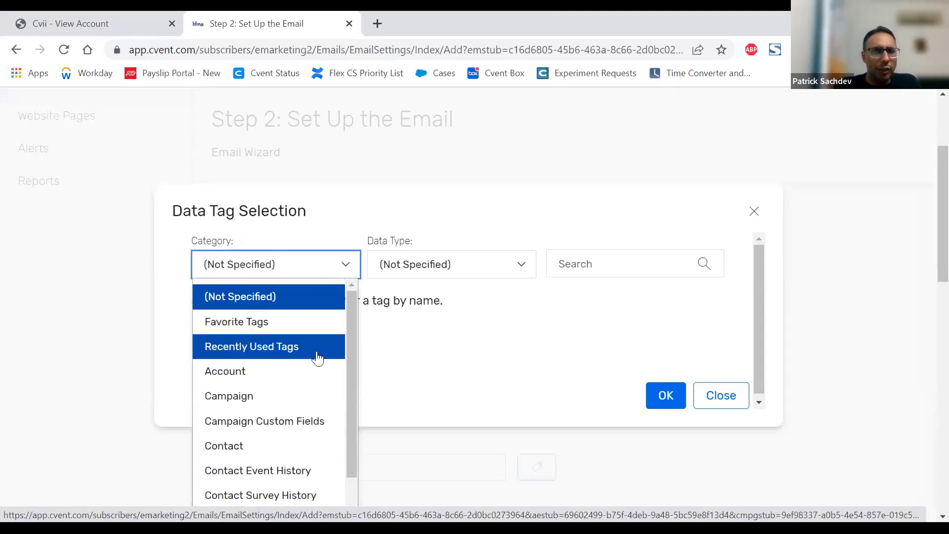
scroll(317, 355, down, 3)
scroll(318, 356, down, 5)
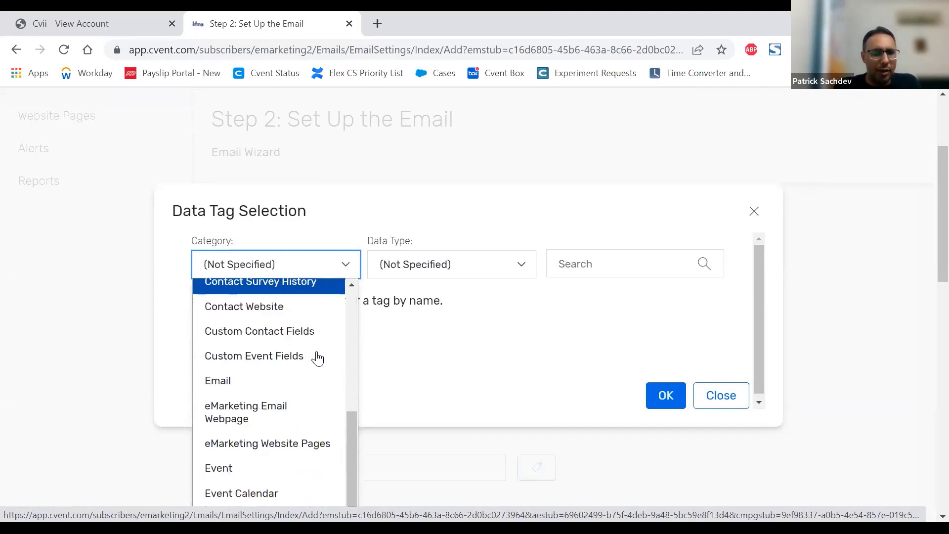
click(258, 401)
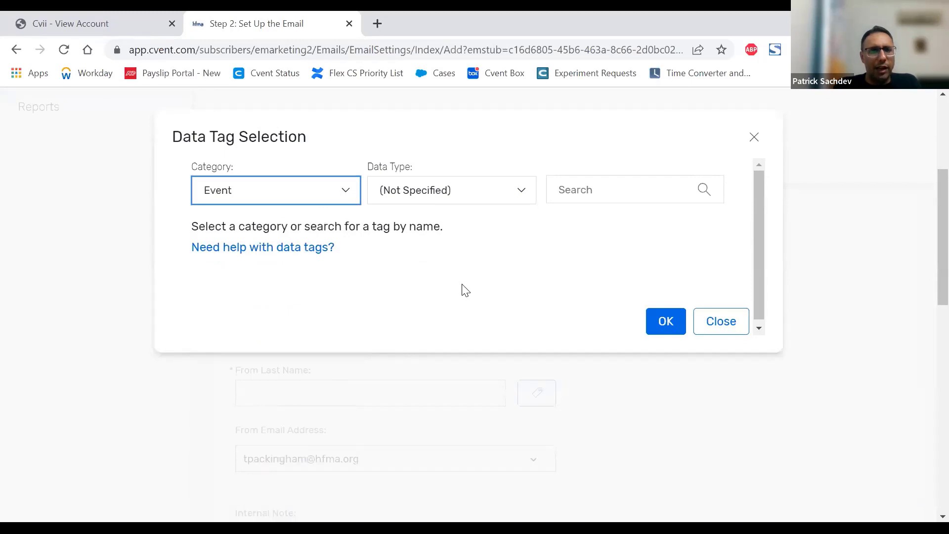
Step: Examine the Event data tags, from address and date tags through planner and social sharing tags, down to the Title tag
scroll(547, 349, down, 5)
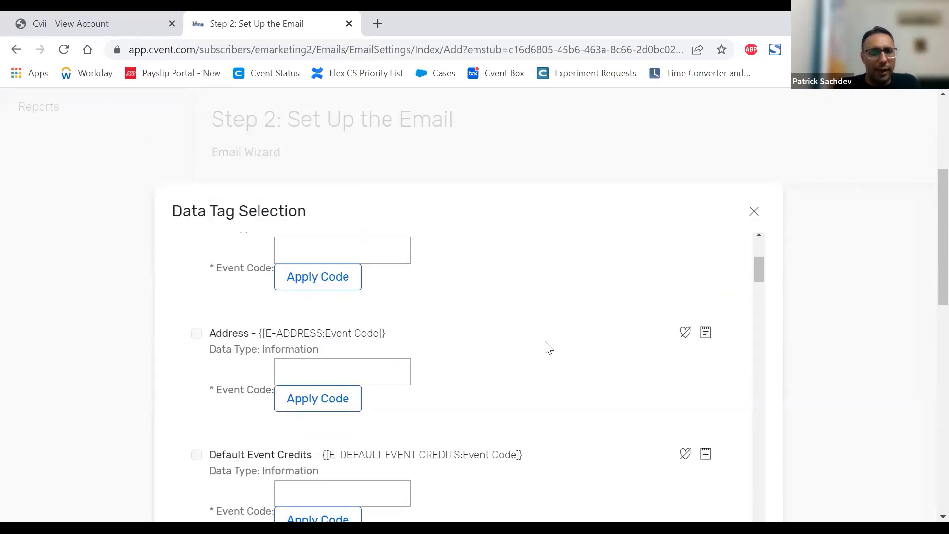
scroll(547, 348, down, 3)
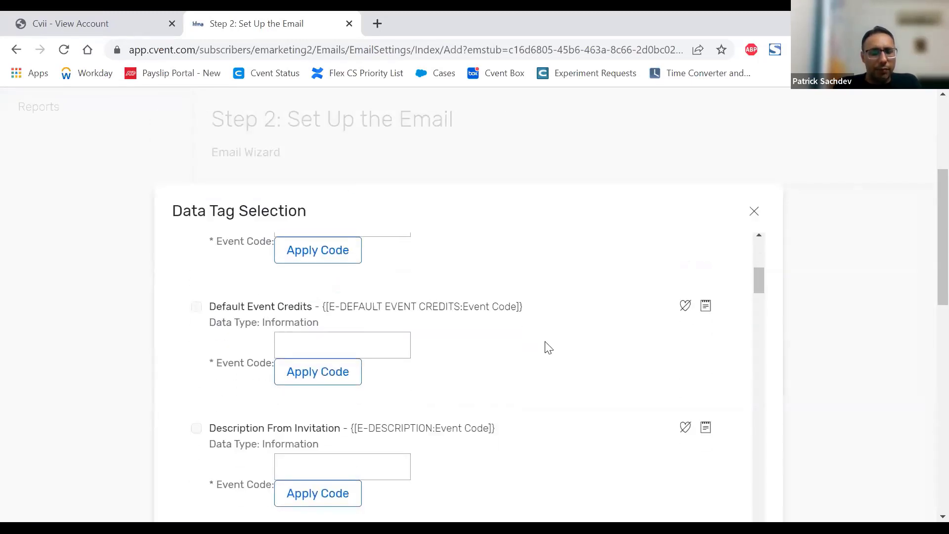
scroll(548, 347, down, 6)
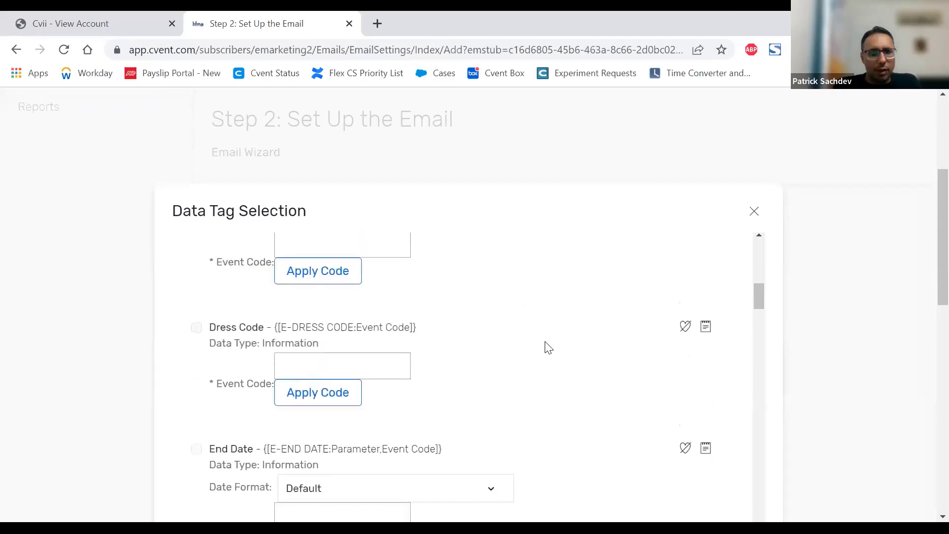
scroll(548, 348, down, 7)
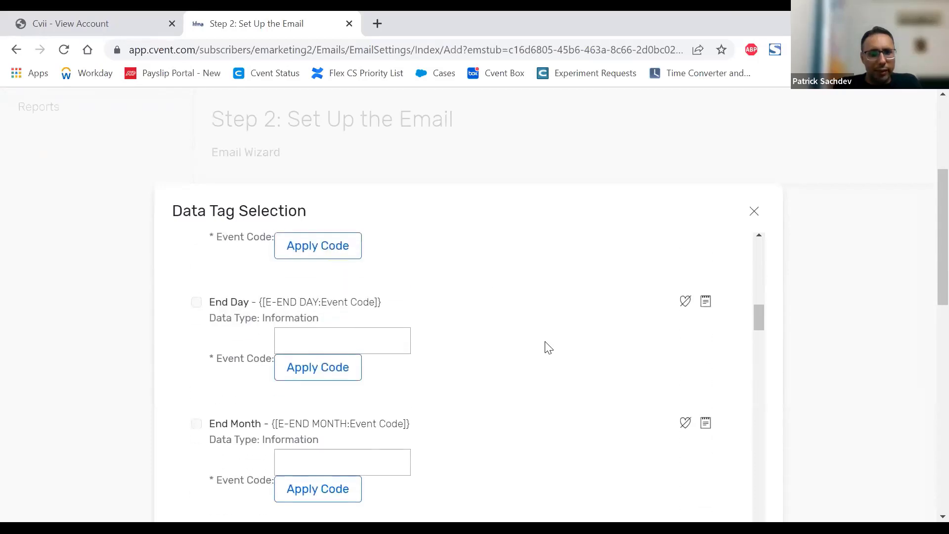
scroll(547, 348, down, 5)
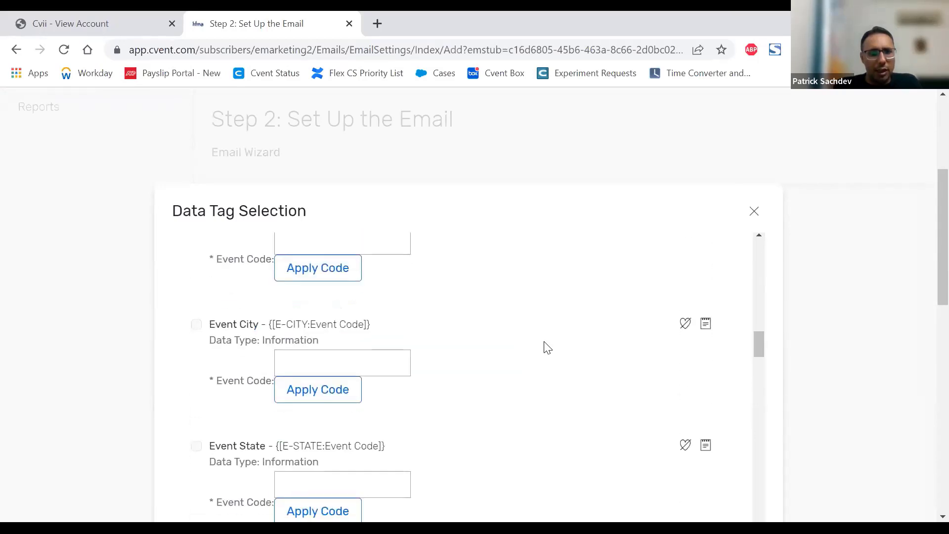
scroll(548, 347, down, 6)
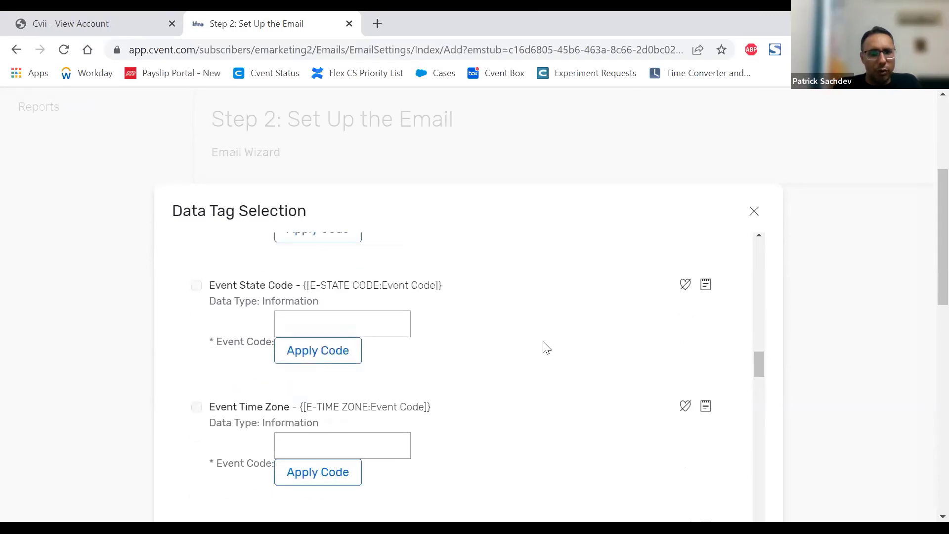
scroll(547, 347, down, 4)
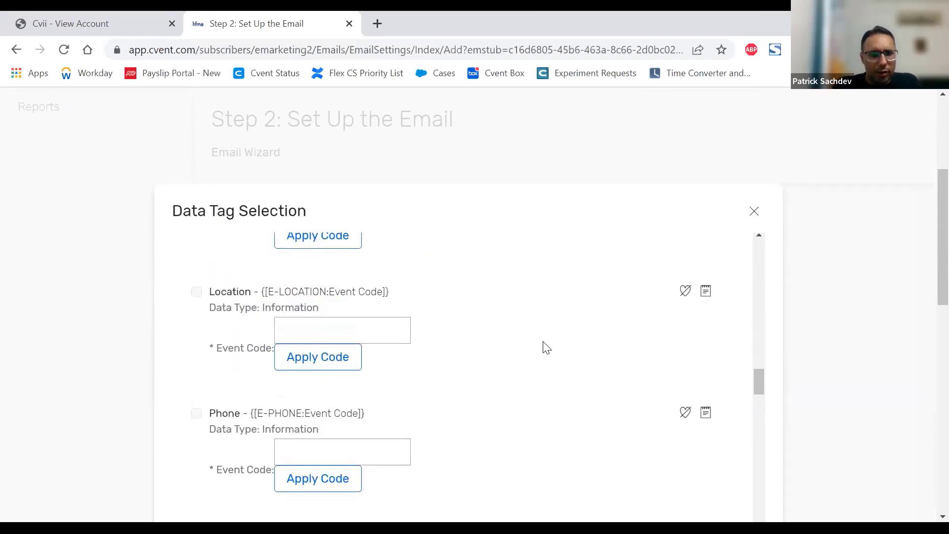
scroll(384, 298, down, 2)
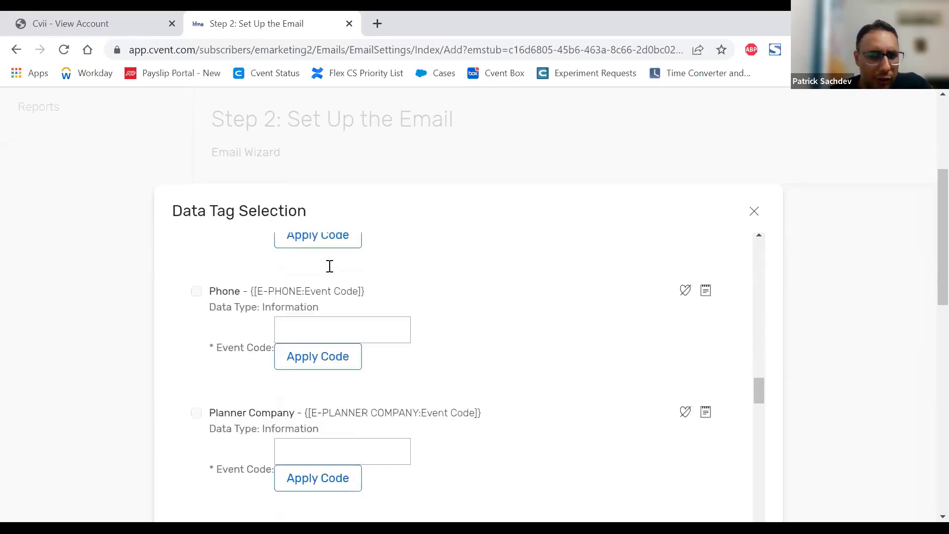
scroll(330, 266, down, 2)
scroll(441, 317, down, 6)
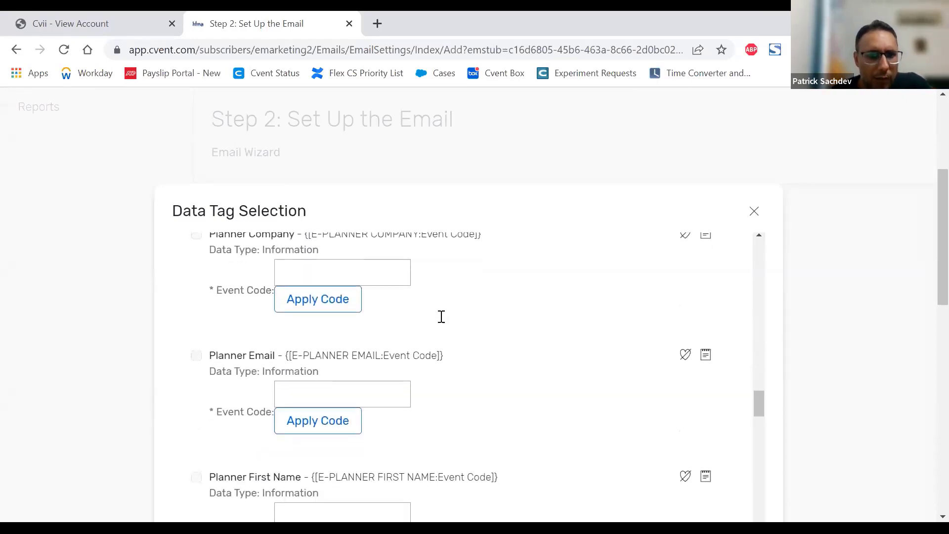
scroll(442, 320, down, 1)
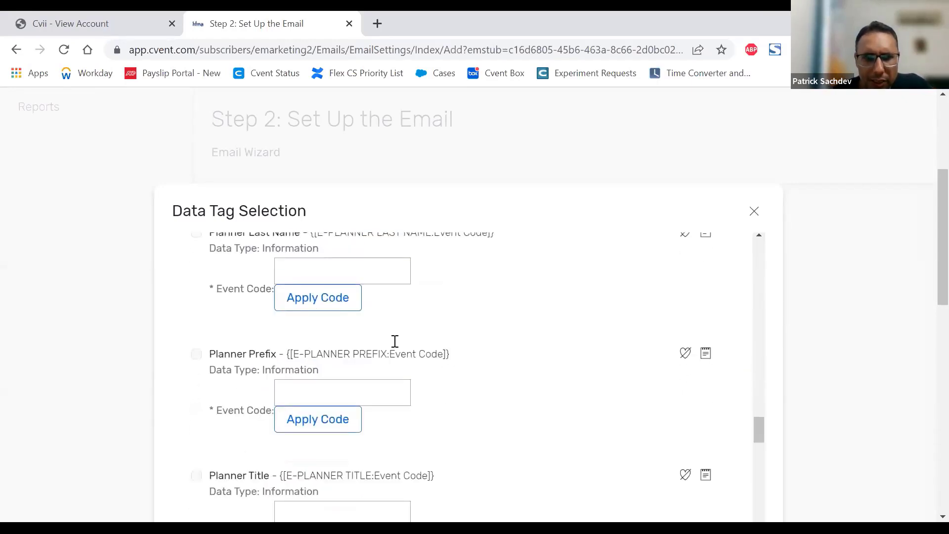
scroll(418, 350, down, 7)
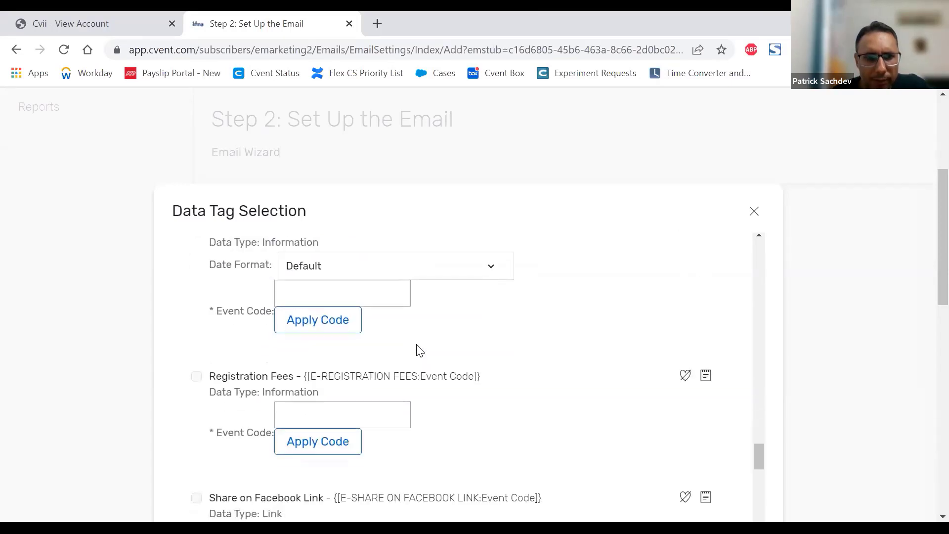
scroll(417, 349, down, 3)
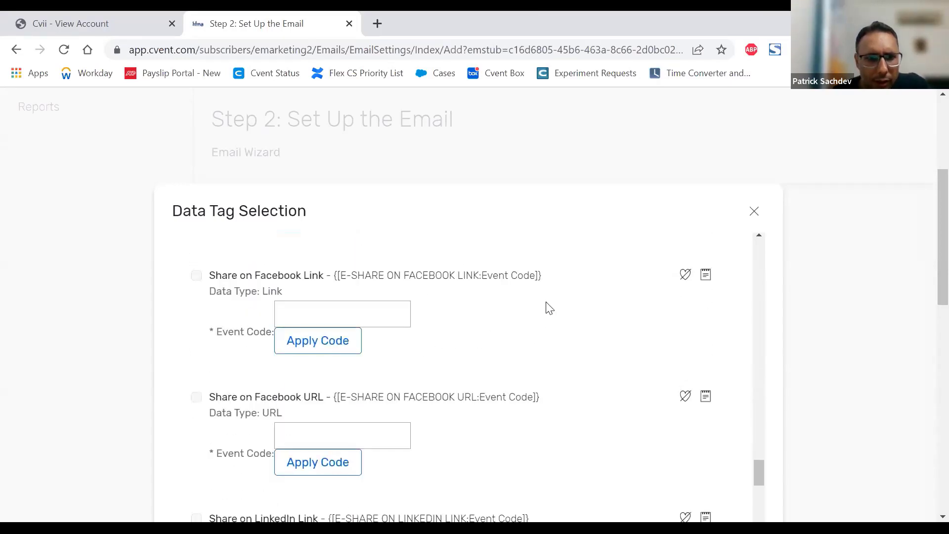
scroll(574, 304, down, 5)
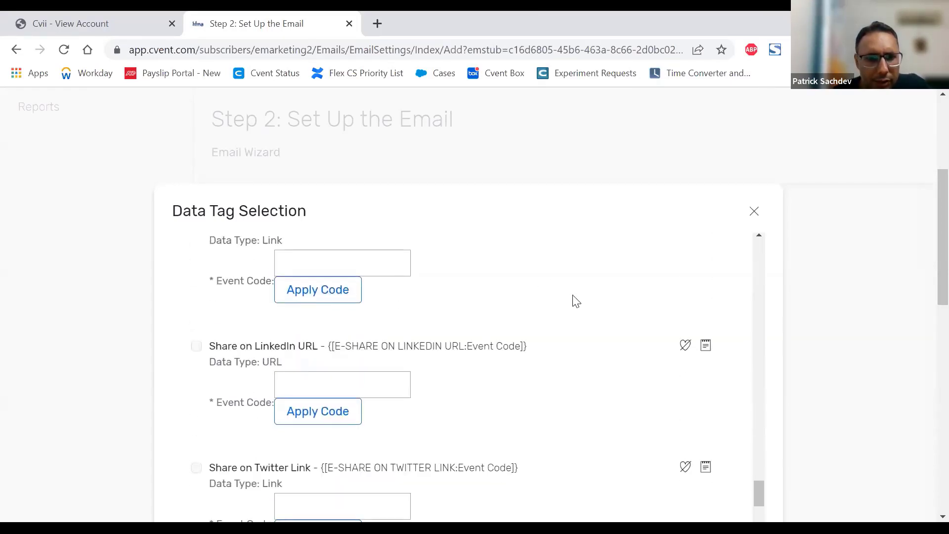
scroll(576, 301, down, 8)
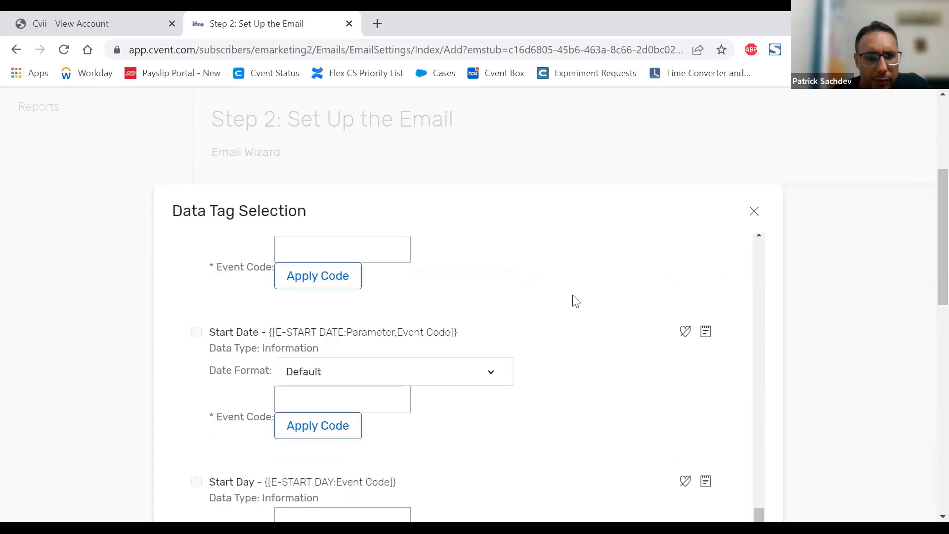
scroll(576, 301, down, 8)
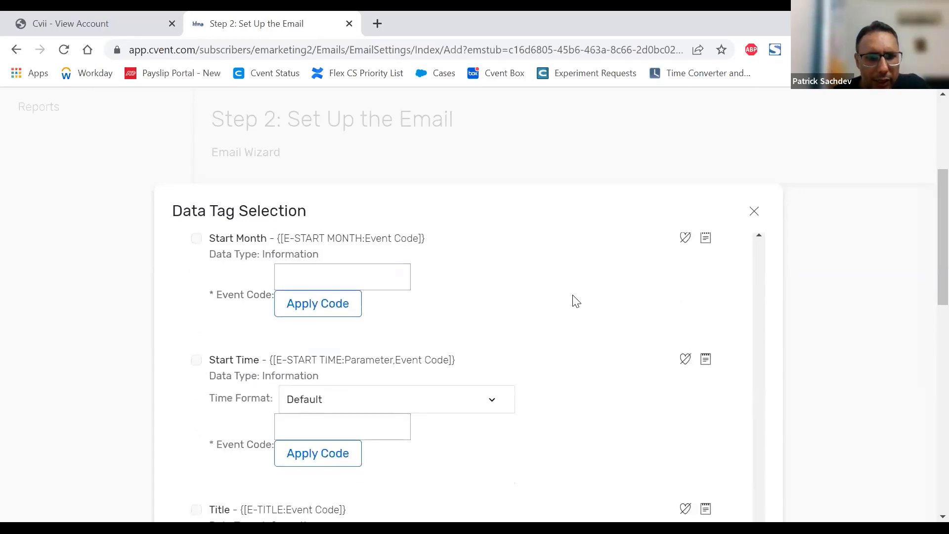
scroll(576, 302, down, 1)
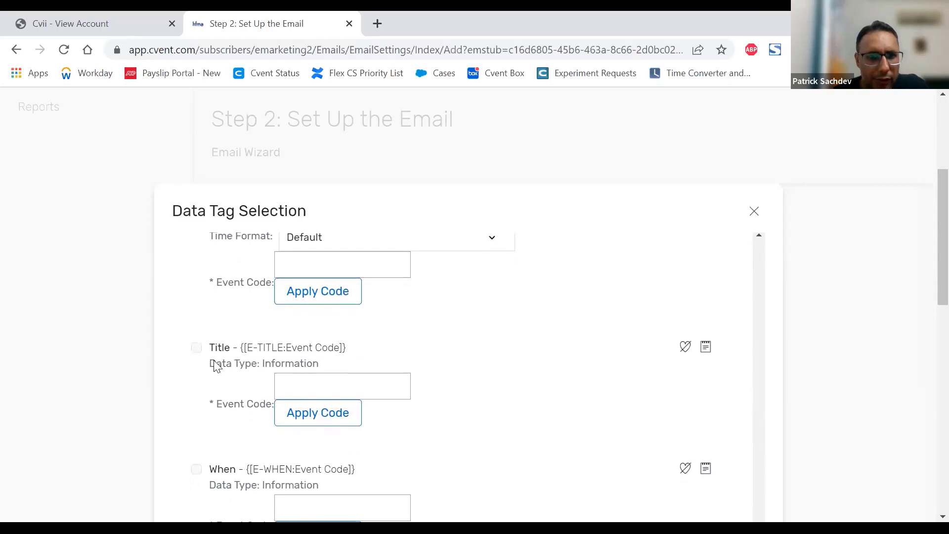
Step: Inspect the Title tag's Event Code field and highlight its tag text {[E-TITLE:Event Code]}
click(325, 381)
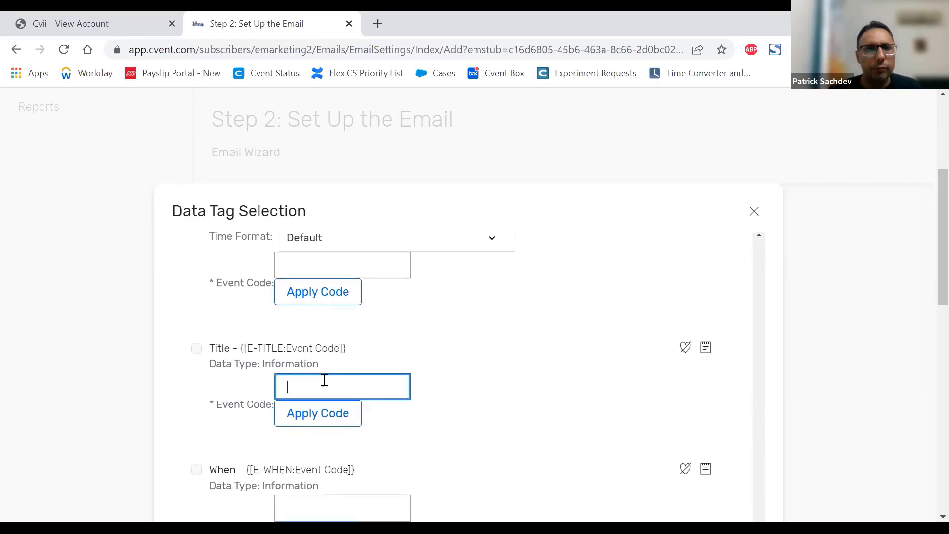
click(273, 348)
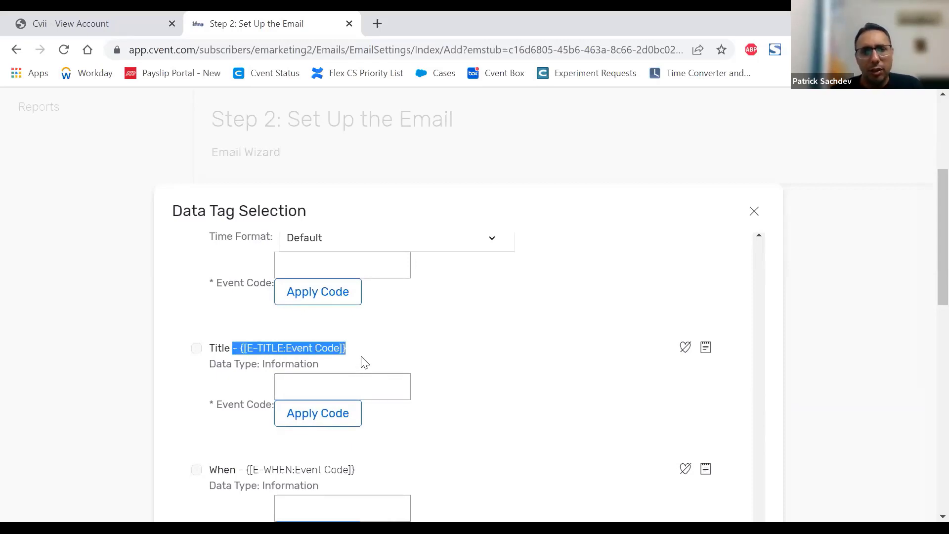
click(347, 351)
drag(347, 351, 320, 351)
click(297, 353)
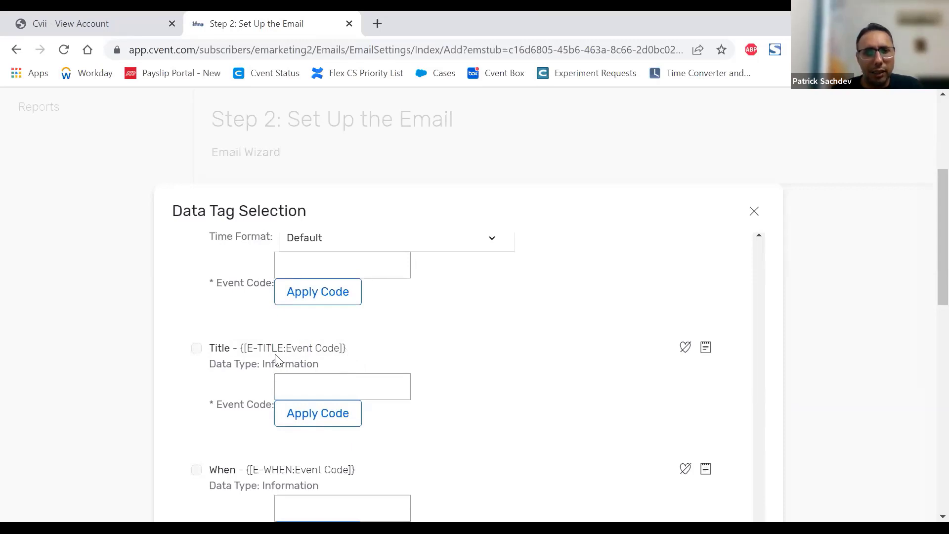
Step: Copy the Title tag text {[E-TITLE:Event Code]} and try to confirm the data tag selection without choosing a tag
drag(241, 348, 347, 348)
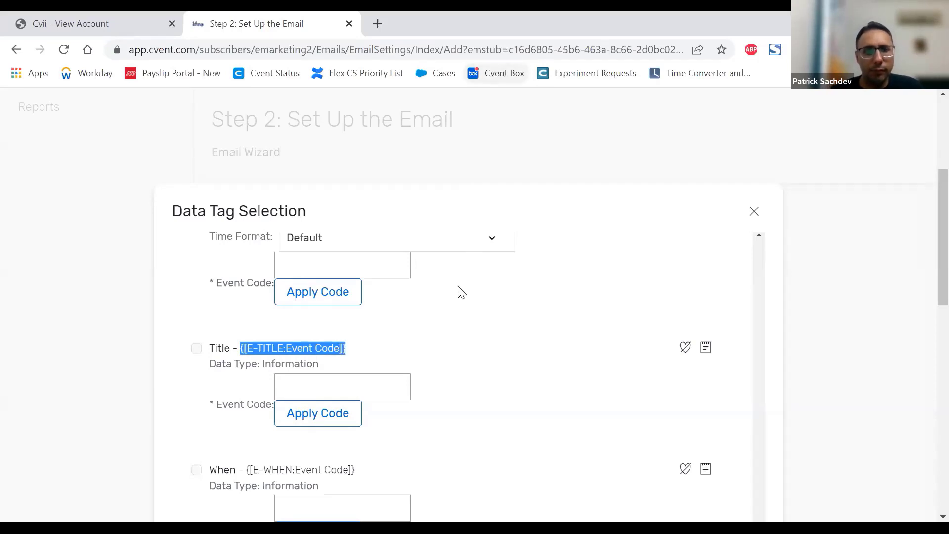
click(315, 384)
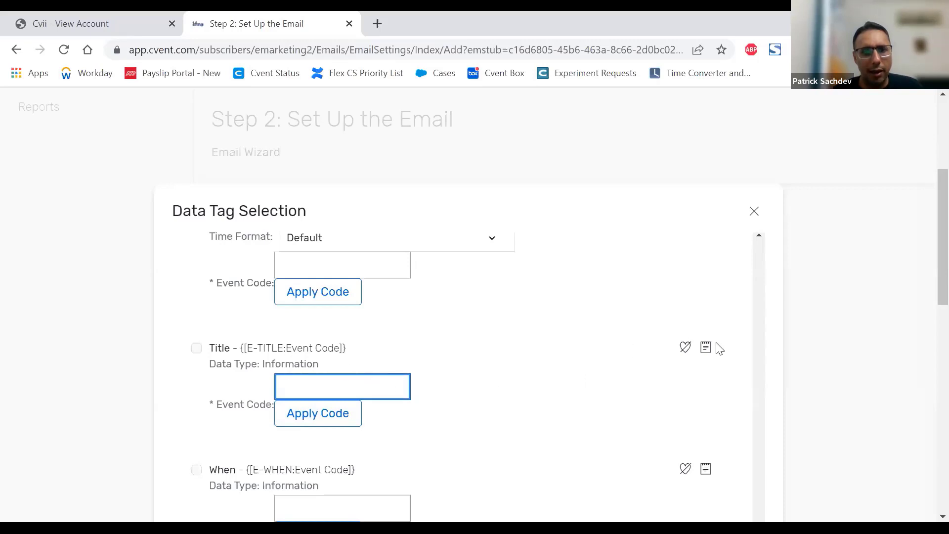
scroll(800, 315, down, 5)
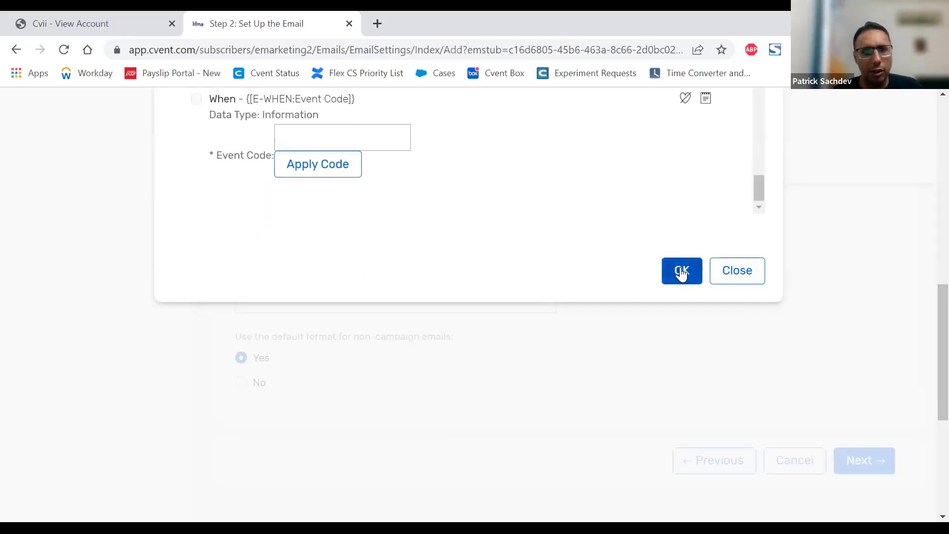
scroll(432, 286, up, 1)
scroll(435, 292, up, 4)
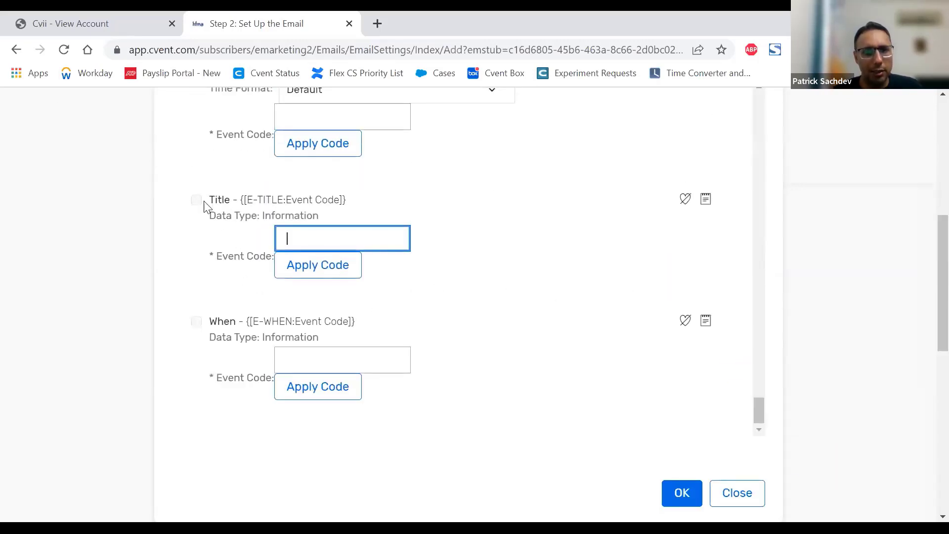
scroll(779, 332, down, 3)
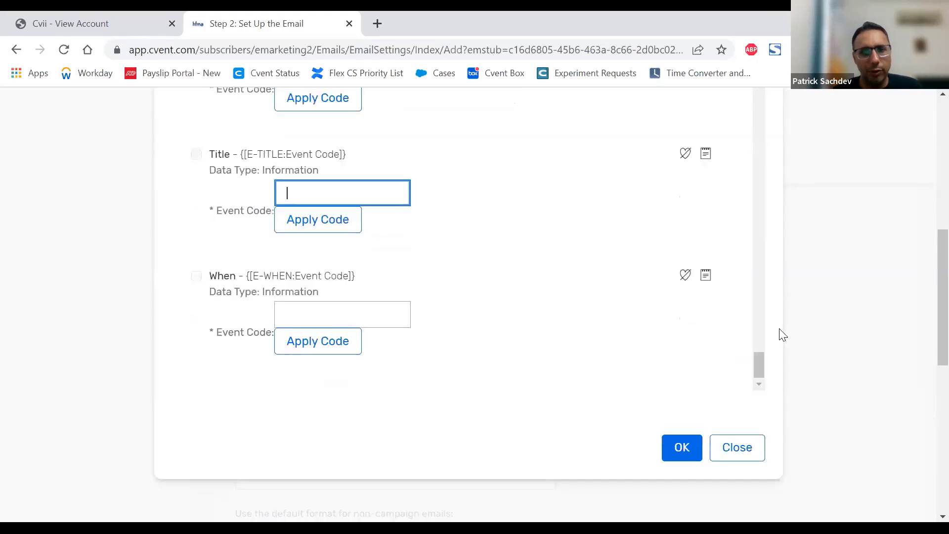
click(686, 344)
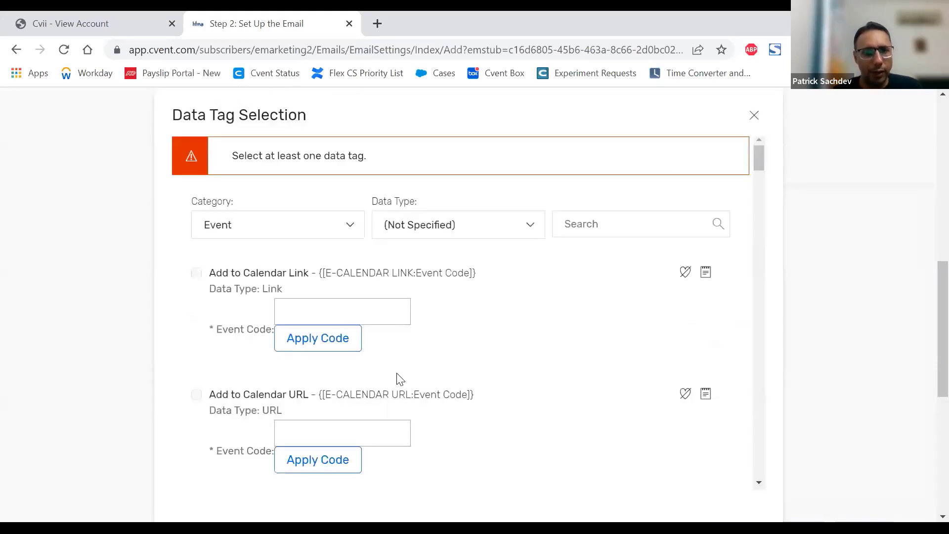
Step: Close the data tag selection and paste {[E-TITLE:Event Code]} into the email's subject
click(754, 115)
click(352, 301)
text({[E-TITLE:Event Code]})
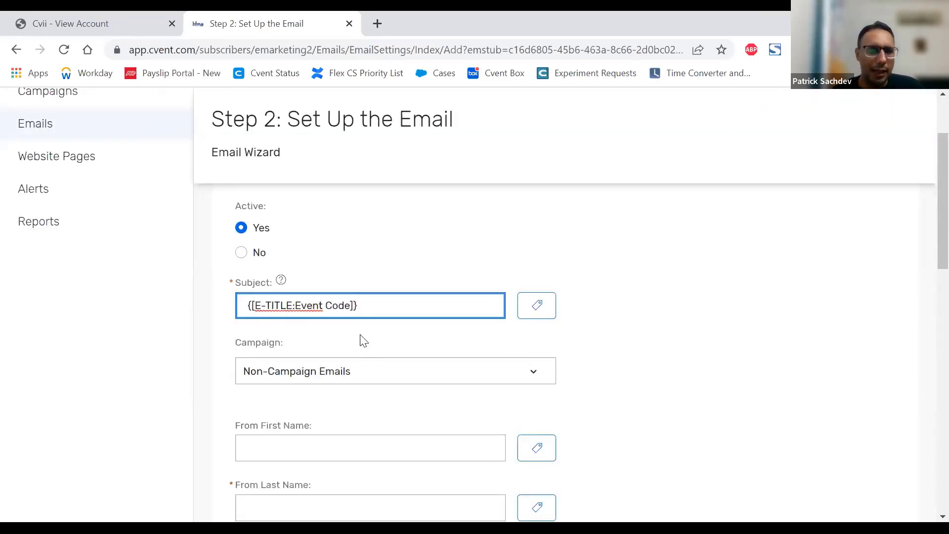
Step: Insert "Invite to" before the Title tag in the email subject
drag(369, 308, 218, 315)
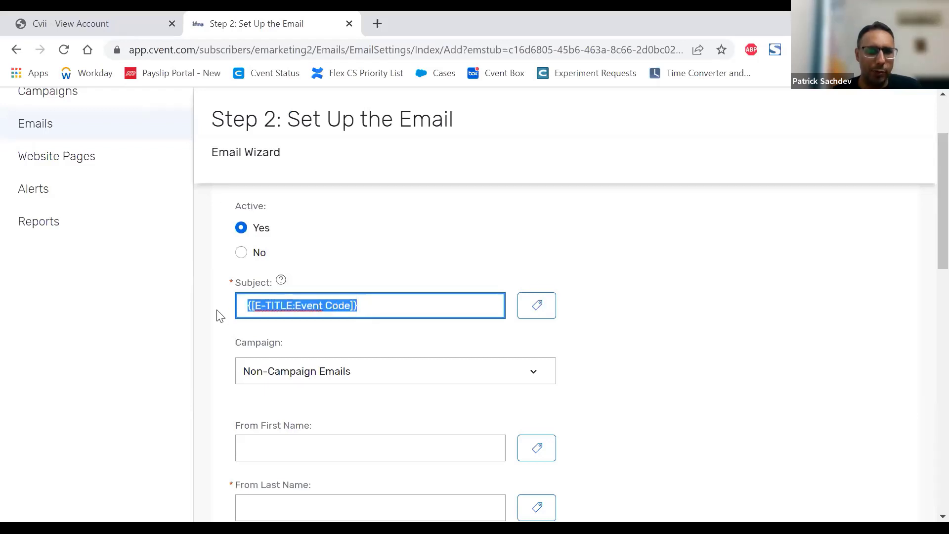
click(375, 303)
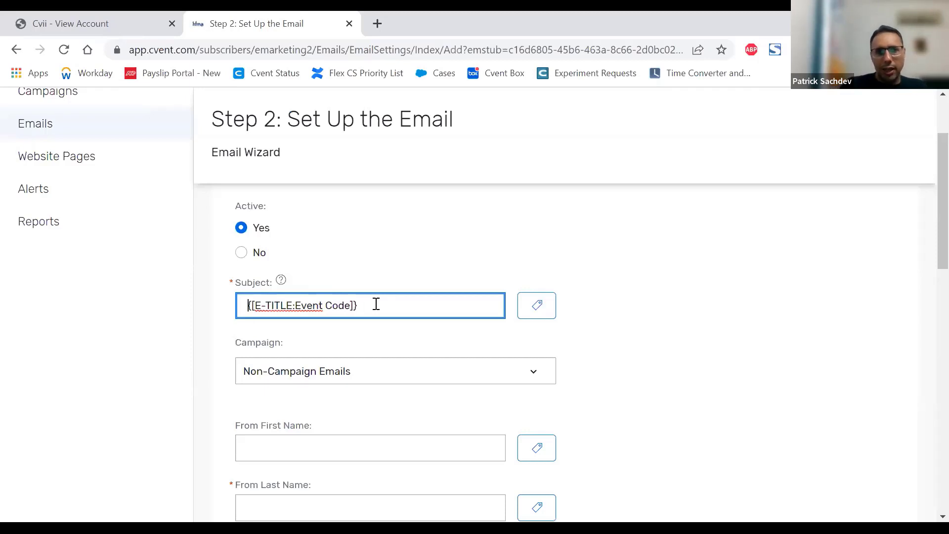
key(Home)
text(Invite to)
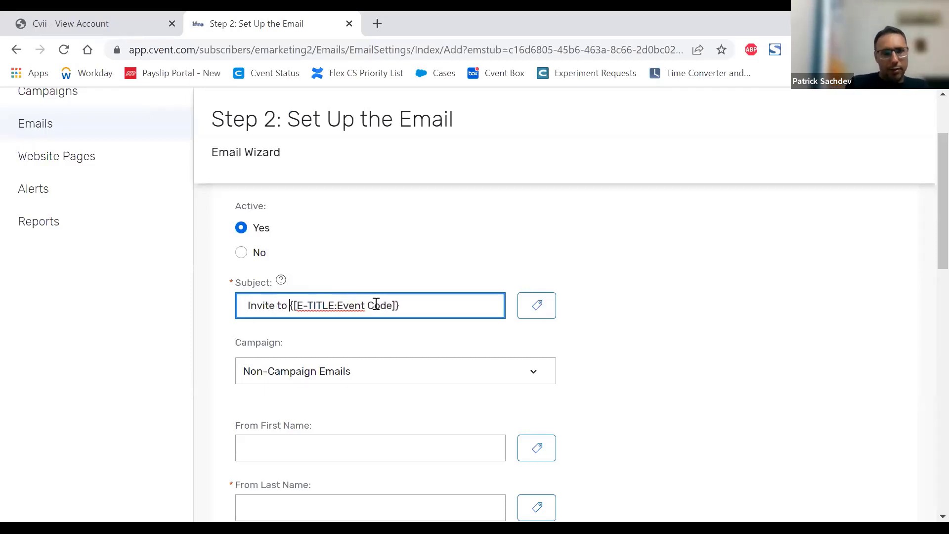
Step: Set the subject to "Save the date for {[E-TITLE:Event Code]}" and highlight the whole line
key(shift+Home)
text(Save the date )
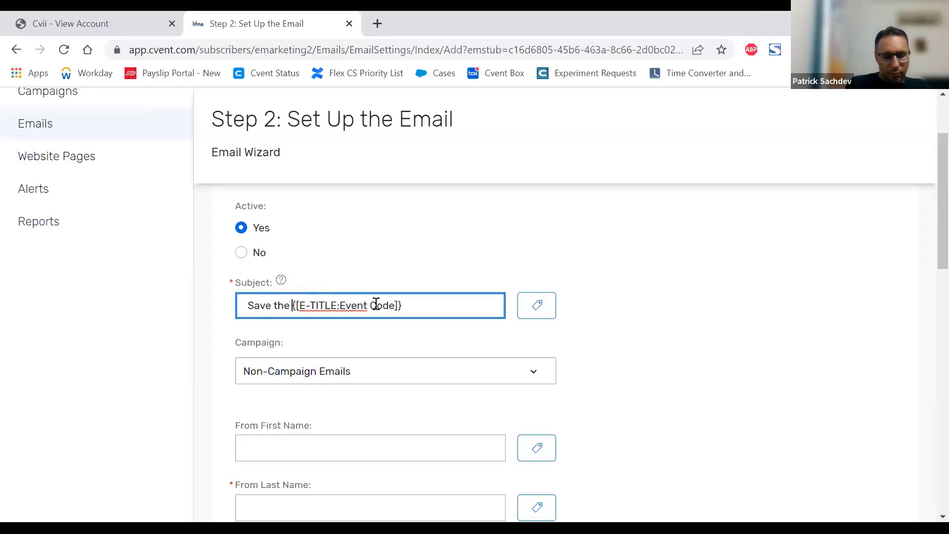
text(for)
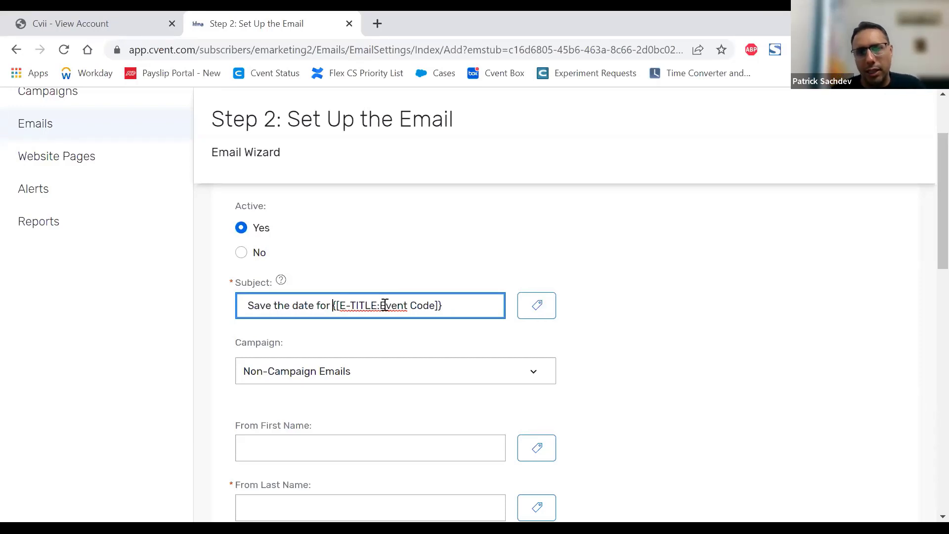
drag(443, 307, 422, 303)
triple_click(418, 307)
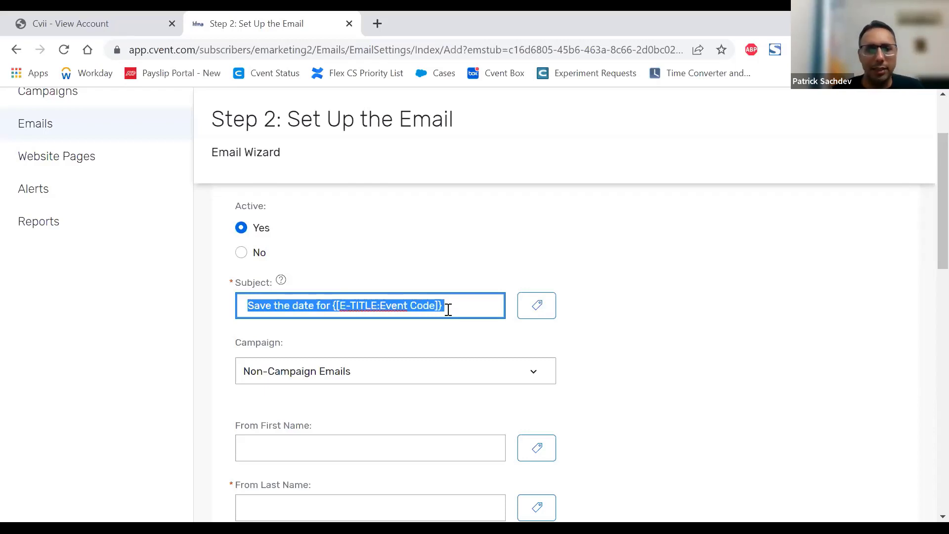
Step: Look over the campaigns the email can belong to and the sender fields, without changing the campaign
scroll(448, 309, down, 2)
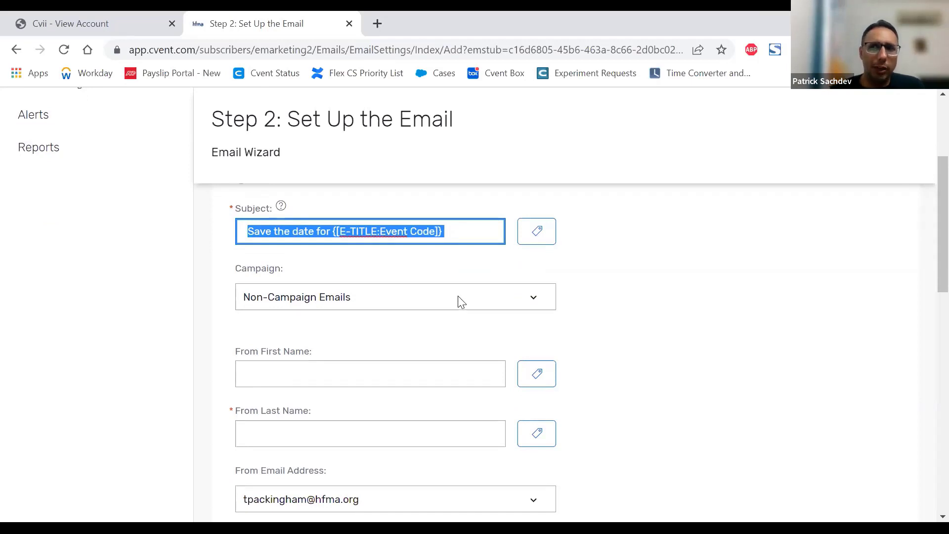
click(458, 296)
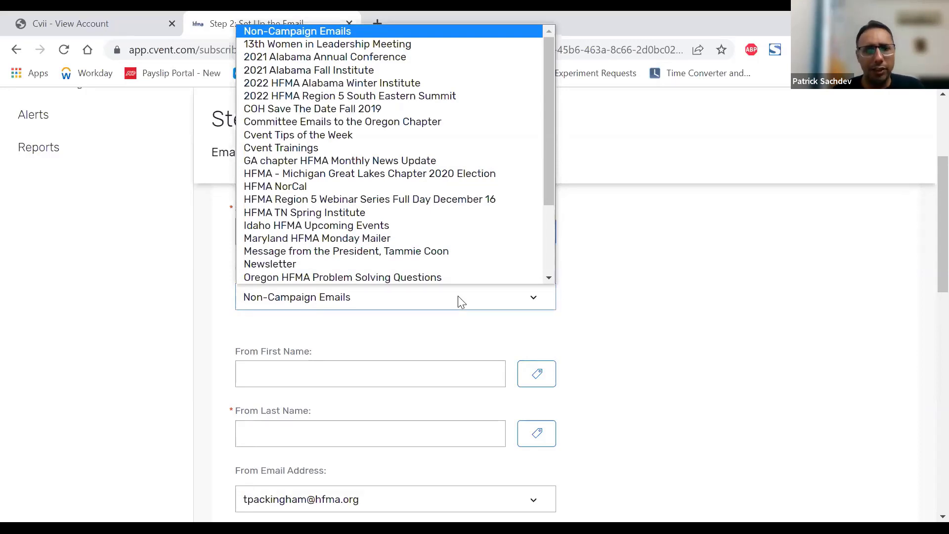
click(457, 296)
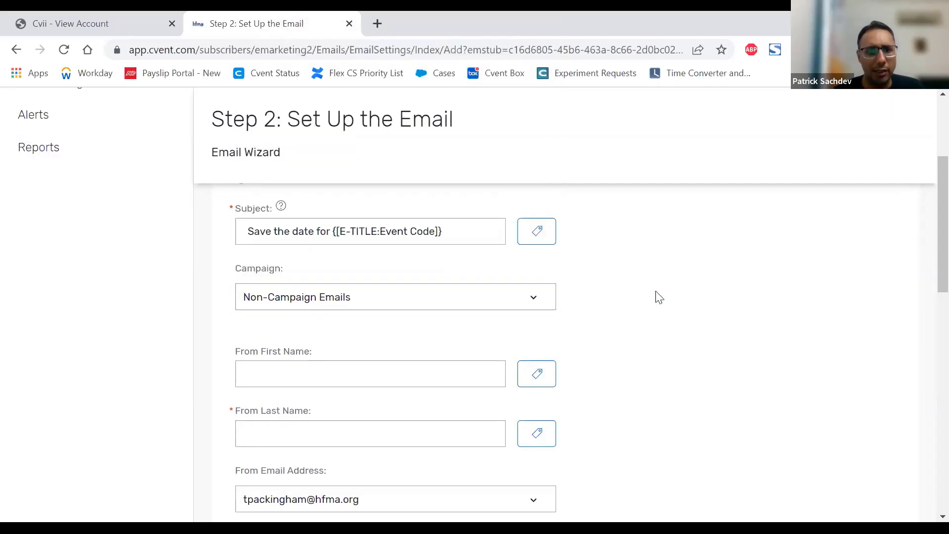
scroll(660, 297, down, 2)
scroll(662, 296, down, 2)
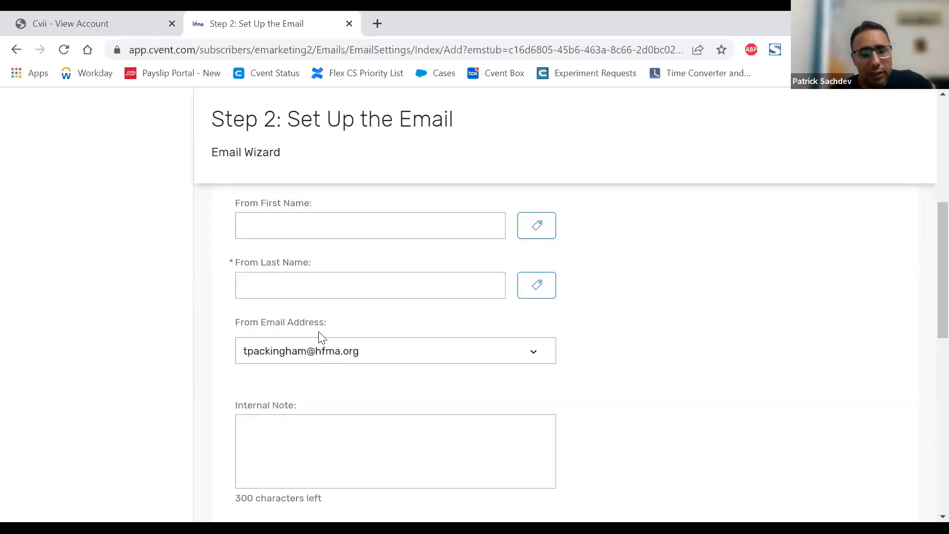
scroll(607, 363, up, 2)
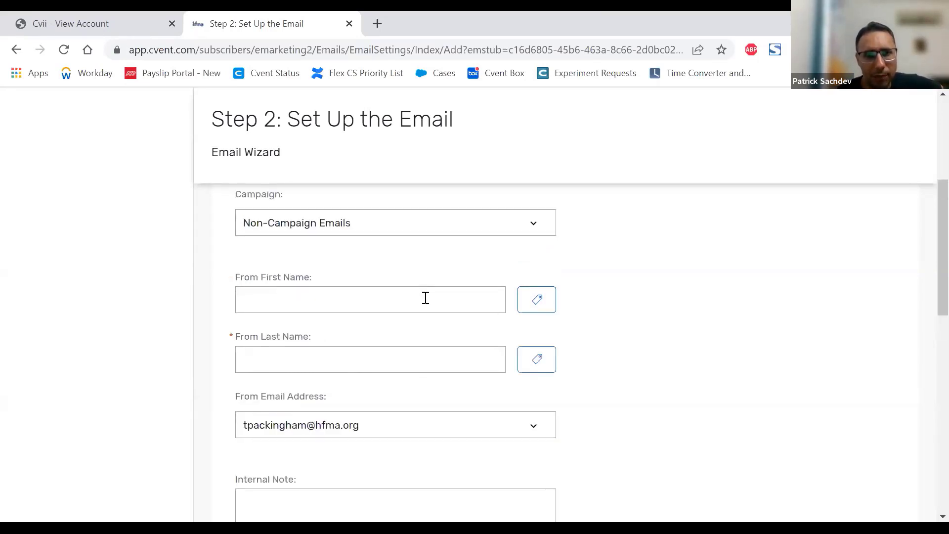
Step: Assign the email to the campaign 13th Women in Leadership Meeting and review the sender name and email address fields
click(353, 229)
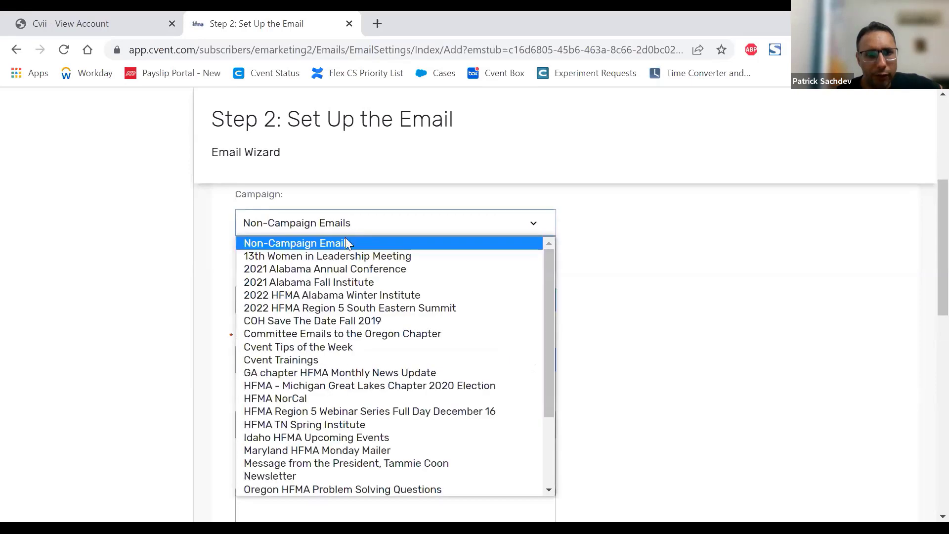
click(312, 257)
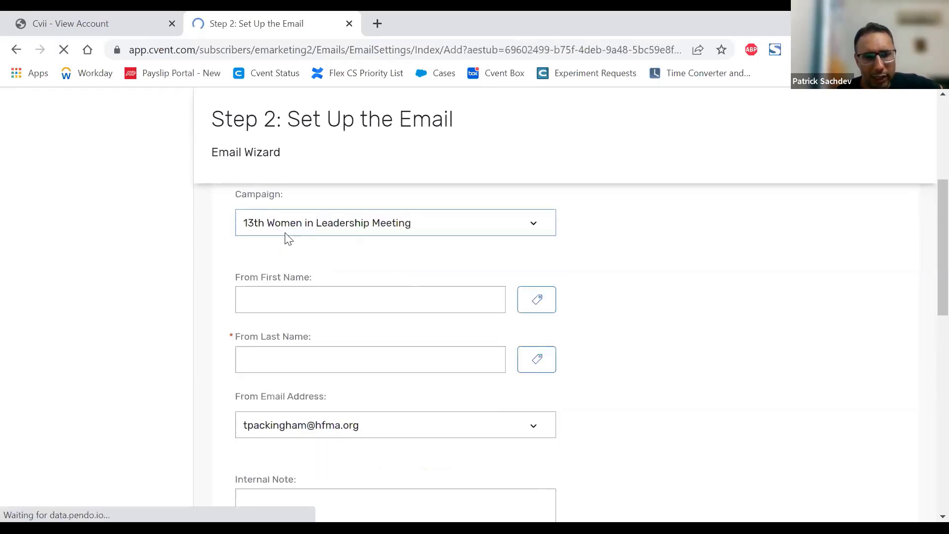
scroll(511, 303, down, 7)
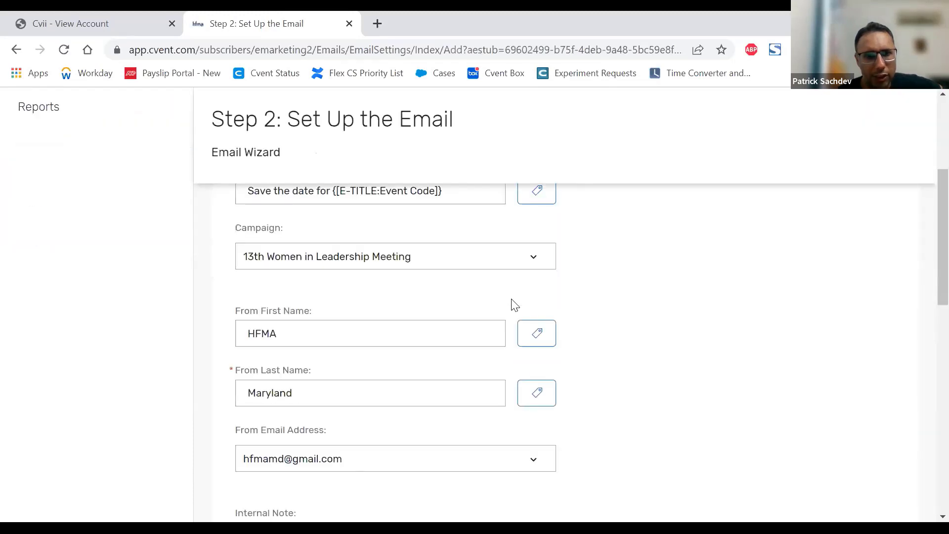
scroll(297, 275, up, 2)
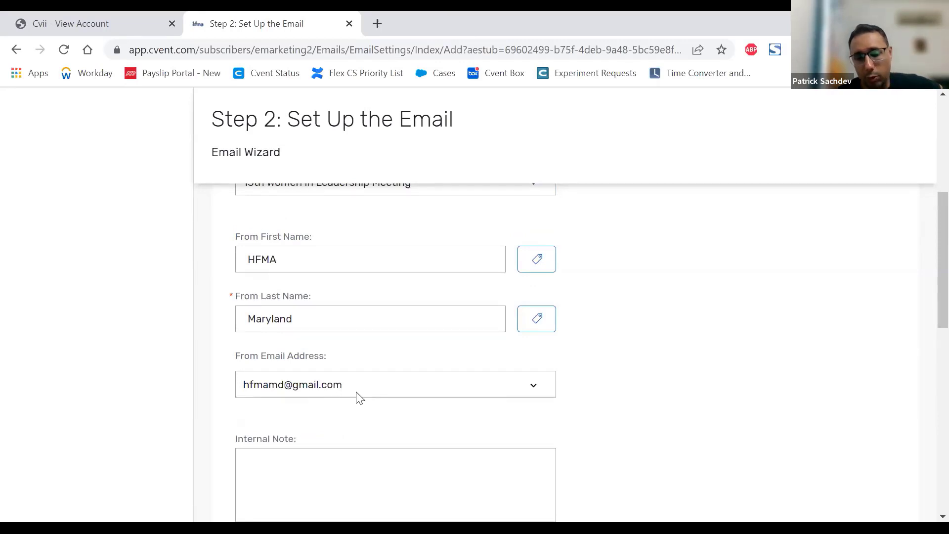
scroll(658, 355, down, 3)
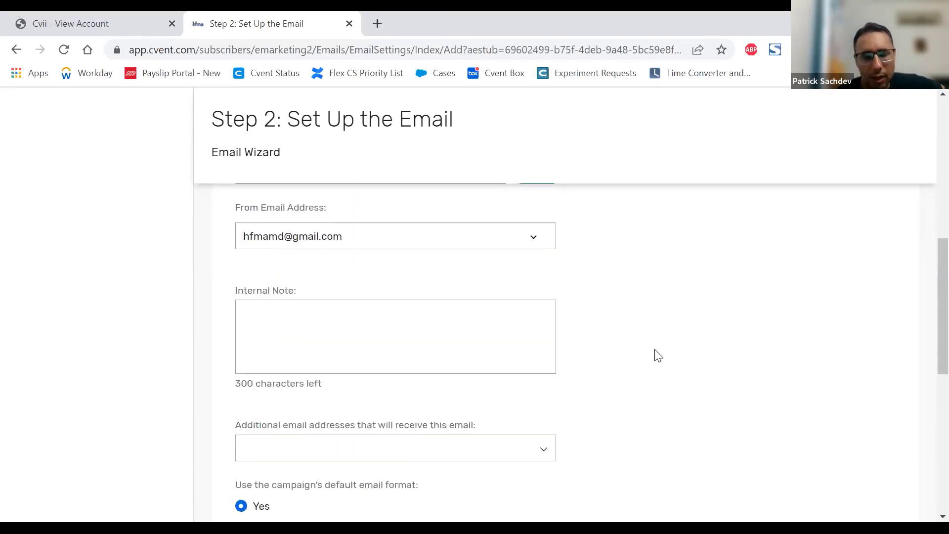
Step: Review the Internal Note field and add CC Email Address to the additional email addresses that will receive this email
click(360, 340)
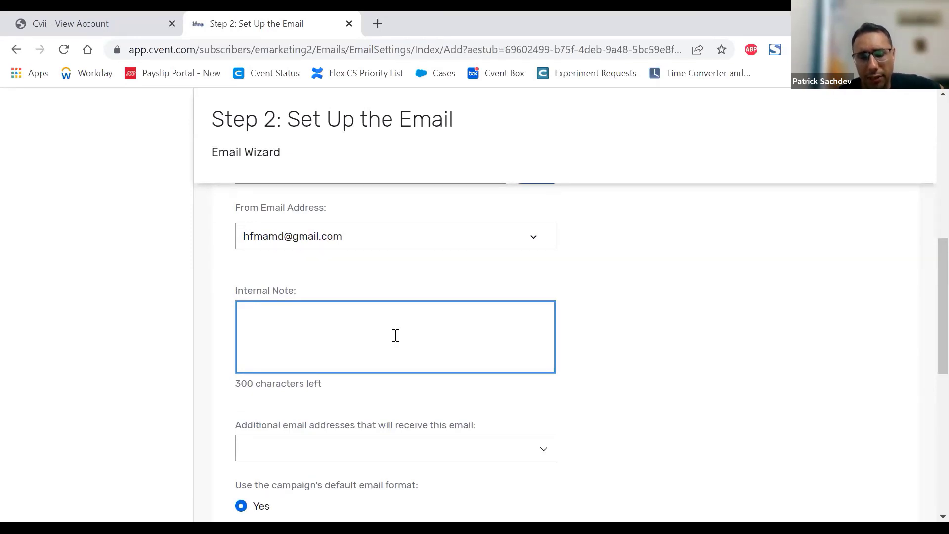
scroll(636, 302, down, 1)
scroll(639, 301, down, 1)
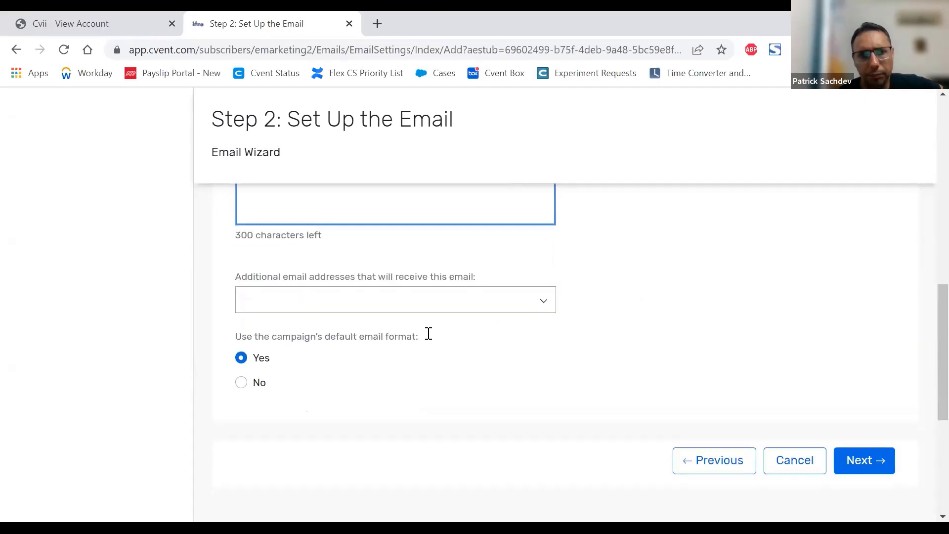
click(394, 306)
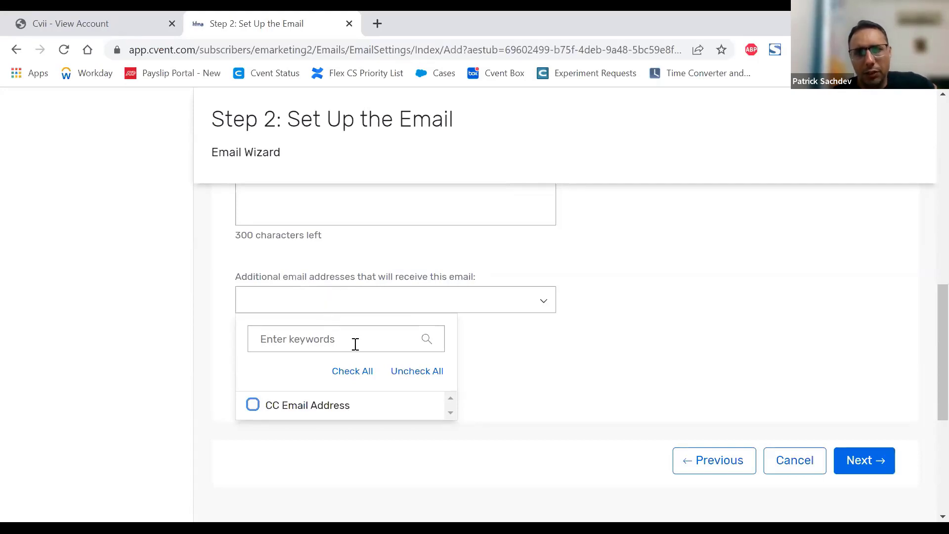
click(311, 409)
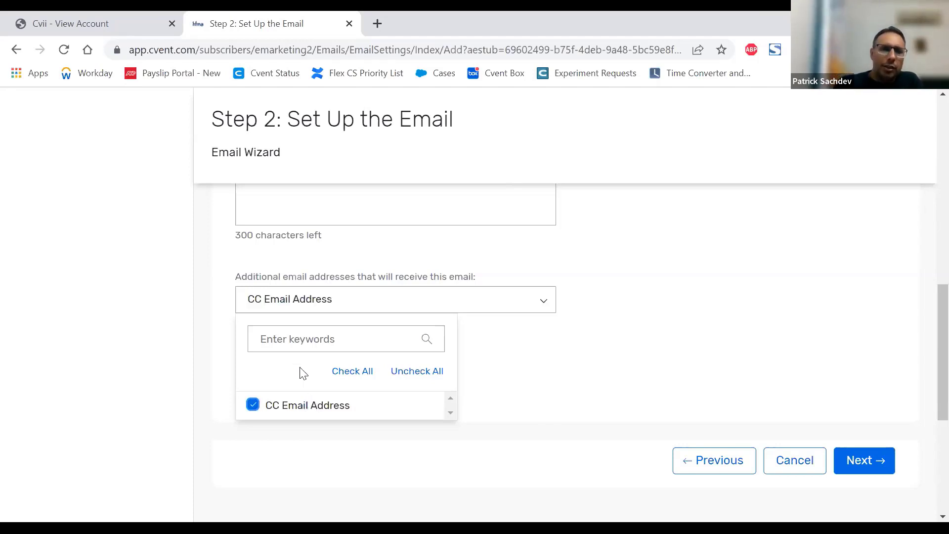
click(599, 310)
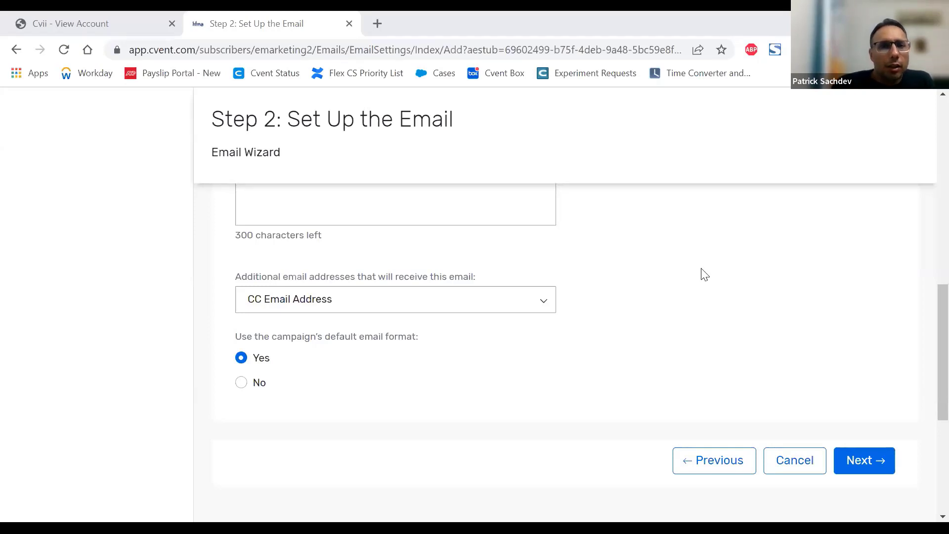
Step: Review the email's setup fields and switch its campaign back to Non-Campaign Emails
scroll(702, 272, down, 3)
scroll(704, 271, up, 10)
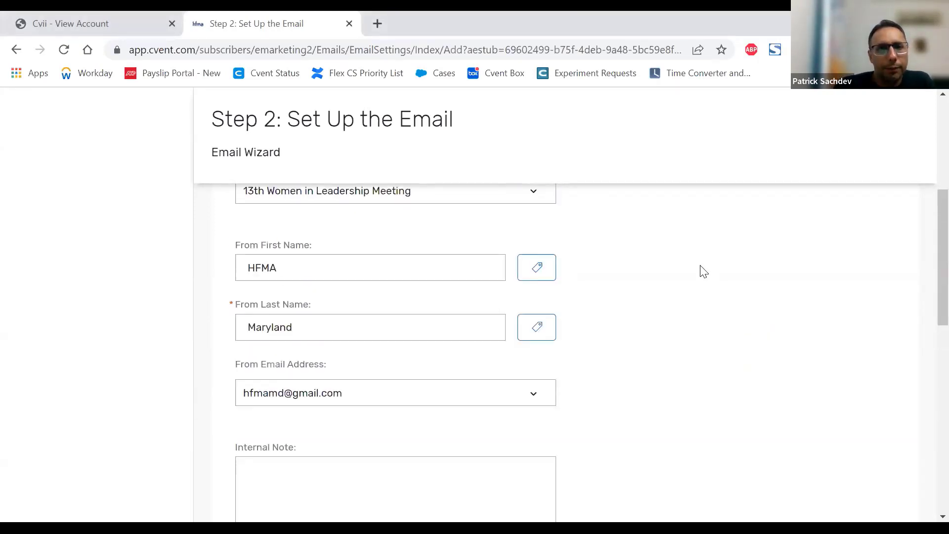
scroll(702, 271, down, 2)
scroll(701, 270, down, 5)
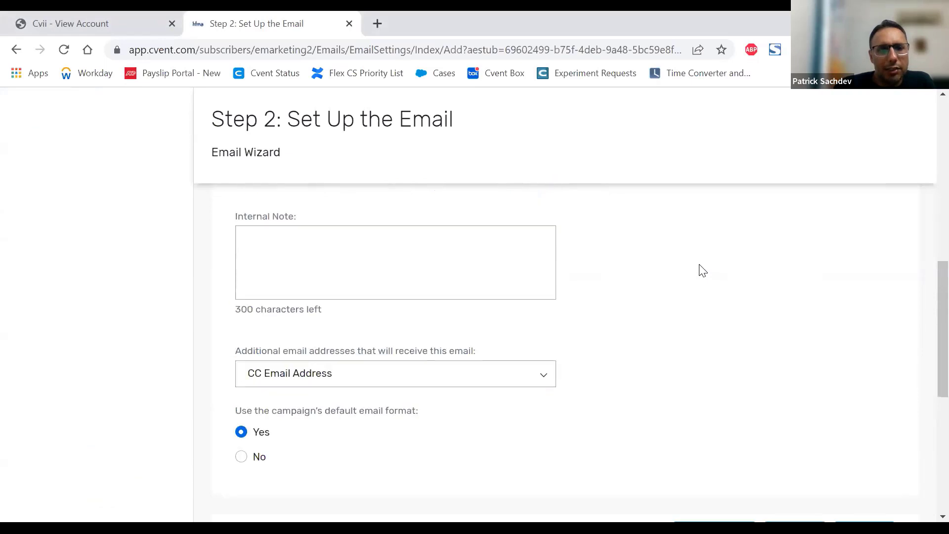
scroll(700, 269, up, 7)
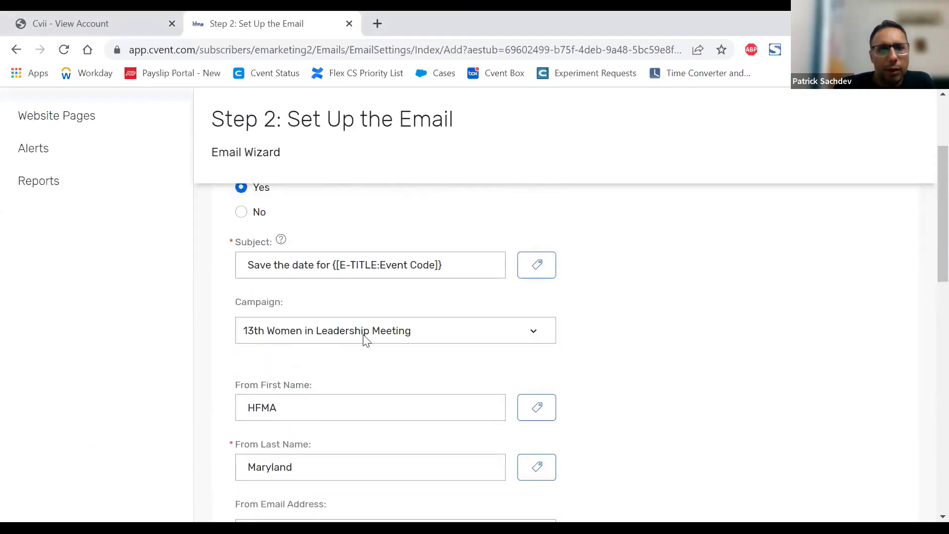
click(366, 340)
scroll(385, 207, up, 1)
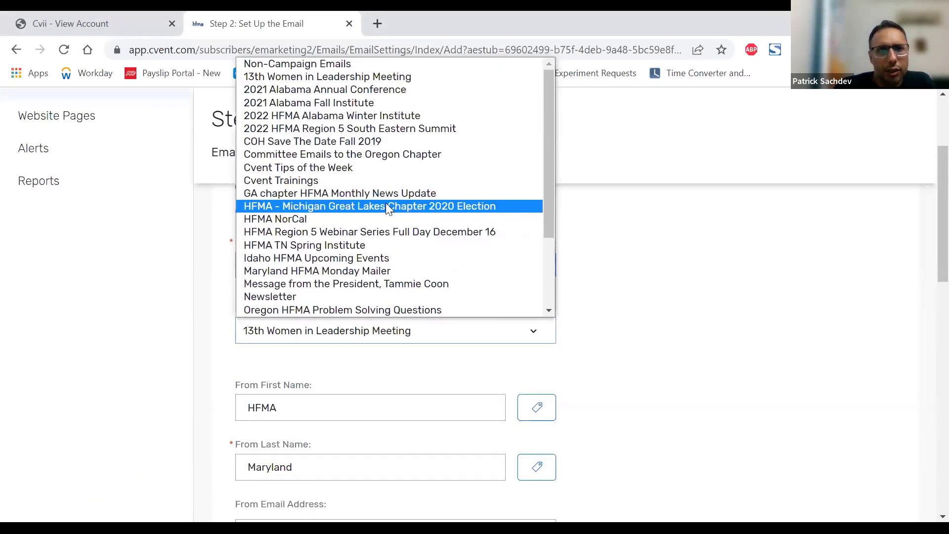
click(320, 62)
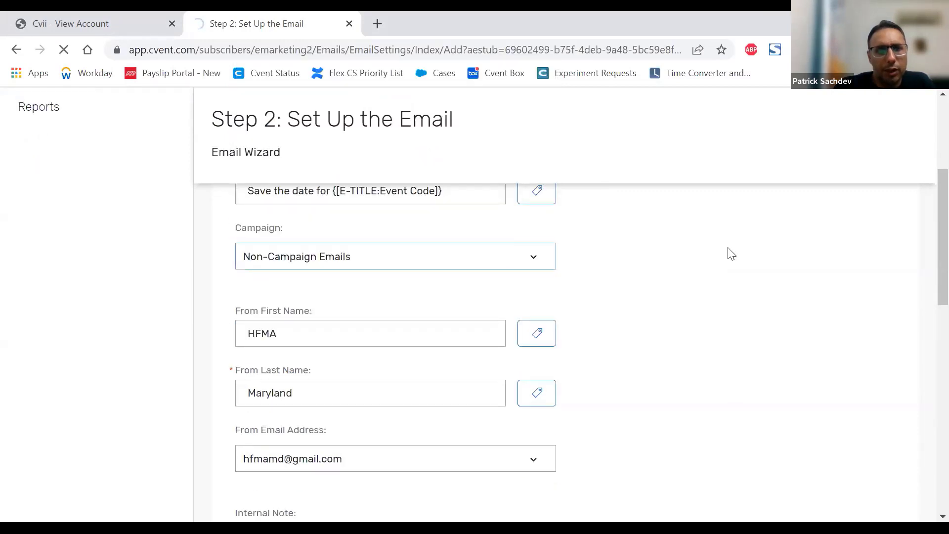
Step: Set the sender's From First Name to Test and From Last Name to HFMA
scroll(729, 252, down, 4)
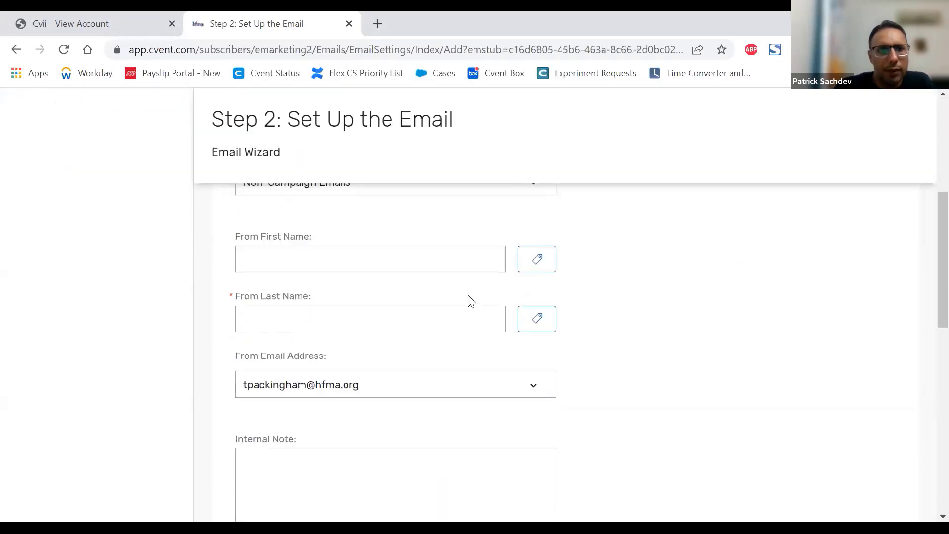
click(321, 260)
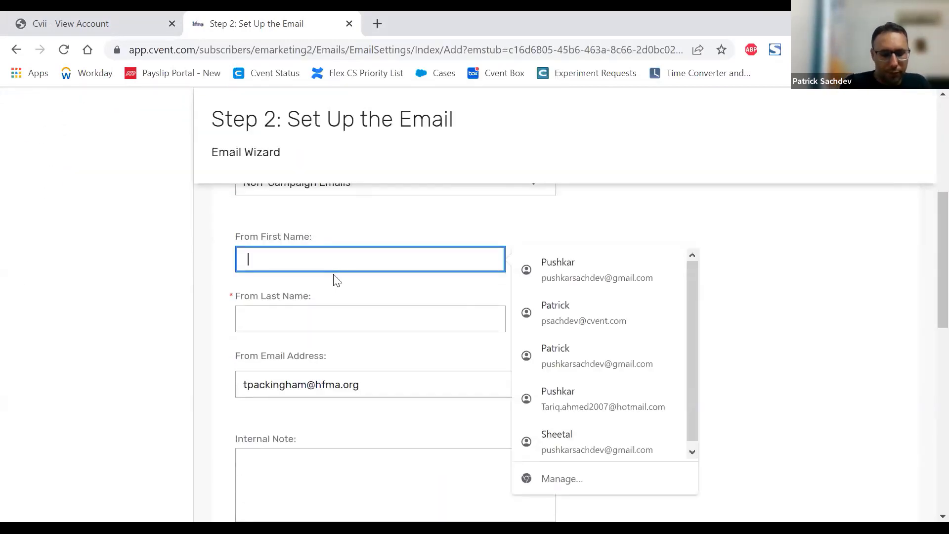
text(Test)
key(Tab)
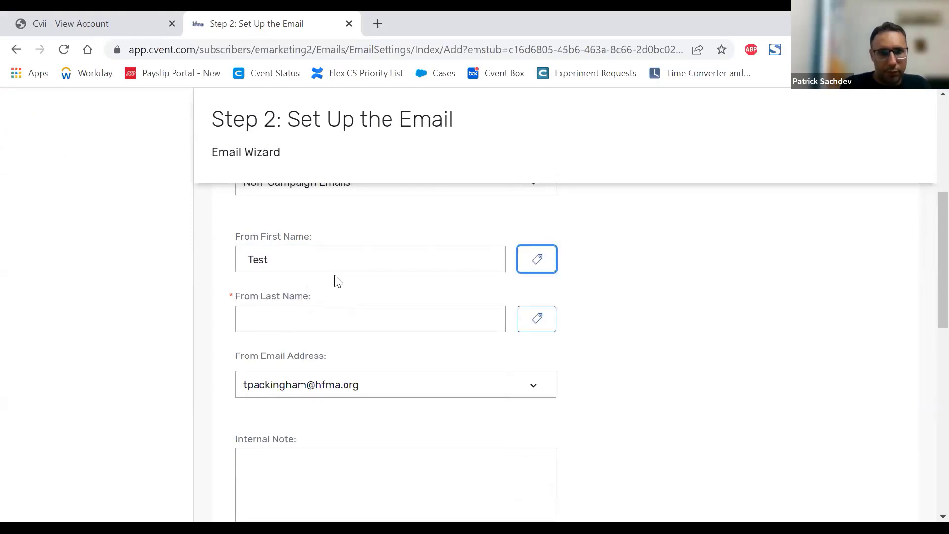
key(Tab)
text(HFMA)
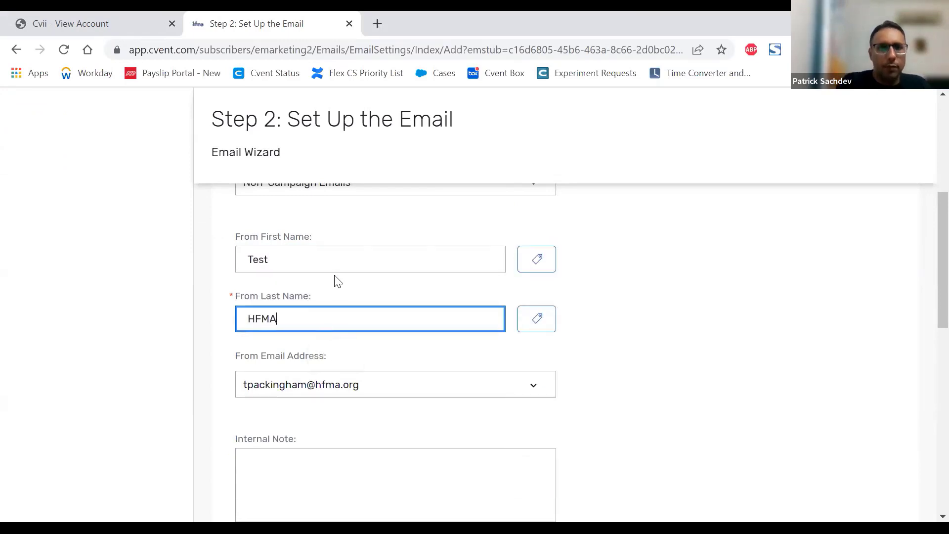
Step: Browse the available sender addresses for From Email Address and pick the first one beginning with c
click(450, 382)
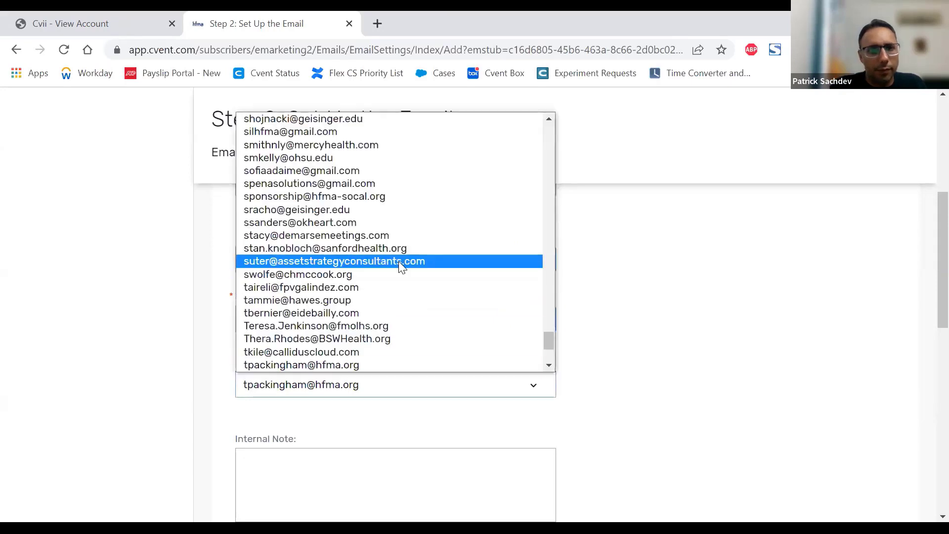
scroll(386, 242, up, 1)
scroll(378, 237, up, 15)
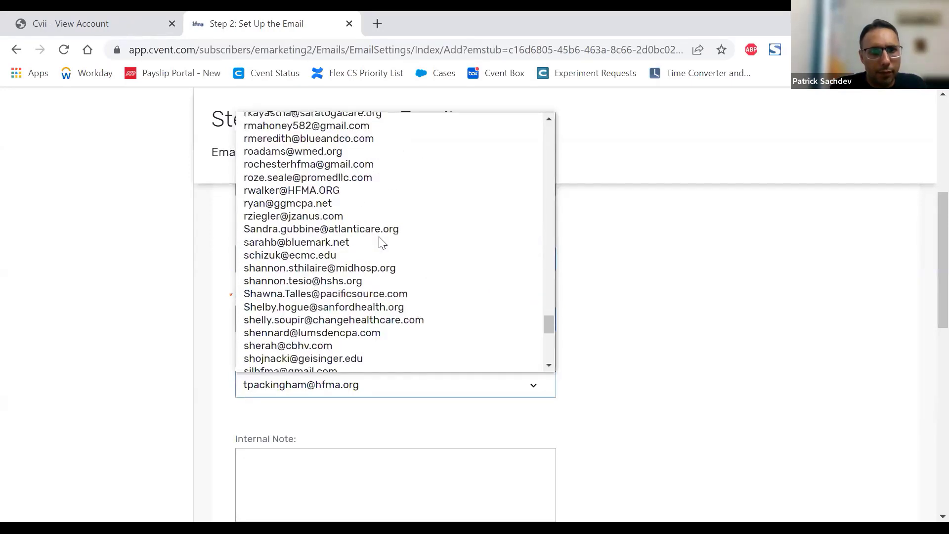
scroll(379, 238, up, 15)
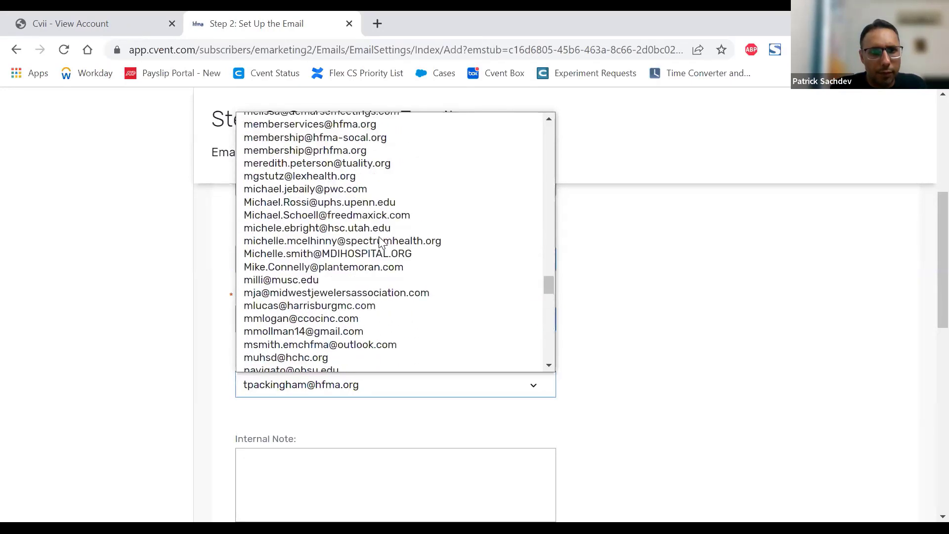
scroll(380, 242, up, 13)
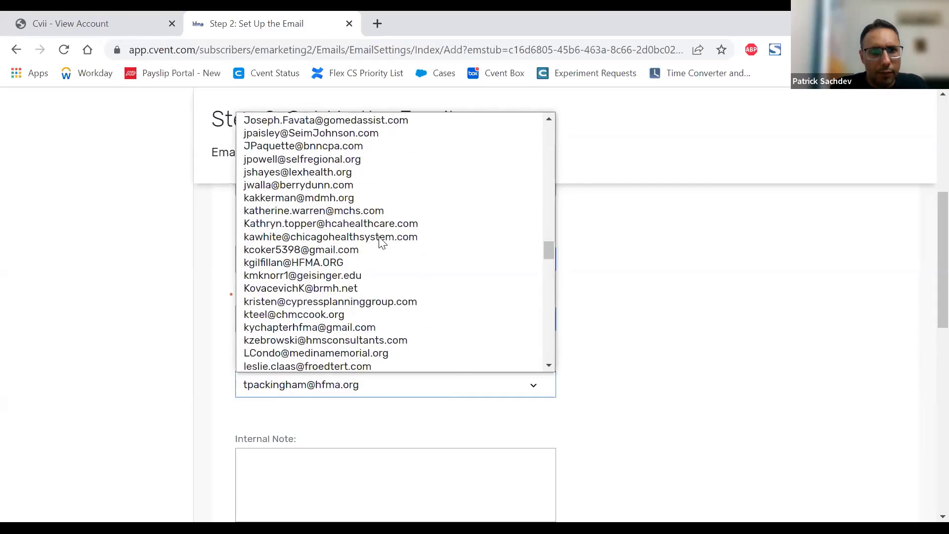
scroll(381, 242, up, 2)
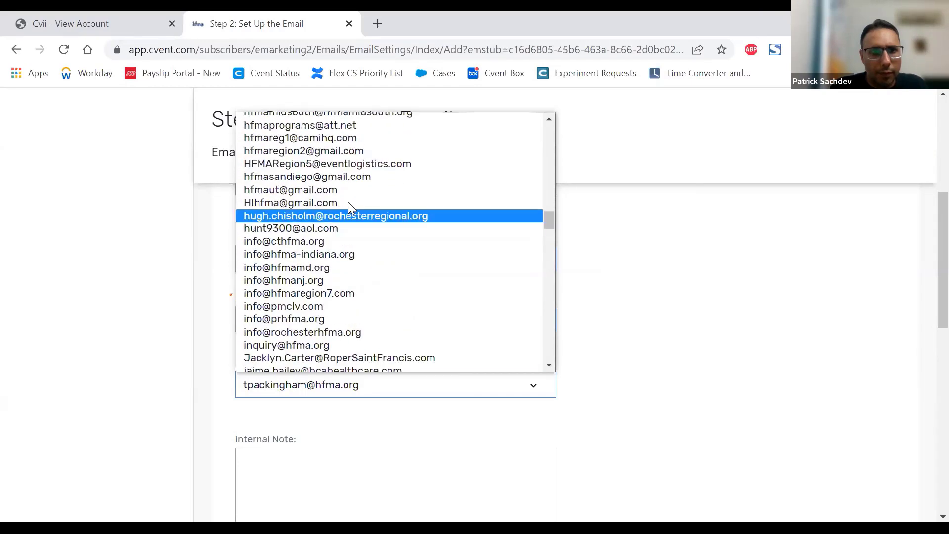
scroll(326, 196, up, 2)
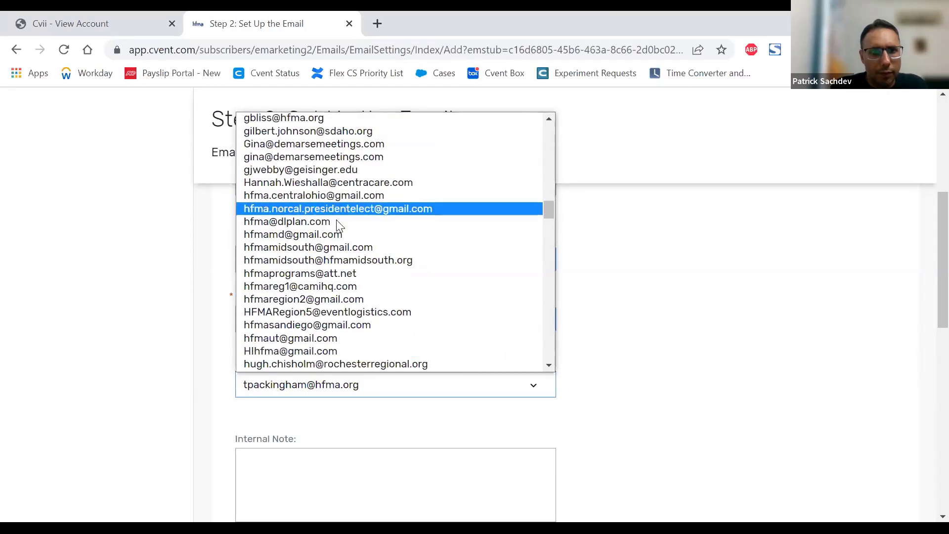
key(c)
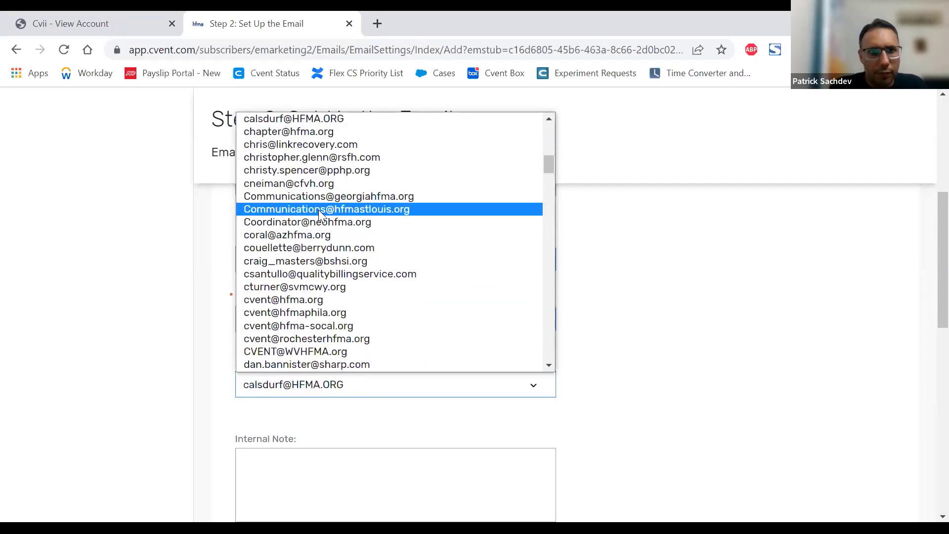
scroll(319, 209, up, 3)
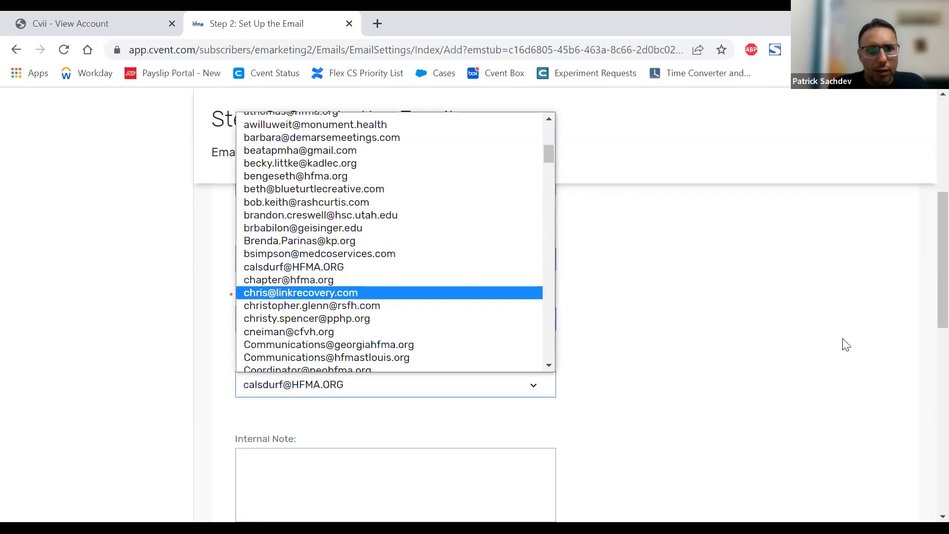
click(865, 392)
Step: Keep the default format for non-campaign emails and continue to creating the HTML content
scroll(867, 387, down, 3)
scroll(872, 390, down, 4)
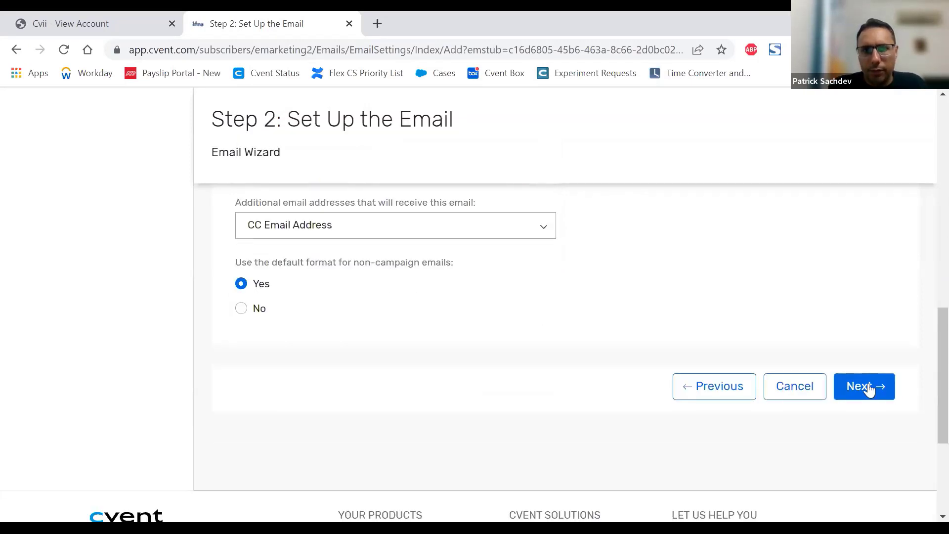
click(860, 386)
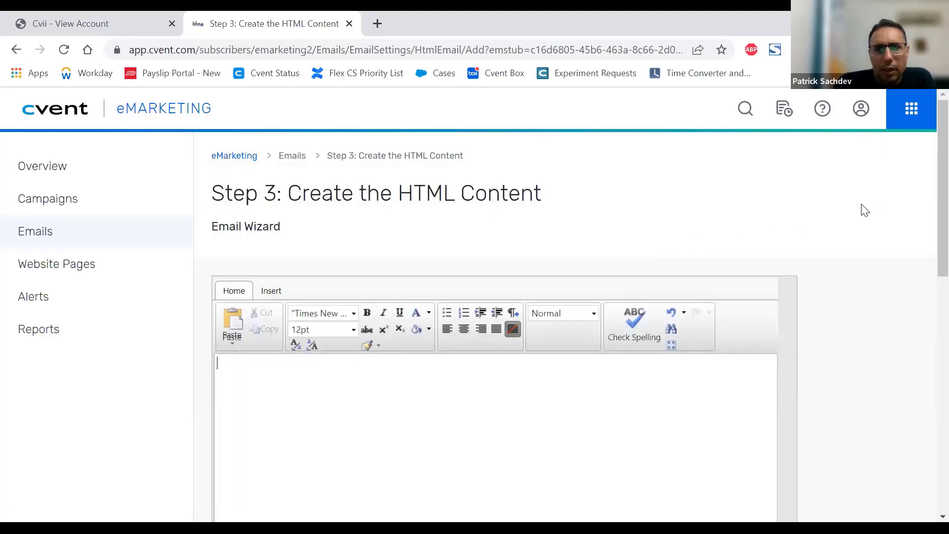
Step: Look over the email's content editor, including its HTML source view, and return to the Design view
scroll(864, 210, down, 3)
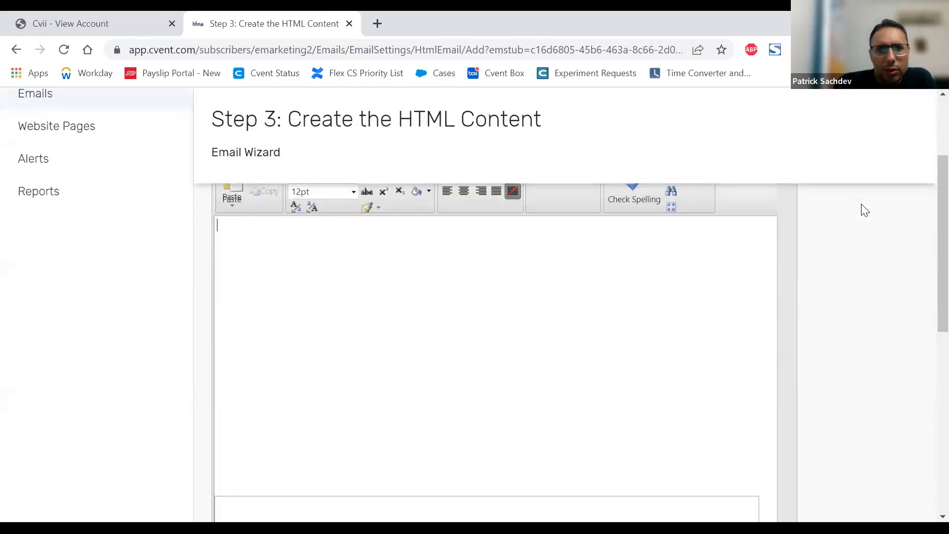
scroll(865, 210, up, 1)
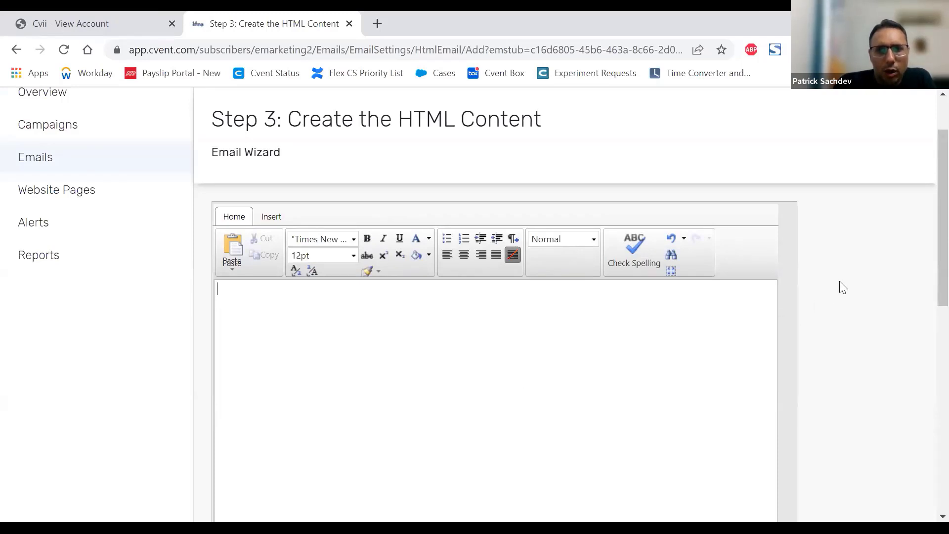
scroll(841, 287, down, 5)
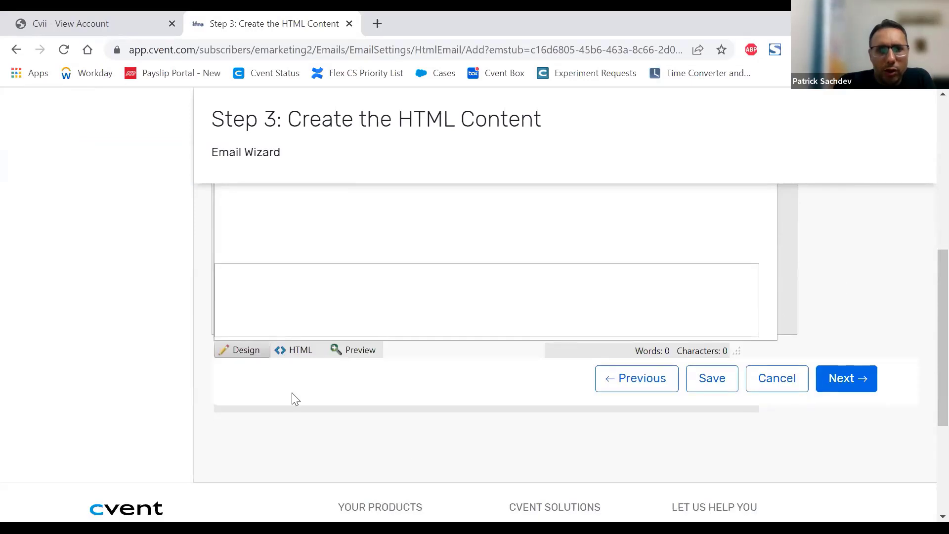
click(297, 356)
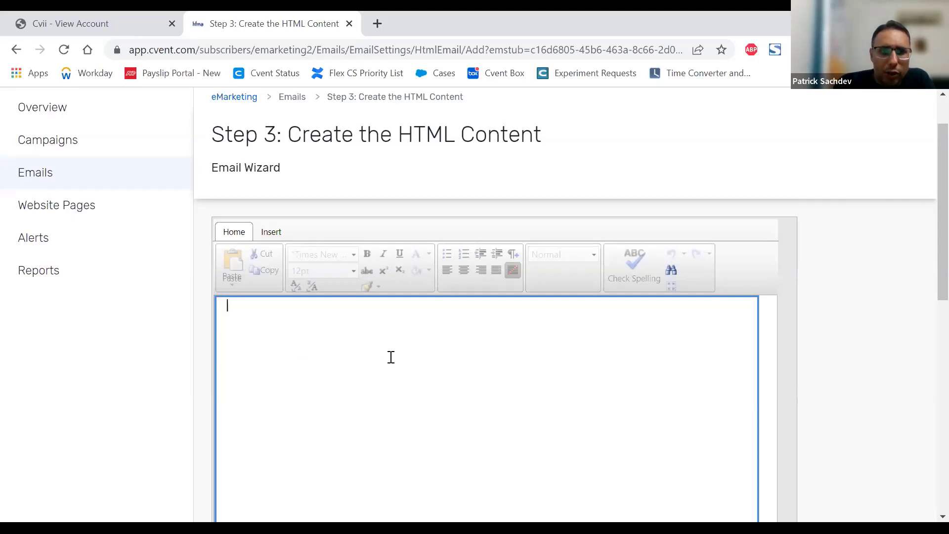
scroll(861, 267, down, 4)
scroll(863, 268, down, 2)
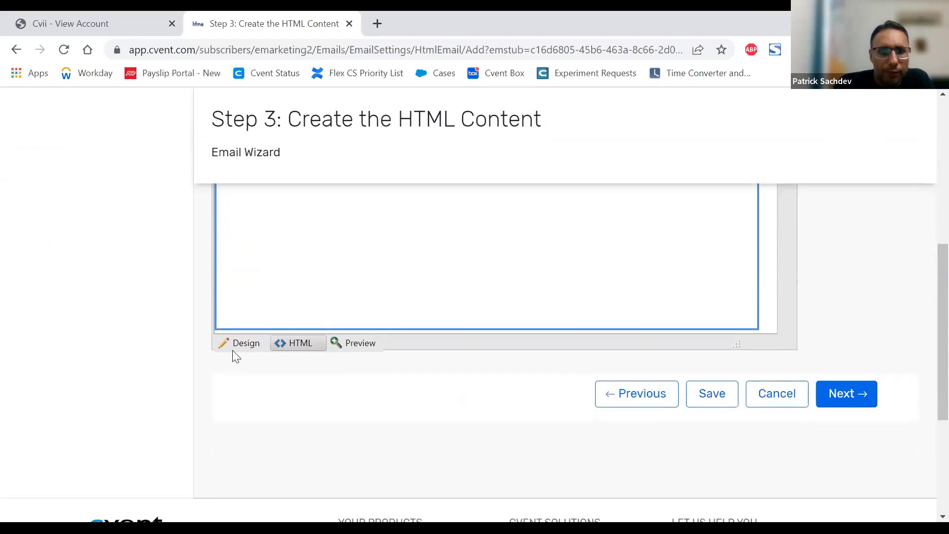
click(243, 344)
scroll(475, 337, up, 5)
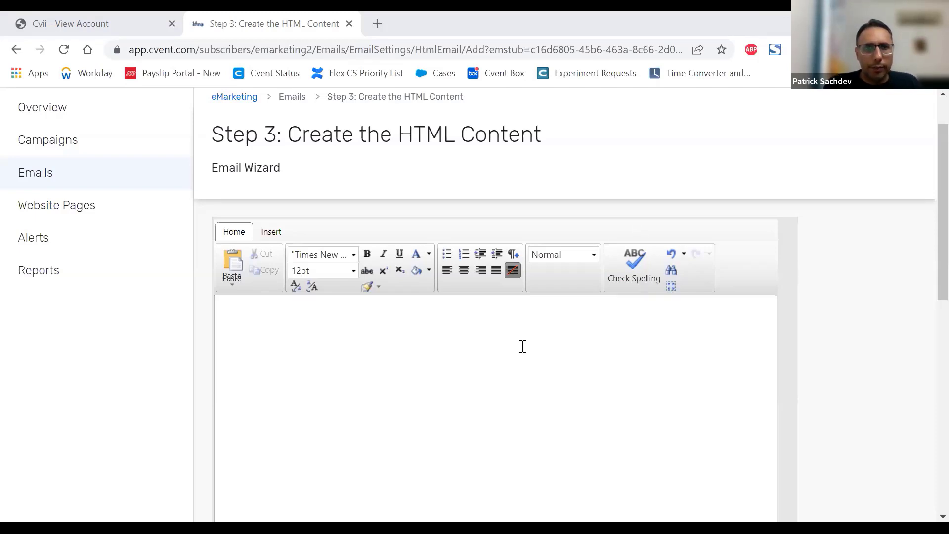
Step: Paste the copied Lorem Ipsum paragraph into the email body and add blank lines below it
text(Lorem Ipsum is simply dummy text of the printing and typesetting industry. Lorem Ipsum has been the industry's standard dummy text ever since the 1500s, when an unknown printer took a galley of type and scrambled it to make a type specimen book. It has survived not only five centuries, but also the leap into electronic typesetting, remaining essentially unchanged. It was popularised in the 1960s with the release of Letraset sheets containing Lorem Ipsum passages, and more recently with desktop publishing software like Aldus PageMaker including versions of Lorem Ipsum.)
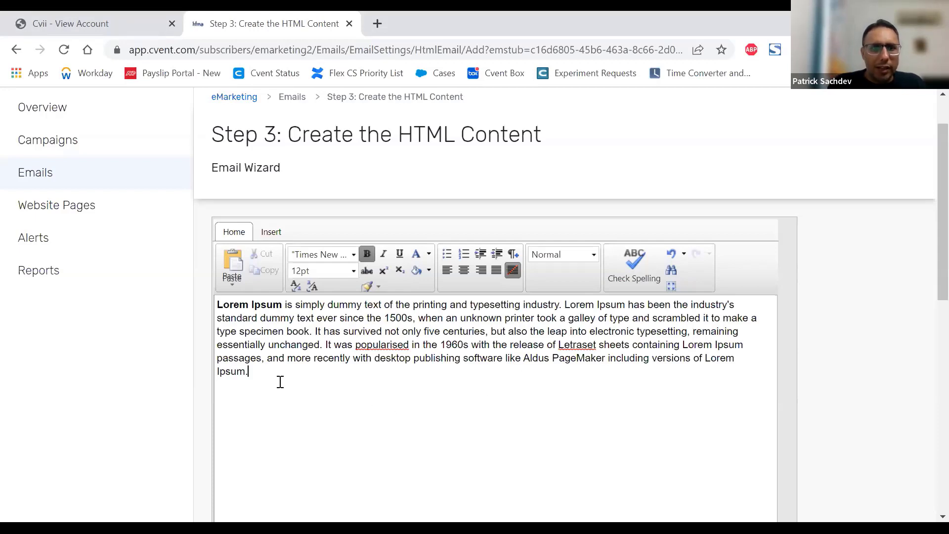
key(Return)
key(Return)
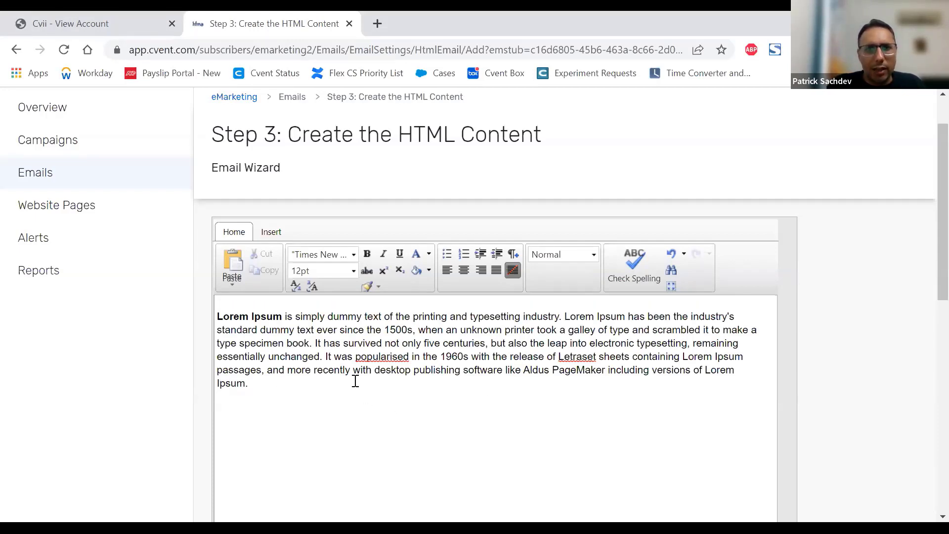
Step: Insert the Banner 3 image from the media library folder 00-Flex Banner and Stock Images below the paragraph
click(270, 236)
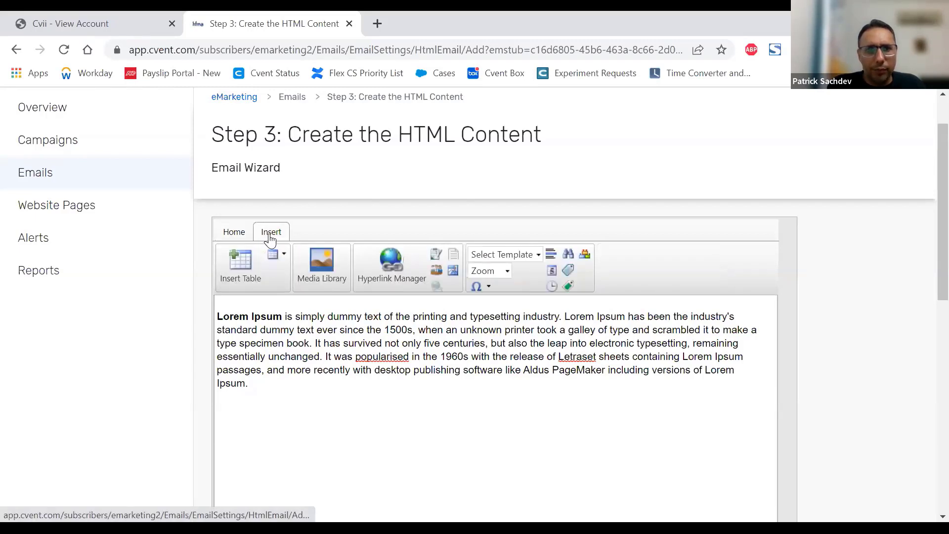
click(326, 262)
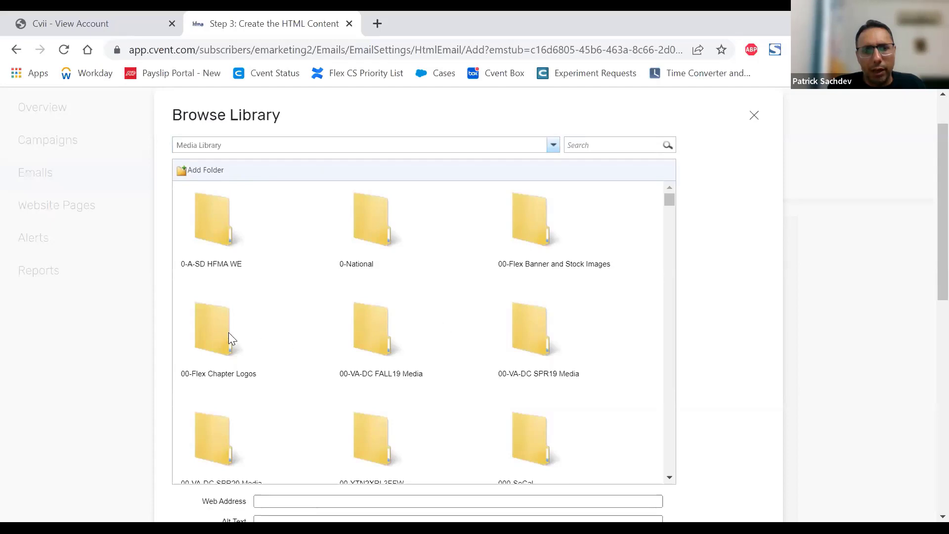
scroll(322, 339, down, 2)
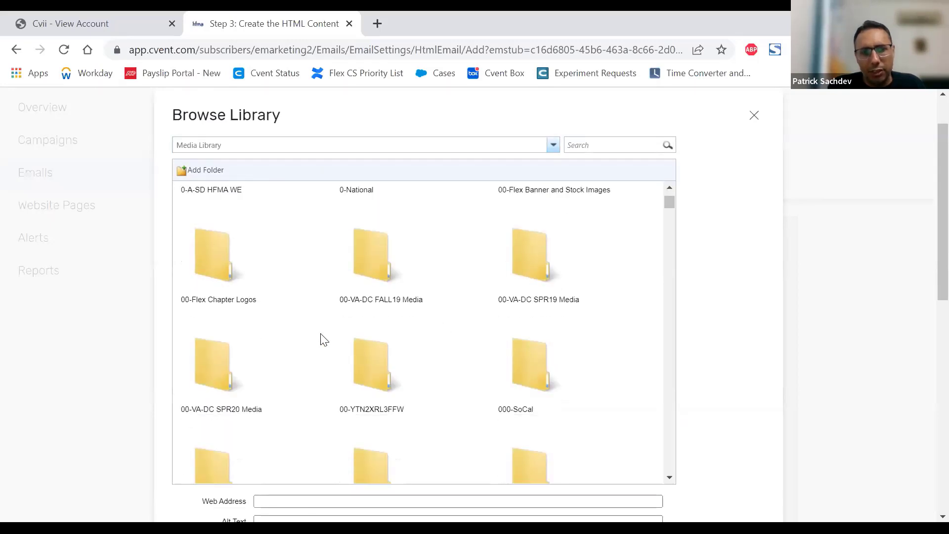
scroll(483, 365, up, 2)
click(527, 240)
double_click(525, 236)
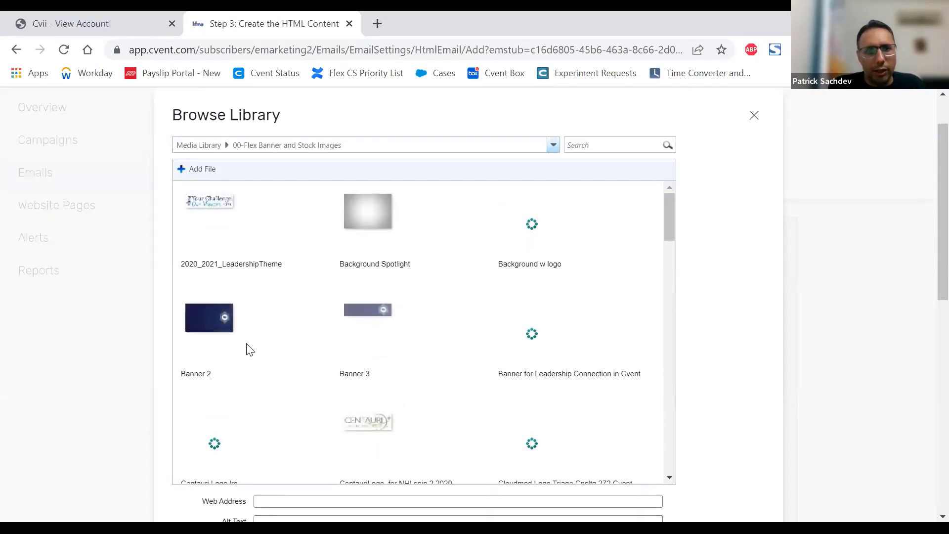
click(372, 320)
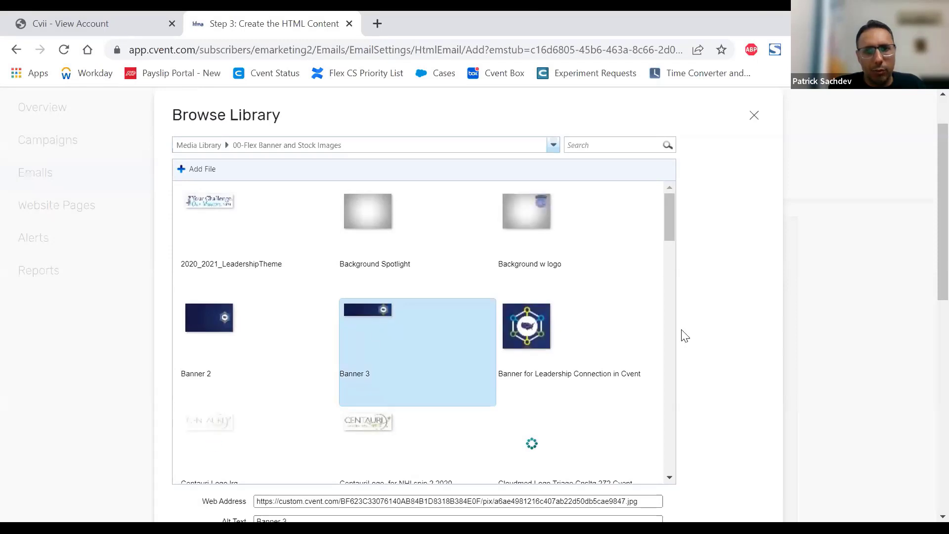
scroll(731, 328, down, 5)
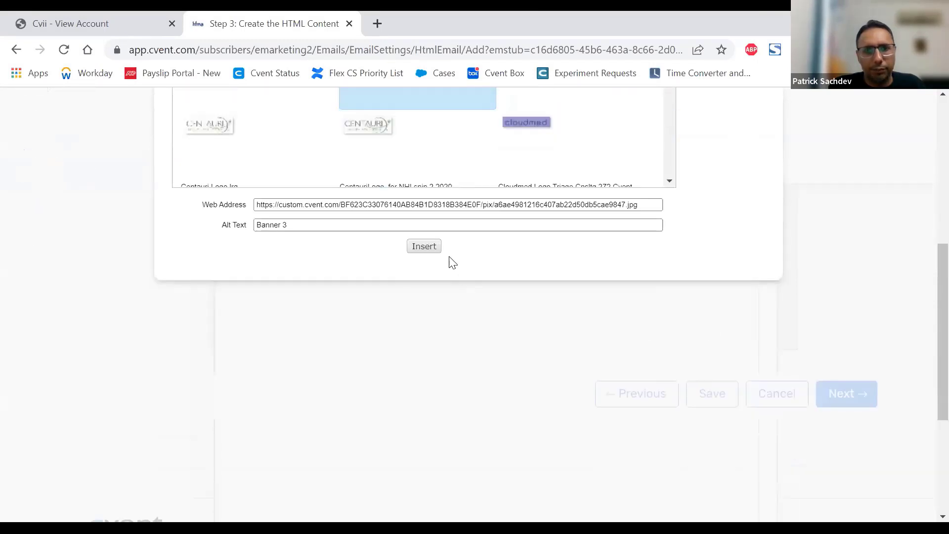
click(426, 247)
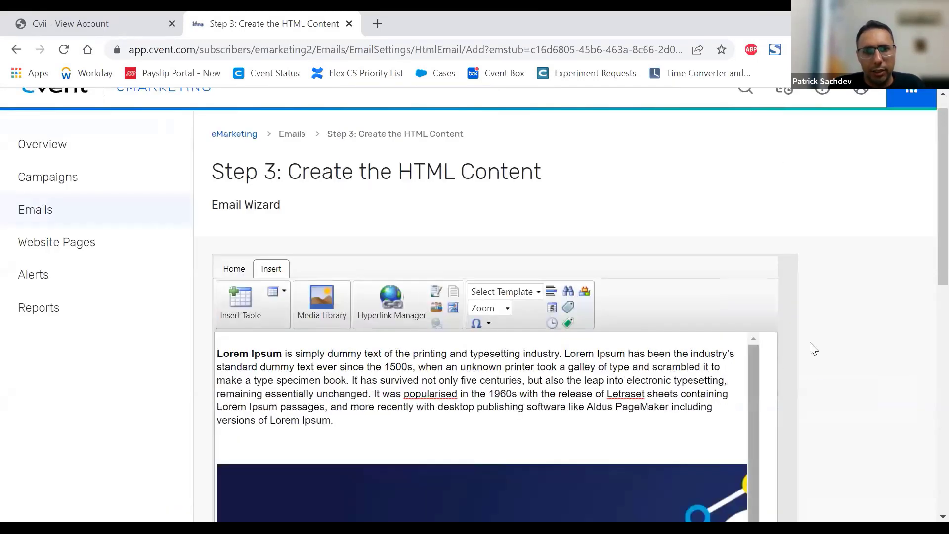
Step: Reduce the width of the inserted banner so that it fits within the email body
scroll(836, 331, down, 3)
click(611, 364)
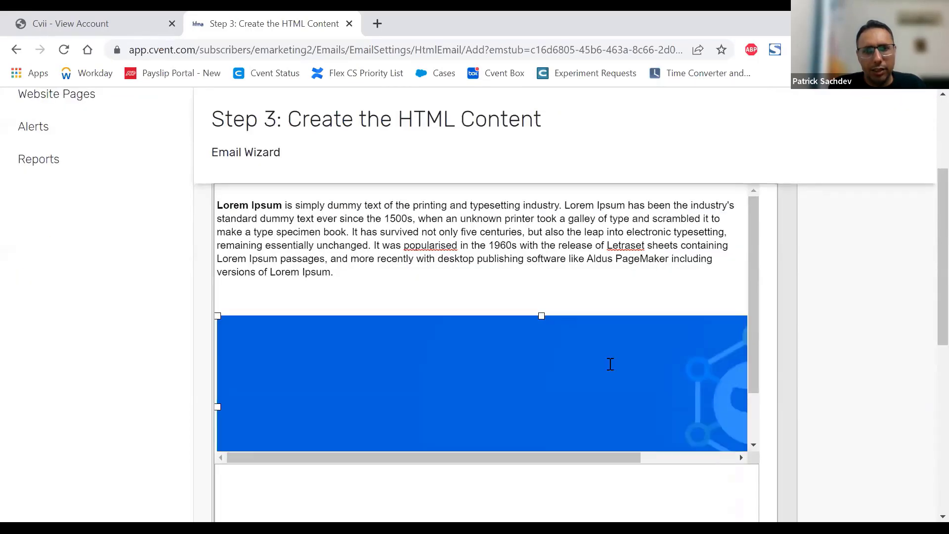
scroll(867, 252, down, 3)
scroll(867, 252, down, 5)
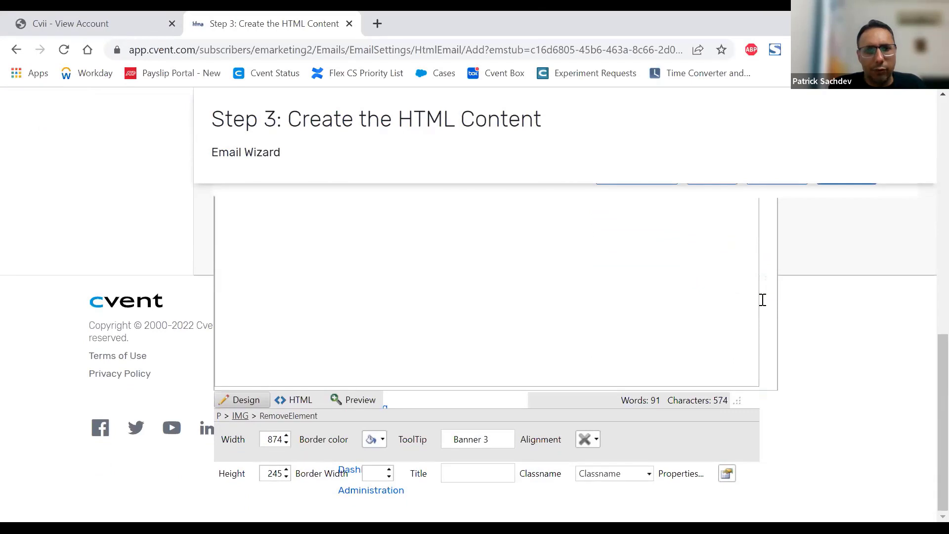
double_click(266, 439)
text(650)
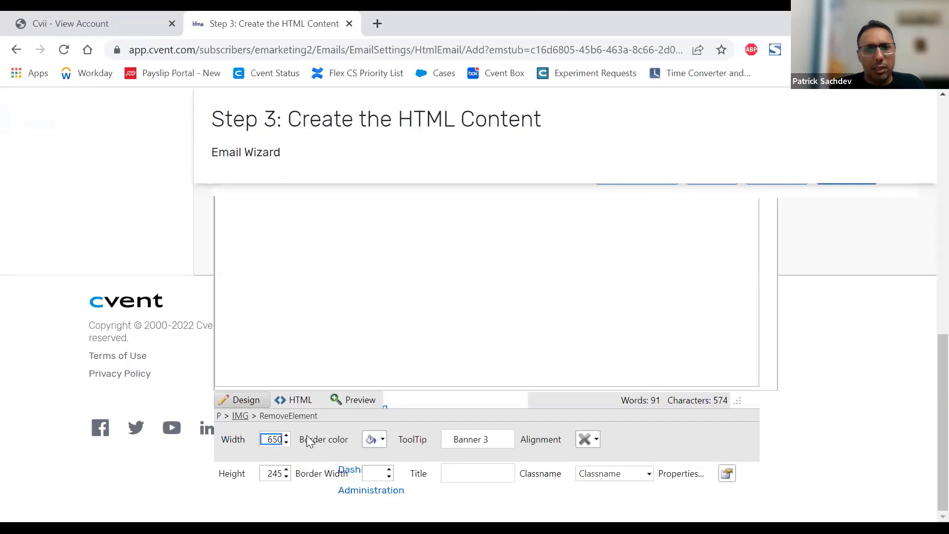
click(847, 348)
scroll(855, 340, up, 1)
scroll(857, 345, up, 5)
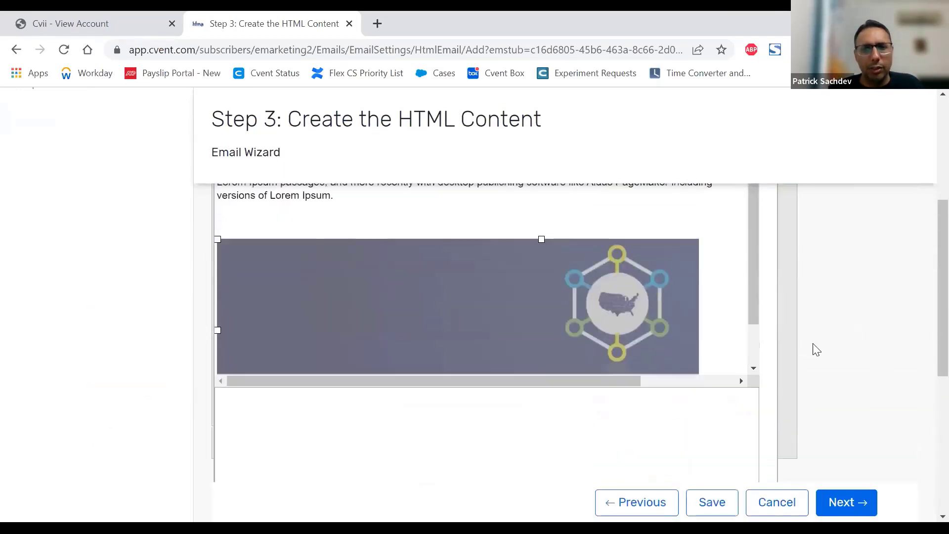
click(715, 310)
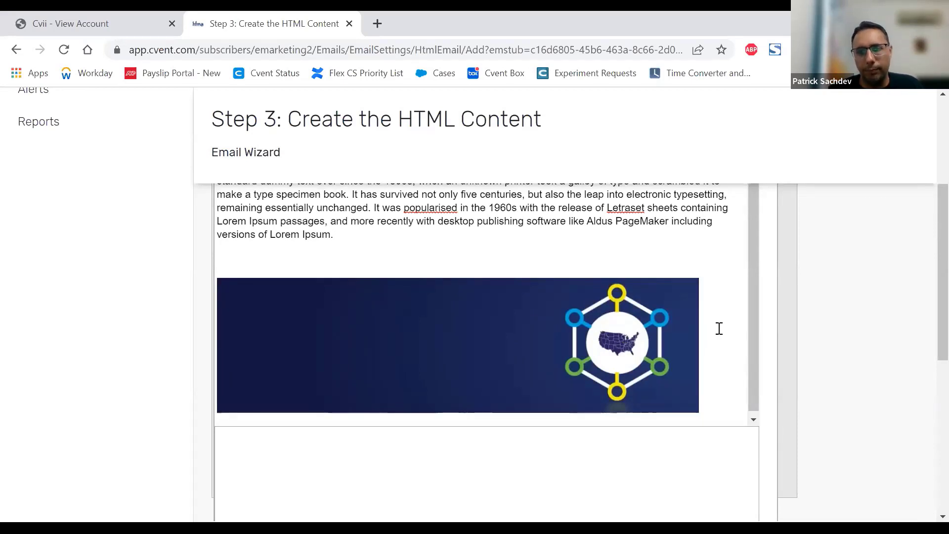
Step: Move the banner image from below the Lorem Ipsum paragraph to the top of the email, above the paragraph
click(533, 348)
scroll(533, 348, up, 5)
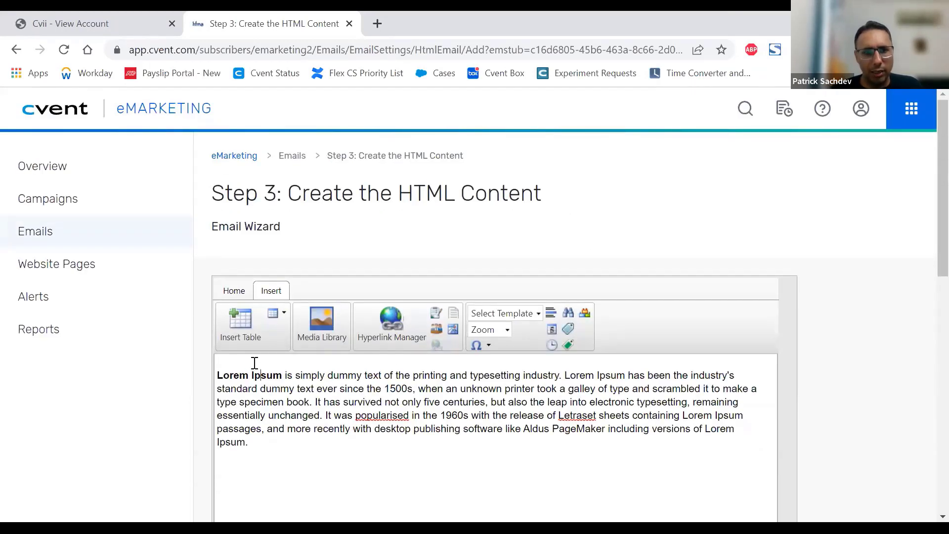
key(Return)
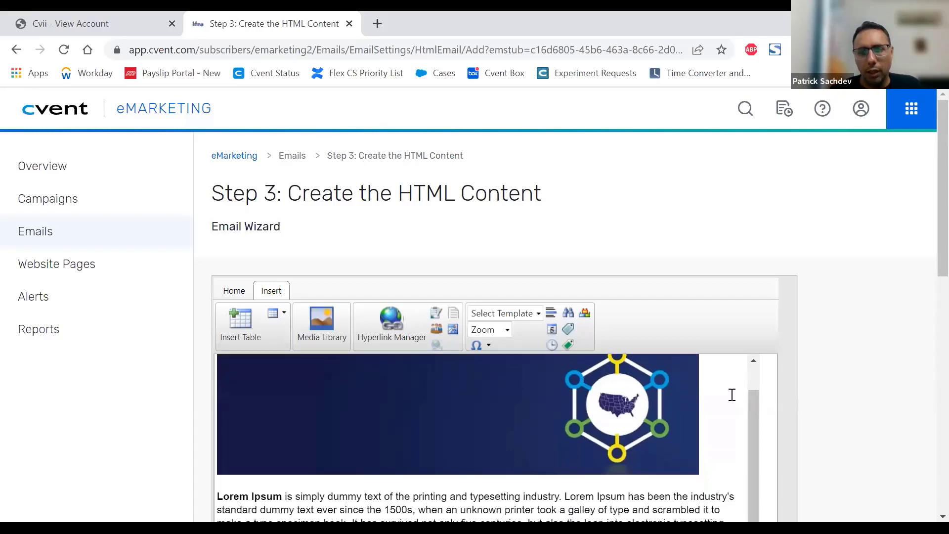
Step: Add a greeting line reading "Dear" between the banner and the Lorem Ipsum paragraph
scroll(801, 386, down, 3)
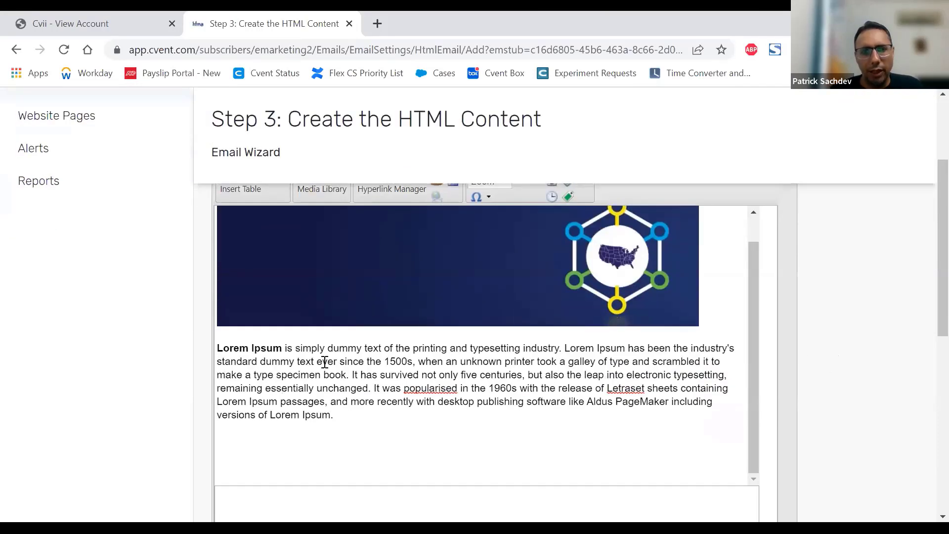
scroll(378, 417, down, 2)
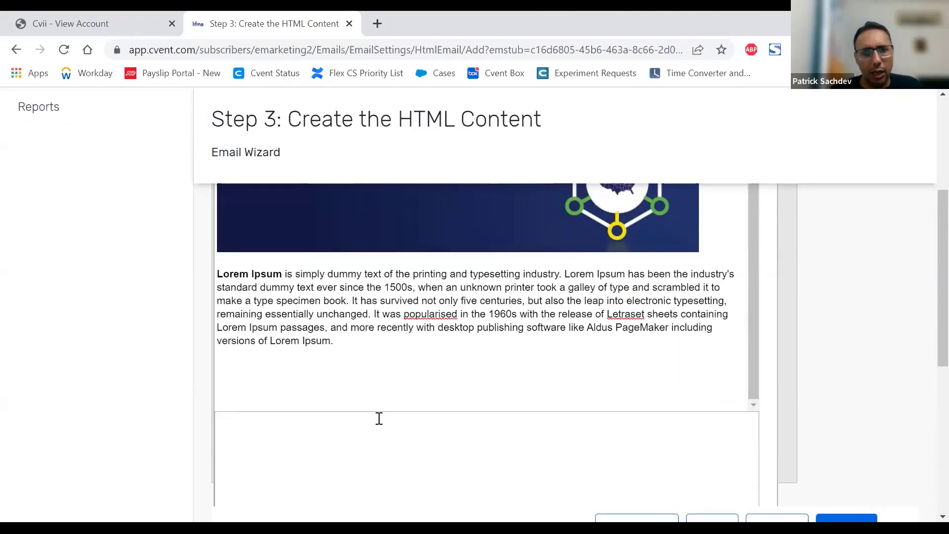
click(279, 383)
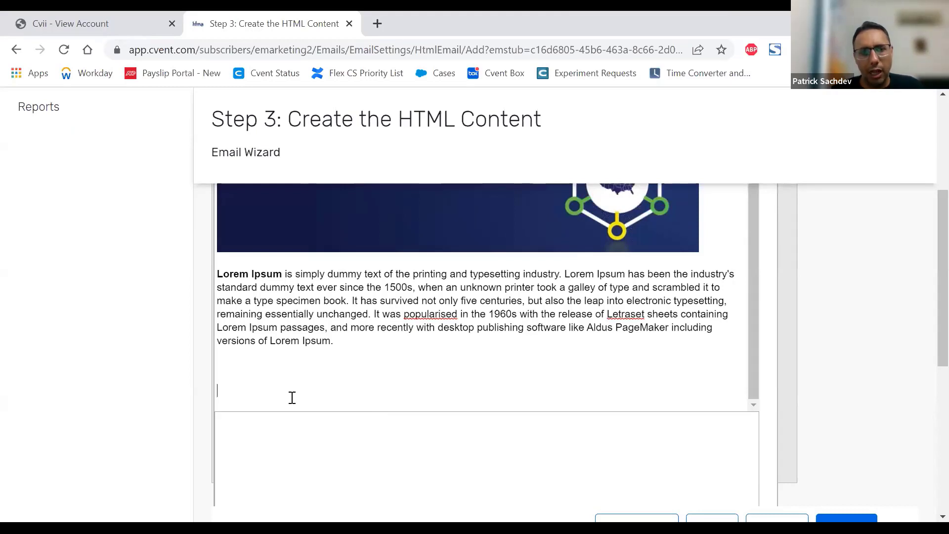
scroll(292, 396, up, 1)
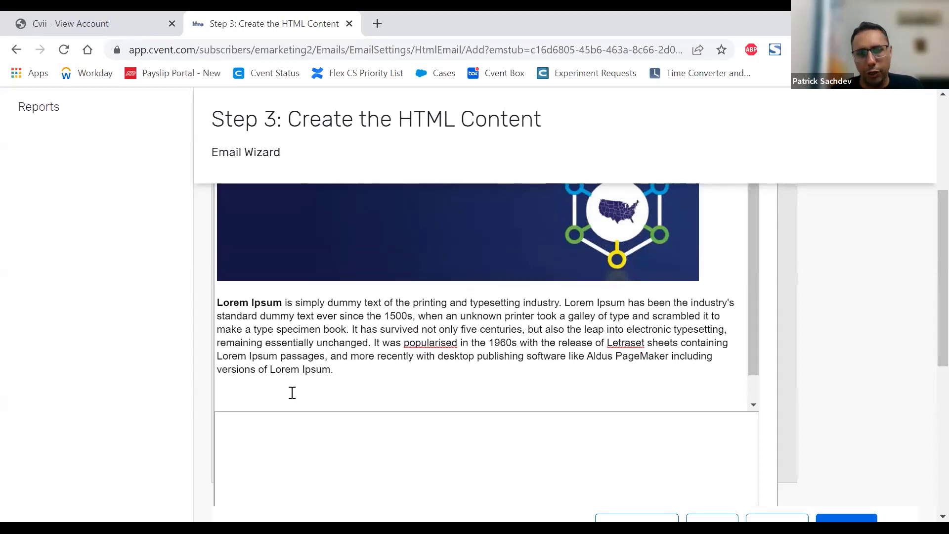
scroll(292, 393, down, 1)
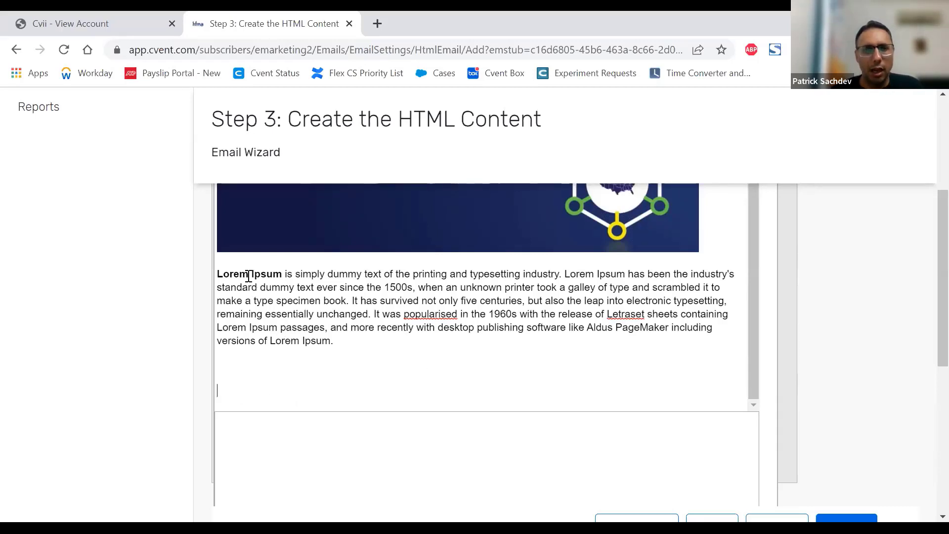
click(221, 272)
key(Return)
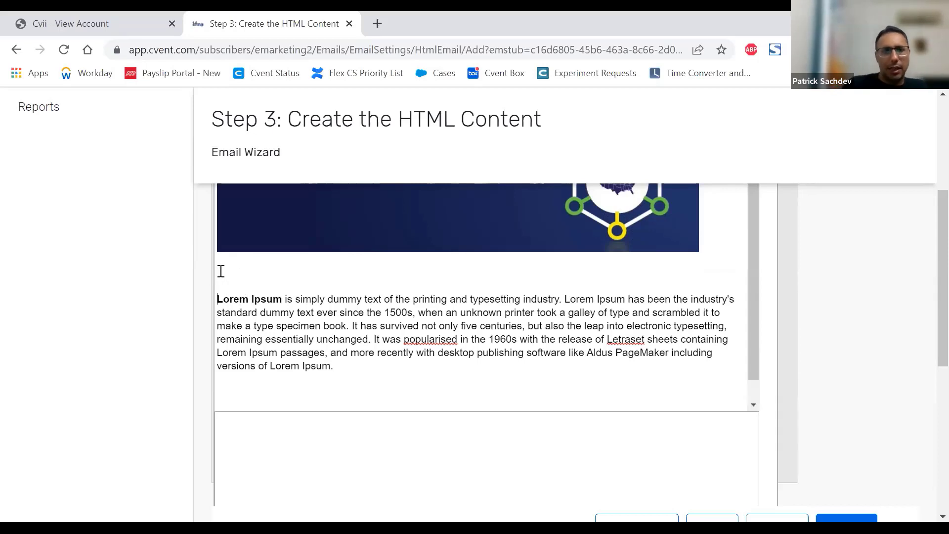
text(Dear)
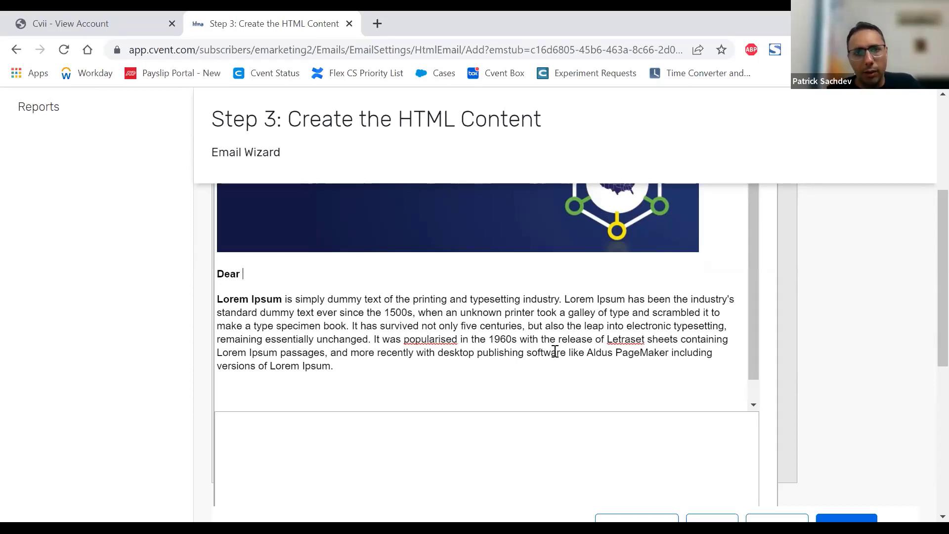
Step: Open the data tag selection to insert a tag after "Dear", ready to search by tag name
scroll(556, 351, up, 5)
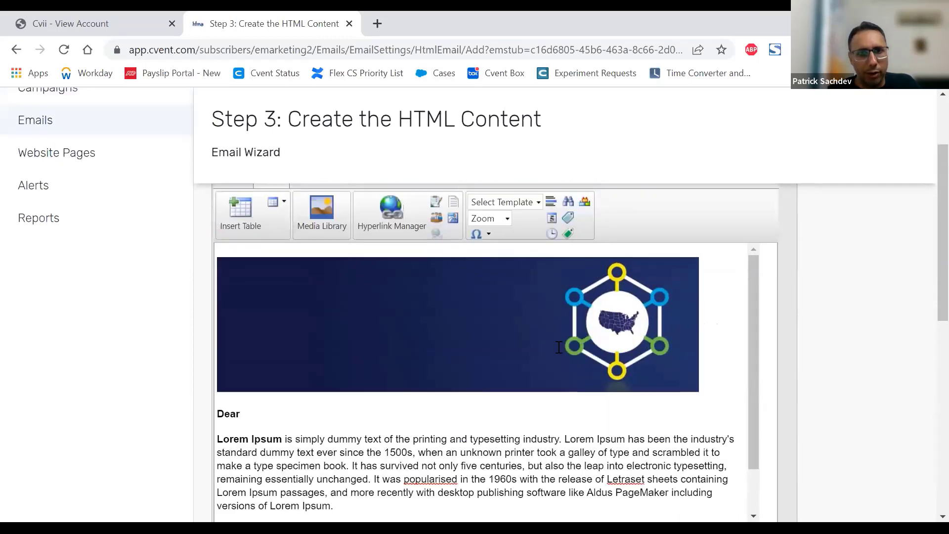
scroll(559, 347, up, 1)
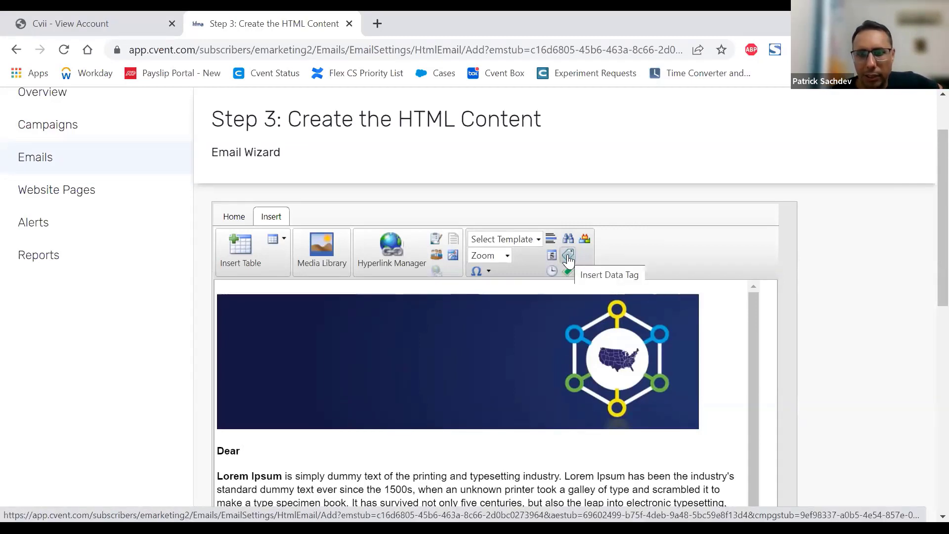
click(568, 257)
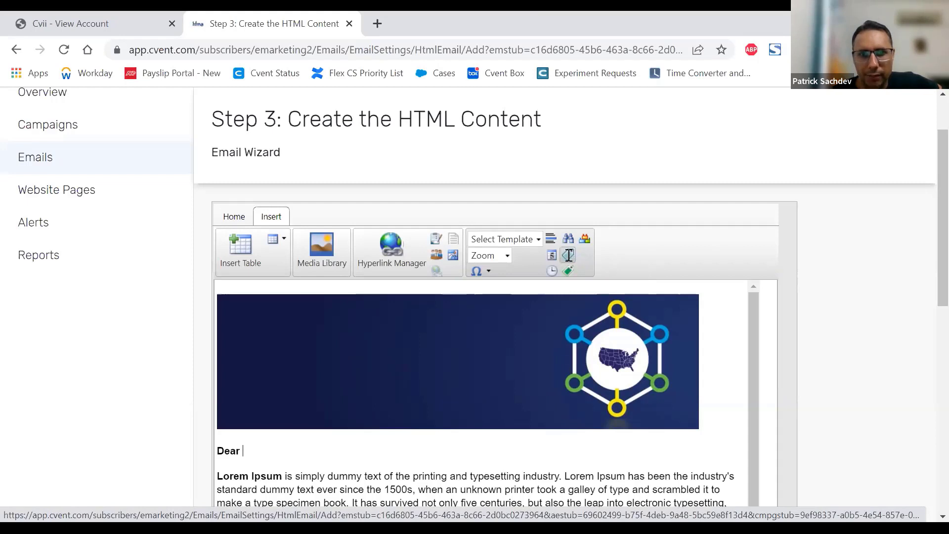
click(610, 259)
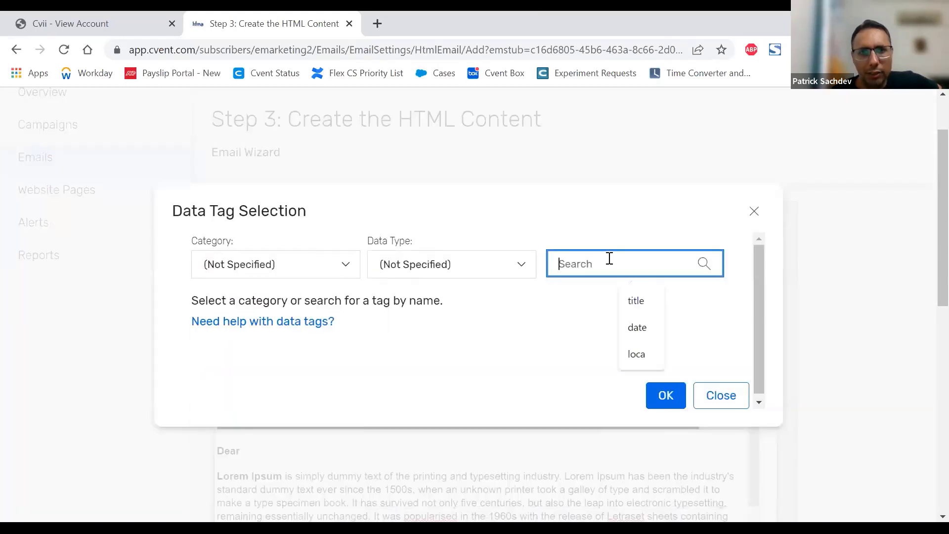
text(c)
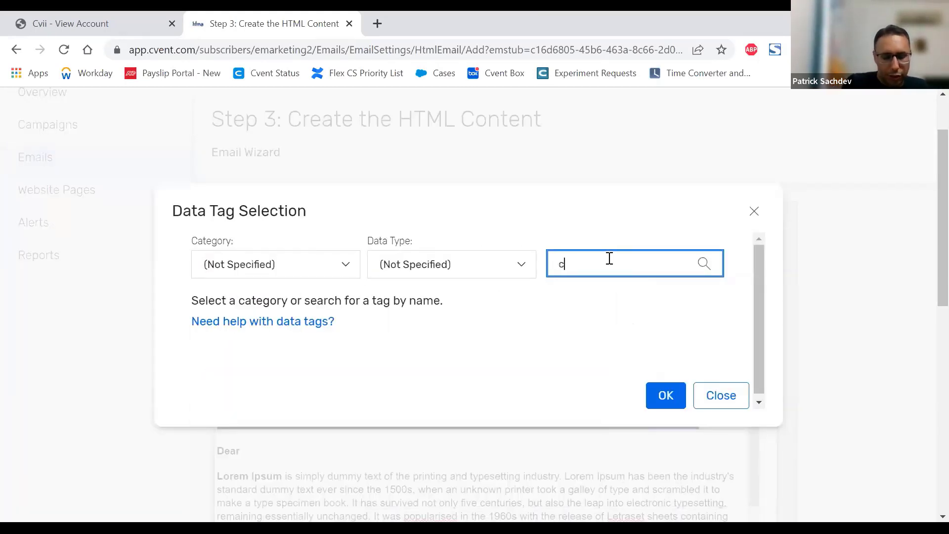
text(ontact)
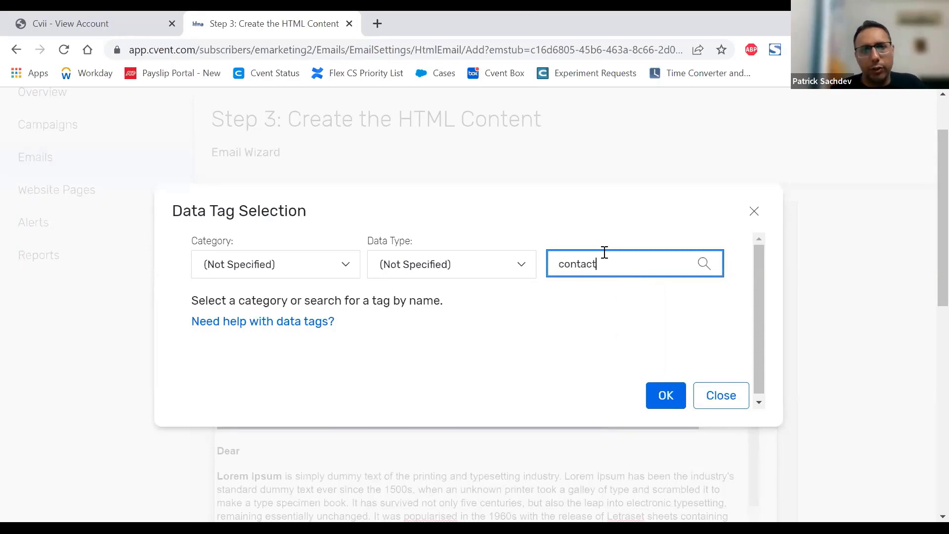
key(ctrl+a)
key(BackSpace)
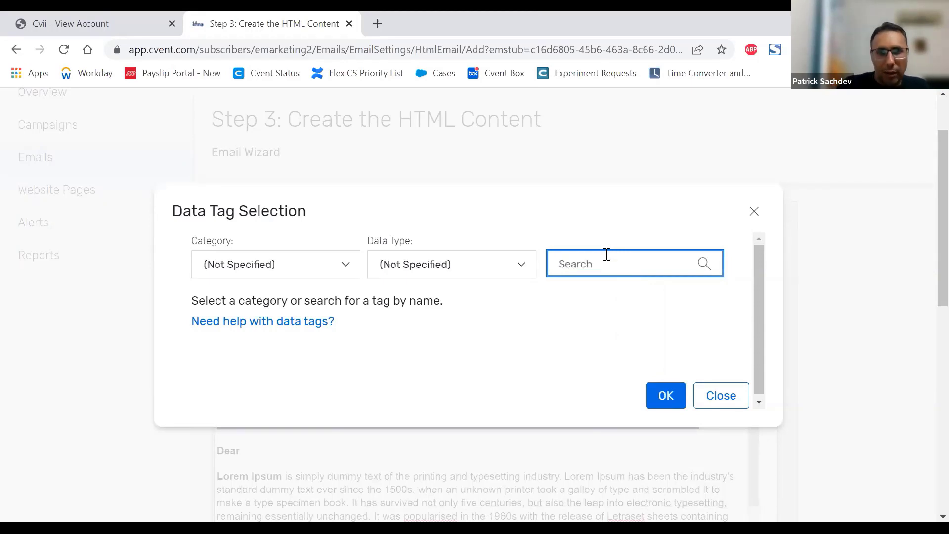
Step: Search the data tags for "name" and insert the Contact First Name tag after "Dear"
text(name)
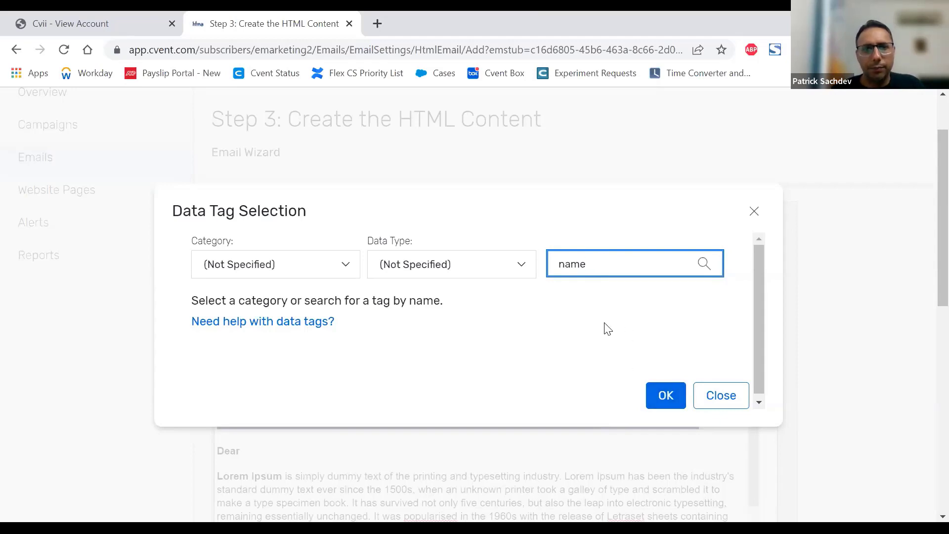
key(Return)
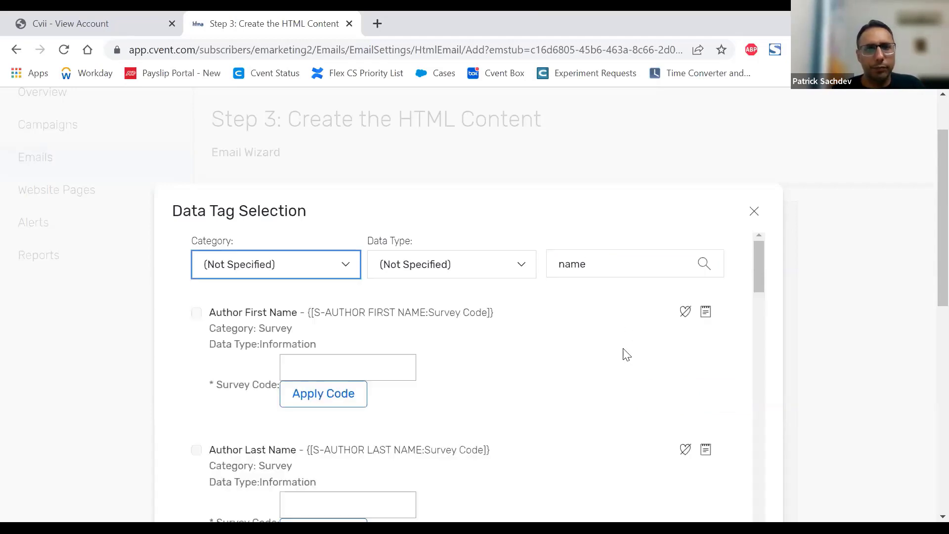
scroll(561, 328, down, 9)
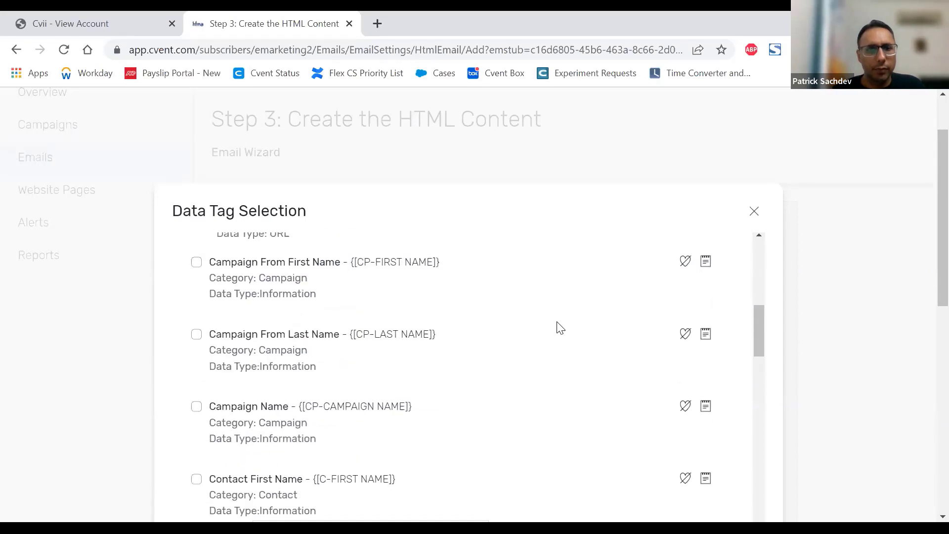
scroll(560, 328, down, 3)
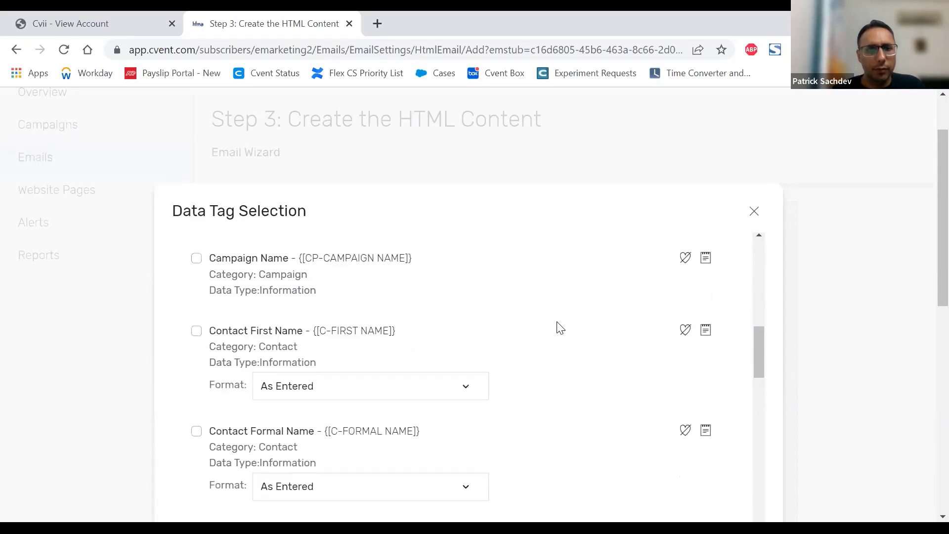
click(196, 331)
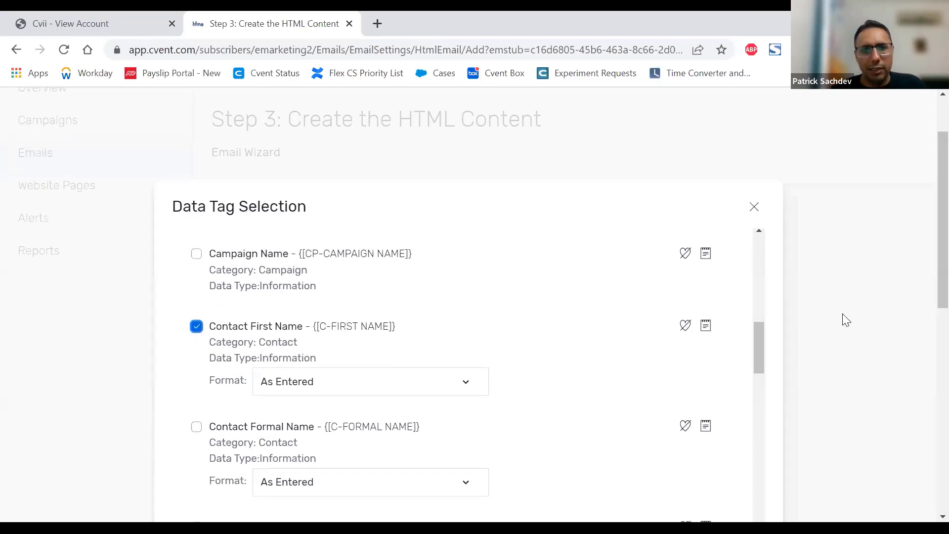
scroll(846, 321, down, 6)
click(682, 357)
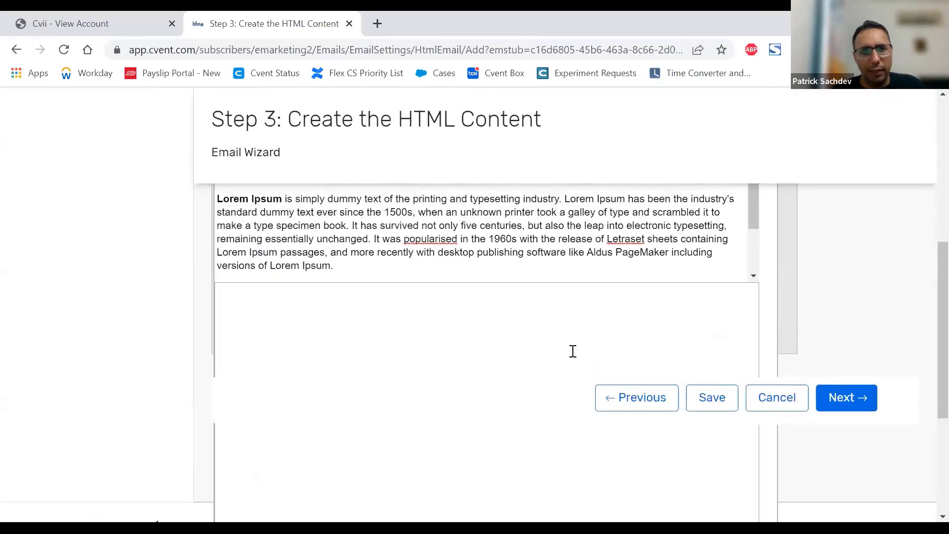
scroll(573, 351, up, 3)
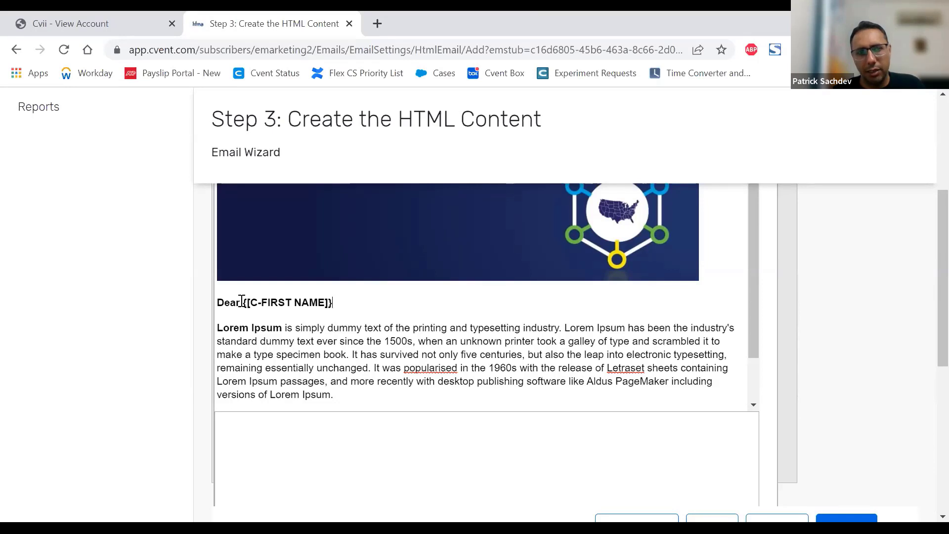
drag(243, 301, 334, 299)
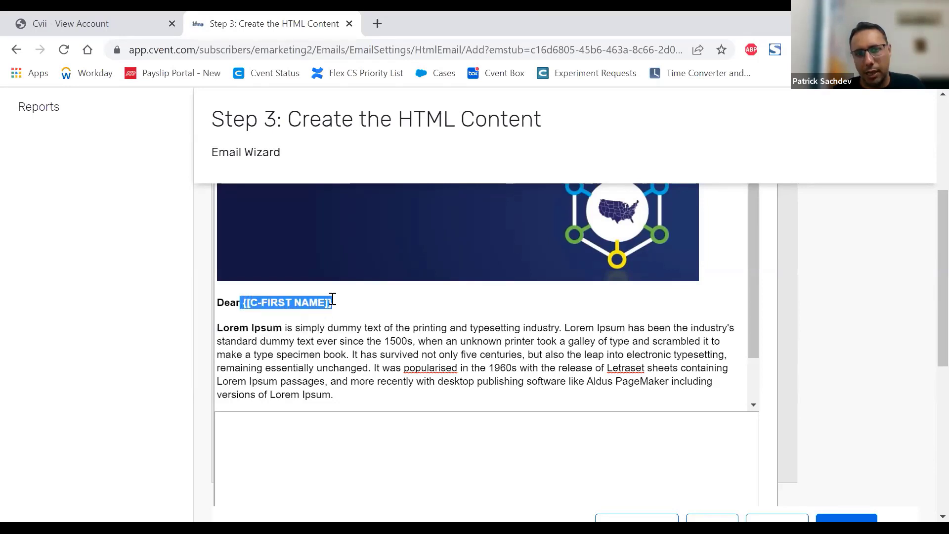
click(352, 301)
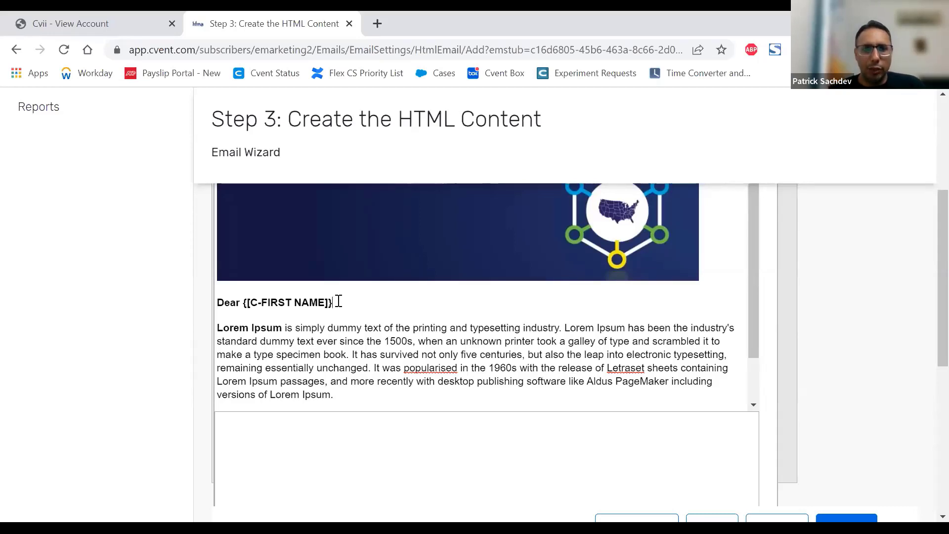
drag(338, 302, 203, 301)
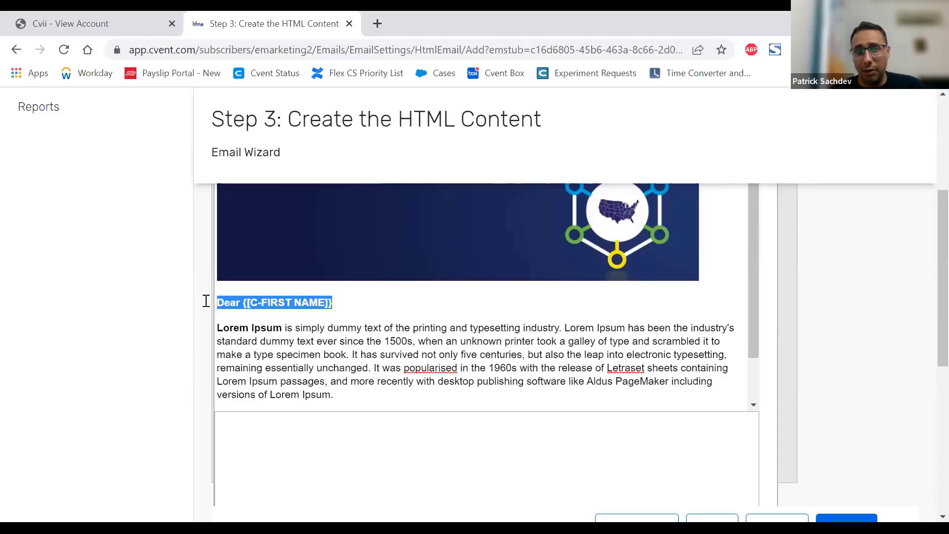
click(424, 306)
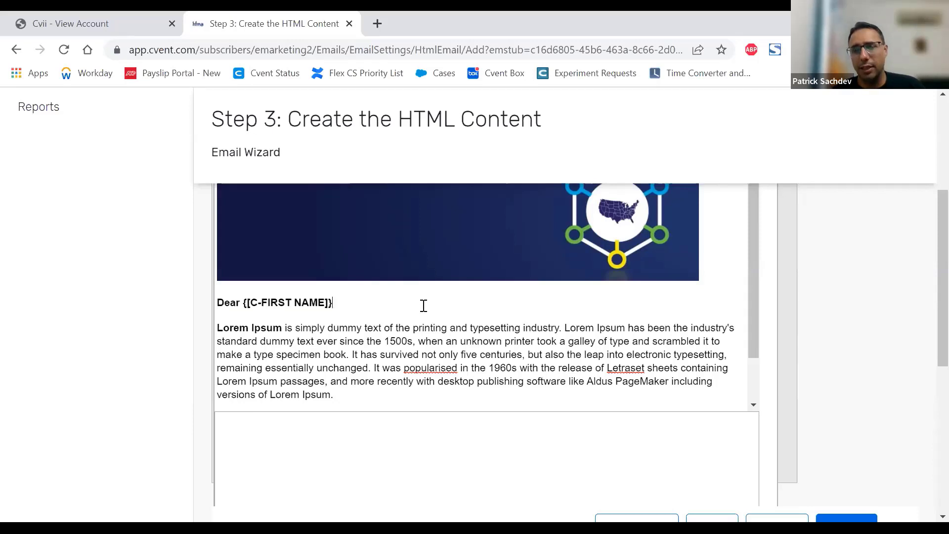
drag(337, 302, 243, 302)
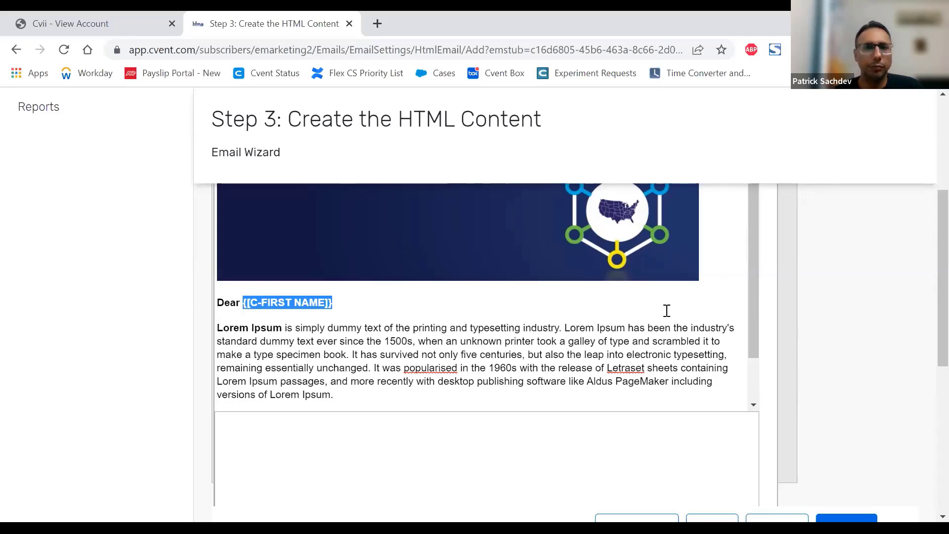
Step: Place the insertion point below the Lorem Ipsum paragraph and search the data tags for "planner"
drag(754, 258, 745, 332)
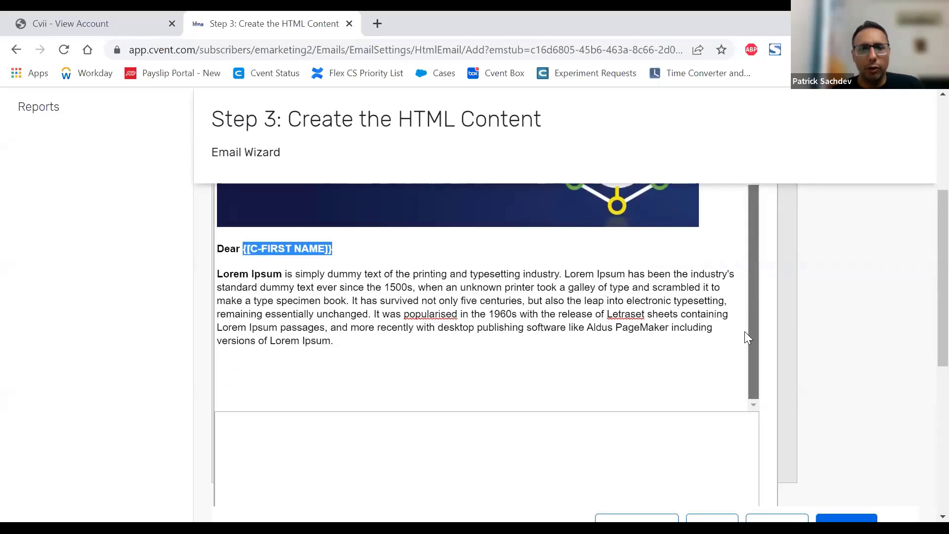
click(340, 372)
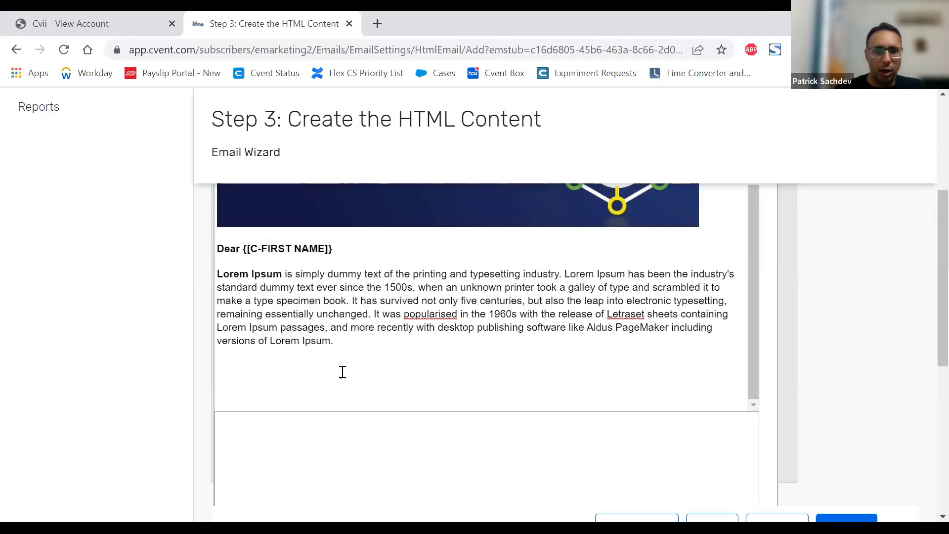
scroll(806, 356, up, 1)
scroll(806, 356, up, 4)
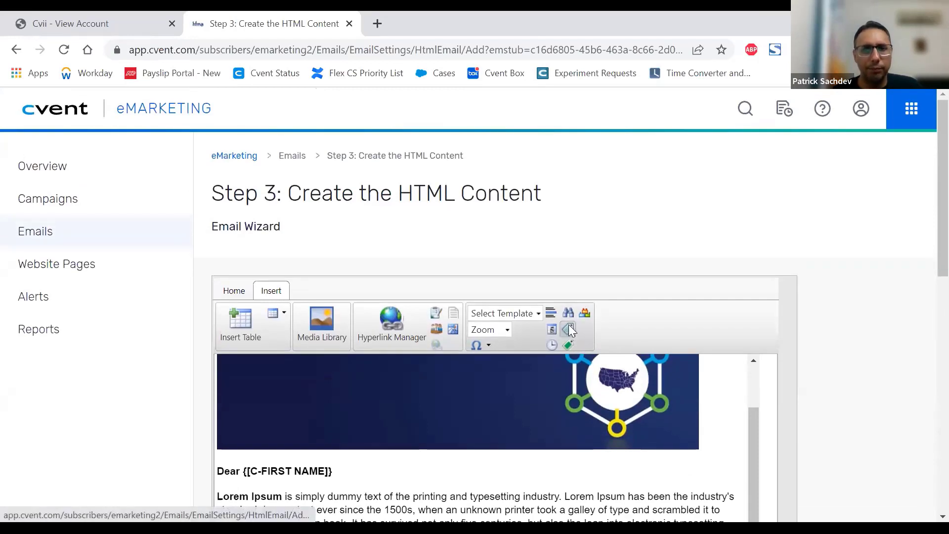
click(569, 327)
click(577, 262)
text(planner)
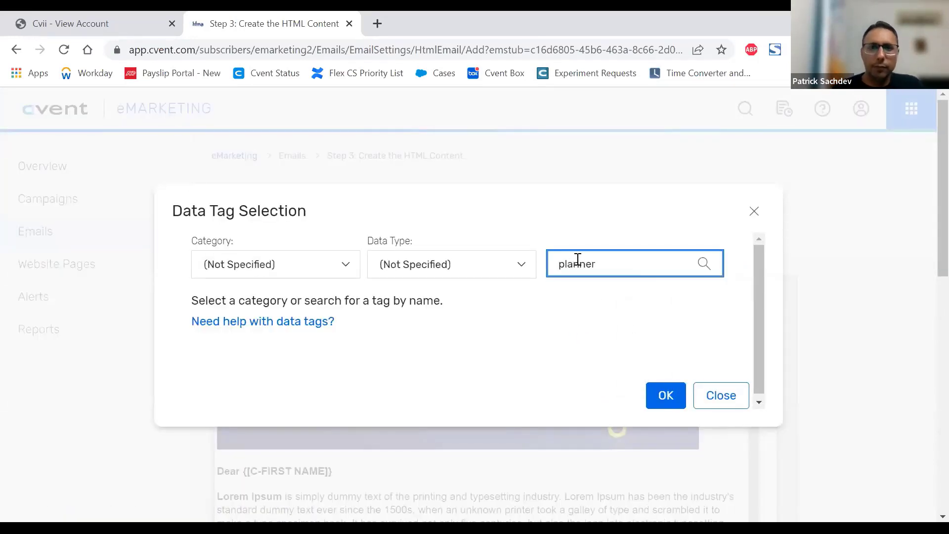
key(Return)
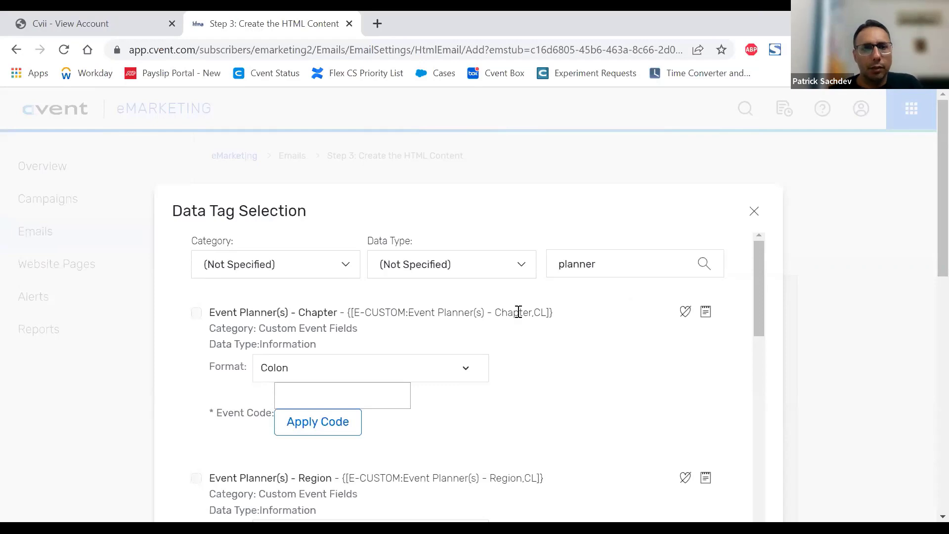
Step: Examine the planner data tags and their Event Code fields, and close the data tag selection without inserting a tag
scroll(518, 318, down, 2)
scroll(518, 318, down, 6)
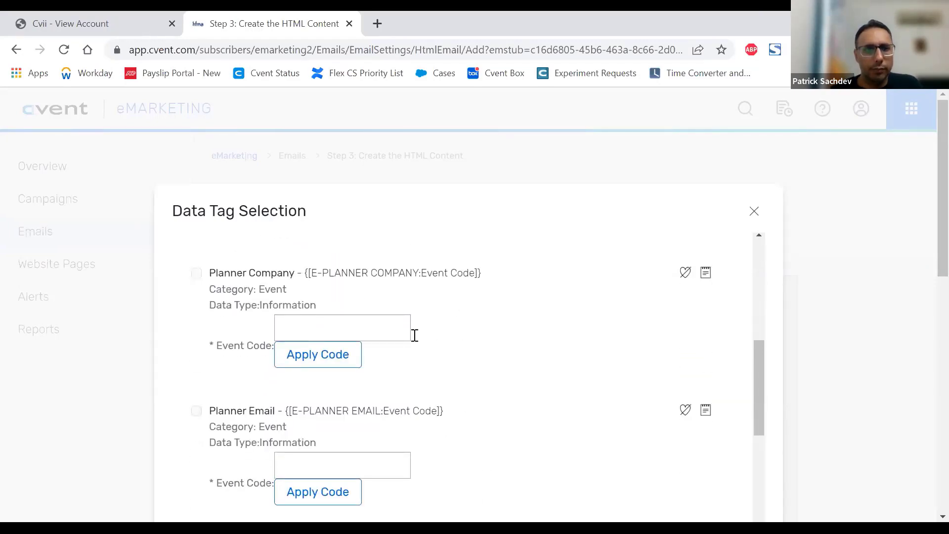
scroll(477, 326, down, 2)
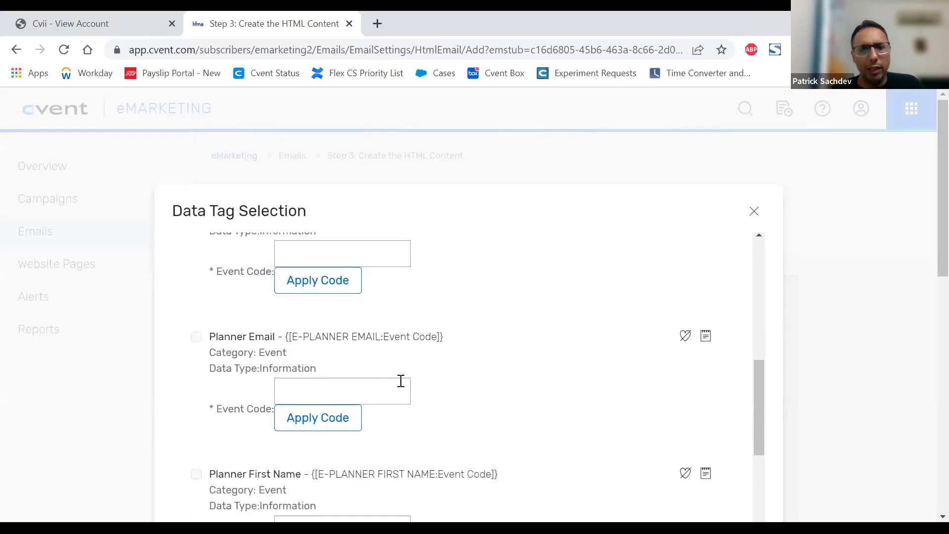
scroll(348, 363, down, 2)
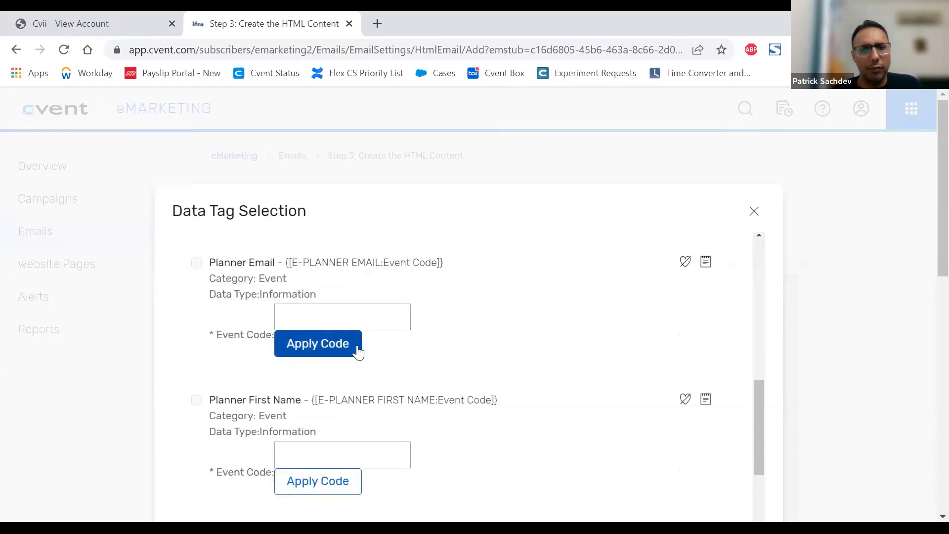
click(340, 309)
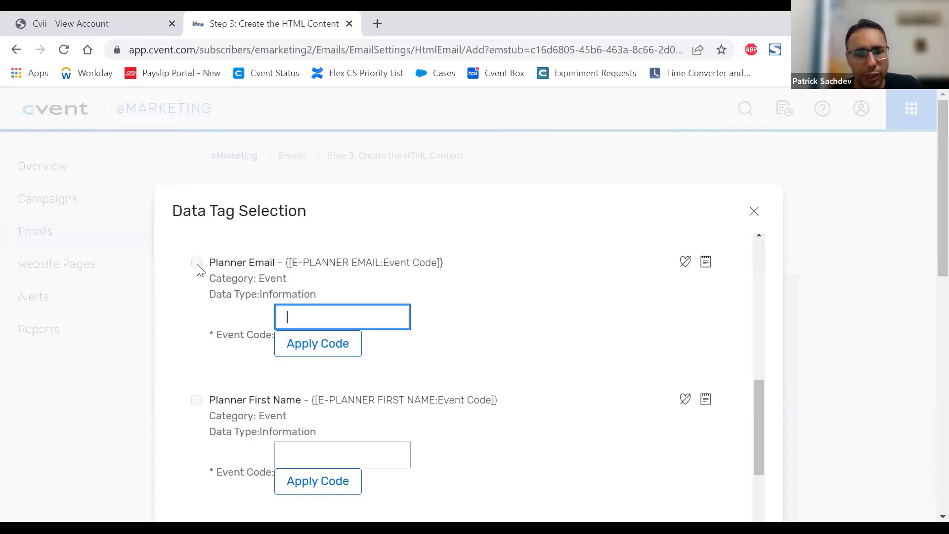
scroll(433, 326, down, 4)
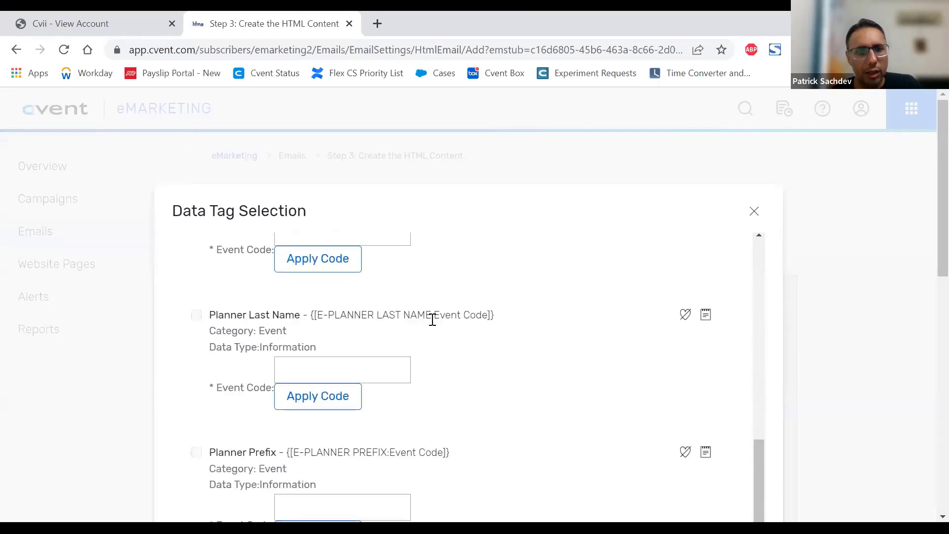
scroll(431, 319, down, 3)
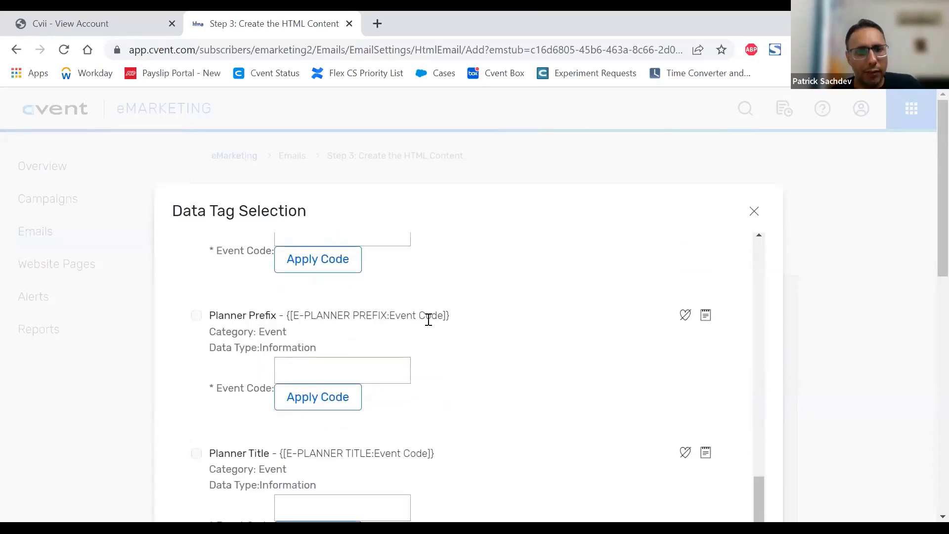
scroll(519, 346, down, 3)
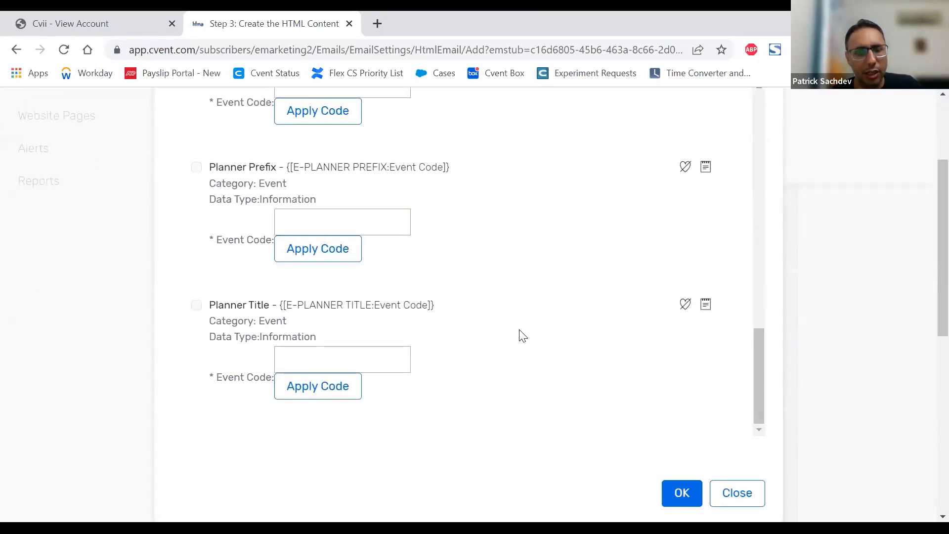
scroll(878, 378, down, 5)
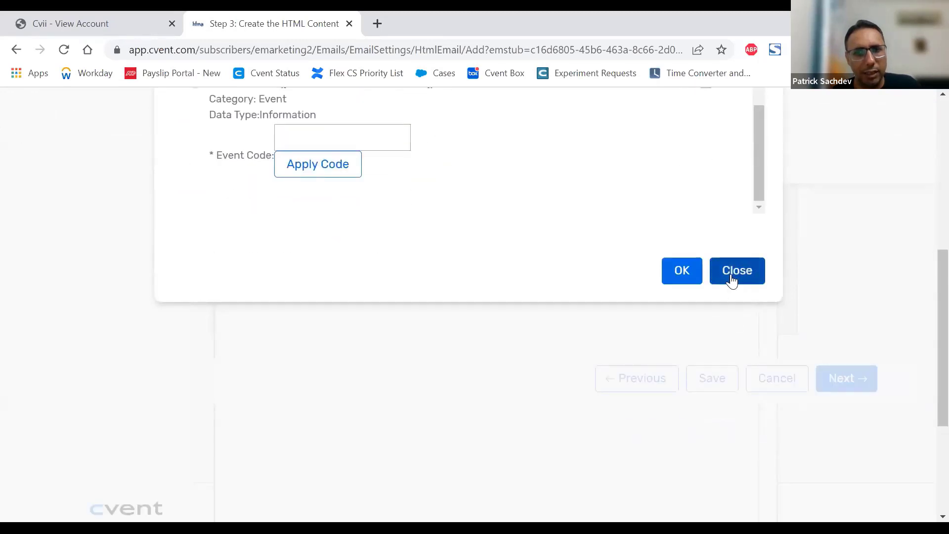
click(732, 273)
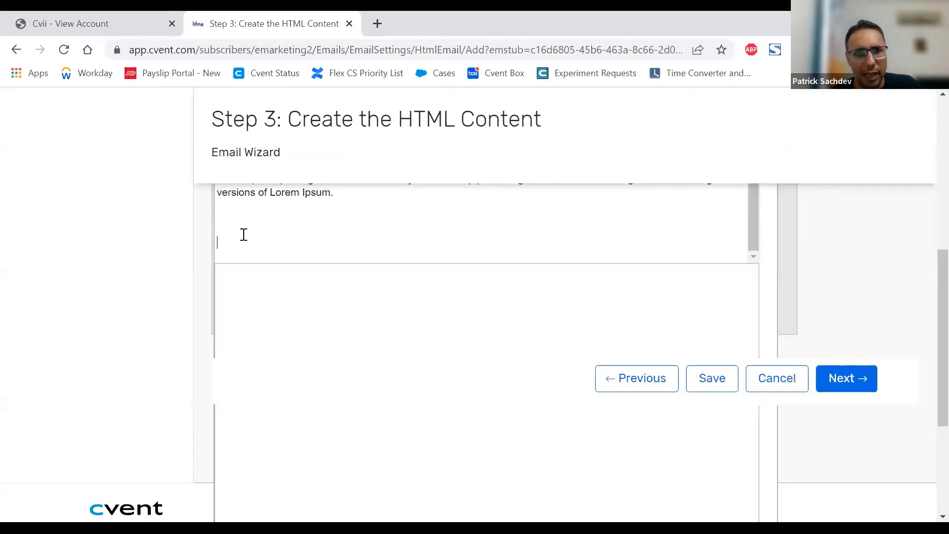
Step: Add a sign-off below the Lorem Ipsum paragraph reading "Best Regards," with "Cvent HFMA Planner Relations" on the following line
click(229, 223)
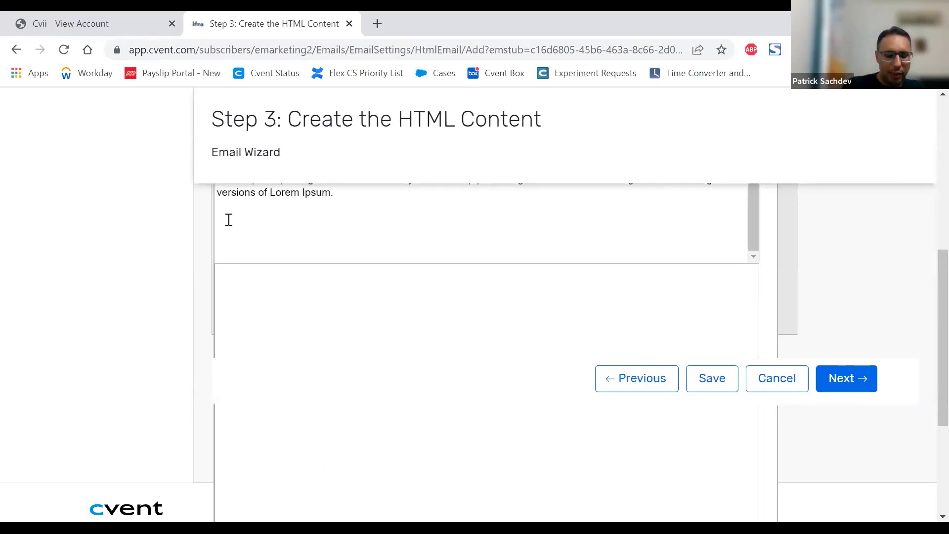
text(Best,)
key(Return)
text(Regt)
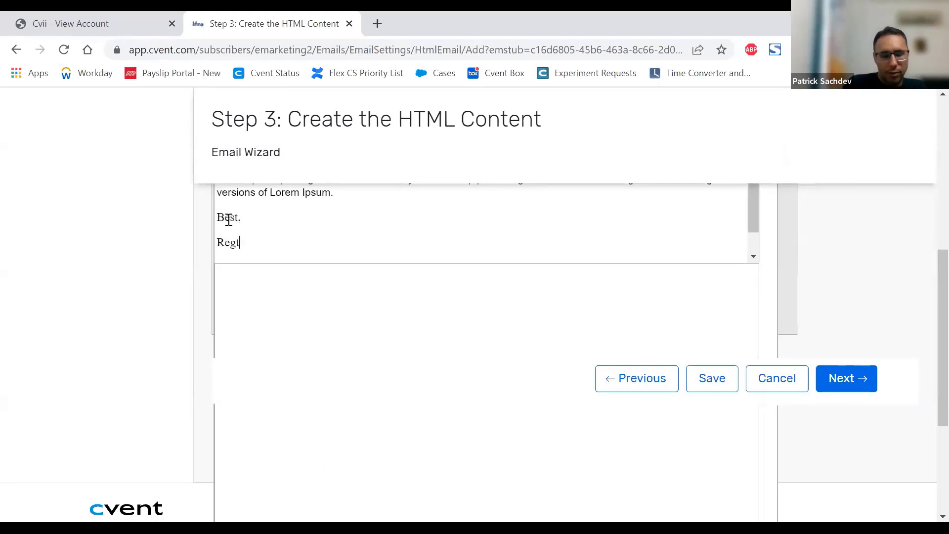
key(BackSpace)
key(BackSpace)
key(BackSpace)
key(BackSpace)
key(BackSpace)
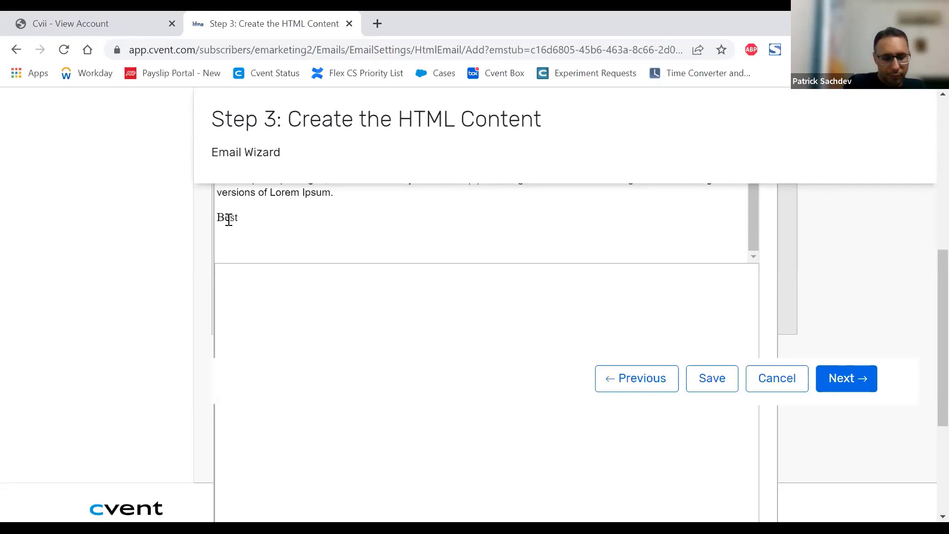
text(Regards,)
key(Return)
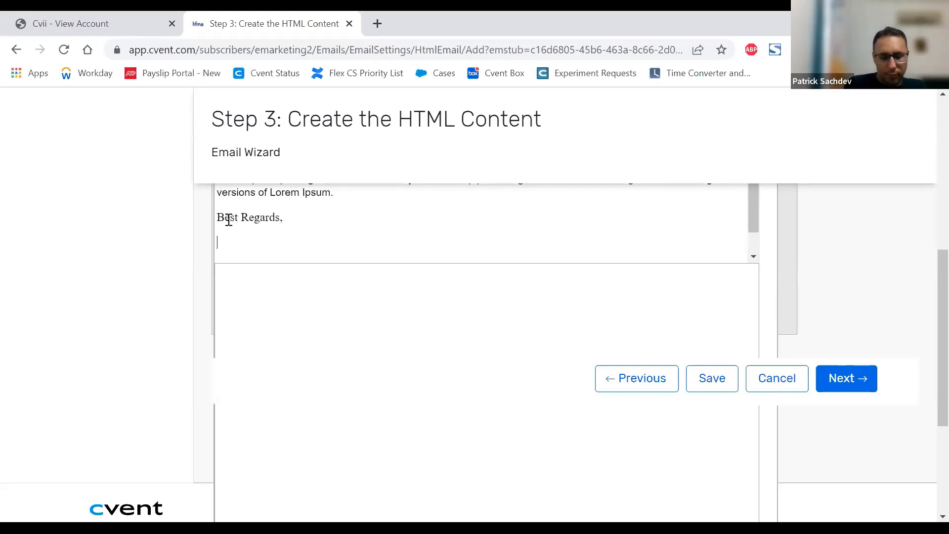
text(Cvent HFMA)
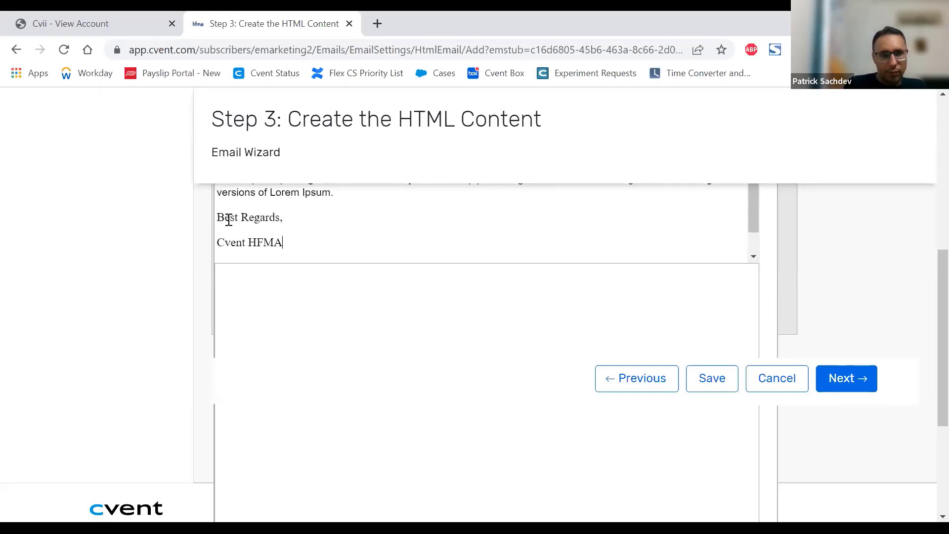
text( Planner Relations)
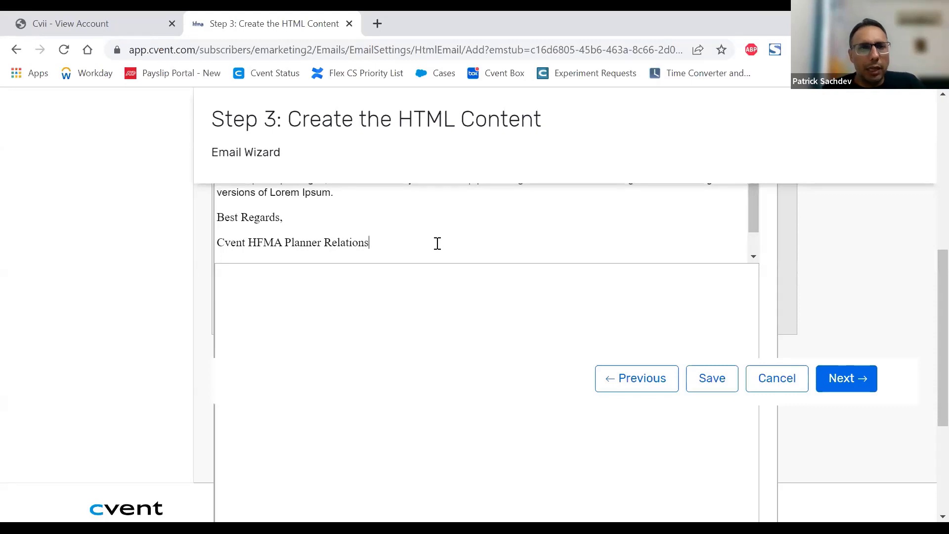
Step: Add an extra line break after "Best Regards," to widen the gap above the signature line
scroll(437, 243, up, 2)
scroll(440, 241, down, 2)
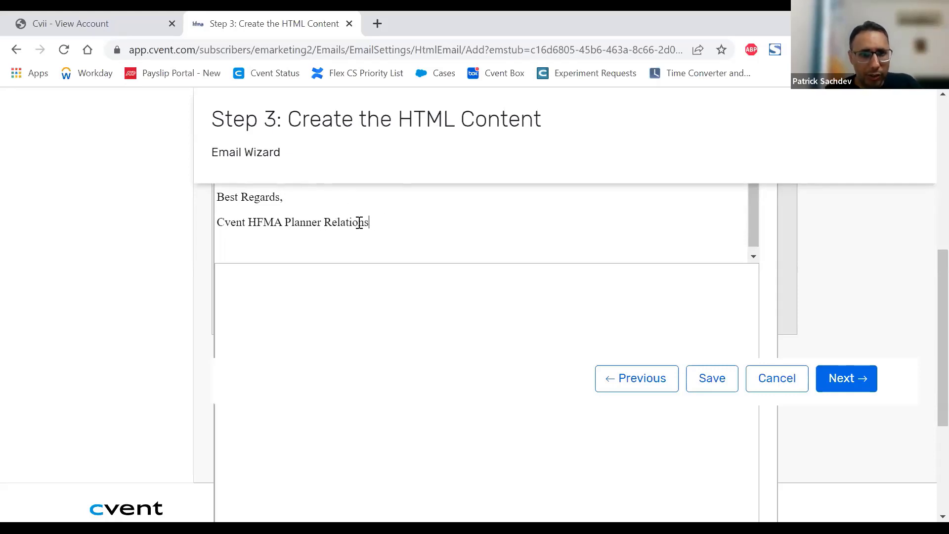
drag(366, 222, 208, 197)
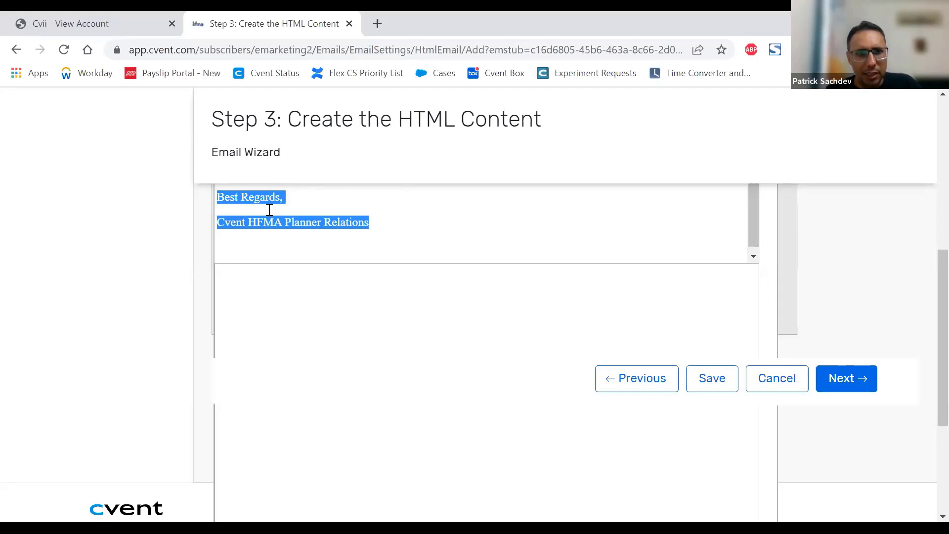
click(295, 199)
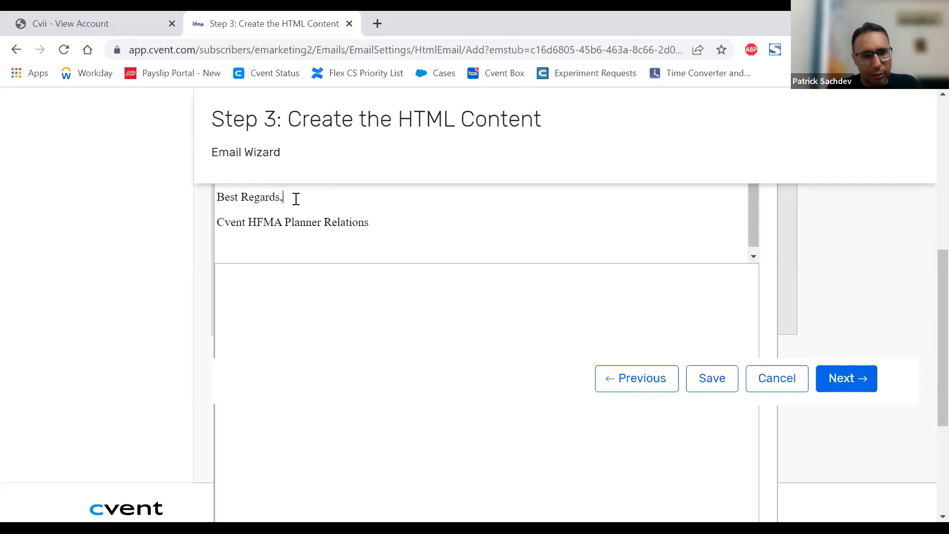
key(shift+Return)
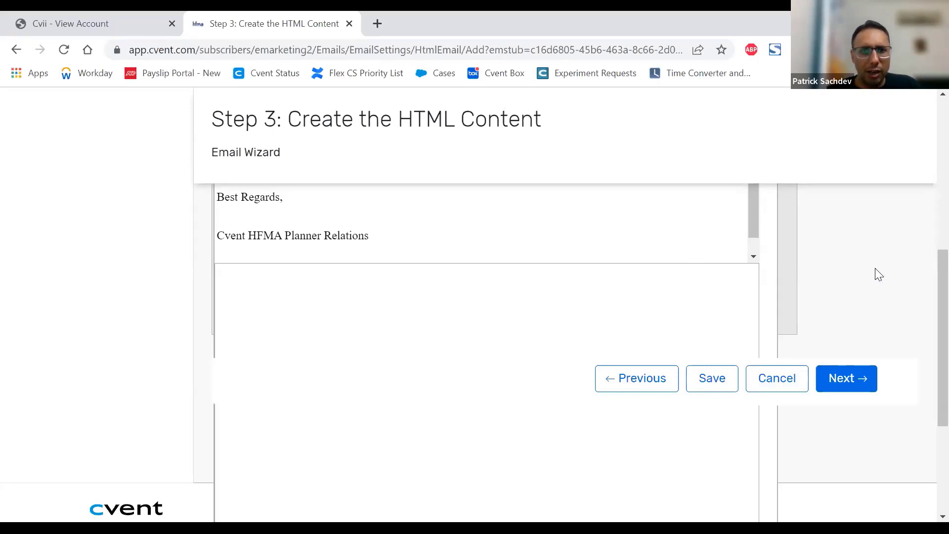
Step: Review the finished HTML email and continue to the plain text content step of the wizard
scroll(747, 296, up, 6)
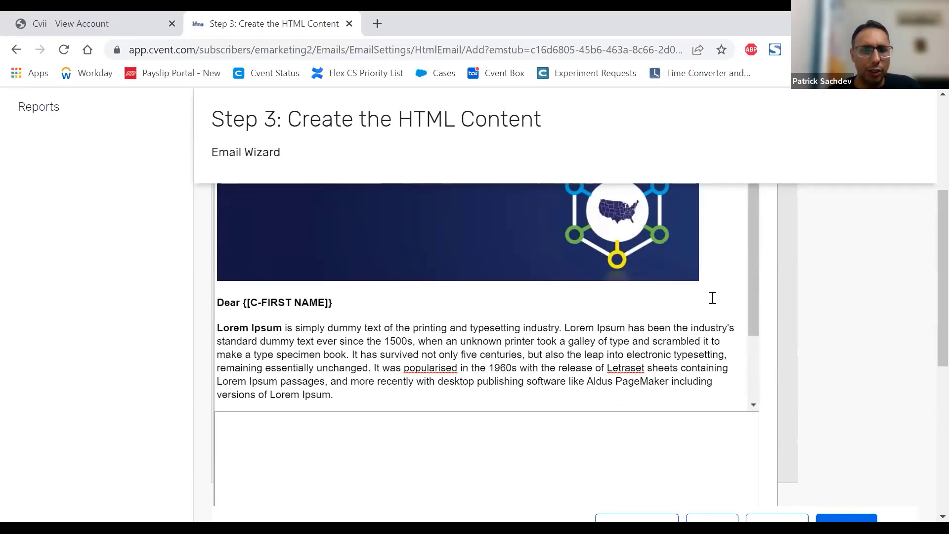
scroll(712, 297, down, 2)
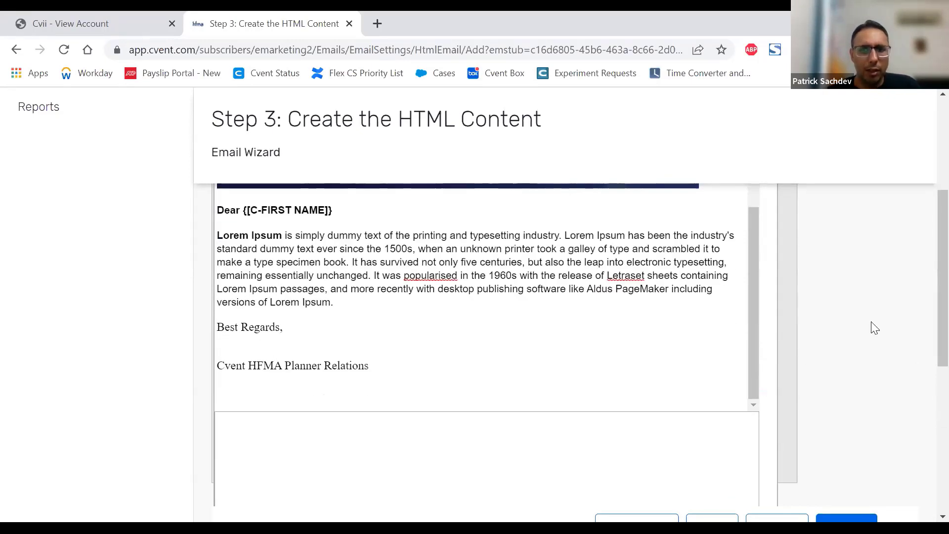
scroll(870, 324, down, 6)
click(852, 237)
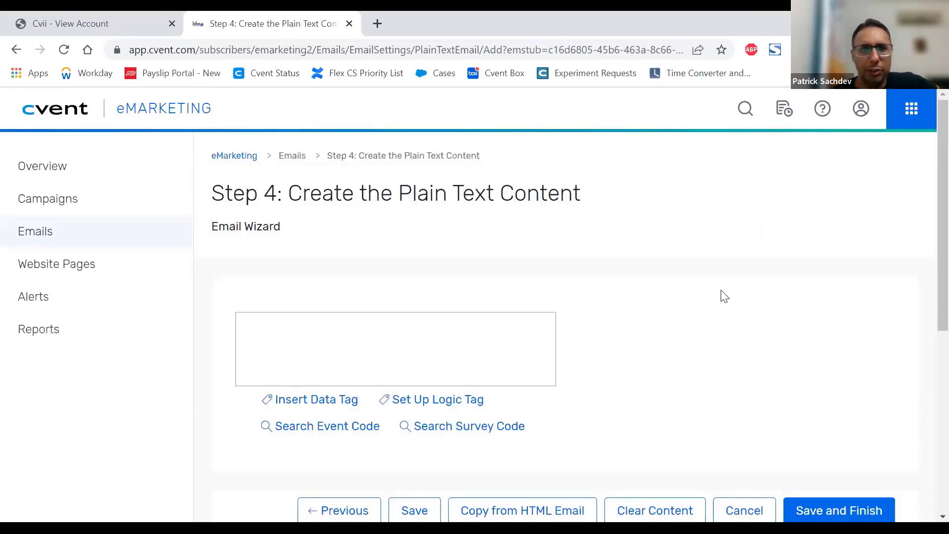
Step: Fill the plain text content by copying it from the HTML email
click(304, 346)
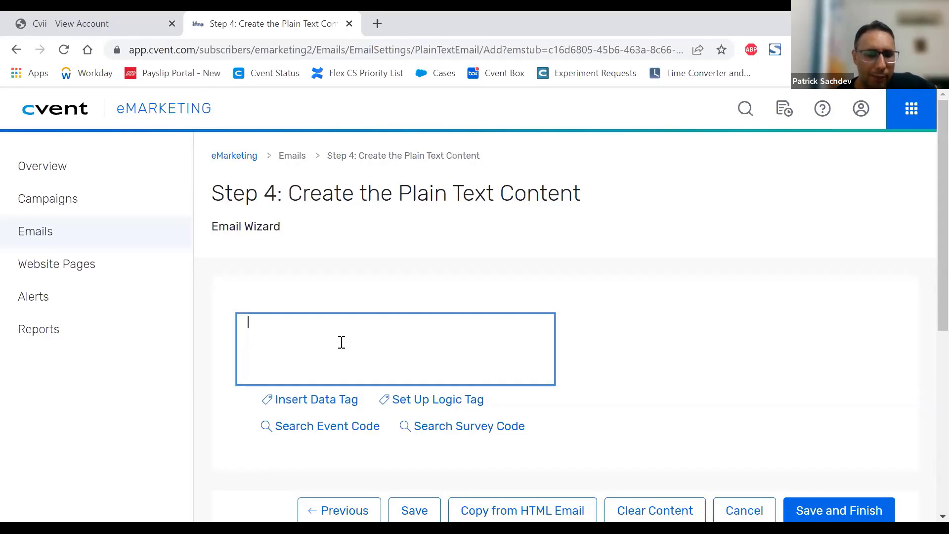
scroll(810, 311, down, 3)
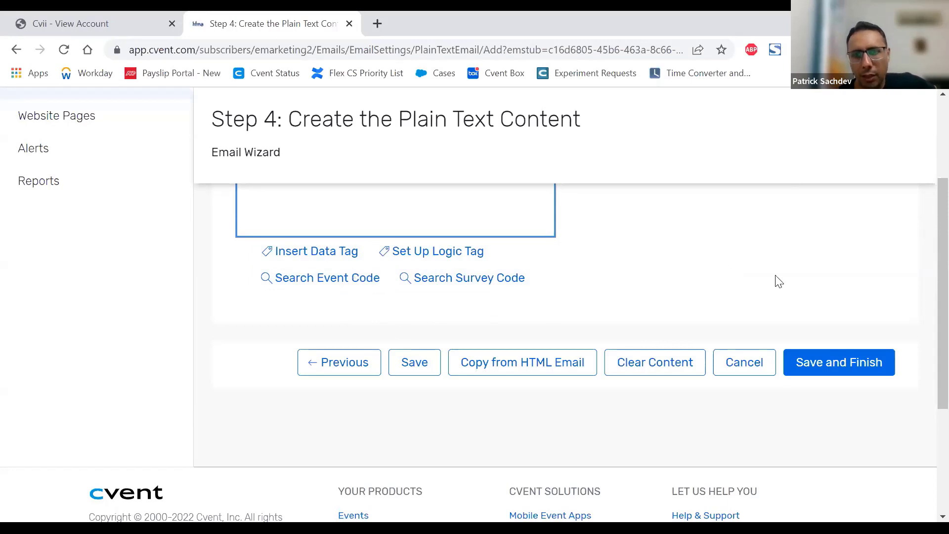
click(516, 366)
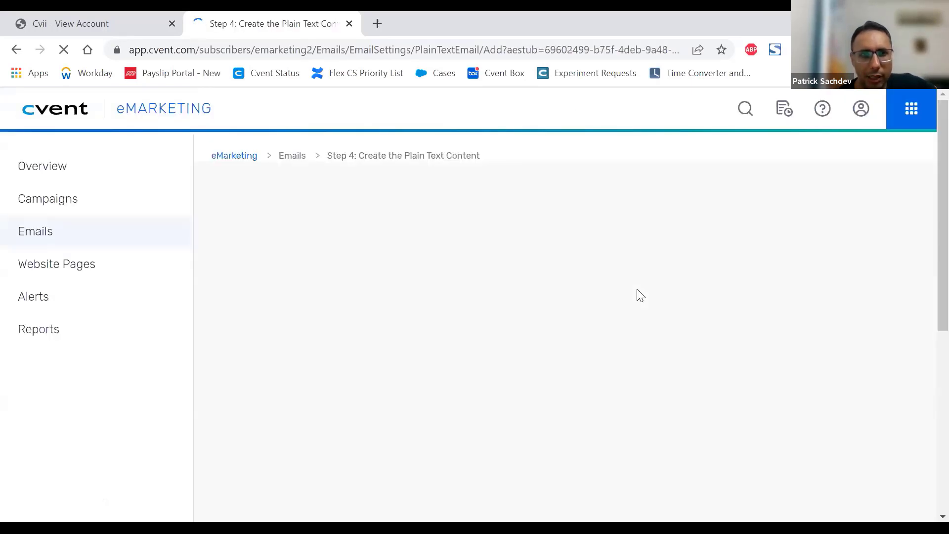
click(423, 361)
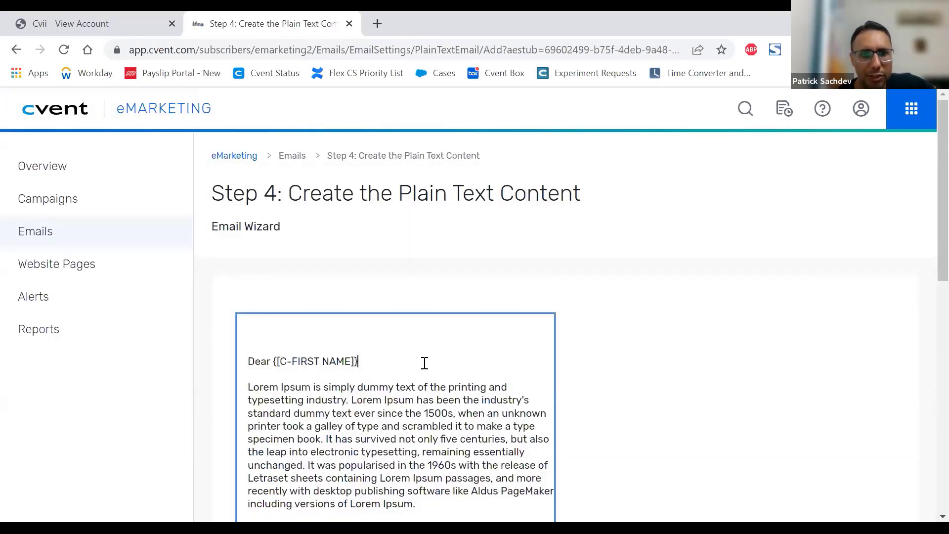
Step: Check the copied plain text, save and finish the email, and review the content analysis in its preview
scroll(499, 354, down, 3)
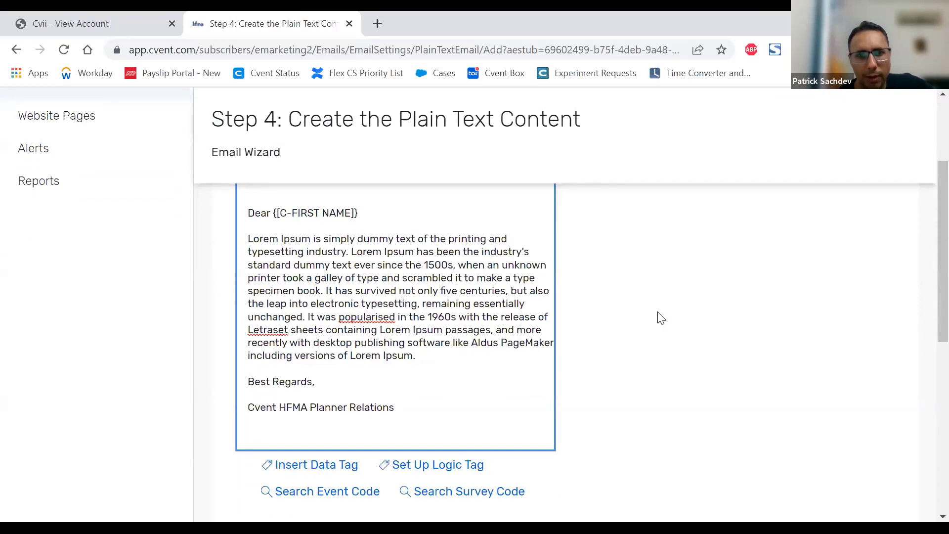
scroll(657, 314, down, 8)
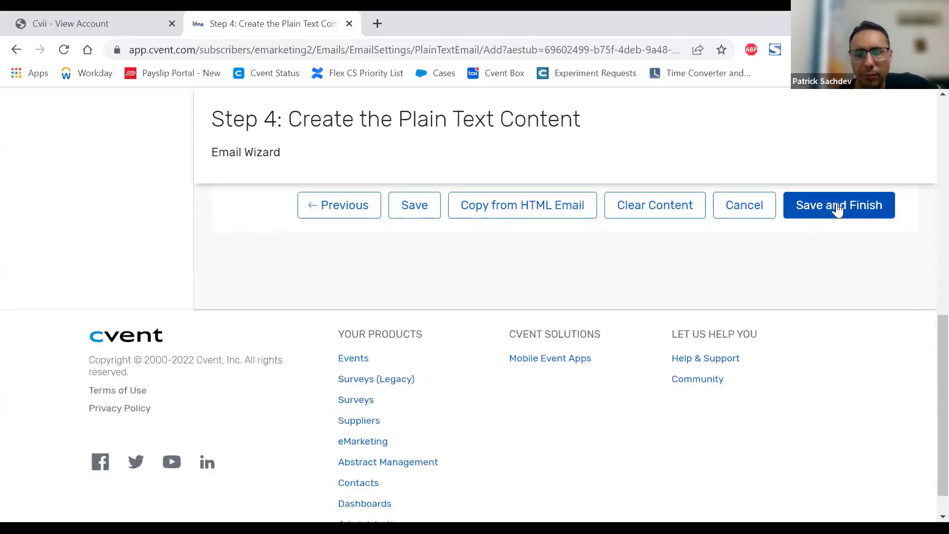
click(837, 209)
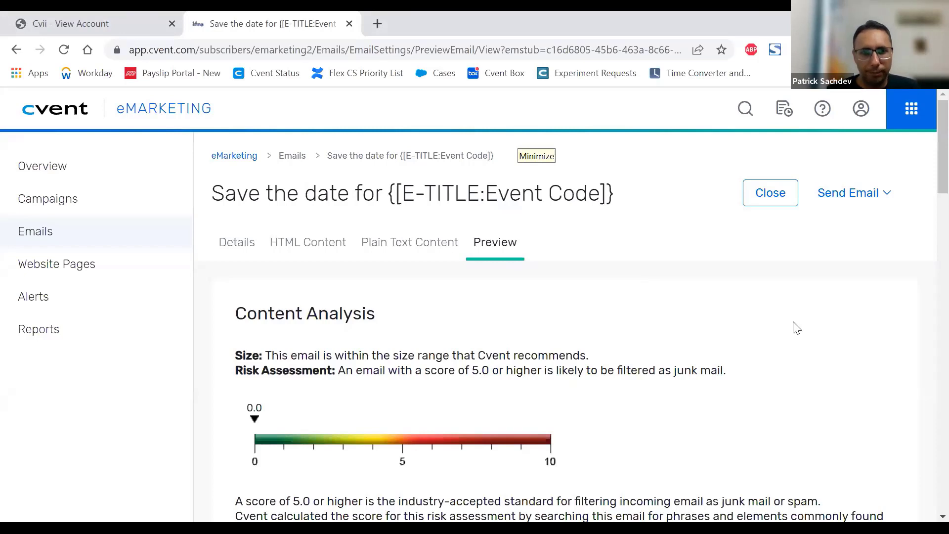
scroll(783, 313, down, 1)
scroll(784, 313, down, 3)
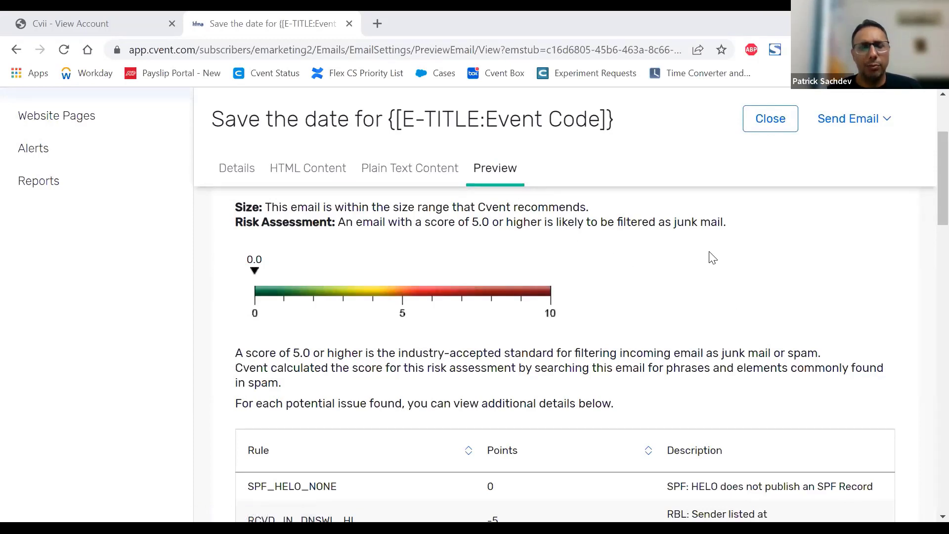
Step: Review the email's content analysis, including its risk assessment scale and the table of spam rules
scroll(715, 259, up, 2)
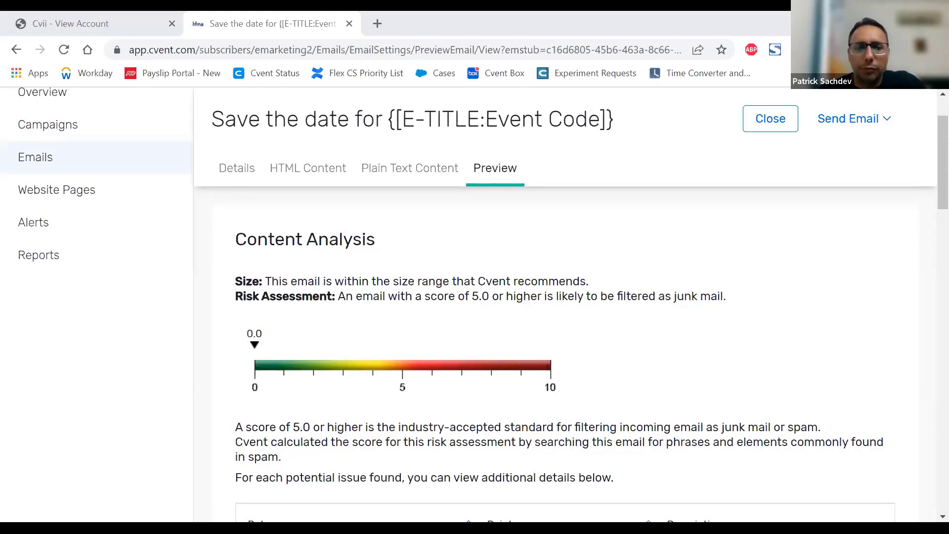
scroll(717, 333, down, 3)
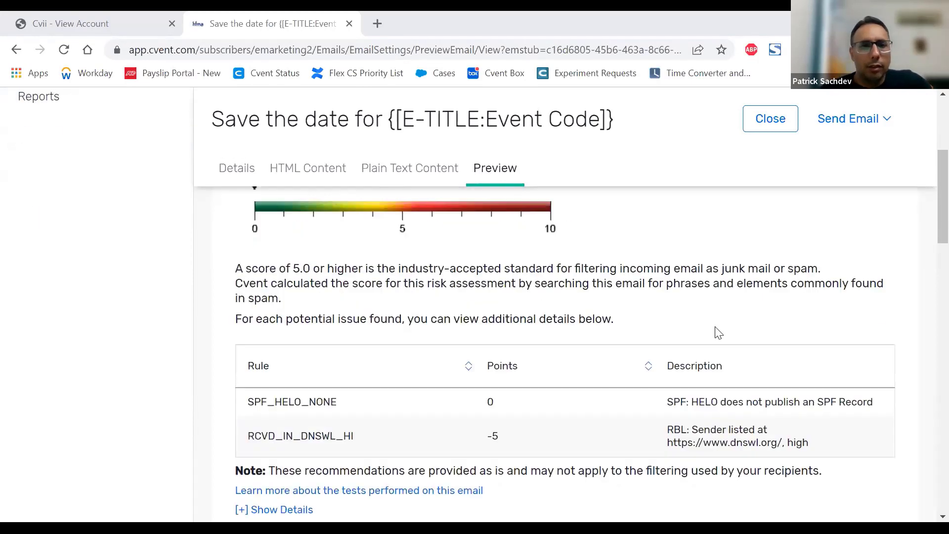
scroll(712, 339, down, 2)
scroll(683, 344, up, 1)
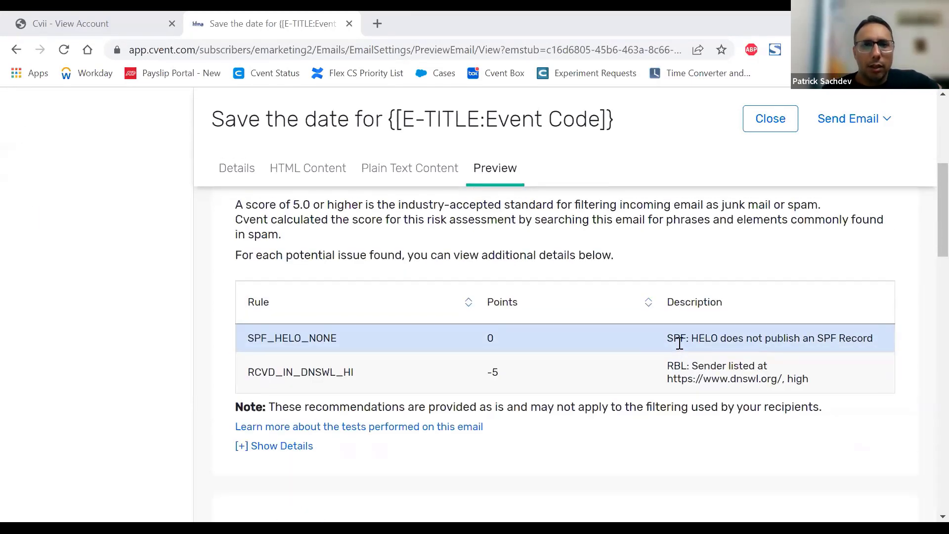
scroll(699, 277, down, 1)
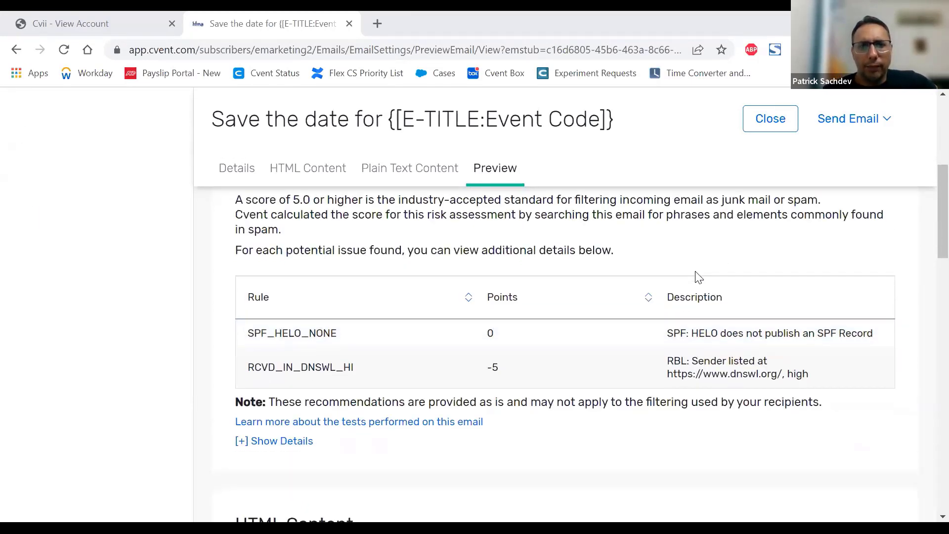
scroll(699, 277, up, 1)
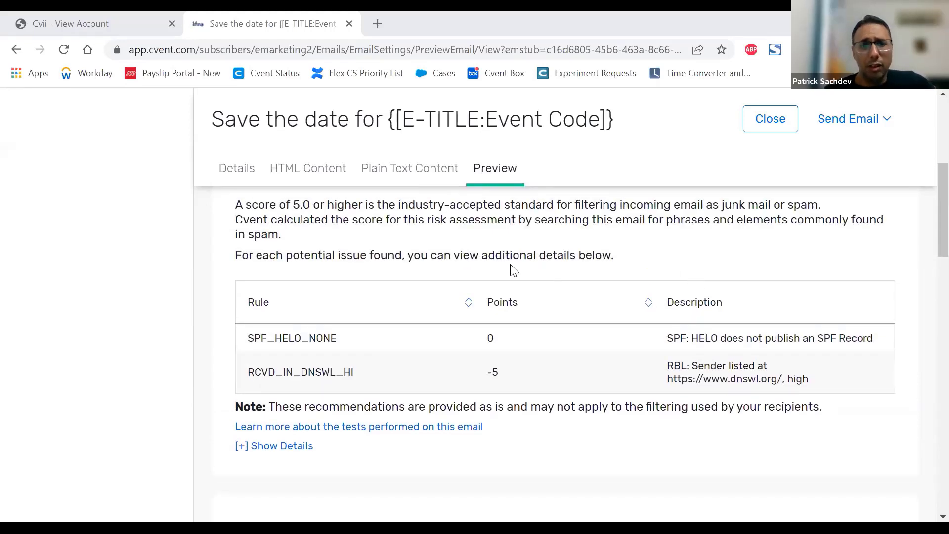
scroll(513, 270, down, 1)
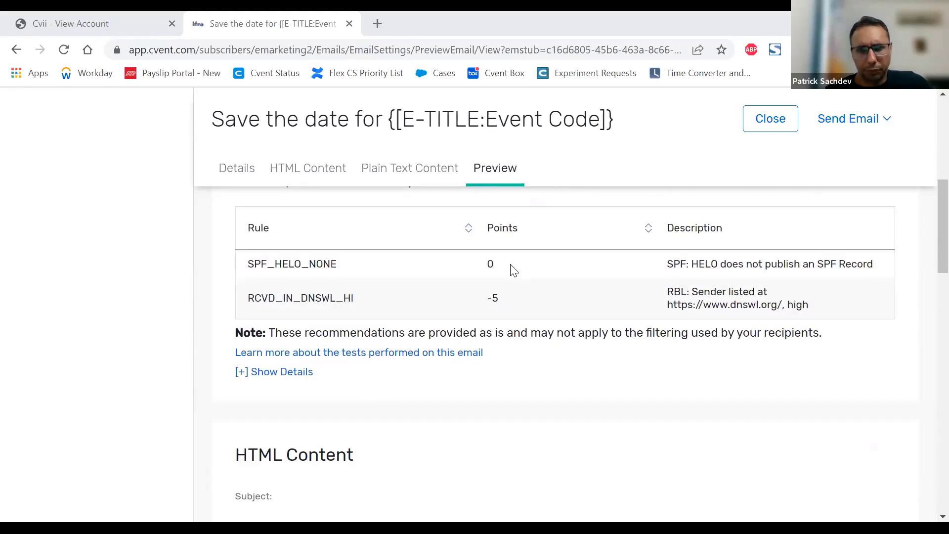
Step: Check the HTML version in the email preview, from the banner and greeting down to the opt-out footer
scroll(514, 270, down, 4)
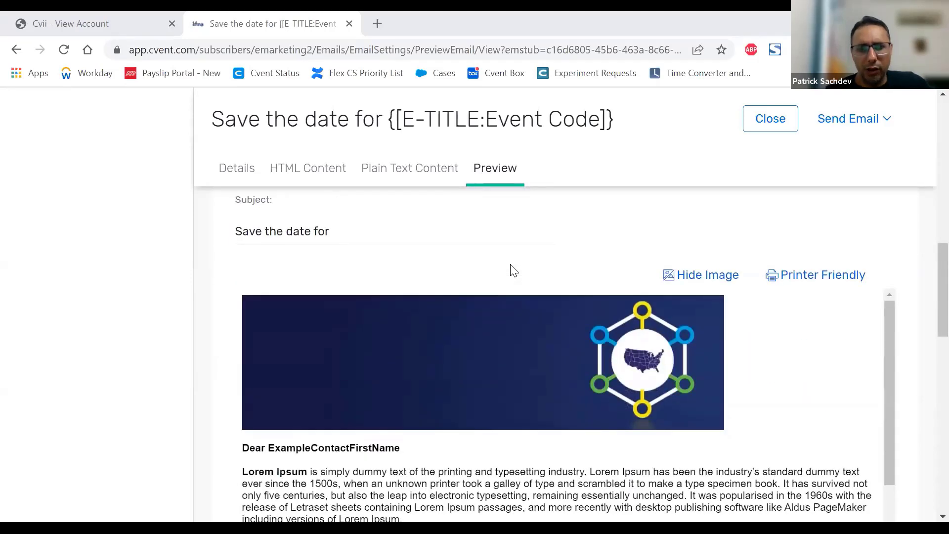
scroll(513, 271, down, 2)
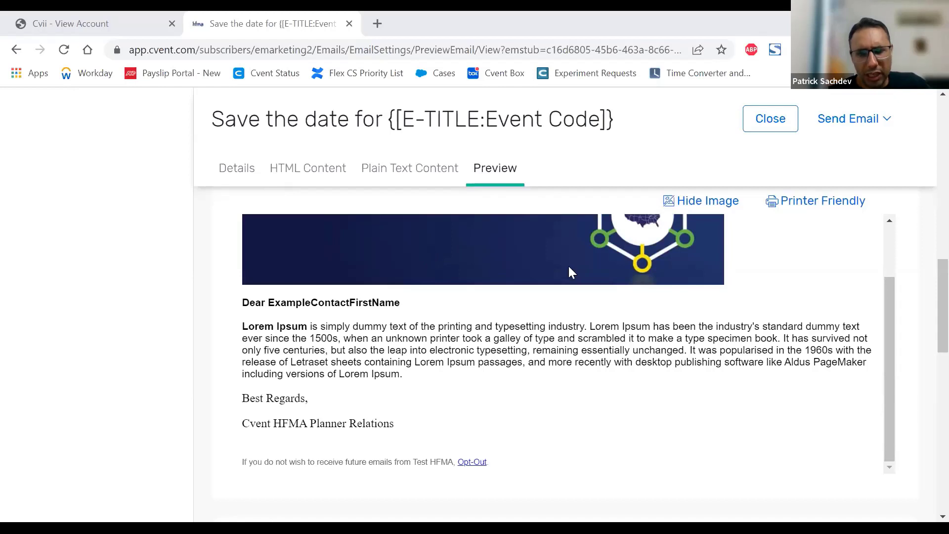
scroll(569, 267, down, 3)
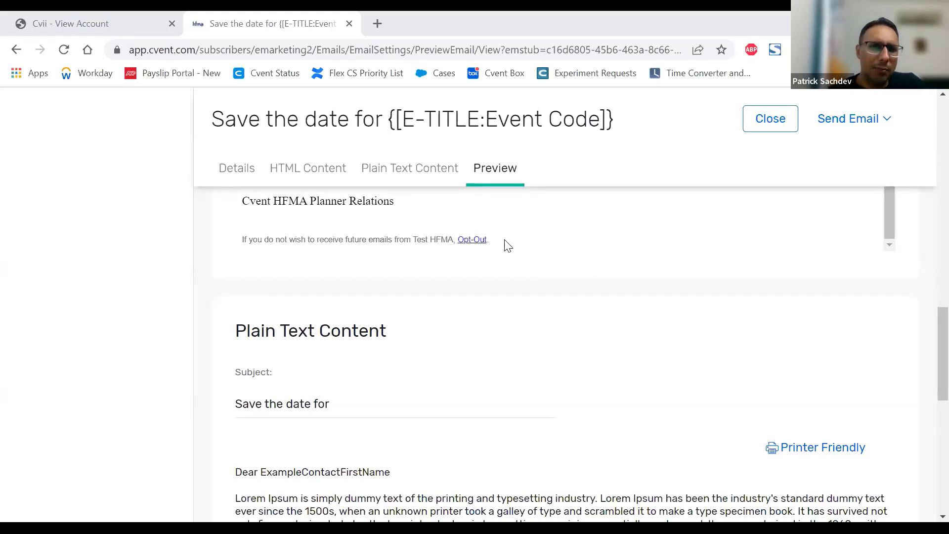
triple_click(286, 239)
drag(286, 240, 242, 243)
click(263, 262)
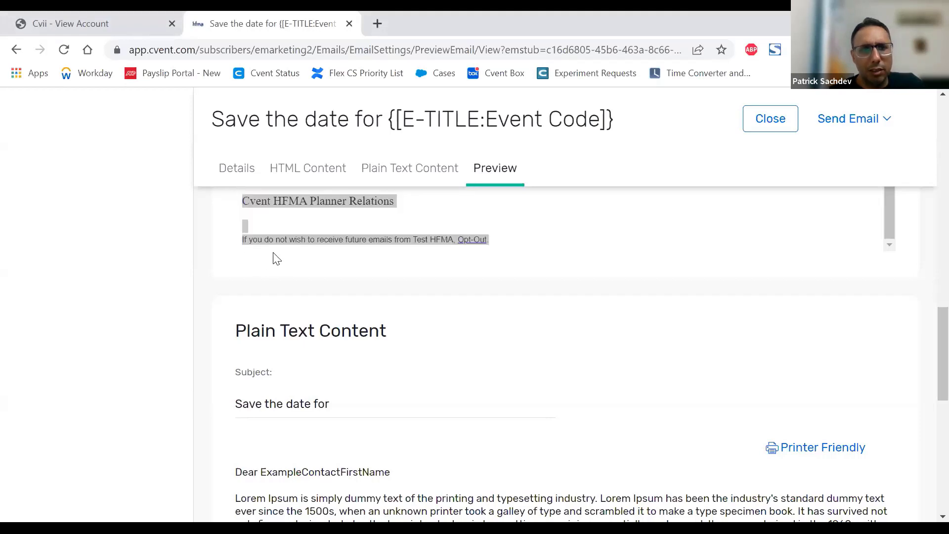
click(287, 240)
click(541, 259)
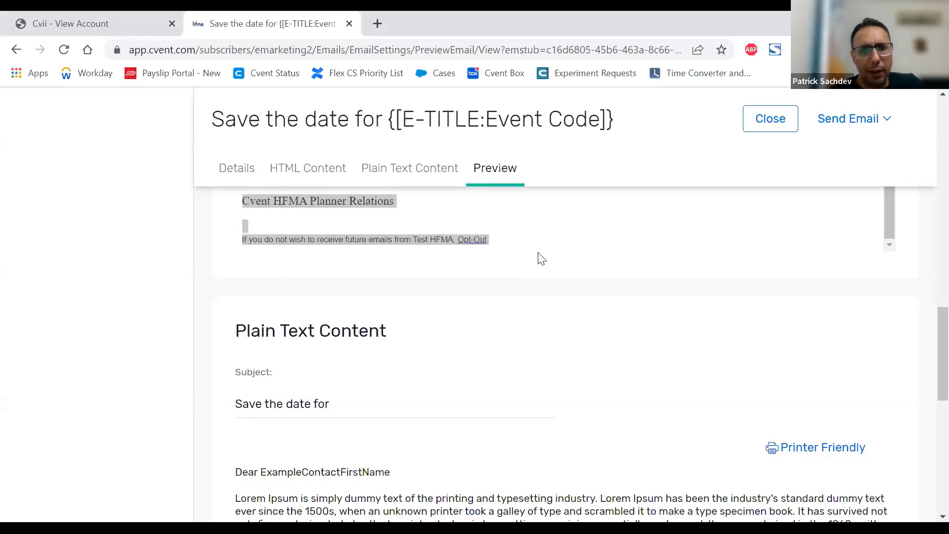
click(509, 251)
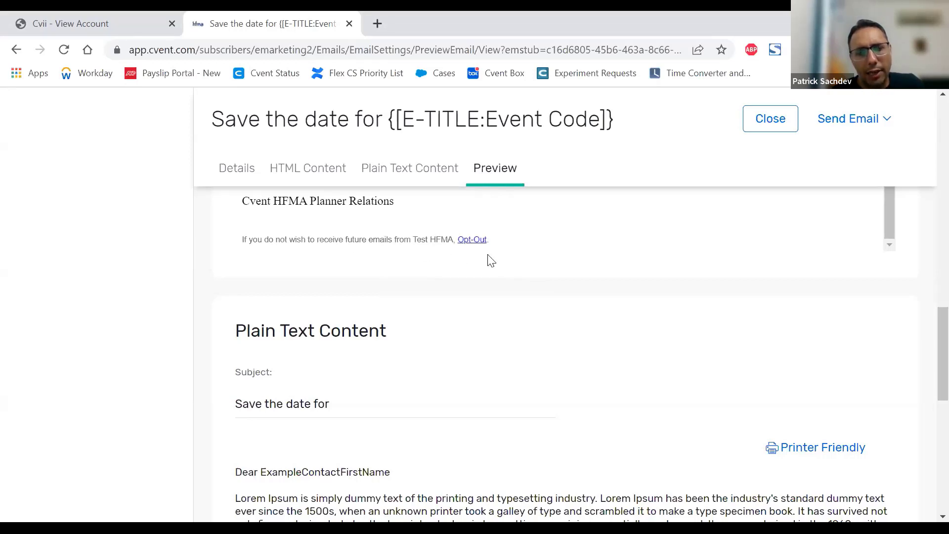
Step: Check the plain text version in the preview, including its unsubscribe link, and return to the content analysis
scroll(623, 256, down, 3)
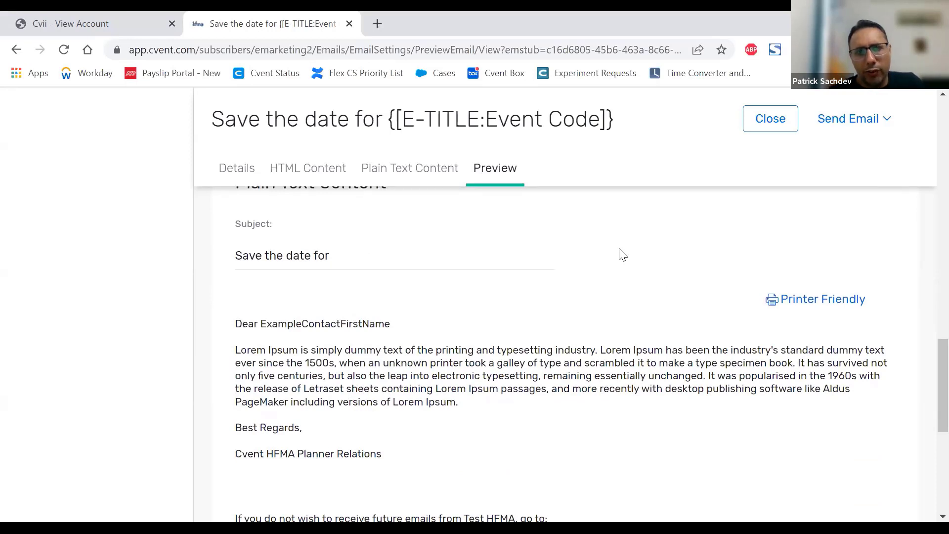
scroll(622, 256, up, 2)
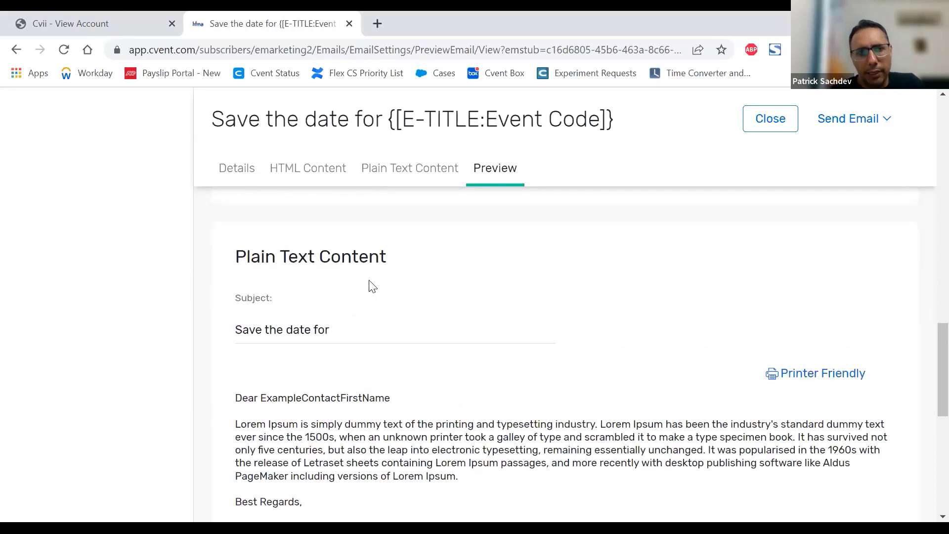
scroll(581, 263, down, 5)
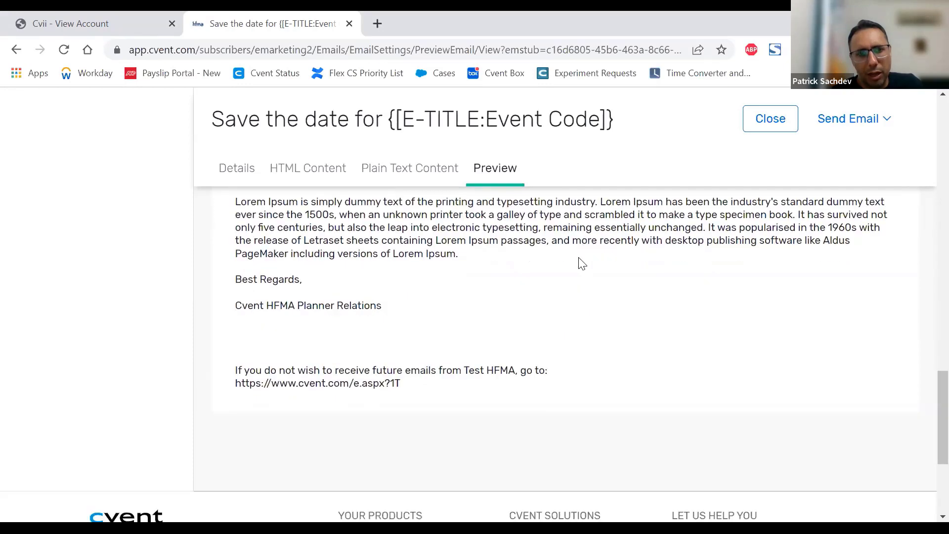
scroll(581, 262, down, 2)
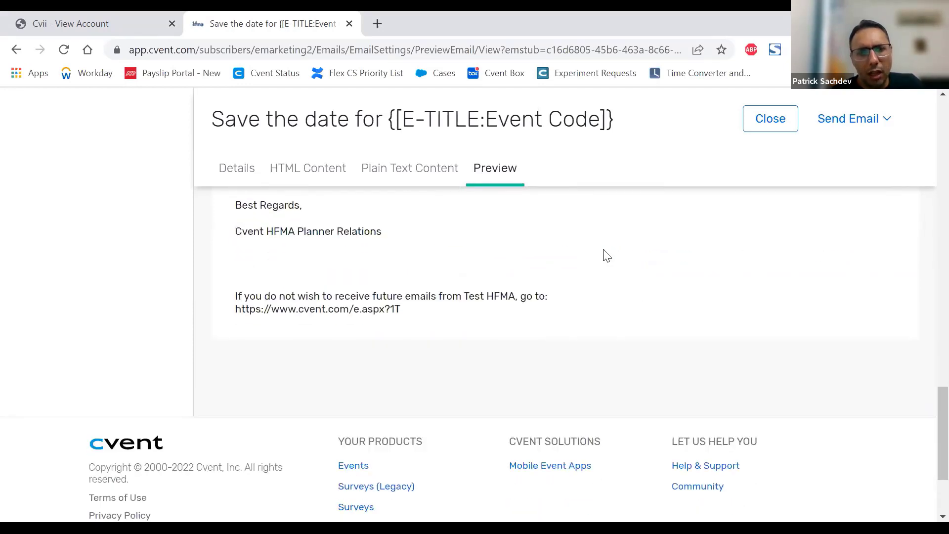
scroll(647, 257, up, 3)
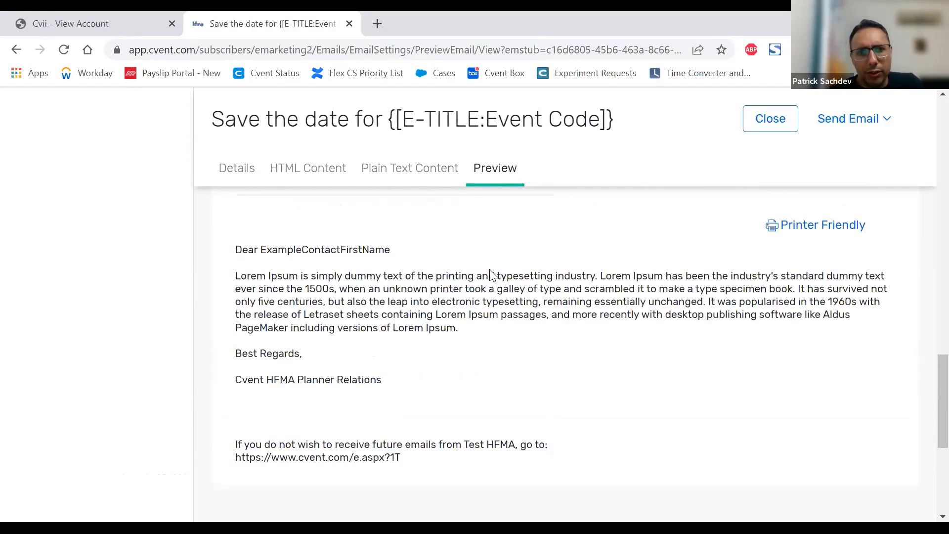
scroll(546, 274, up, 5)
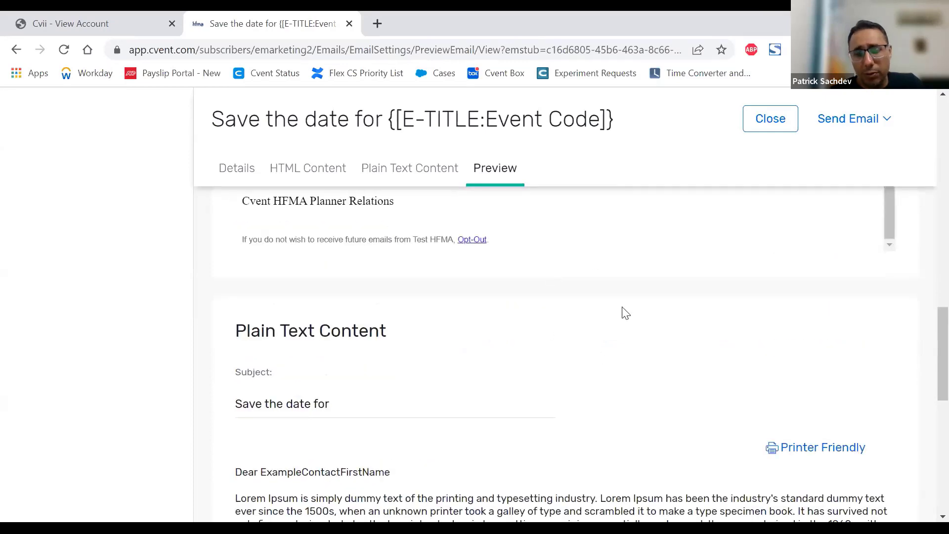
scroll(629, 310, up, 2)
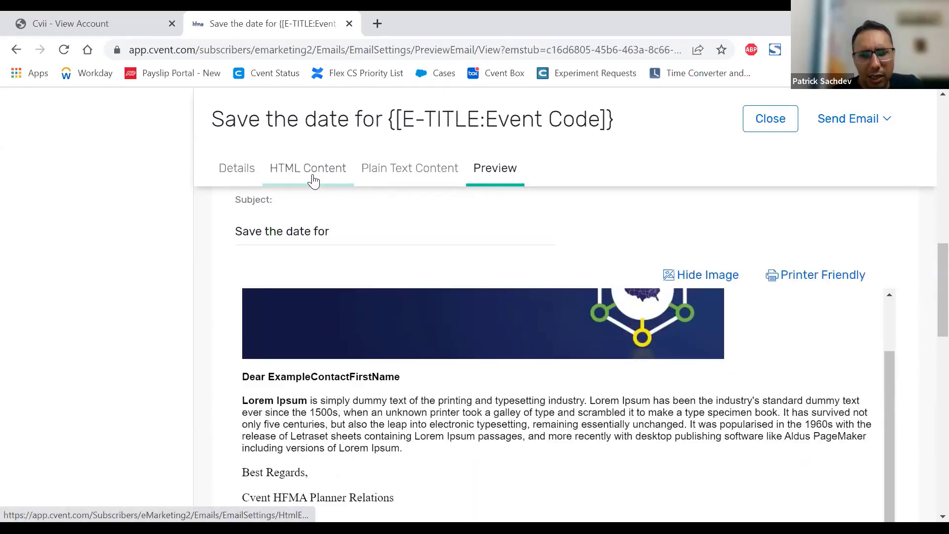
scroll(904, 231, down, 10)
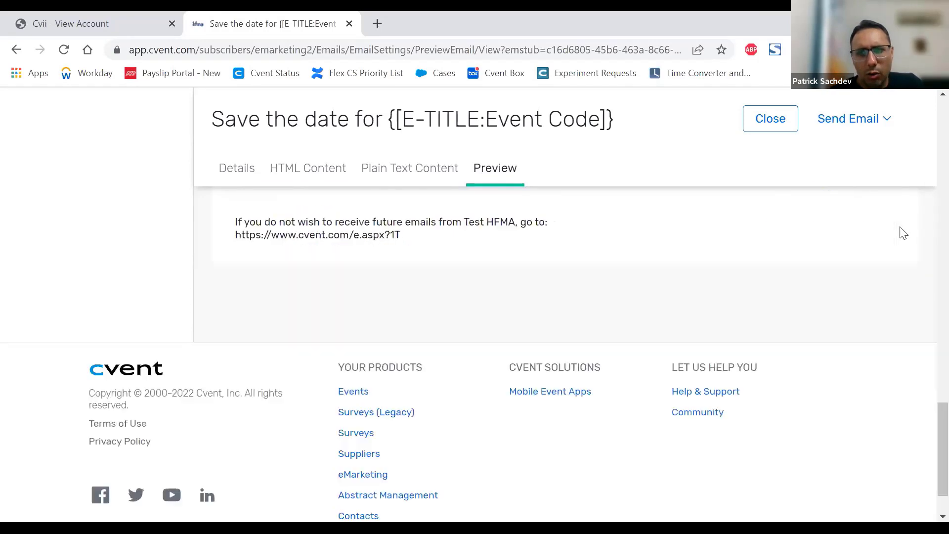
scroll(903, 233, up, 10)
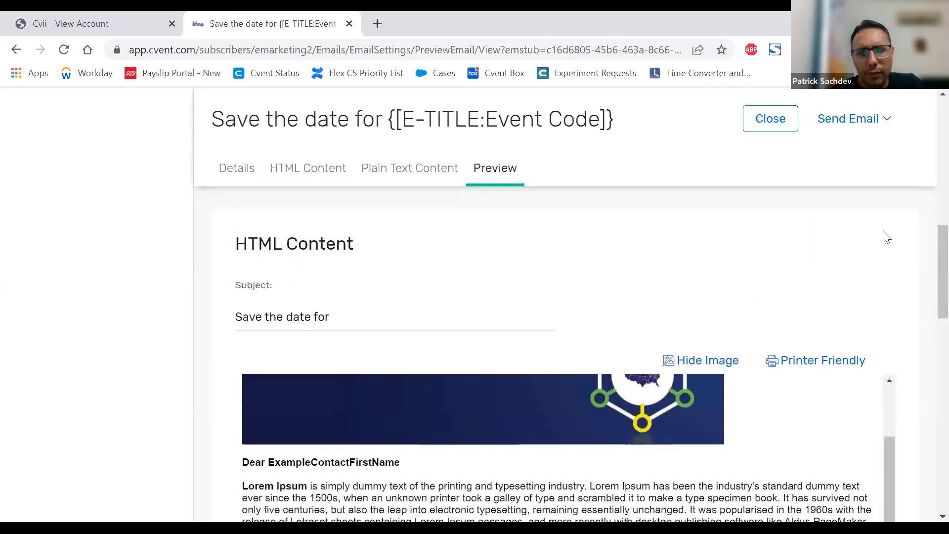
scroll(885, 237, up, 10)
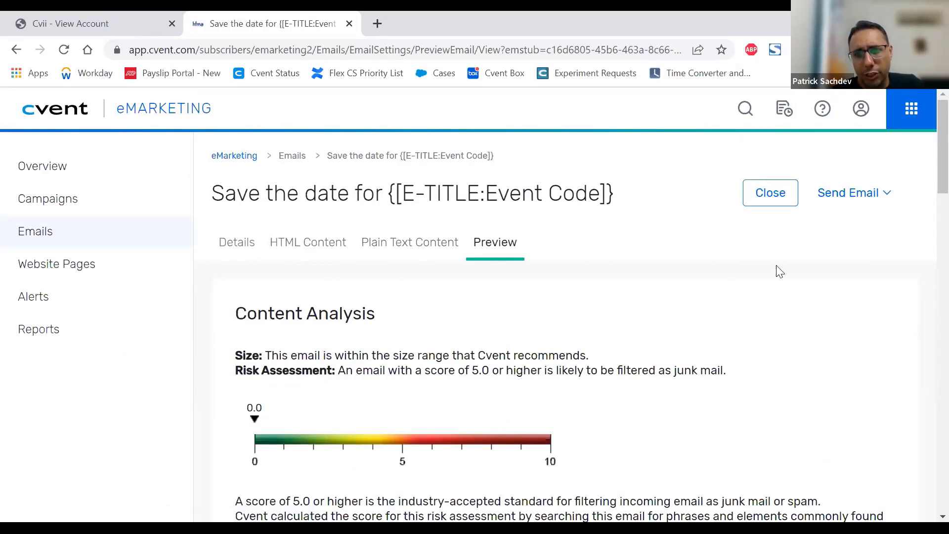
Step: Look through the available ways of sending the email and the available help and community resources
click(875, 198)
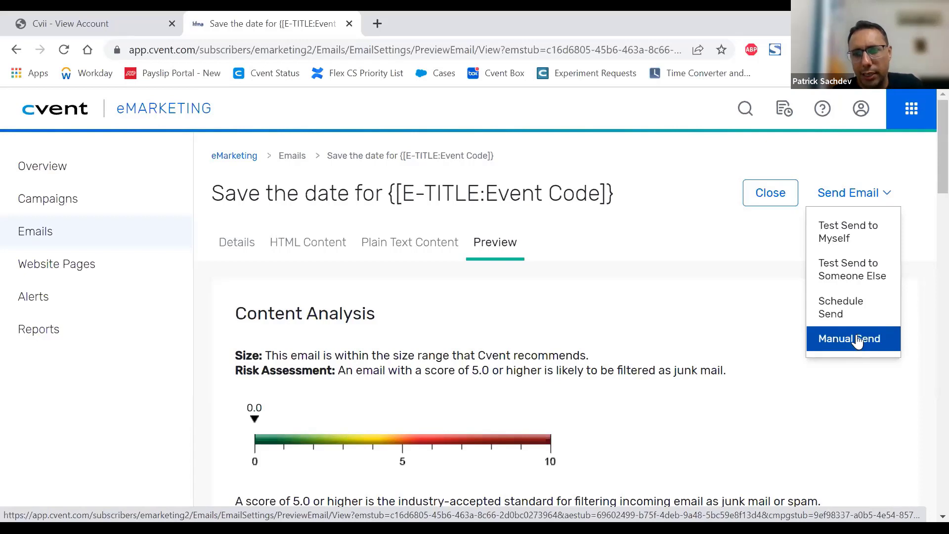
click(532, 459)
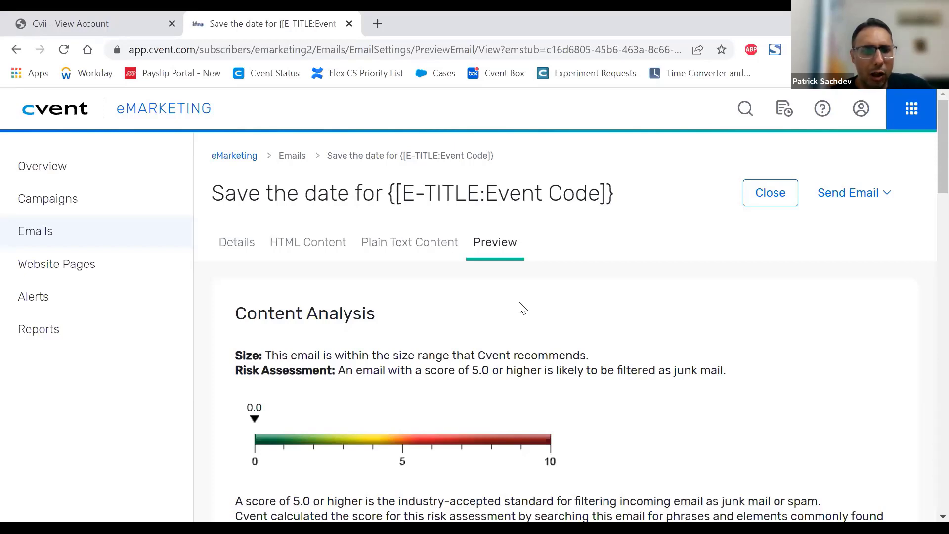
click(825, 110)
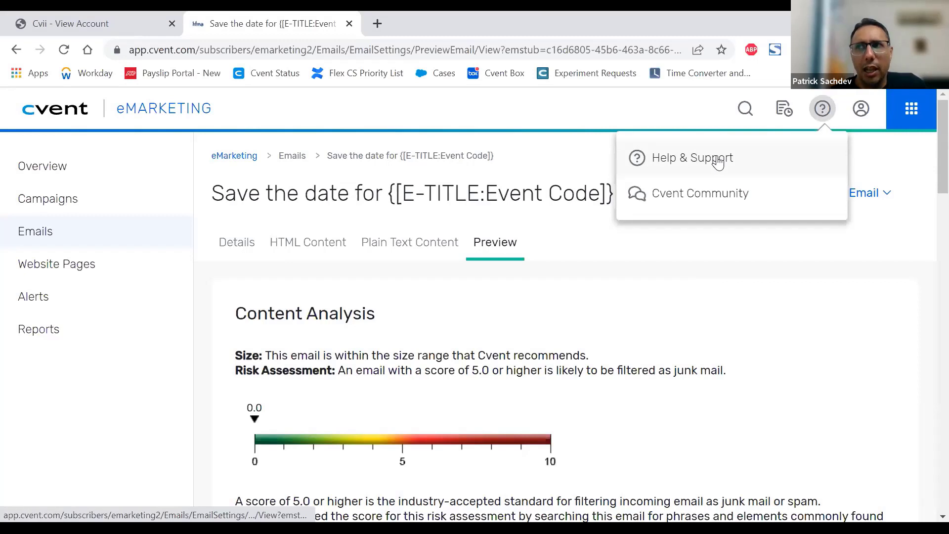
click(695, 294)
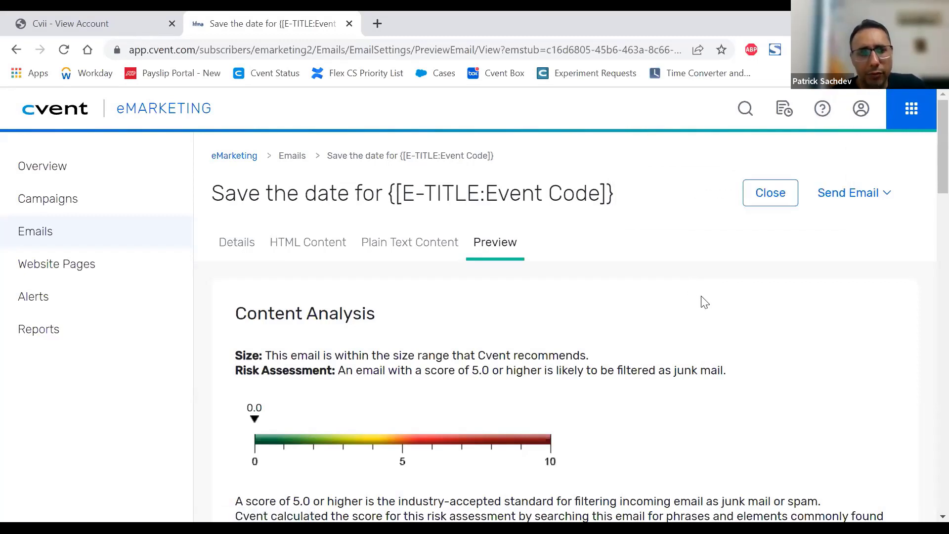
Step: Go to the eMarketing website pages and start creating a new page
click(64, 267)
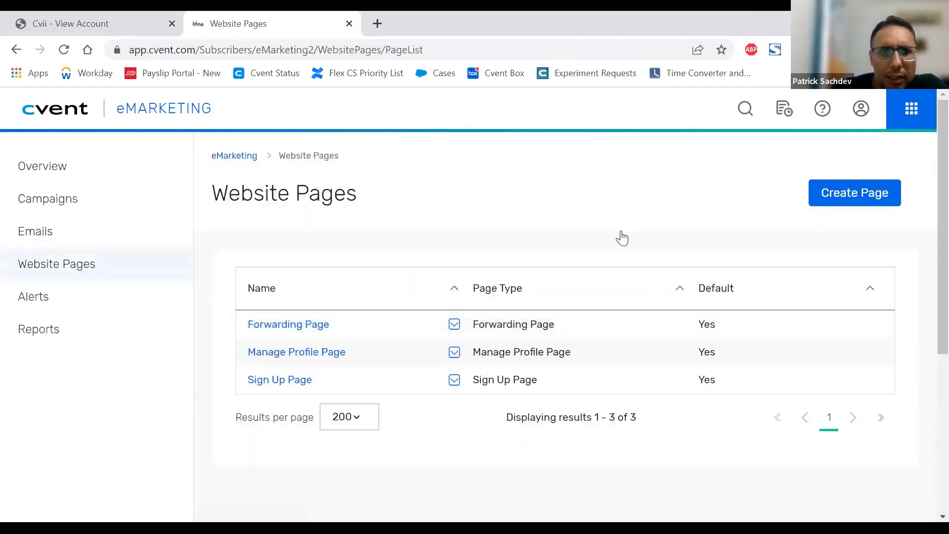
scroll(622, 238, down, 2)
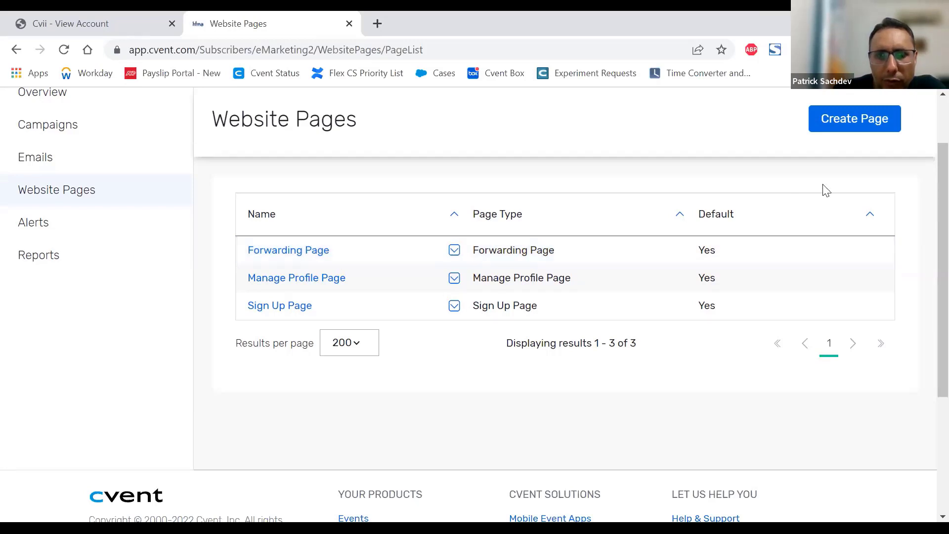
click(852, 117)
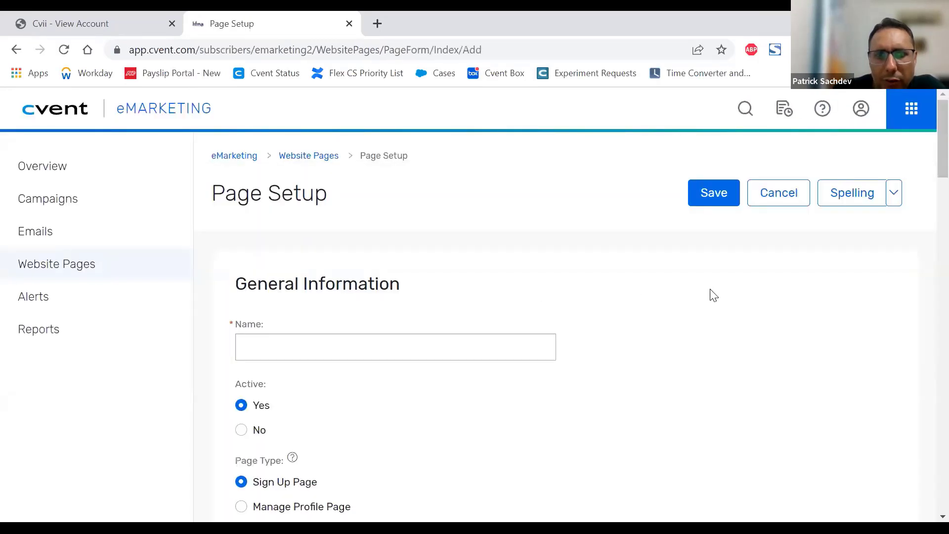
Step: Review the new page's general information fields and read the help explanation of the page types
scroll(713, 295, down, 1)
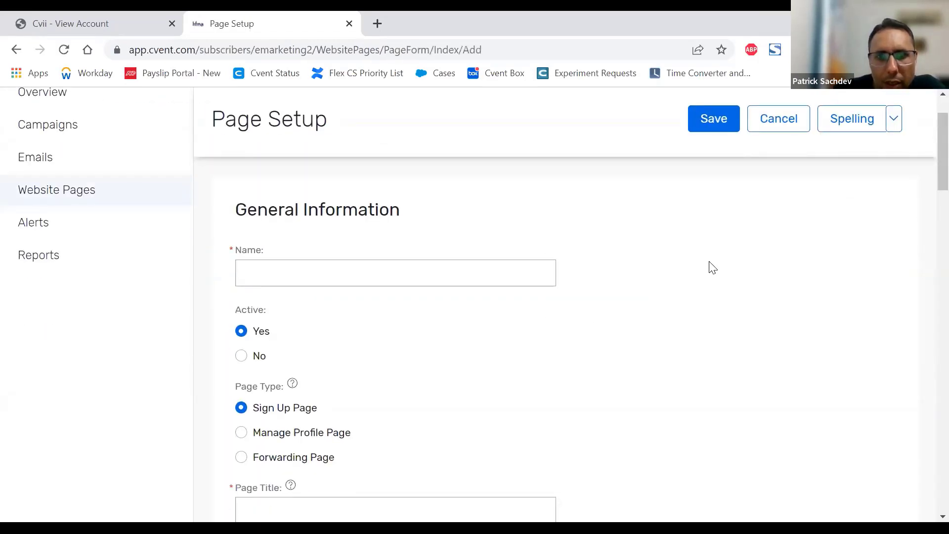
click(282, 273)
scroll(376, 297, down, 3)
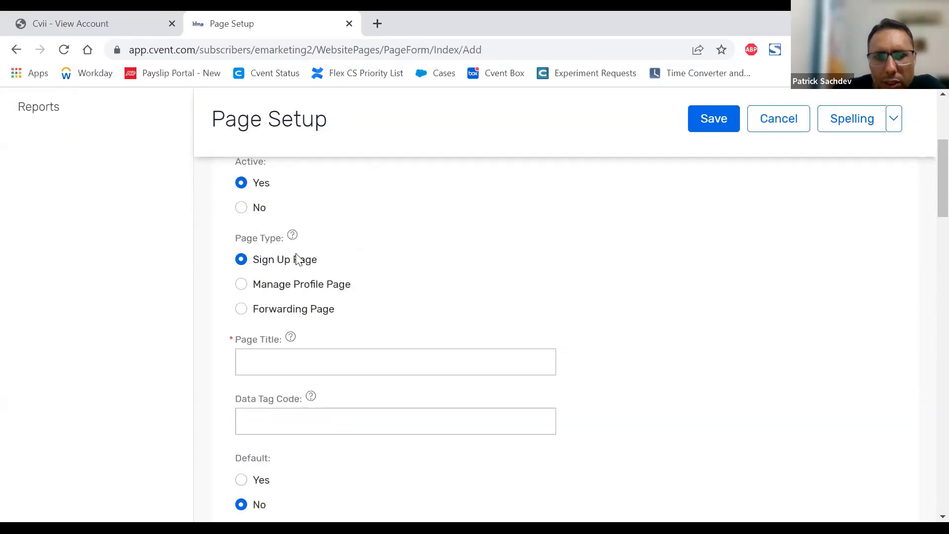
drag(237, 238, 284, 241)
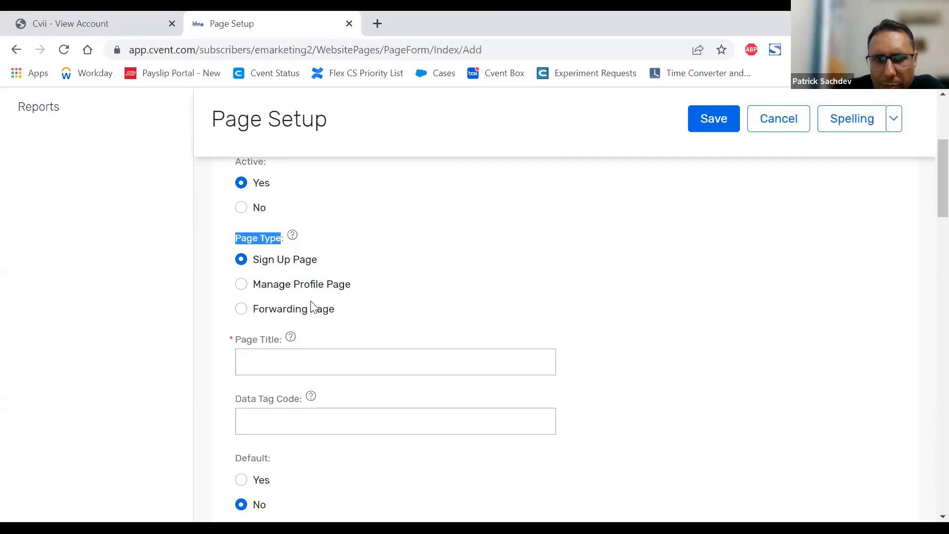
mouse_move(292, 235)
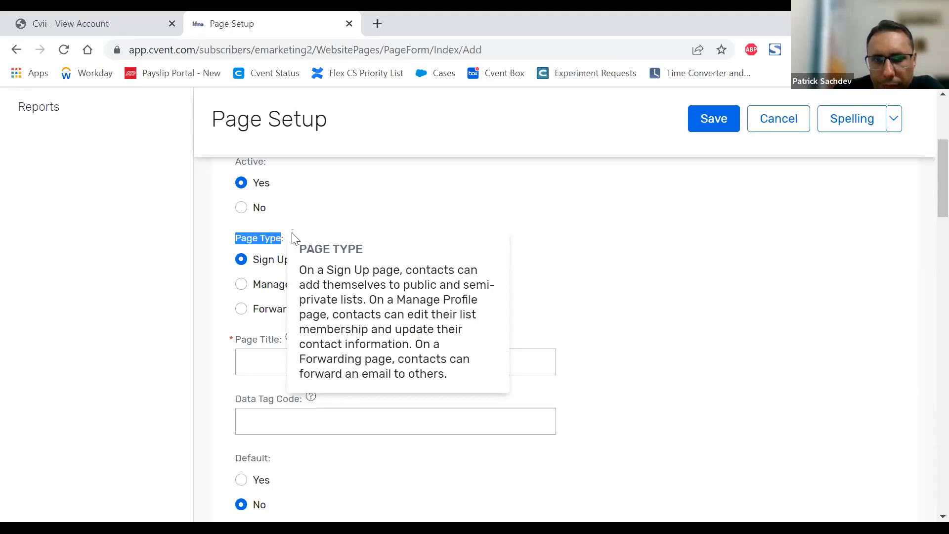
click(607, 221)
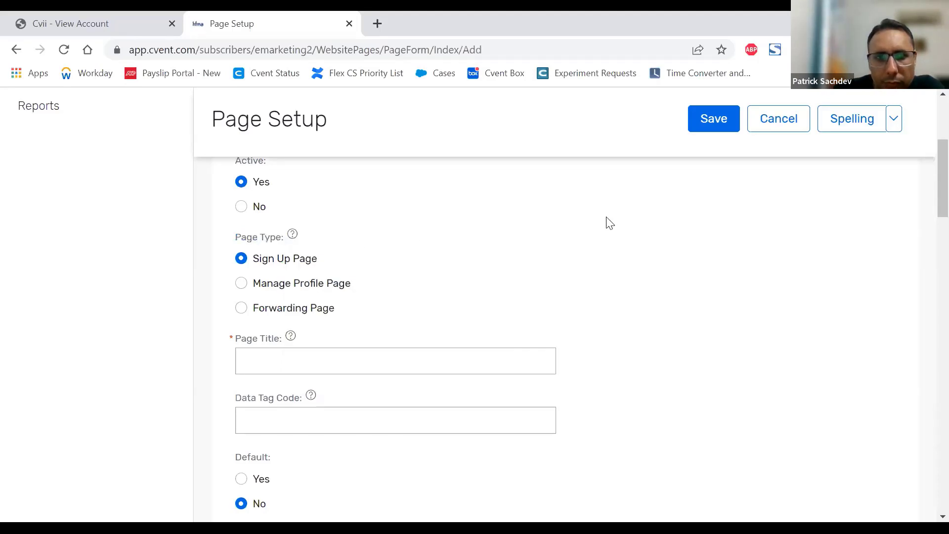
scroll(609, 223, down, 1)
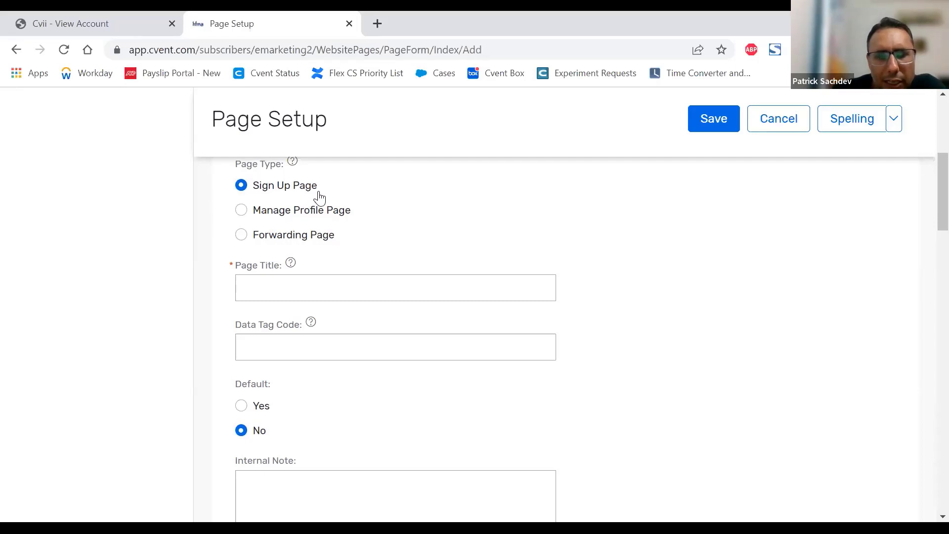
Step: Open the "AAHAM Virtual Fall Conference 9.17.2020 - Thank you for attending!" email and start a test send to someone else
mouse_move(292, 163)
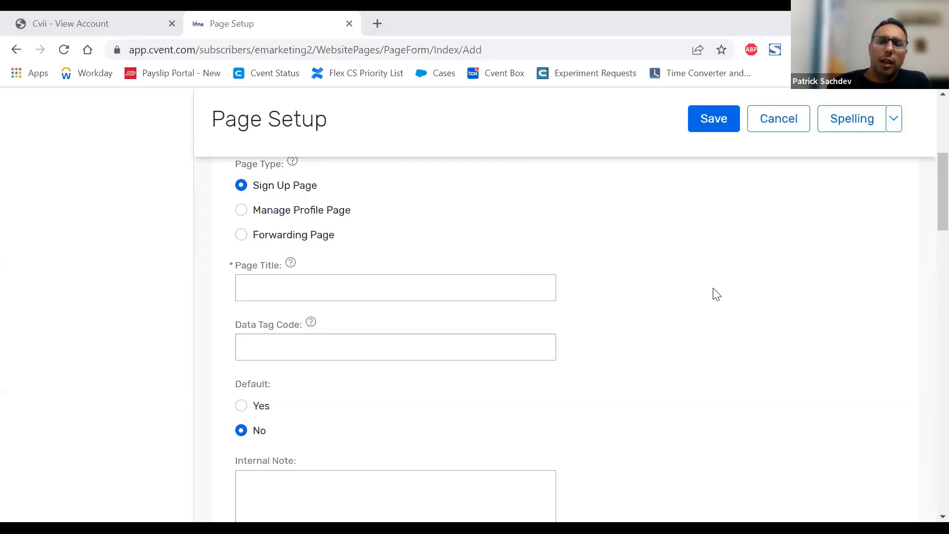
scroll(716, 294, up, 5)
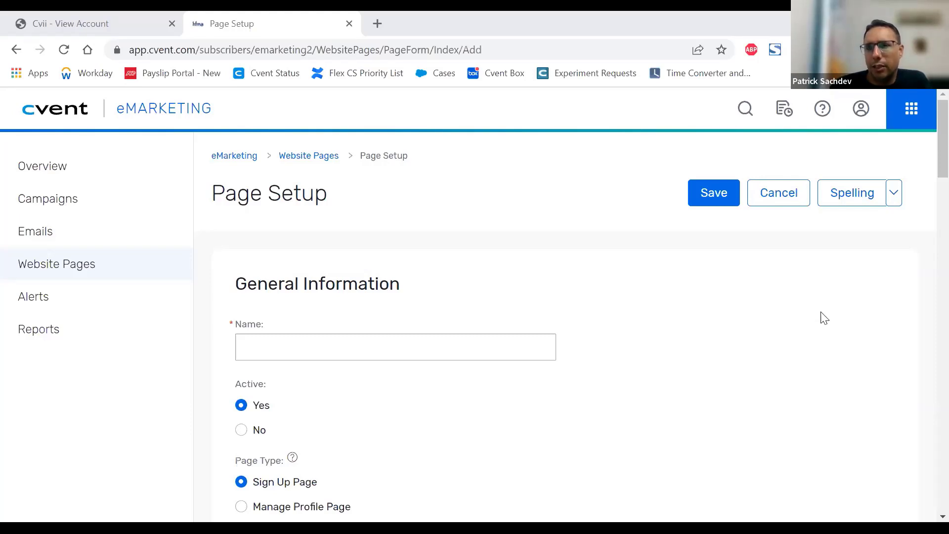
click(93, 243)
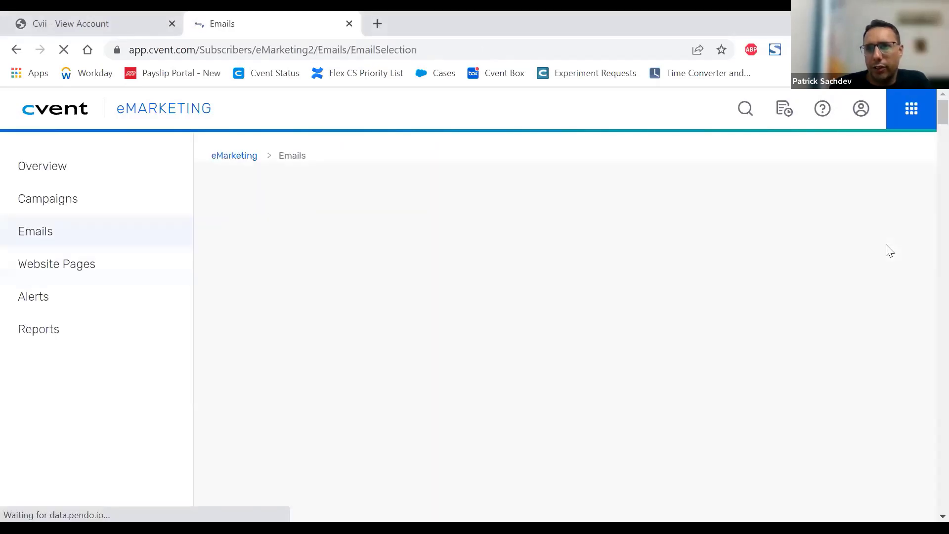
scroll(382, 290, down, 3)
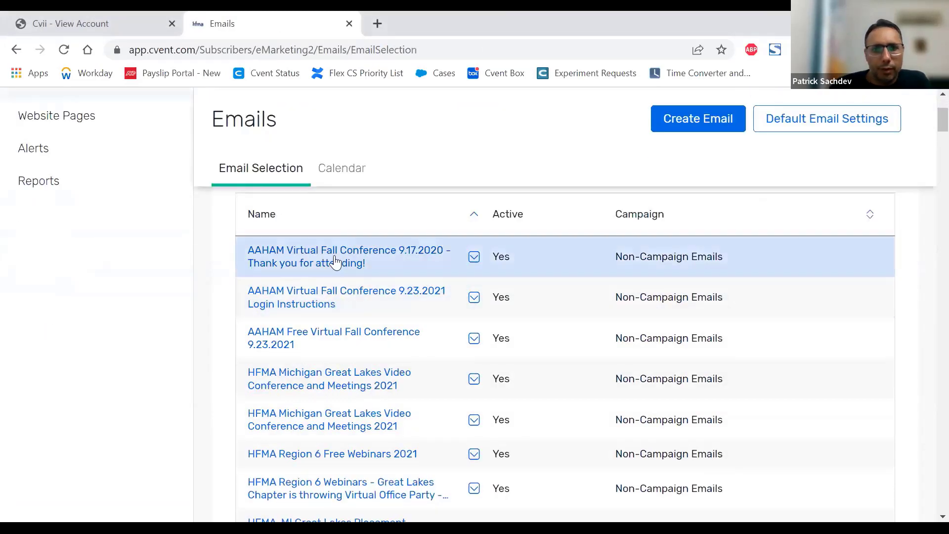
click(335, 262)
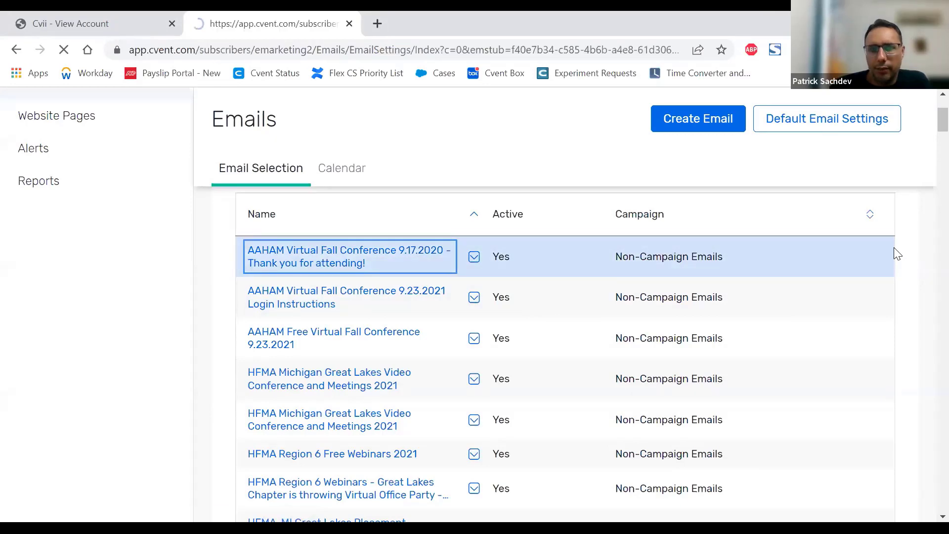
click(867, 198)
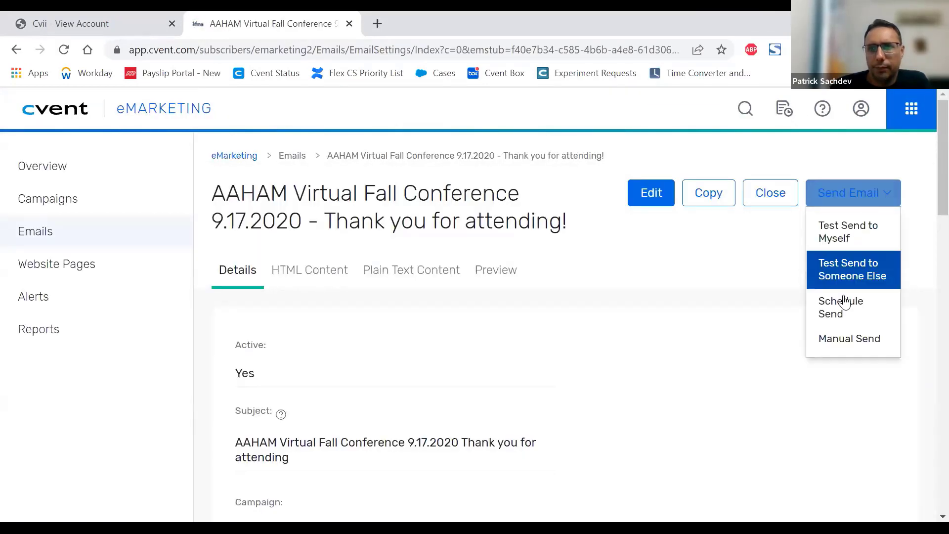
click(861, 272)
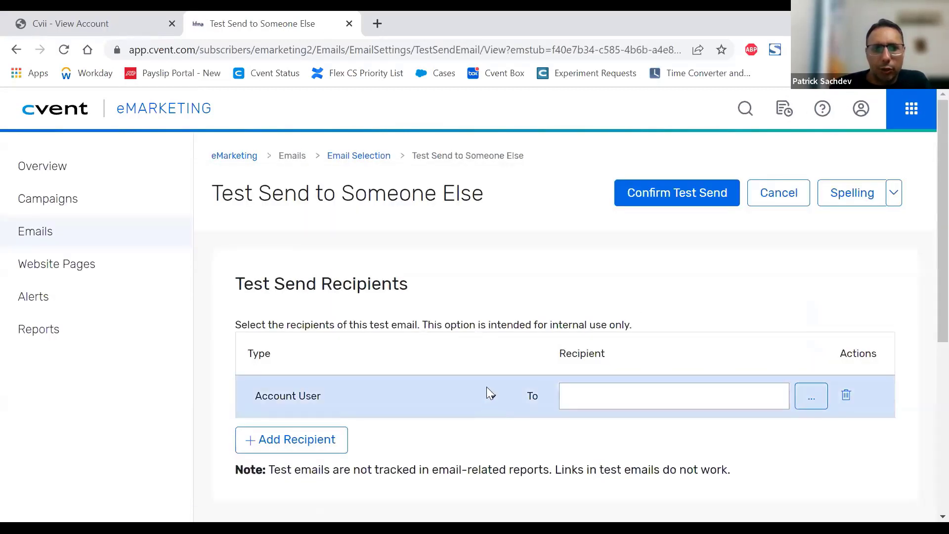
Step: Set the test send recipient type to Email Address and fill in the recipient's e-mail
click(487, 390)
scroll(500, 319, down, 2)
click(500, 317)
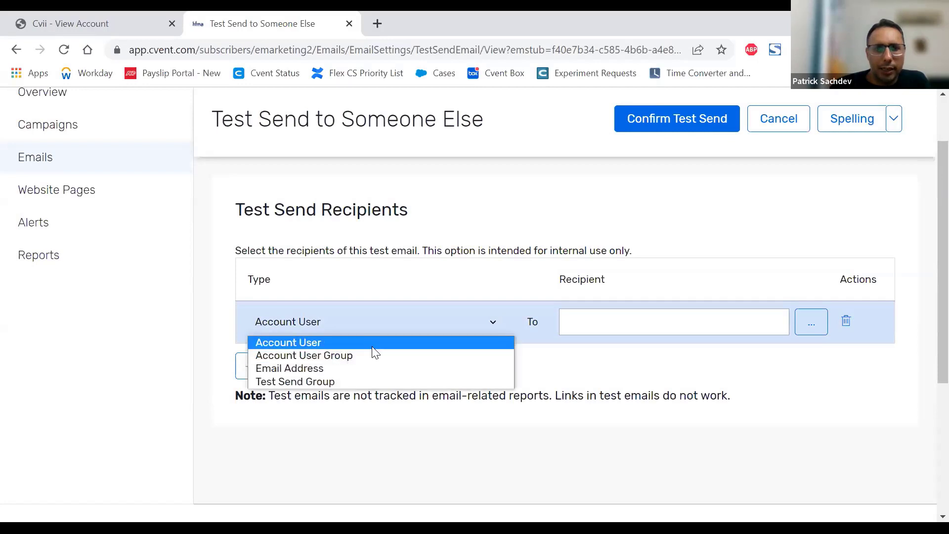
click(344, 370)
click(617, 326)
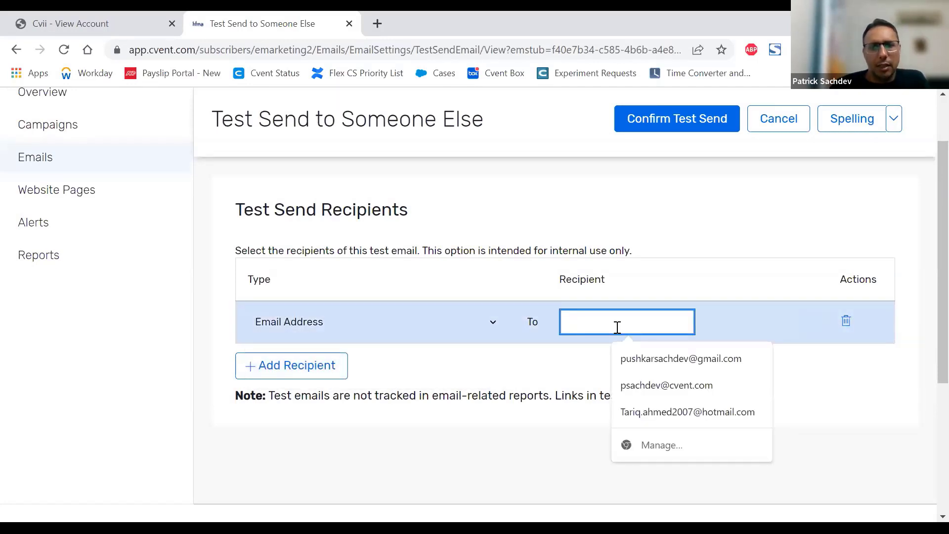
click(653, 385)
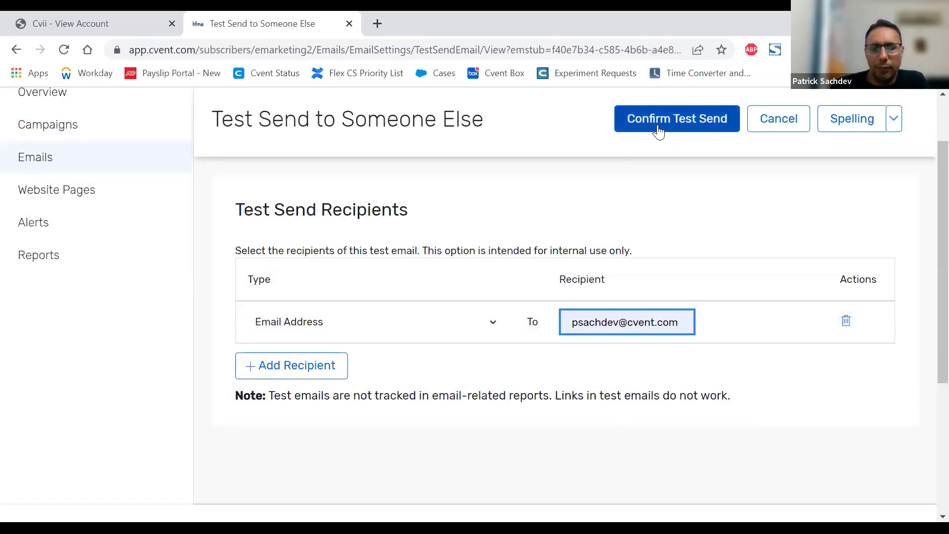
Step: Leave the test send without saving, return to the website pages and open the Forwarding Page
click(77, 193)
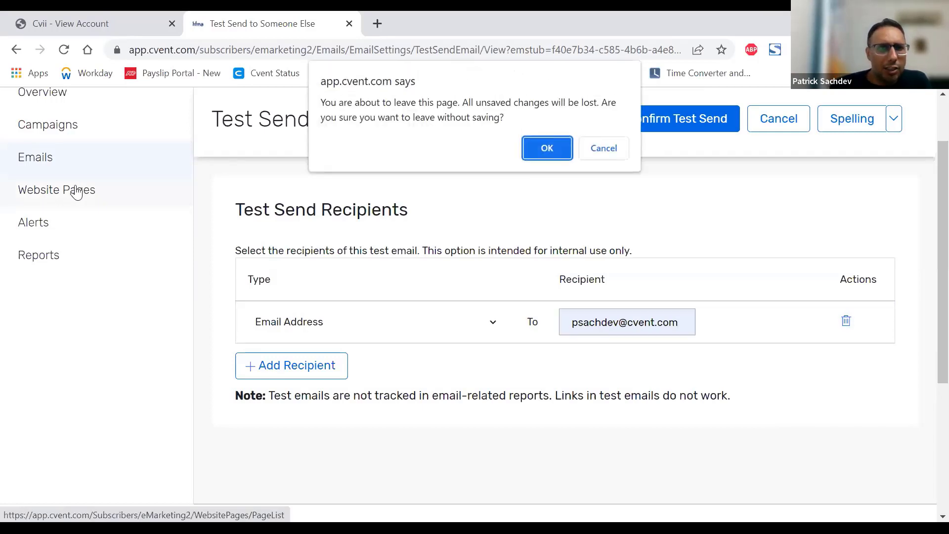
click(559, 148)
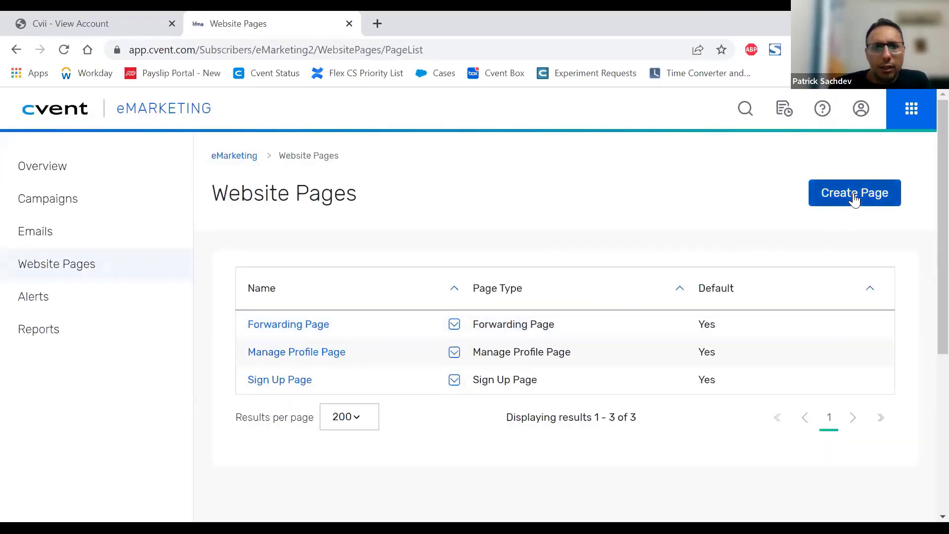
click(316, 326)
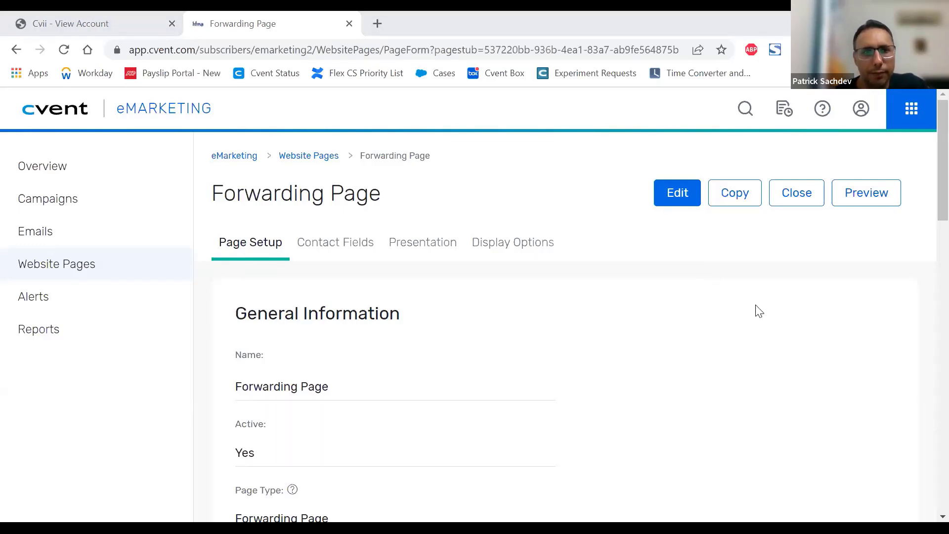
Step: Review the Forwarding Page's general information and its page settings for forwarding limits and messages
scroll(759, 311, down, 1)
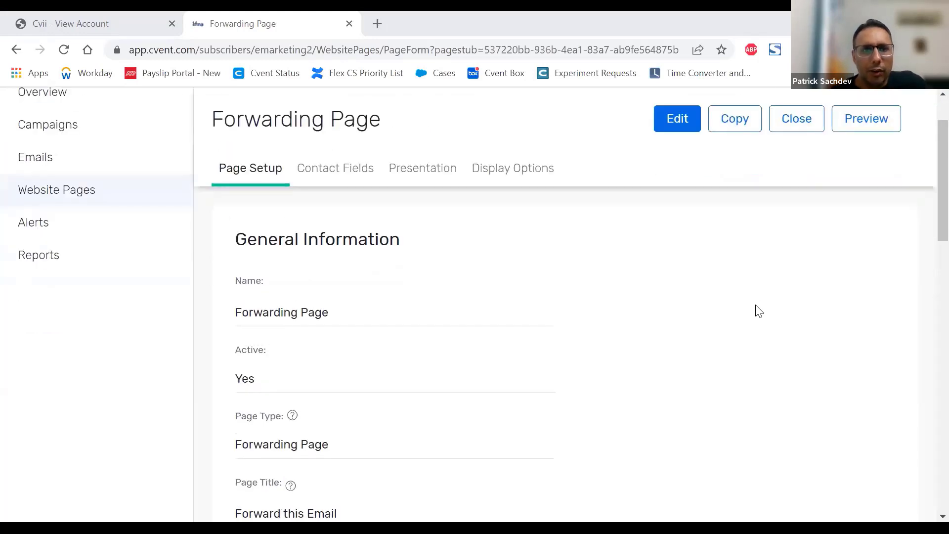
scroll(721, 282, up, 1)
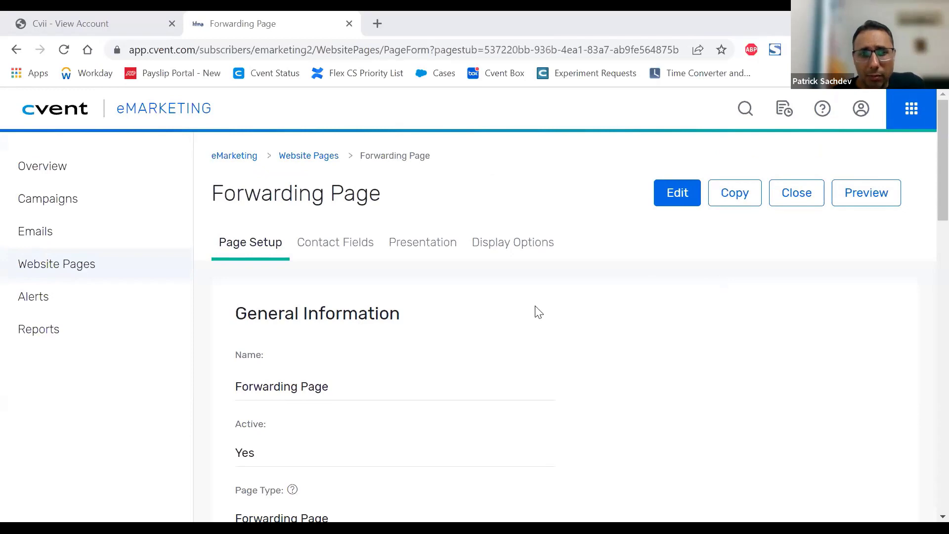
scroll(603, 302, down, 1)
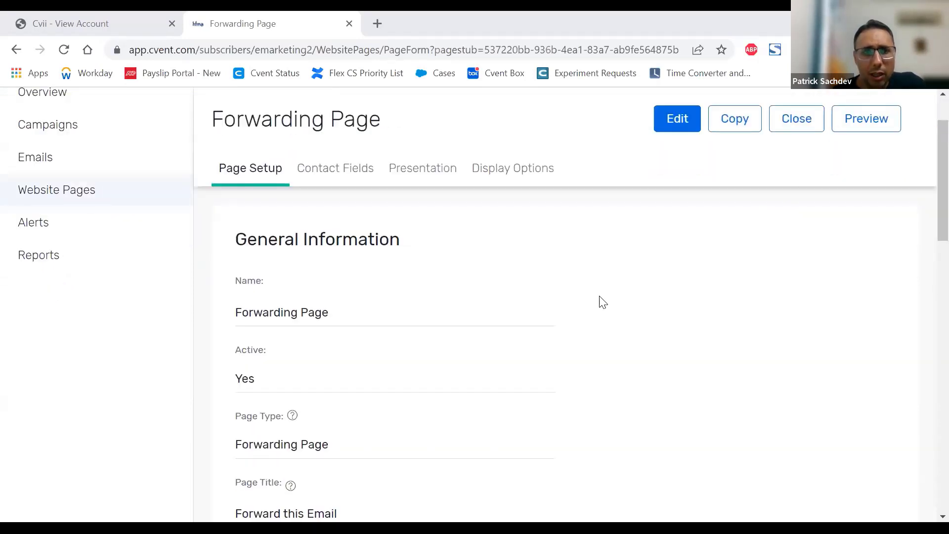
scroll(603, 302, down, 3)
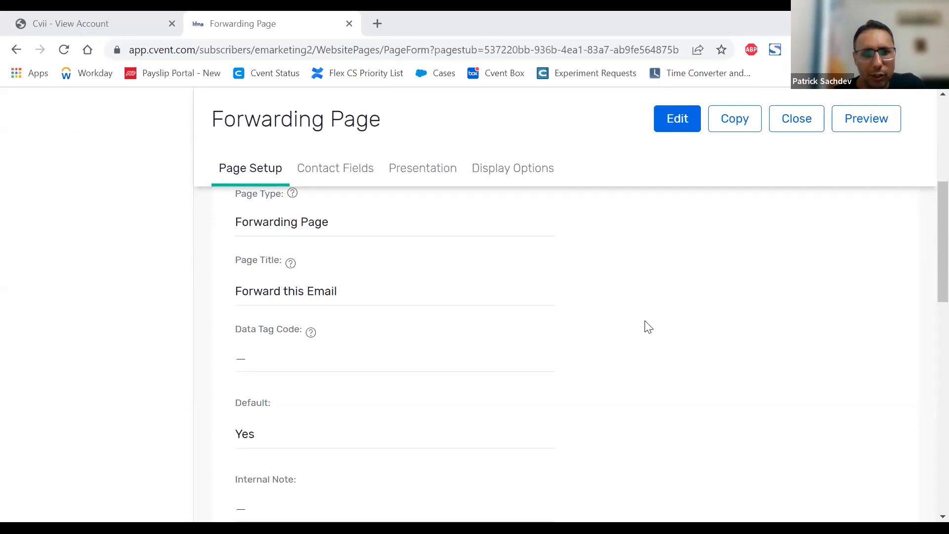
scroll(648, 327, down, 4)
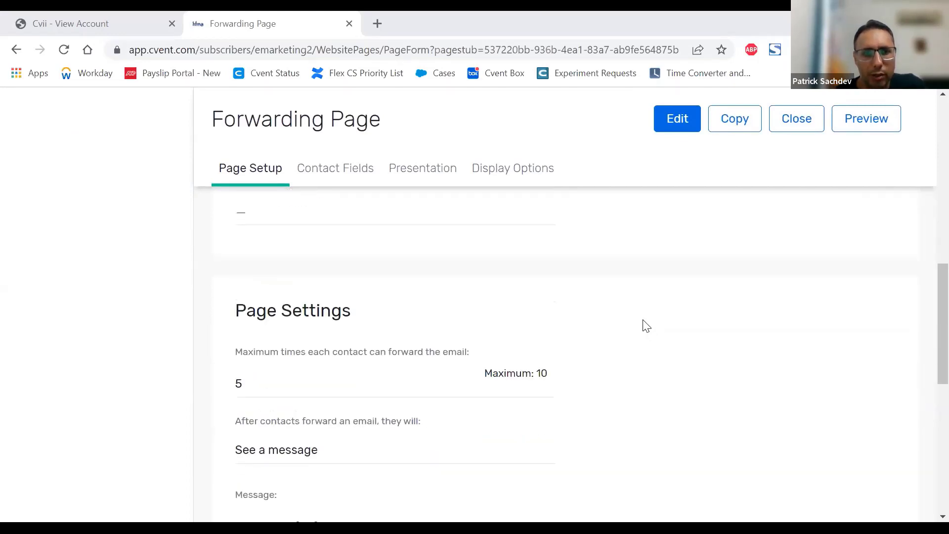
scroll(647, 326, down, 1)
scroll(644, 324, down, 1)
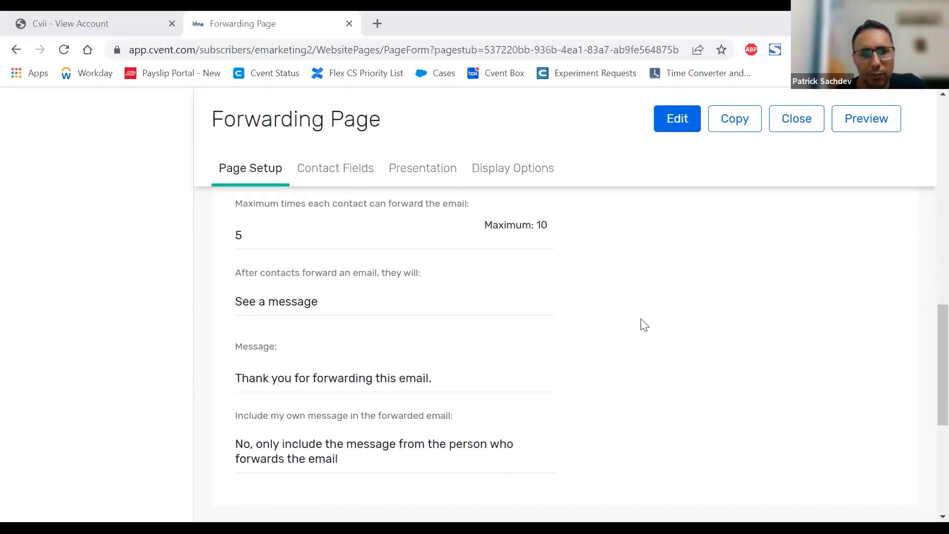
scroll(644, 324, down, 1)
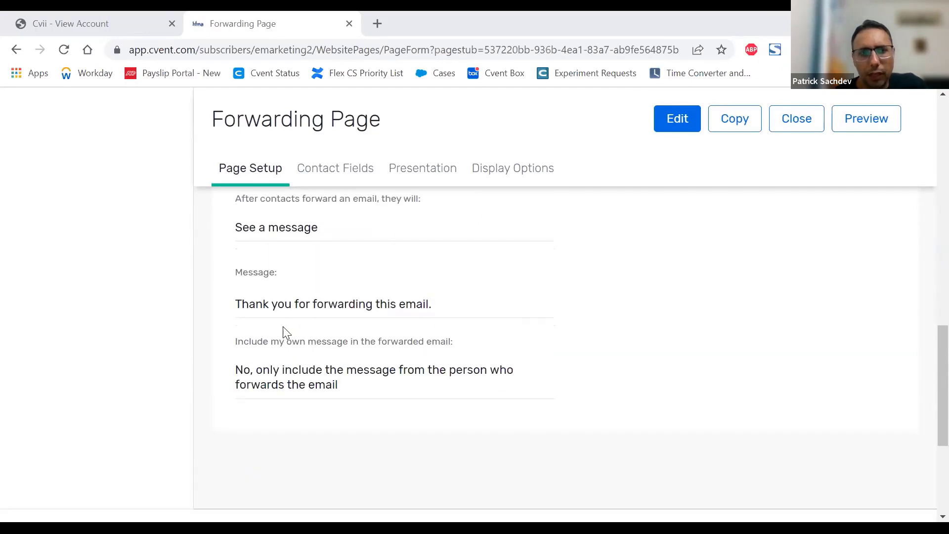
Step: Open the Forwarding Page for editing and go through its name, active status, page type and page title fields
click(676, 121)
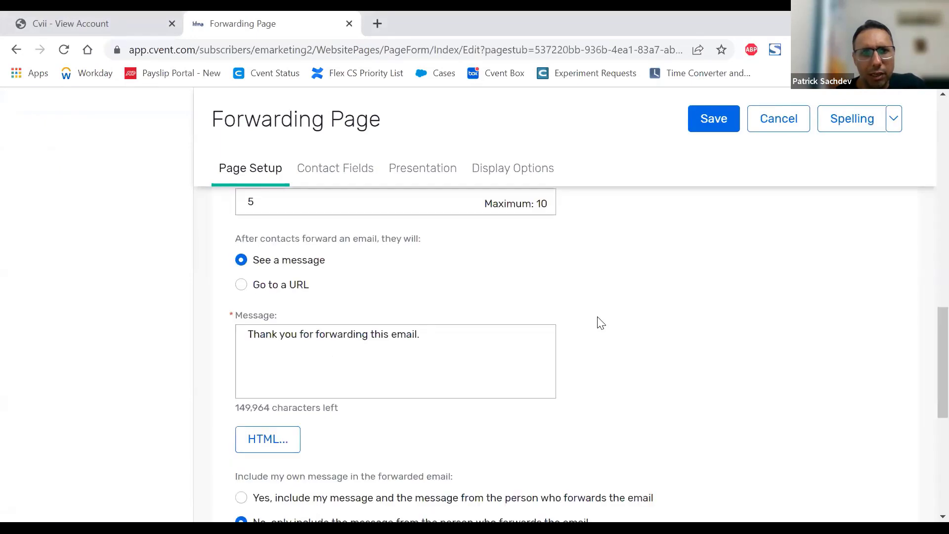
scroll(601, 322, up, 10)
scroll(602, 322, up, 4)
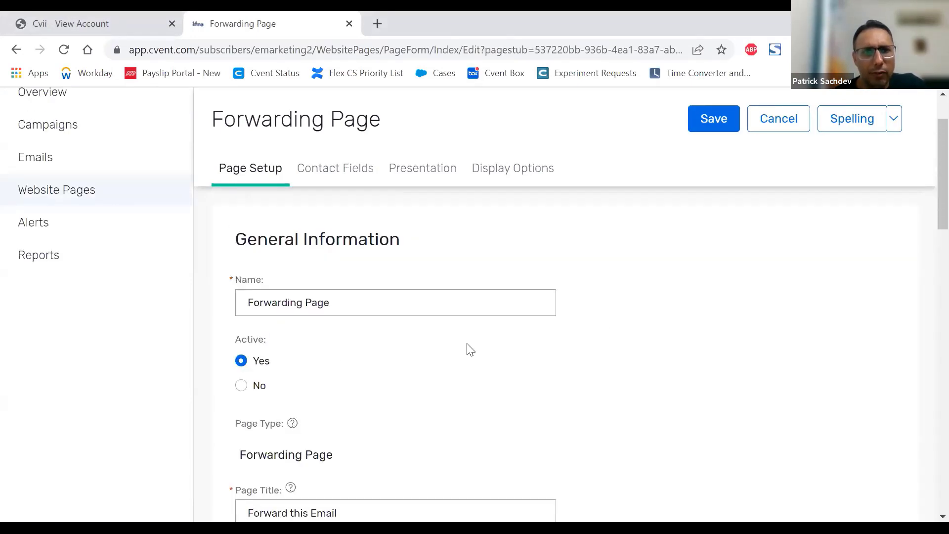
click(345, 305)
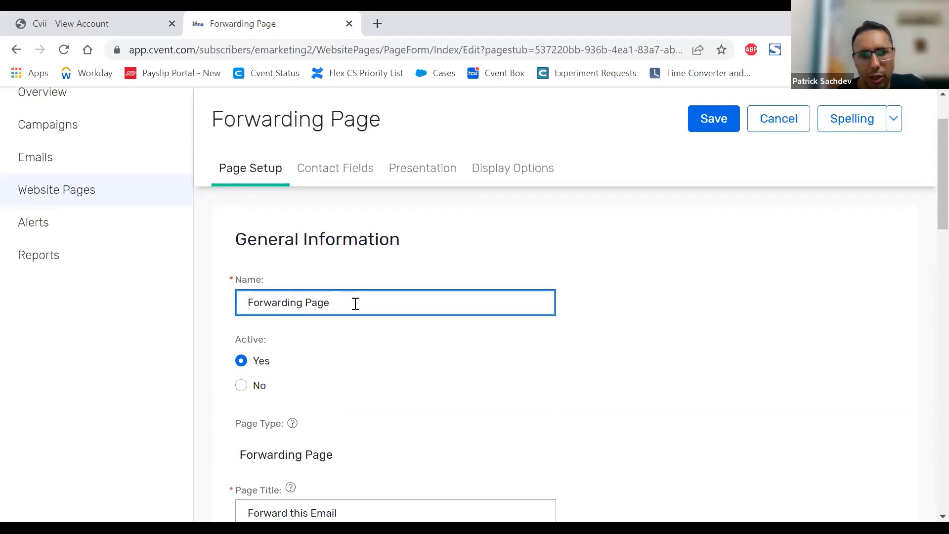
scroll(369, 316, down, 3)
scroll(282, 214, up, 2)
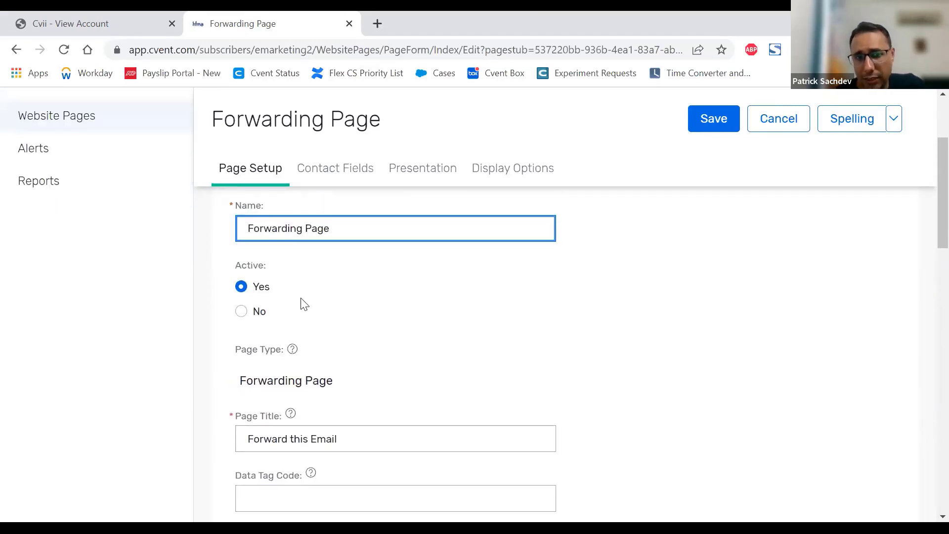
scroll(396, 332, down, 2)
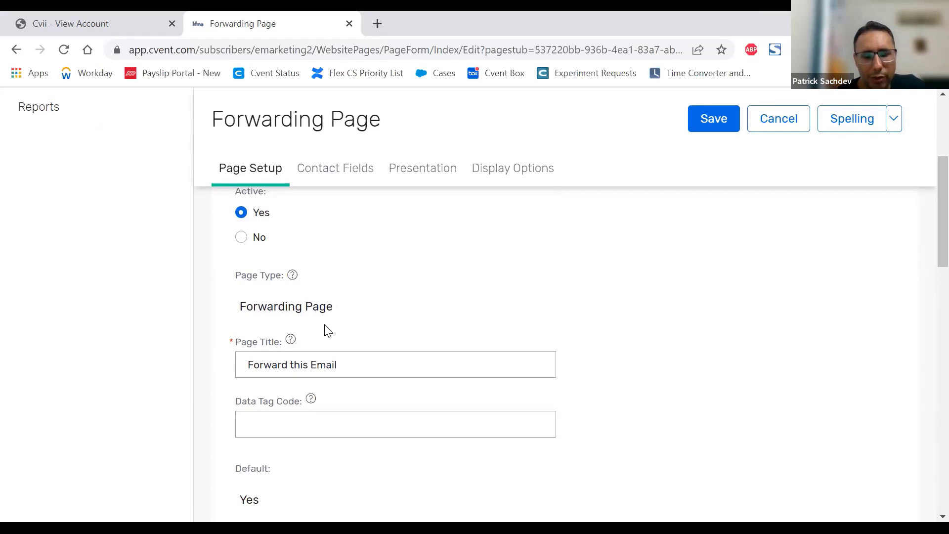
drag(288, 306, 419, 307)
scroll(419, 307, down, 2)
click(351, 297)
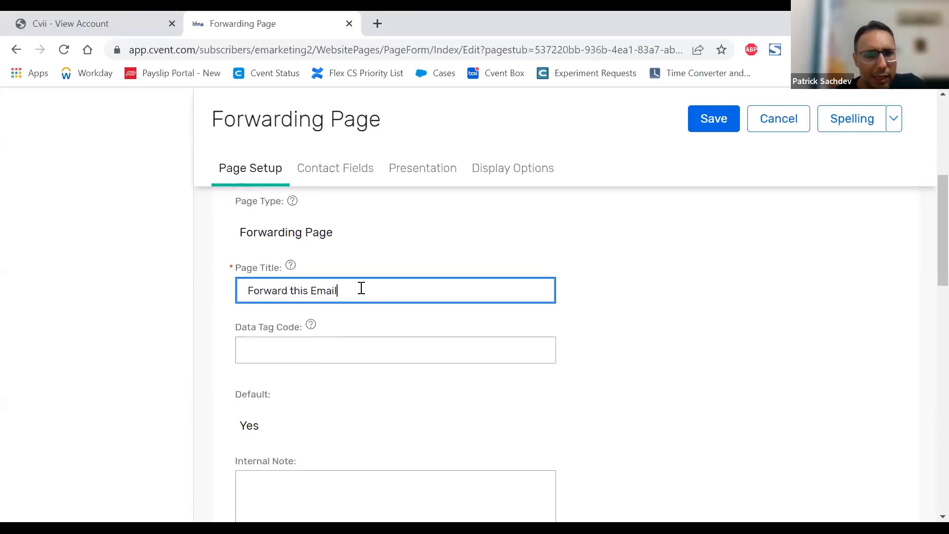
Step: Examine the Forwarding Page's data tag code, default setting and internal note fields
scroll(339, 267, down, 3)
scroll(328, 262, up, 3)
click(304, 342)
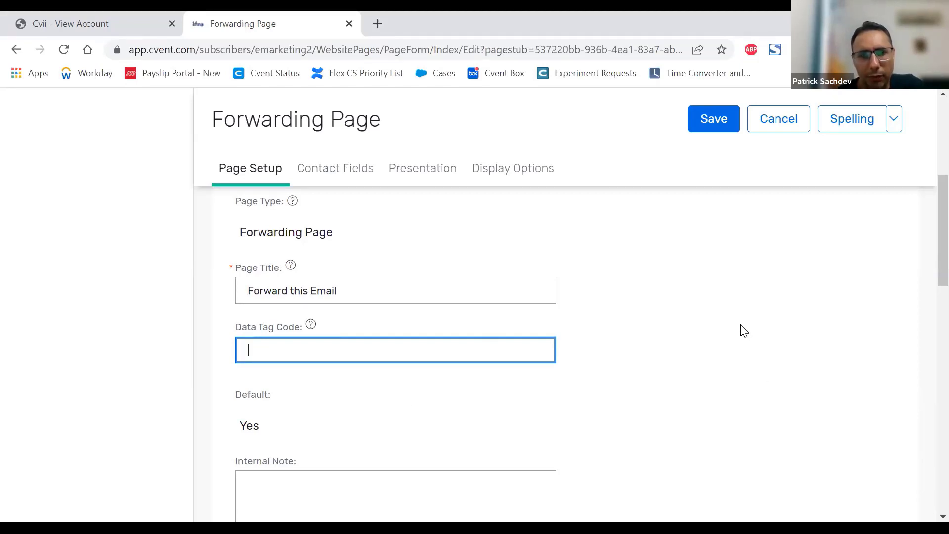
scroll(744, 330, down, 3)
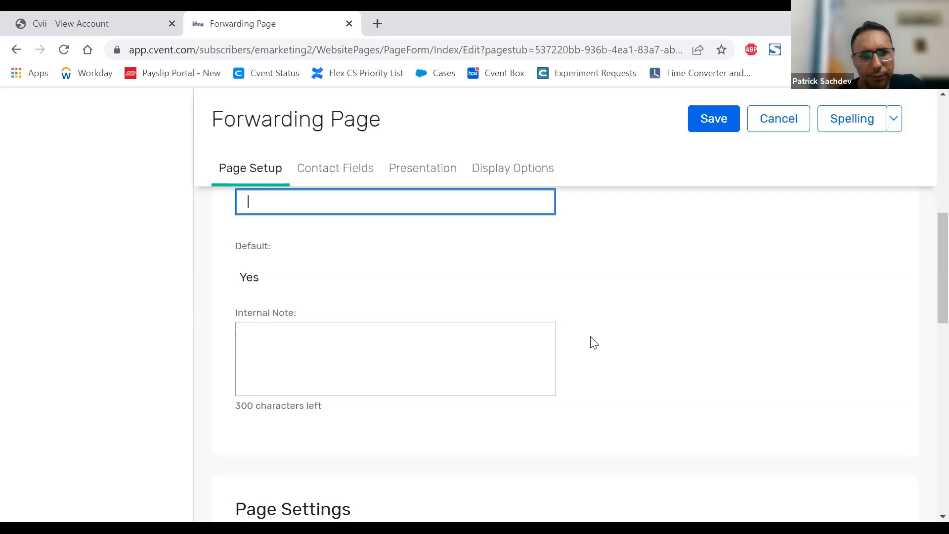
drag(273, 285, 233, 272)
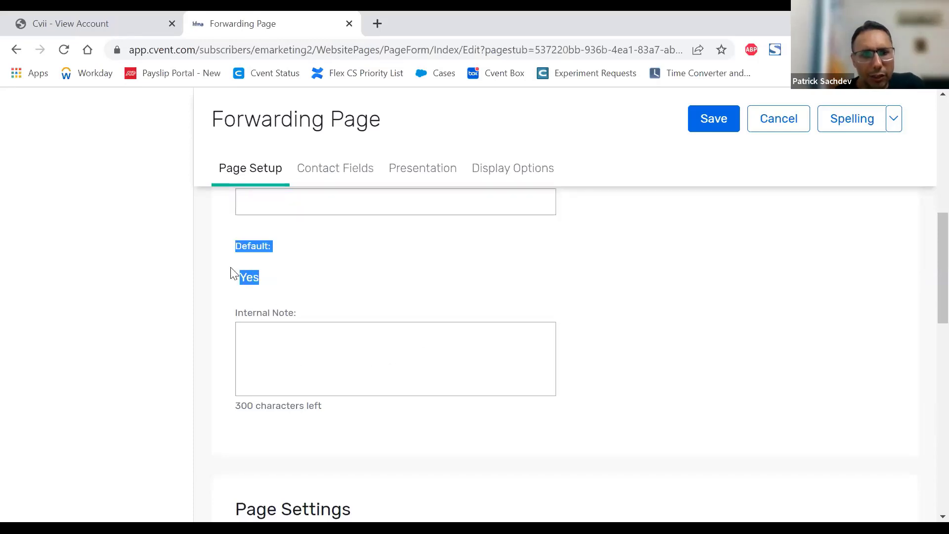
click(286, 282)
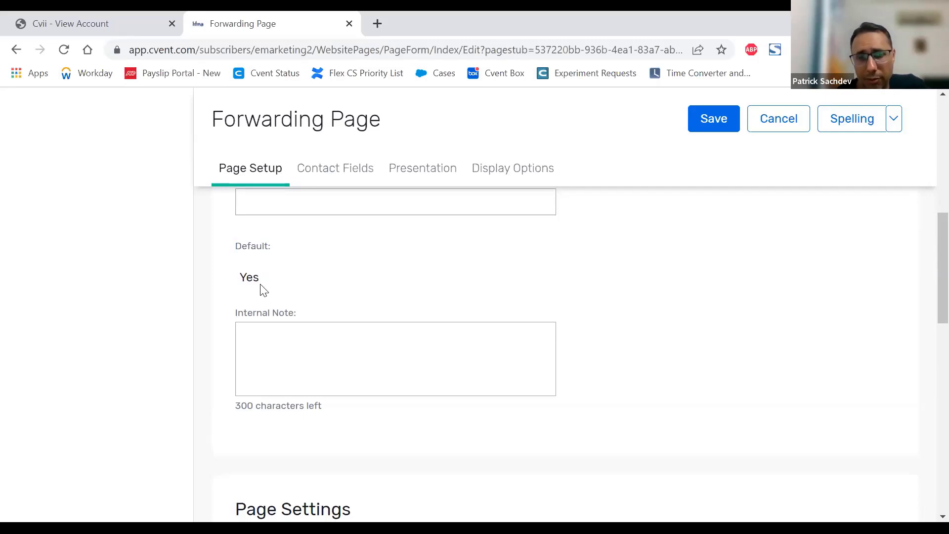
scroll(262, 286, down, 1)
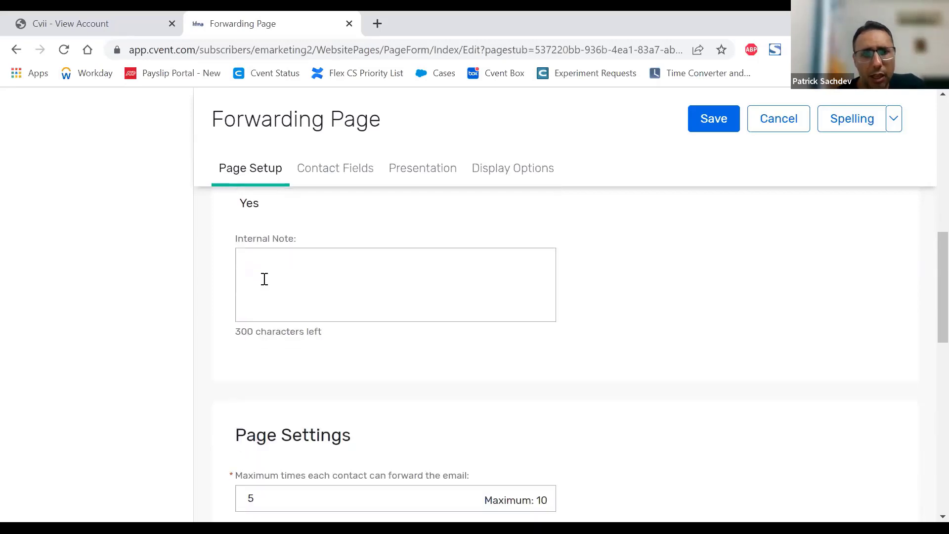
click(277, 284)
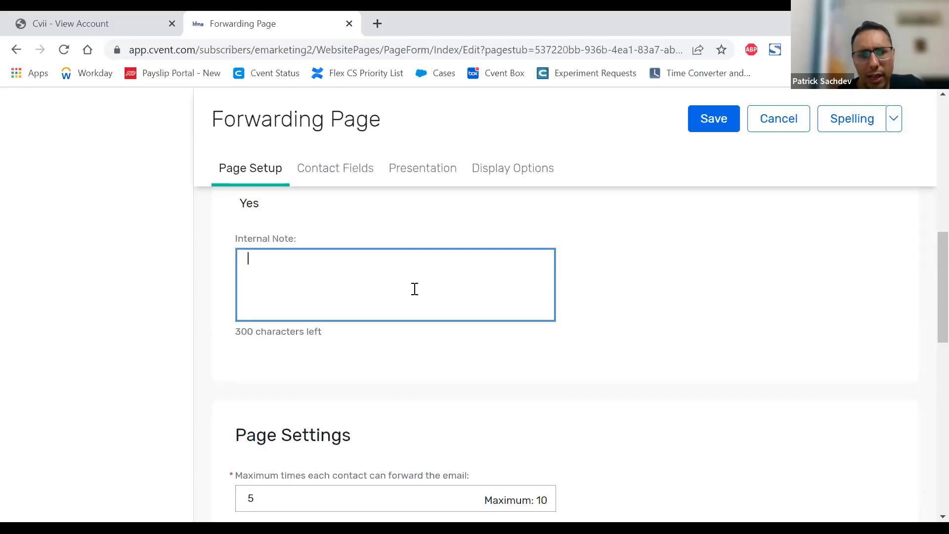
Step: Examine the page setting that limits how many times each contact can forward the email
scroll(630, 280, down, 3)
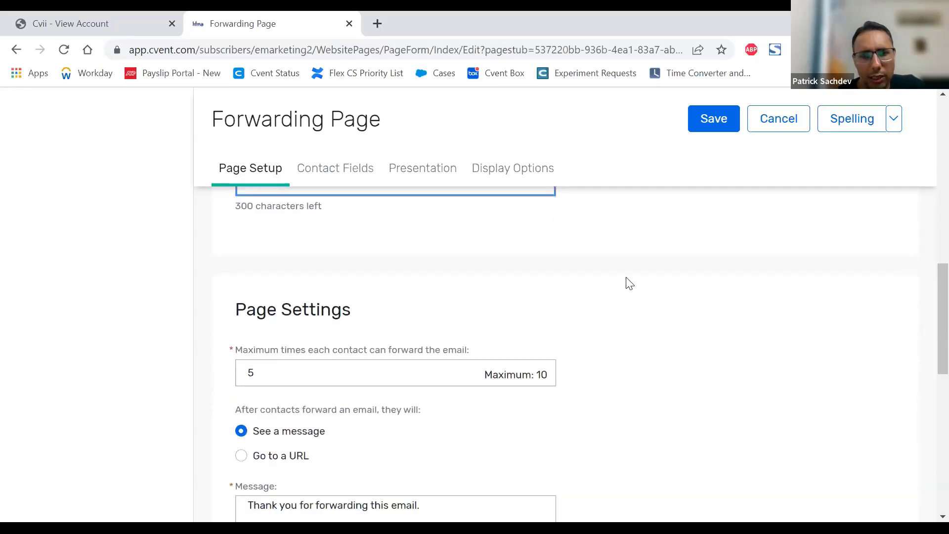
scroll(629, 284, down, 1)
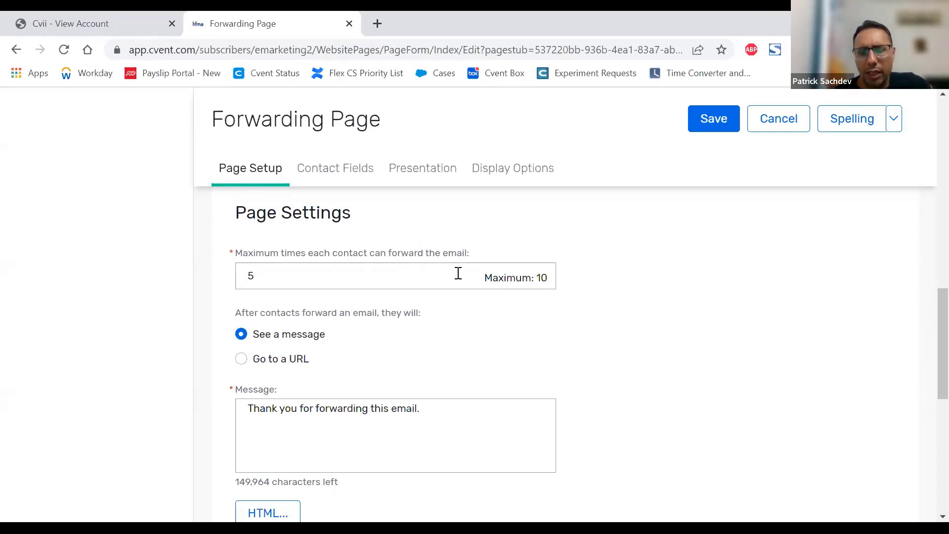
drag(305, 277, 187, 283)
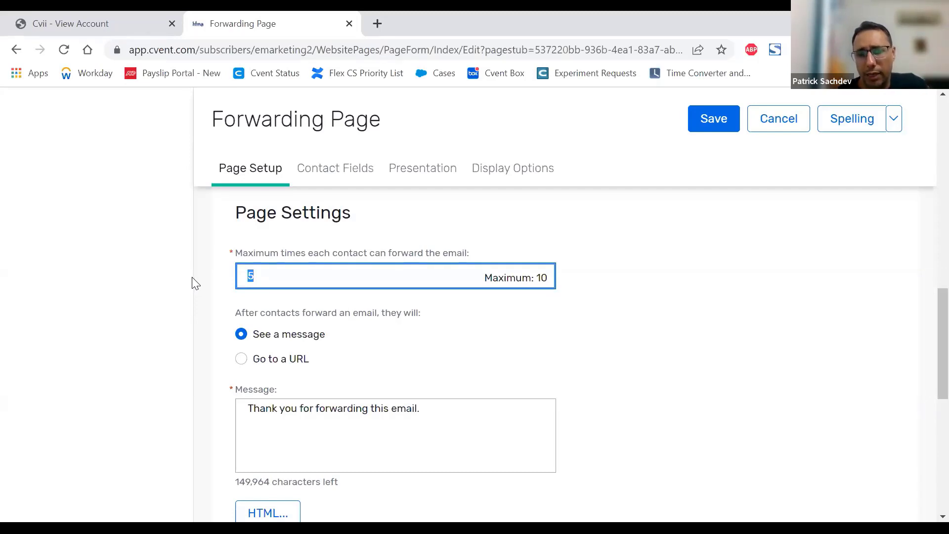
click(271, 276)
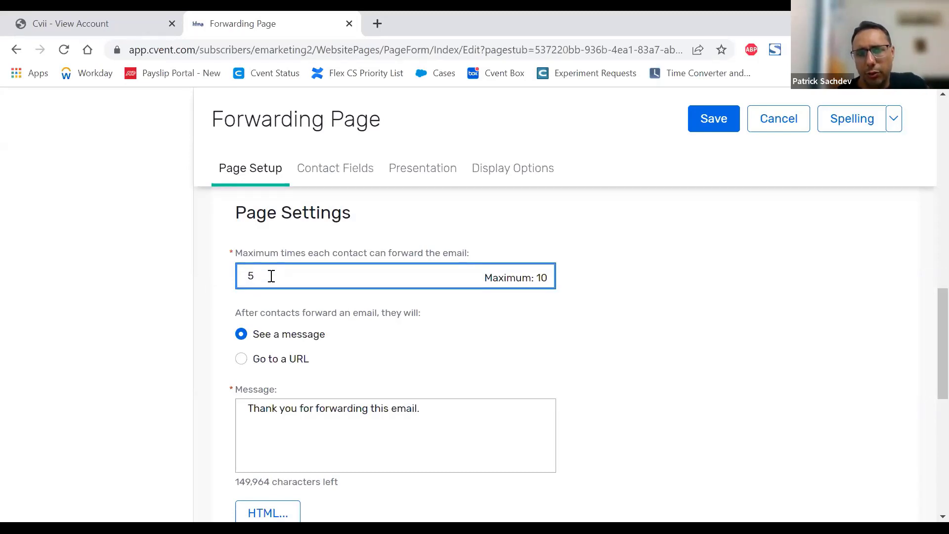
drag(271, 276, 218, 281)
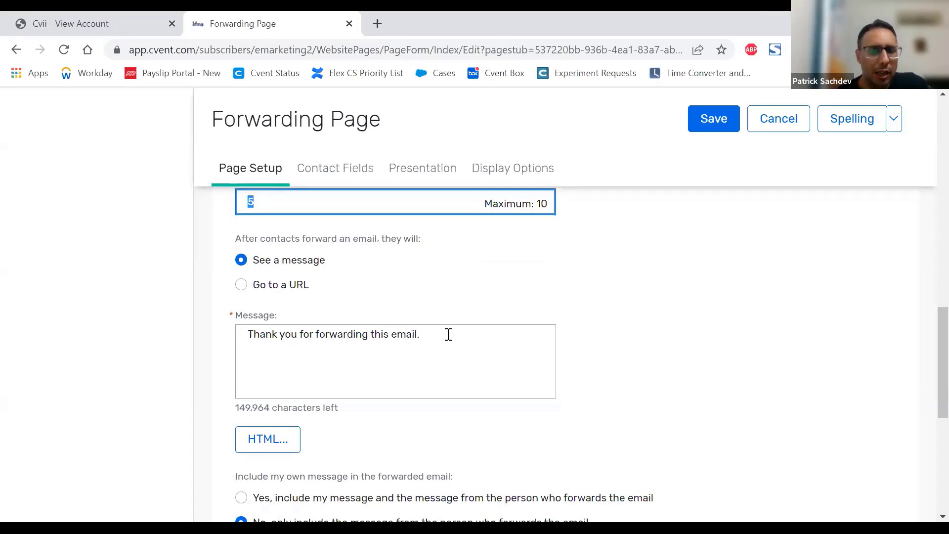
Step: Check the thank-you message, then have contacts go to a URL after forwarding an email, leaving the URL field empty
click(425, 334)
drag(425, 335, 245, 335)
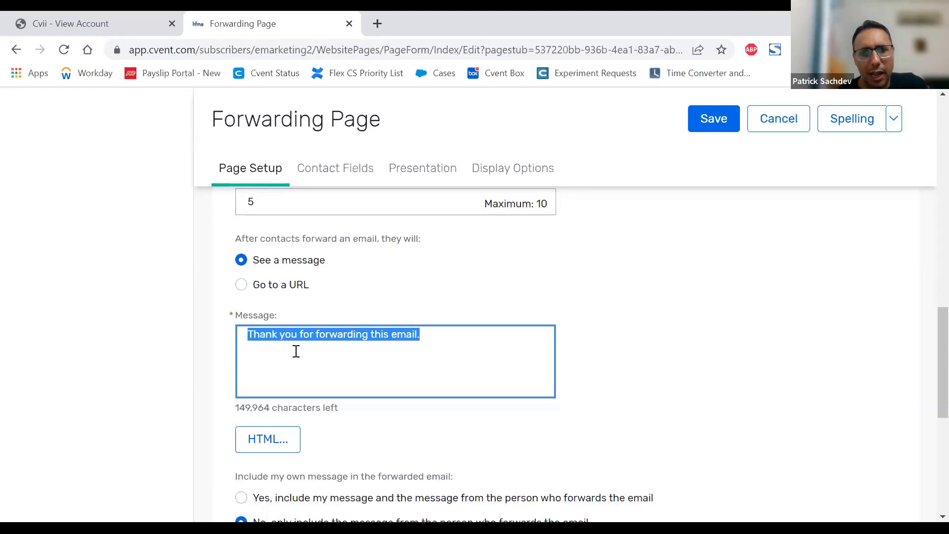
click(265, 290)
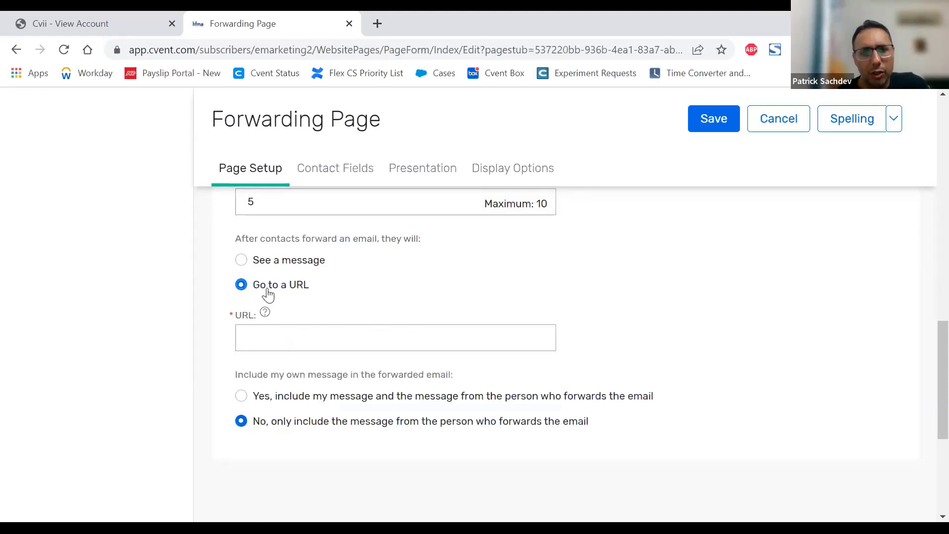
click(305, 339)
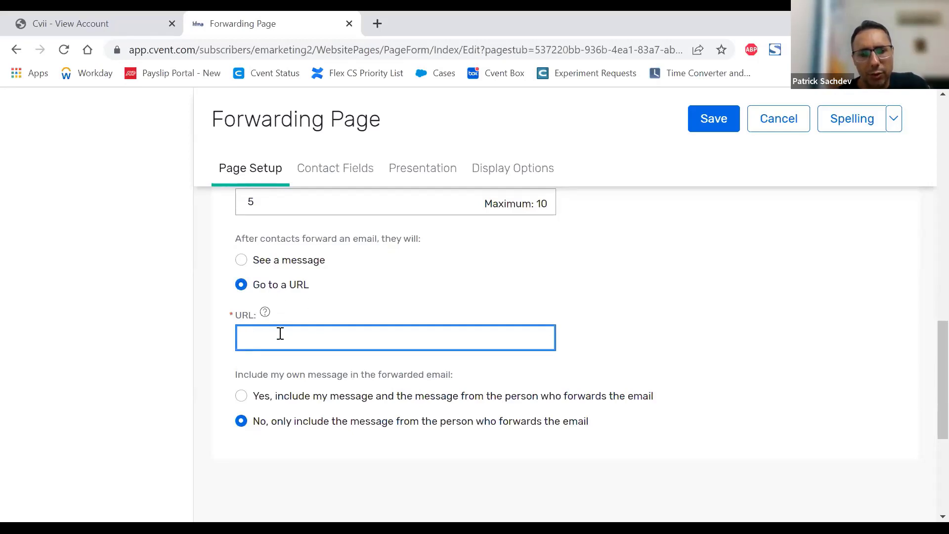
Step: Include your own message alongside the forwarder's message in the forwarded email, with the text "This email was forwarded to you"
scroll(524, 267, down, 2)
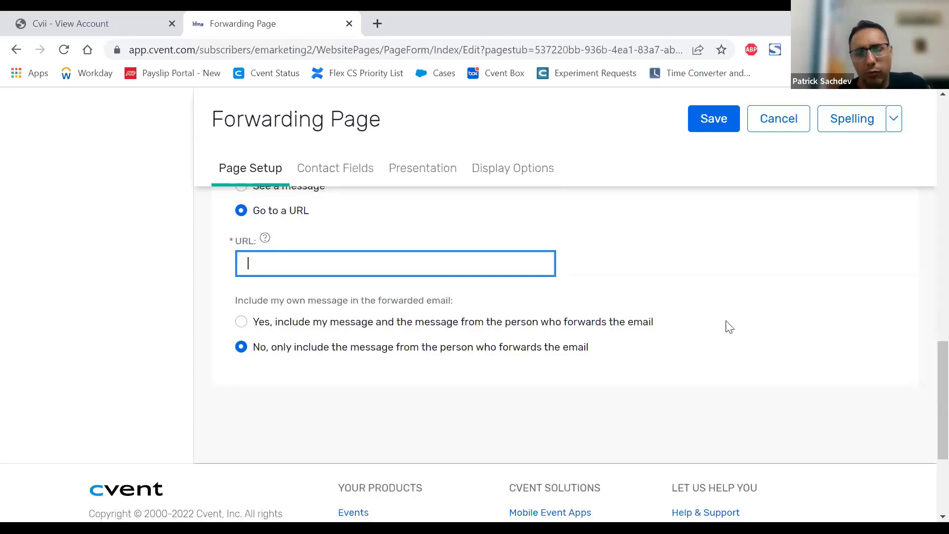
click(241, 322)
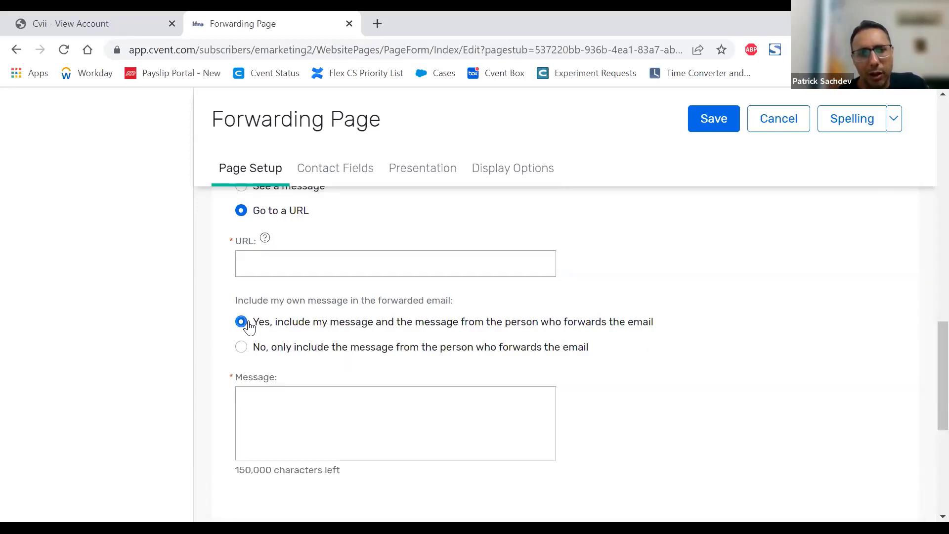
scroll(311, 386, down, 1)
scroll(311, 386, down, 1)
click(318, 272)
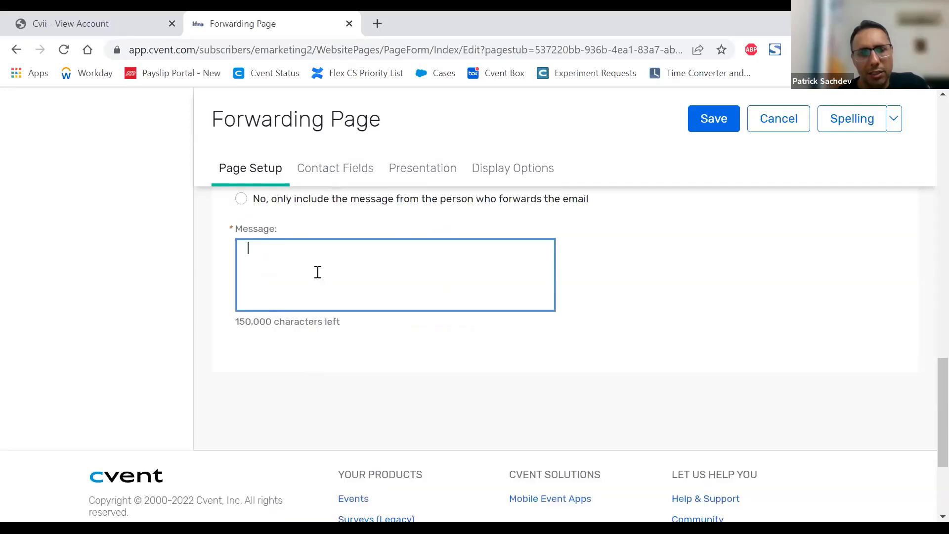
scroll(317, 272, up, 1)
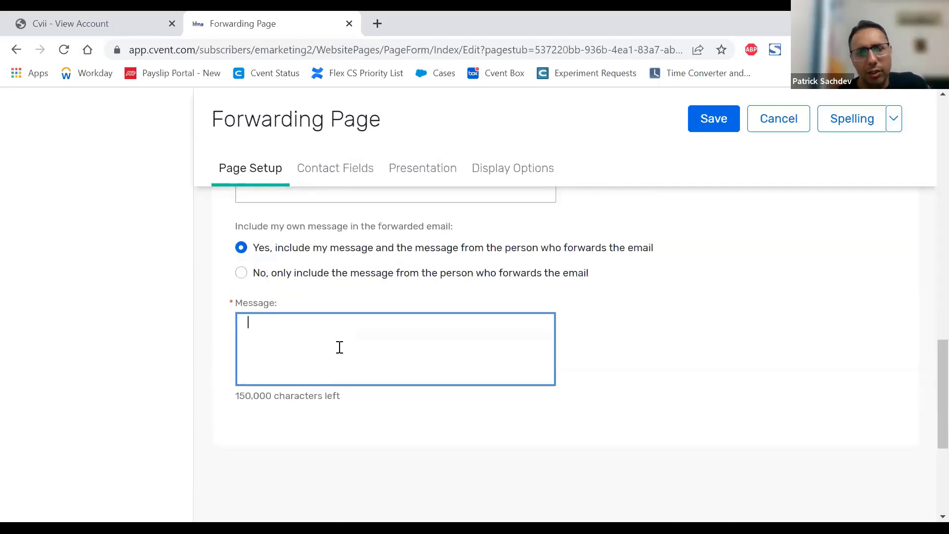
text(This )
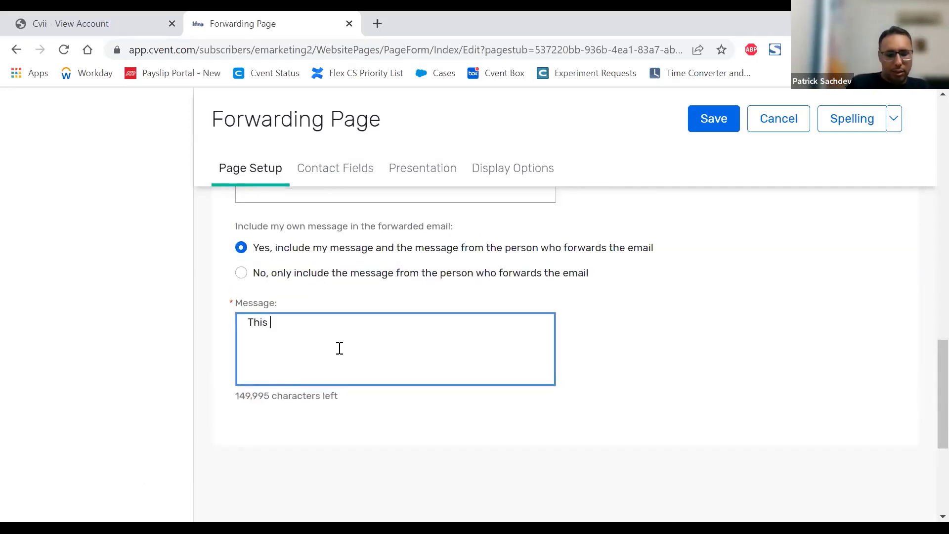
text(email was forw)
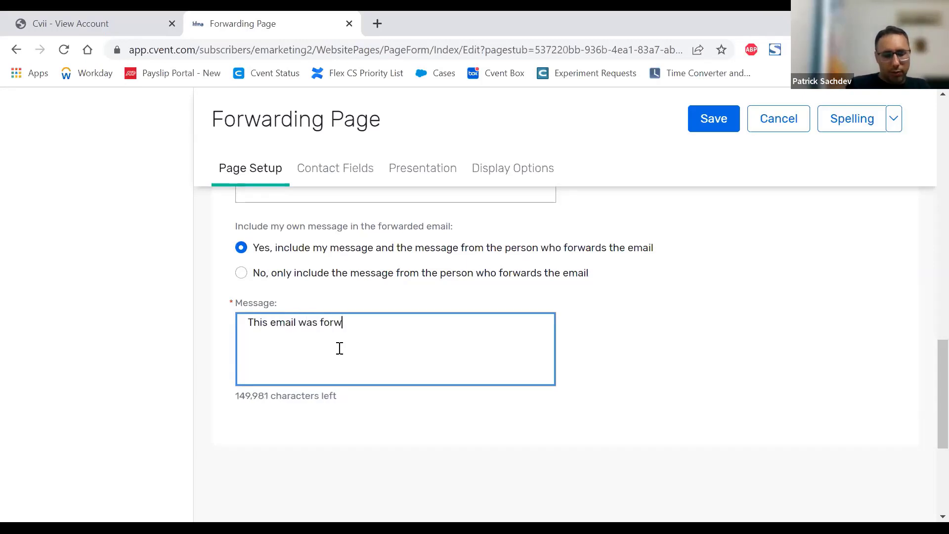
text(arded to you)
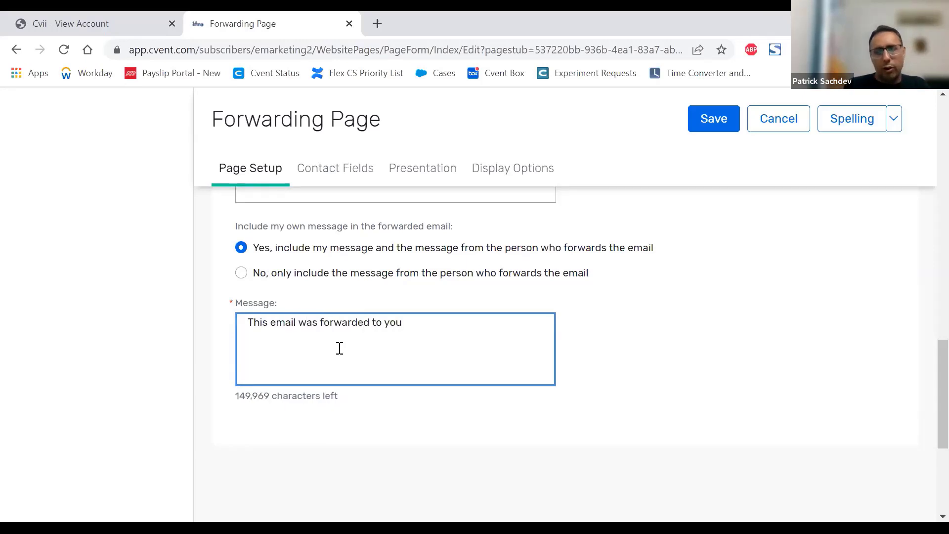
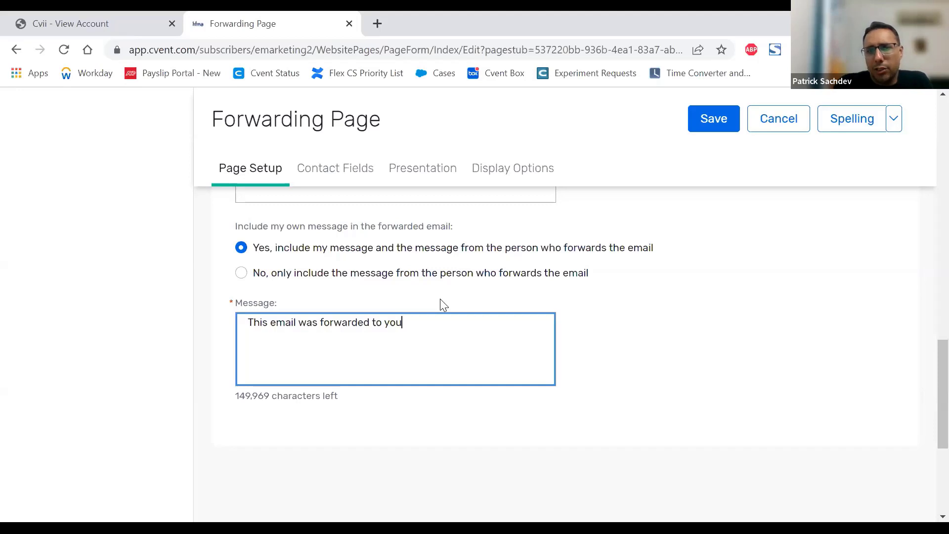
Step: Include only the forwarder's message in the forwarded email, and try to move on to the contact field settings
click(283, 277)
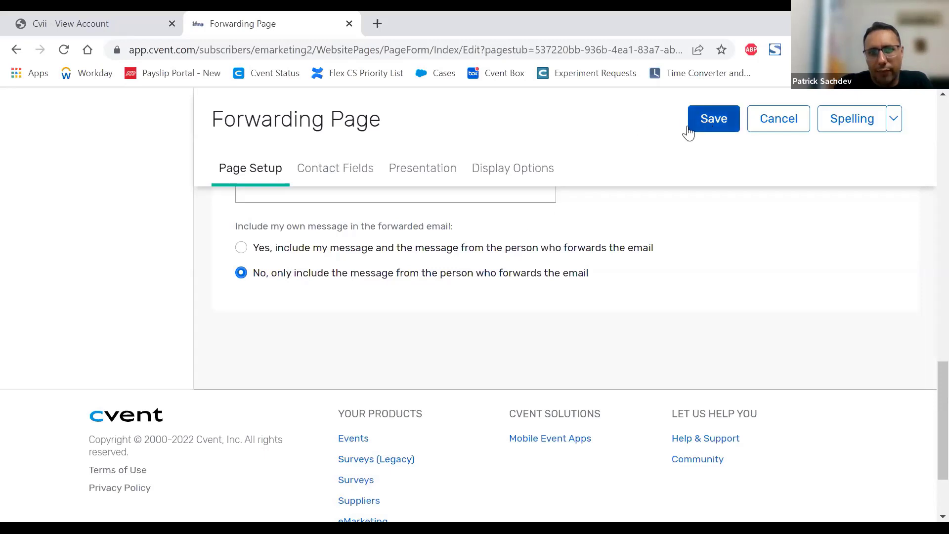
click(345, 176)
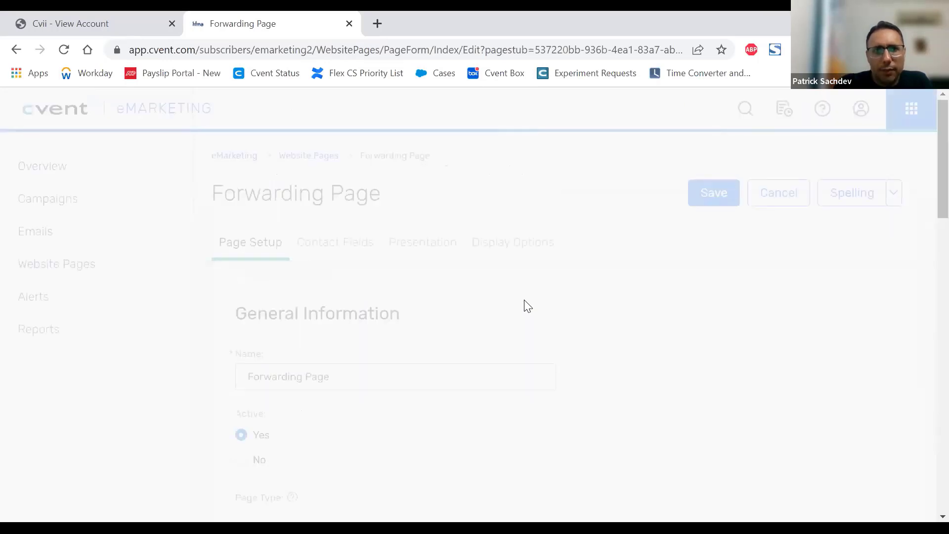
scroll(519, 309, down, 15)
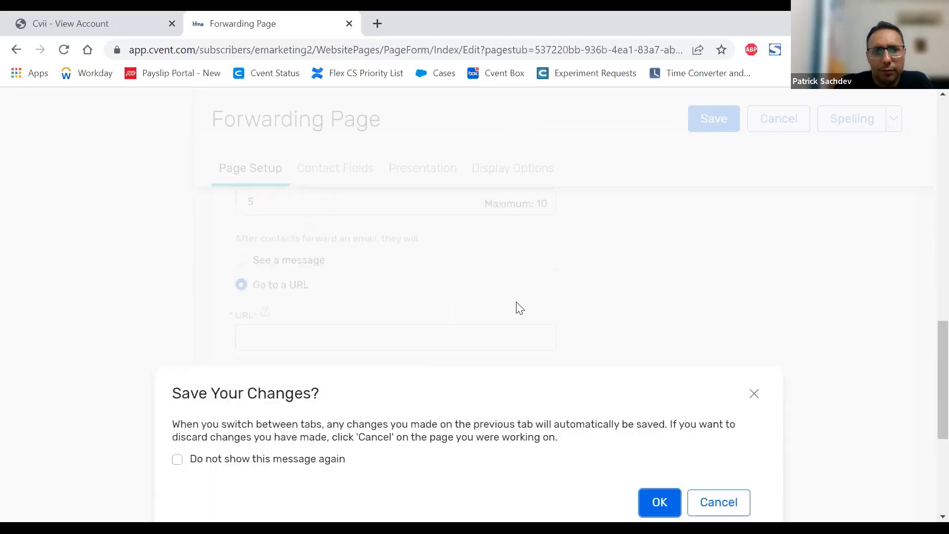
click(663, 250)
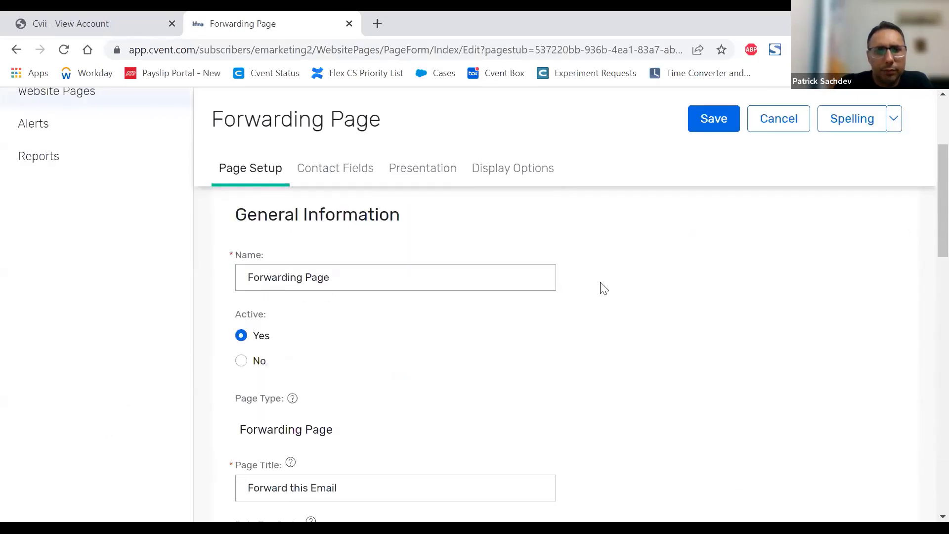
scroll(603, 289, up, 1)
scroll(600, 287, up, 2)
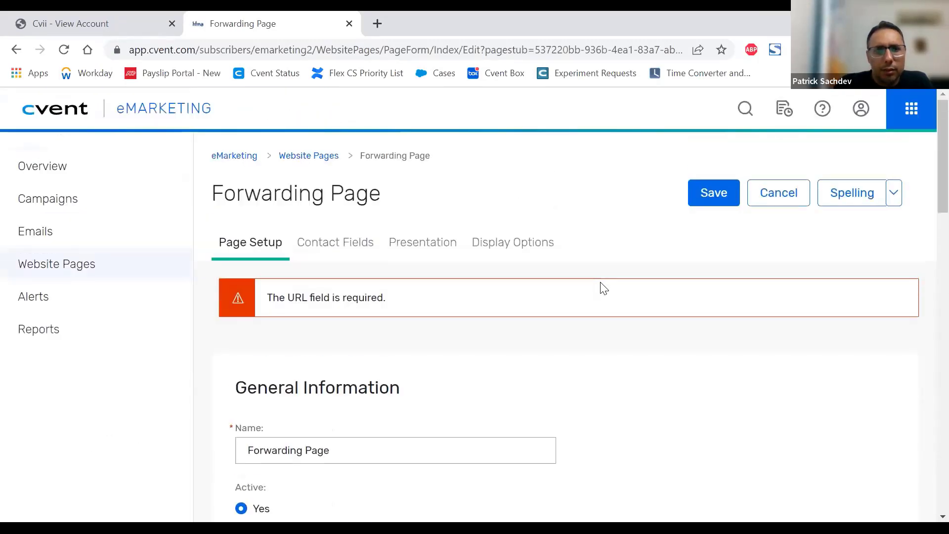
Step: Have contacts see a message after forwarding an email, and save while switching to the contact fields, suppressing future save reminders
scroll(598, 292, down, 10)
scroll(401, 336, up, 3)
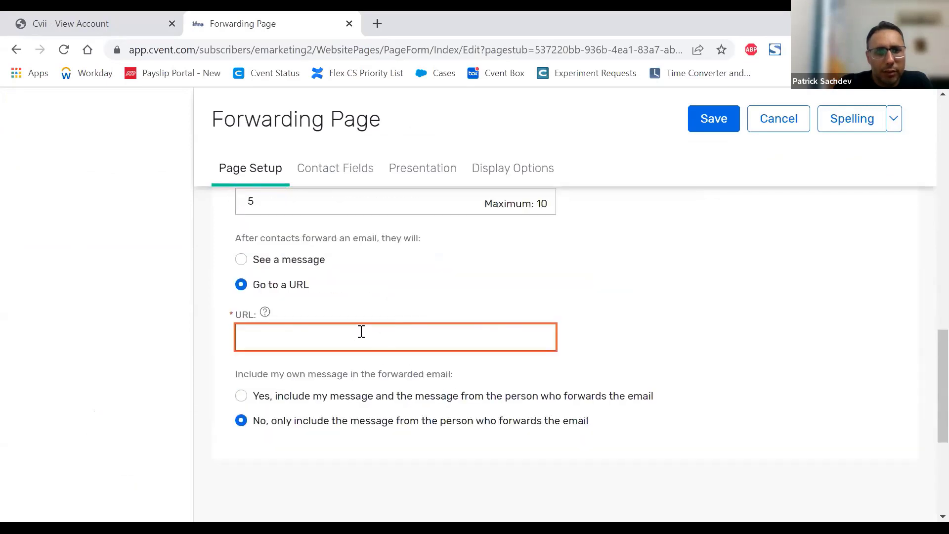
click(289, 261)
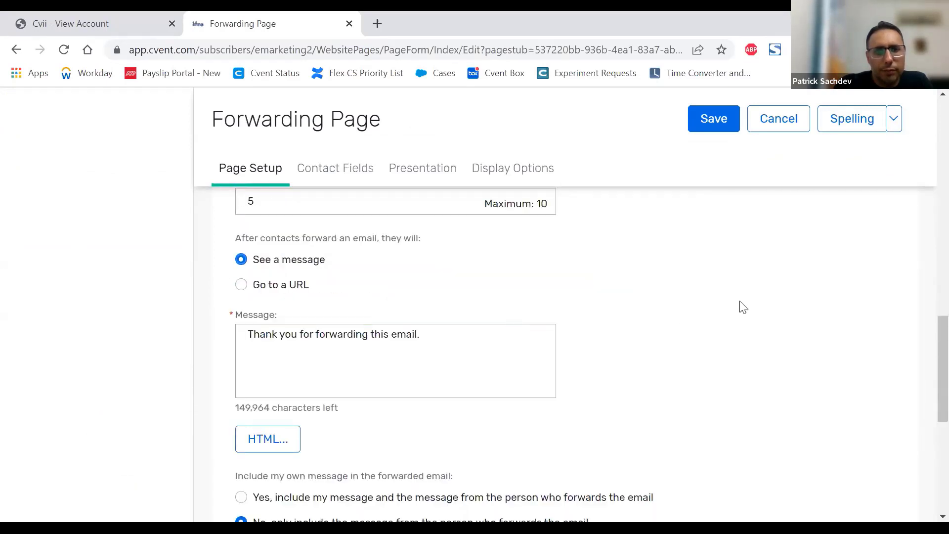
scroll(736, 304, down, 5)
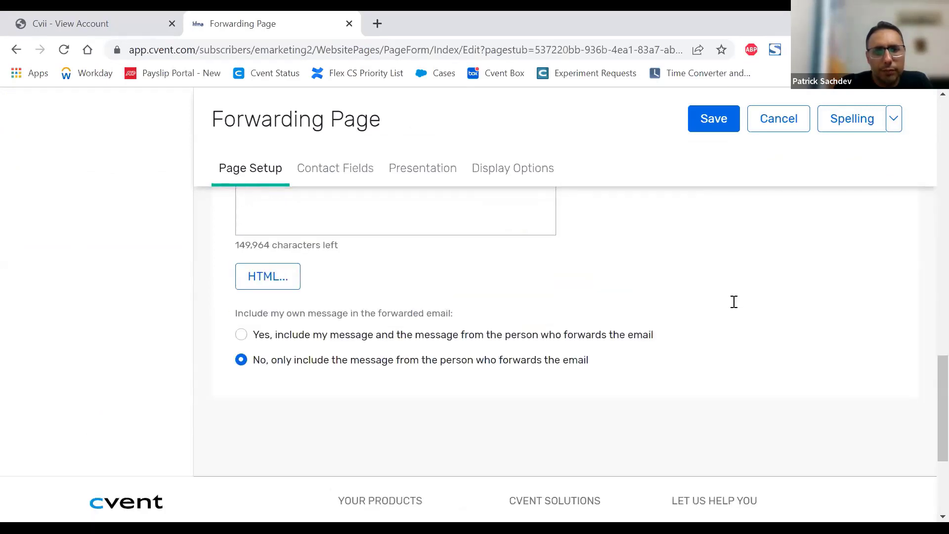
click(341, 177)
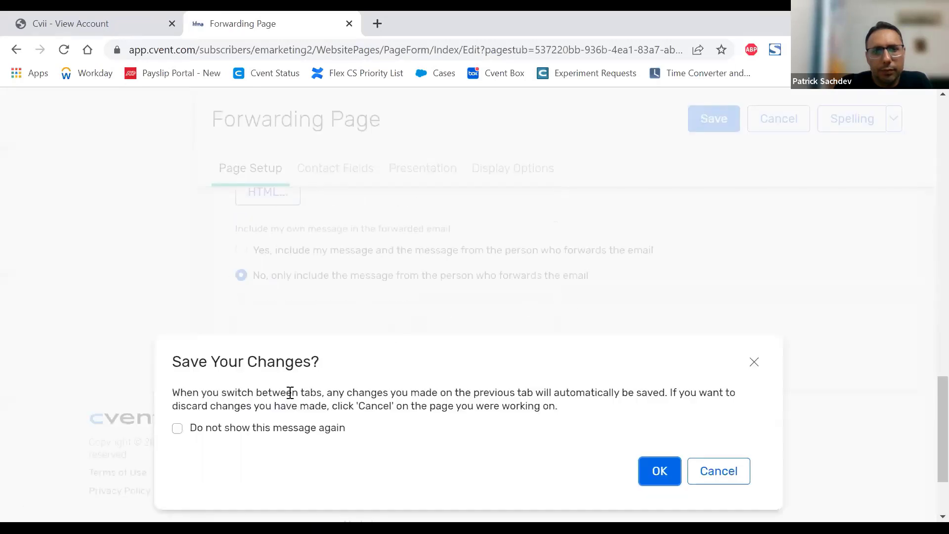
click(216, 435)
click(665, 359)
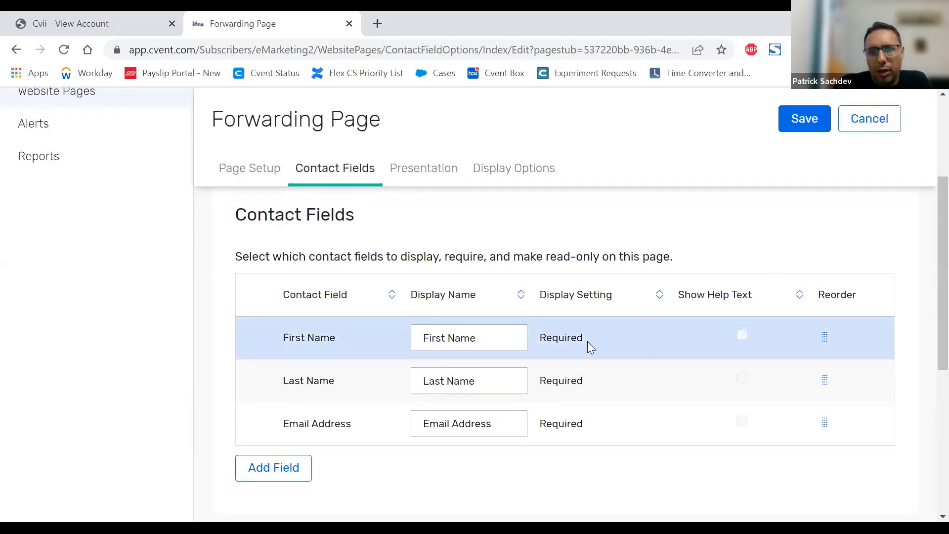
Step: Add the Company and Address contact fields to the Forwarding Page
scroll(587, 341, down, 2)
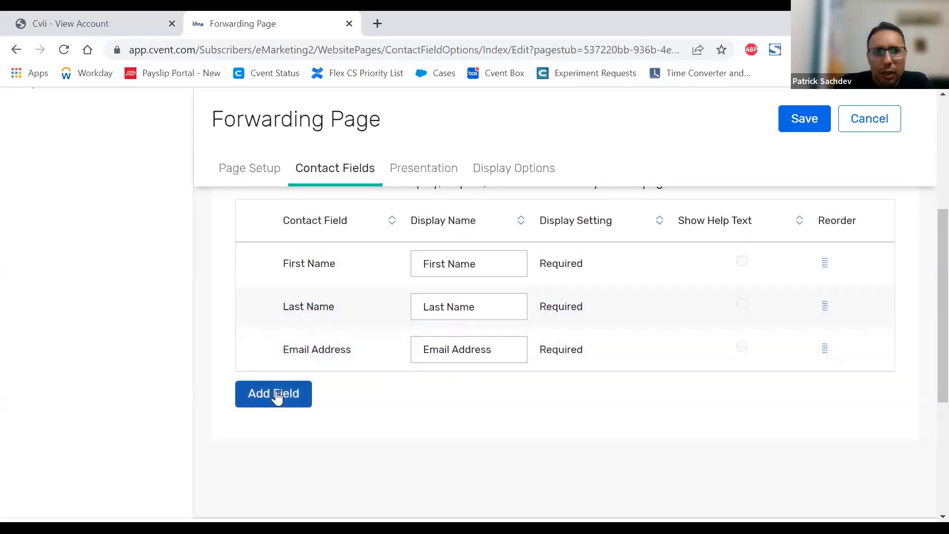
click(277, 394)
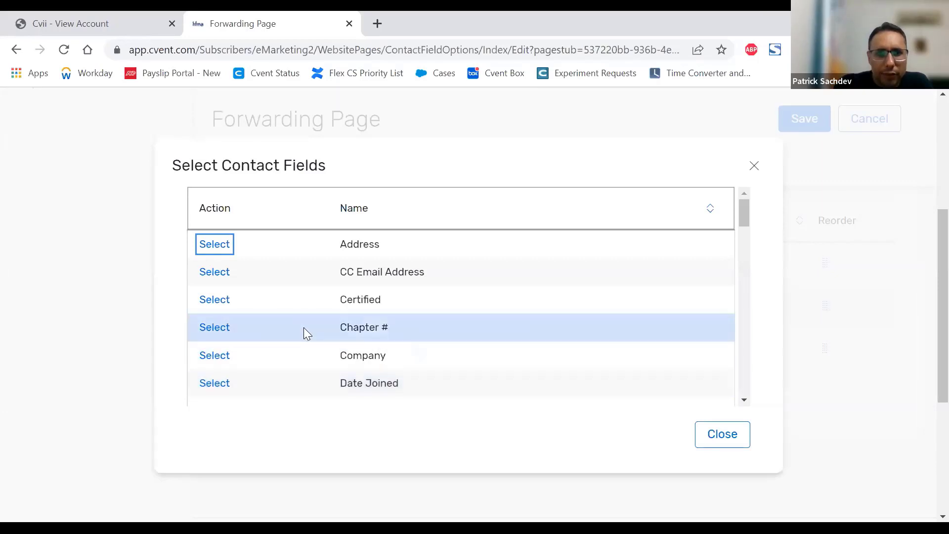
click(213, 354)
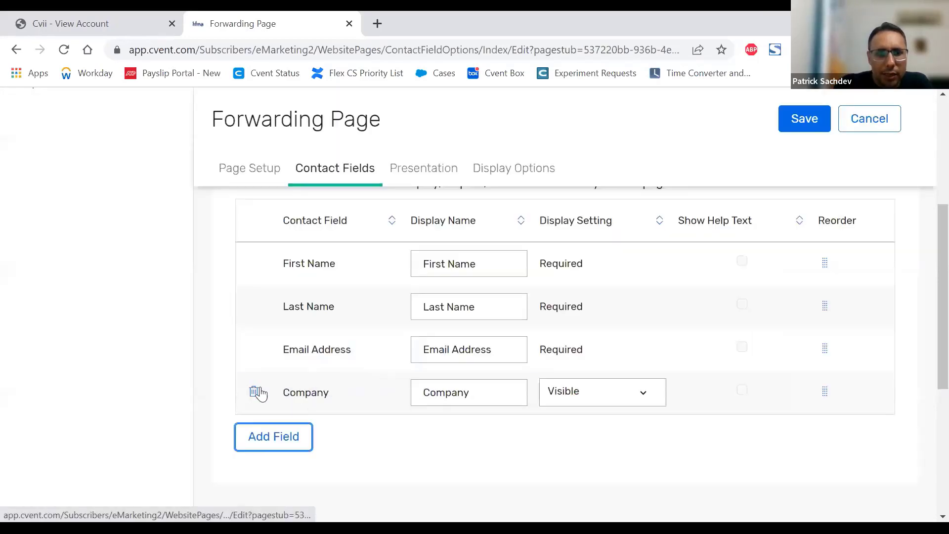
click(272, 435)
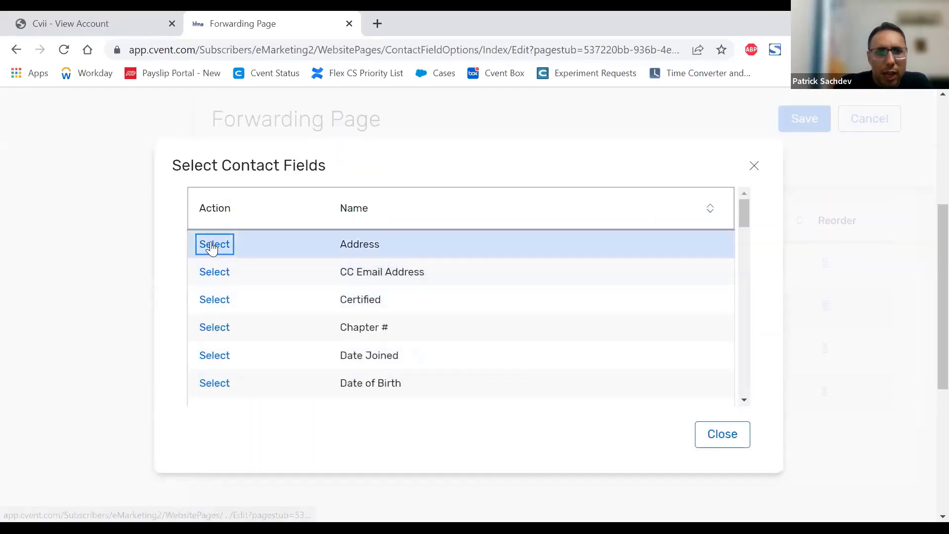
click(214, 245)
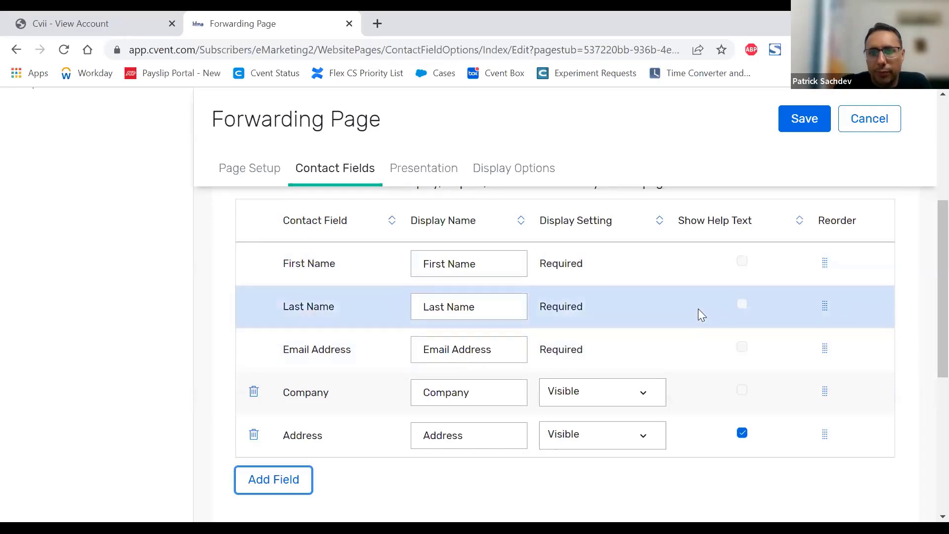
Step: Check the Address field's help text option and change its display name to "Work Address"
scroll(699, 312, down, 2)
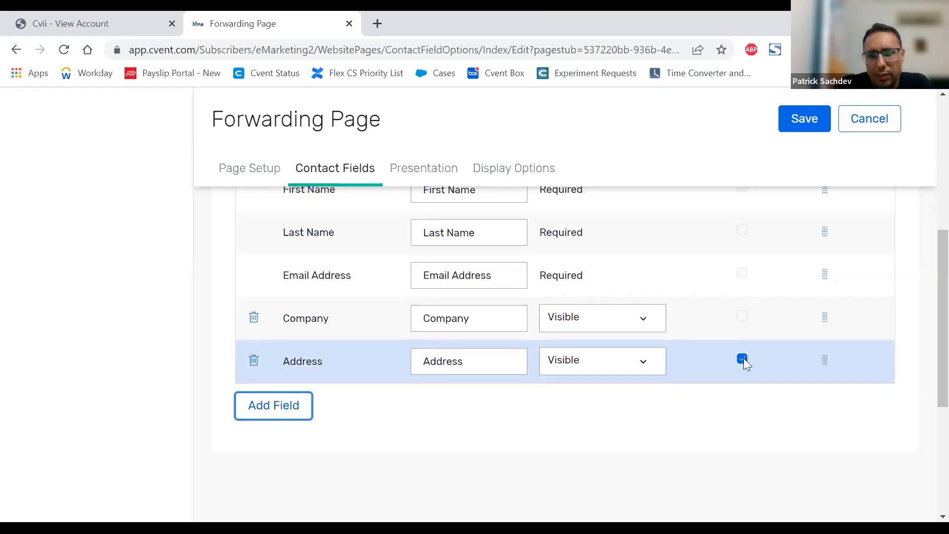
scroll(747, 364, up, 1)
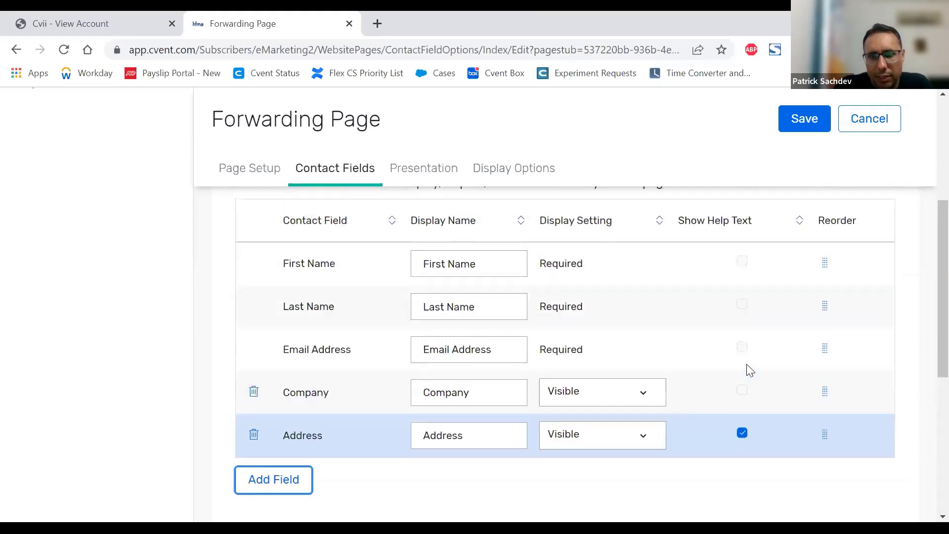
drag(484, 439, 411, 439)
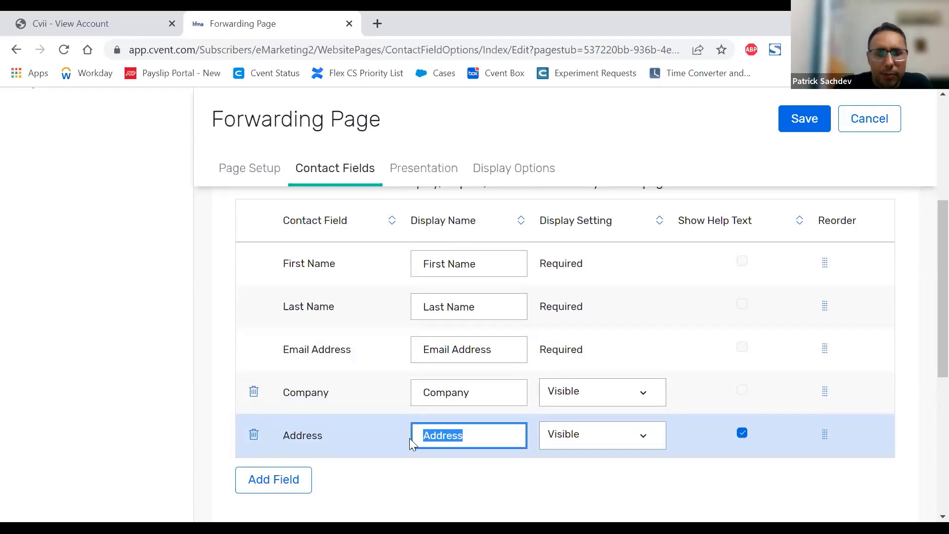
click(412, 439)
text(Work)
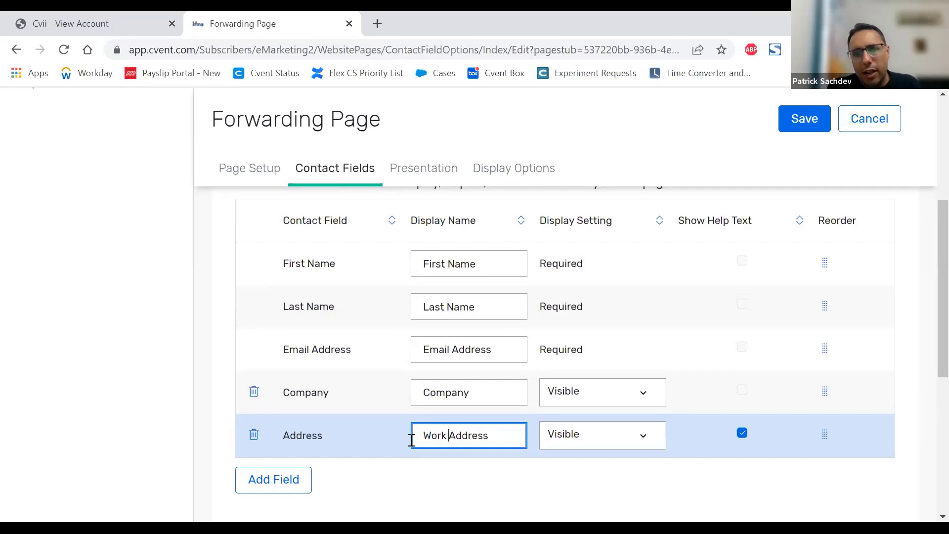
Step: Set the Company field's display setting to Required, and save the contact fields by moving on to the presentation settings
click(606, 396)
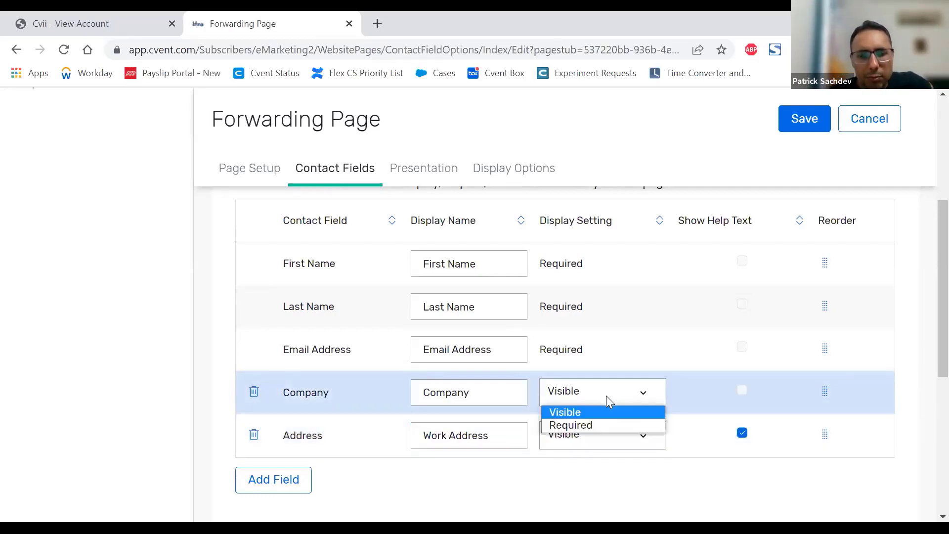
click(592, 427)
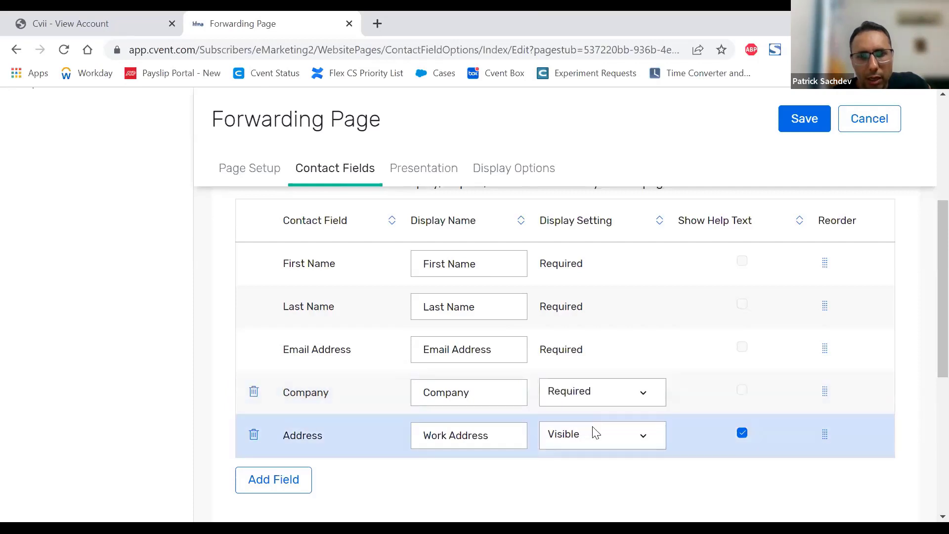
click(591, 398)
click(580, 408)
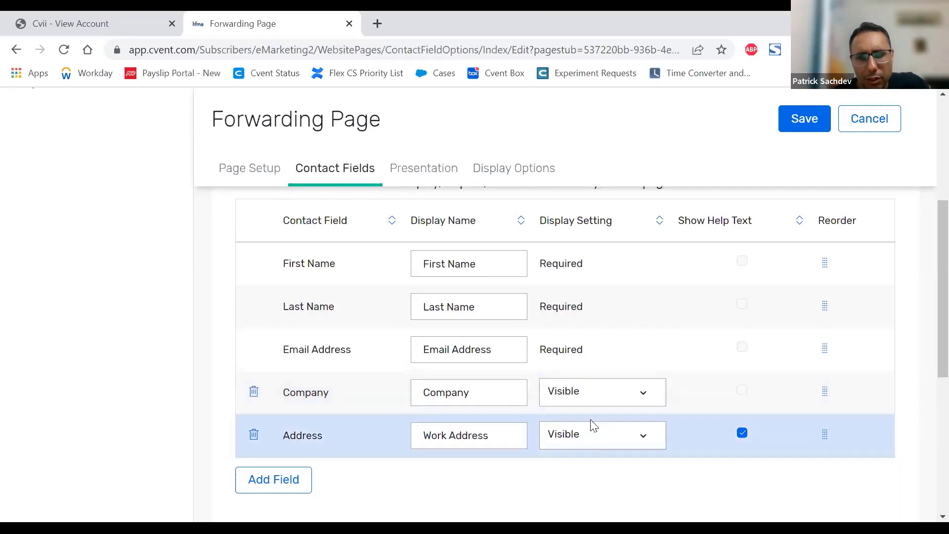
click(594, 391)
click(584, 426)
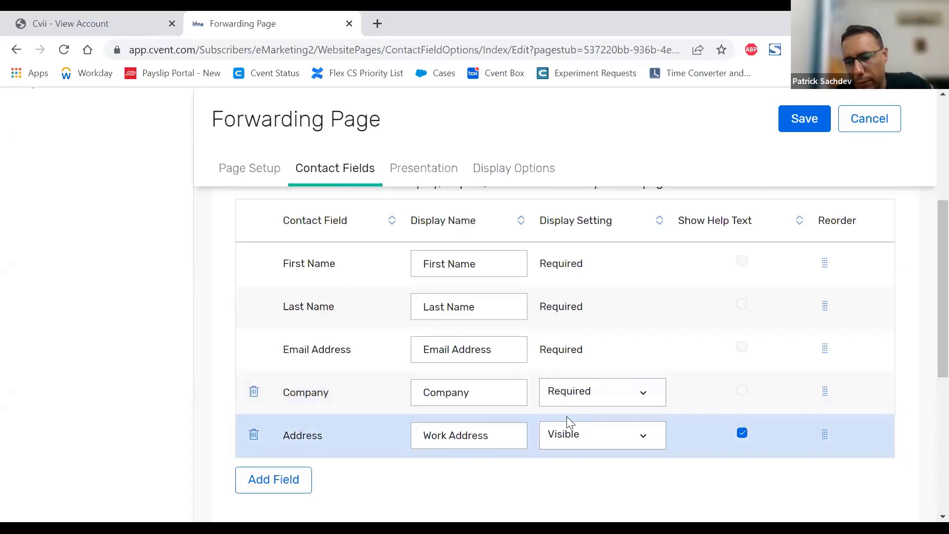
scroll(583, 340, down, 3)
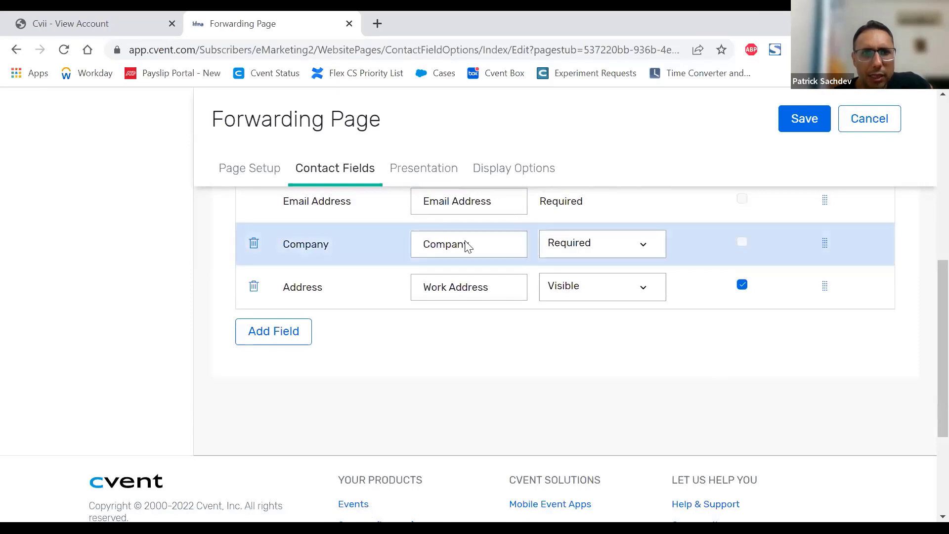
click(418, 172)
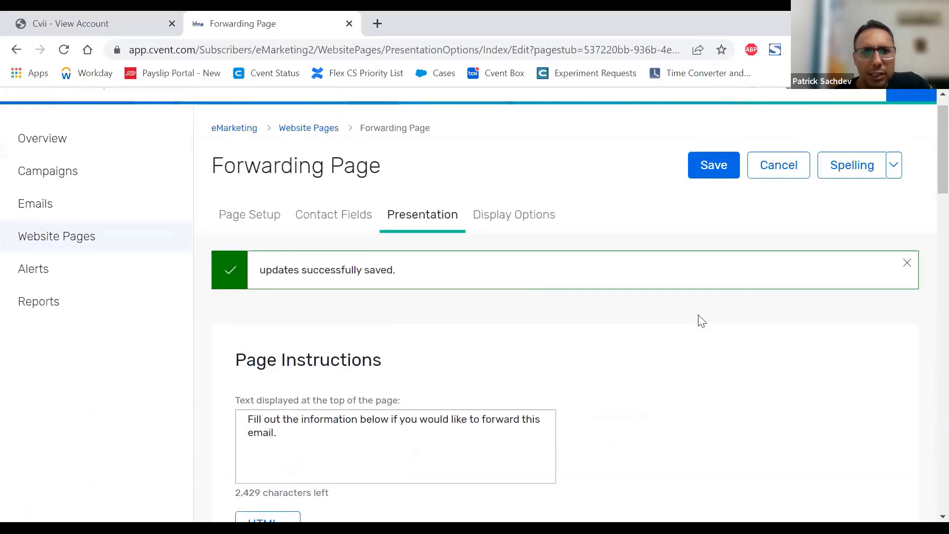
Step: Examine the page instructions text displayed at the top of the Forwarding Page and its remaining character allowance
scroll(702, 321, down, 1)
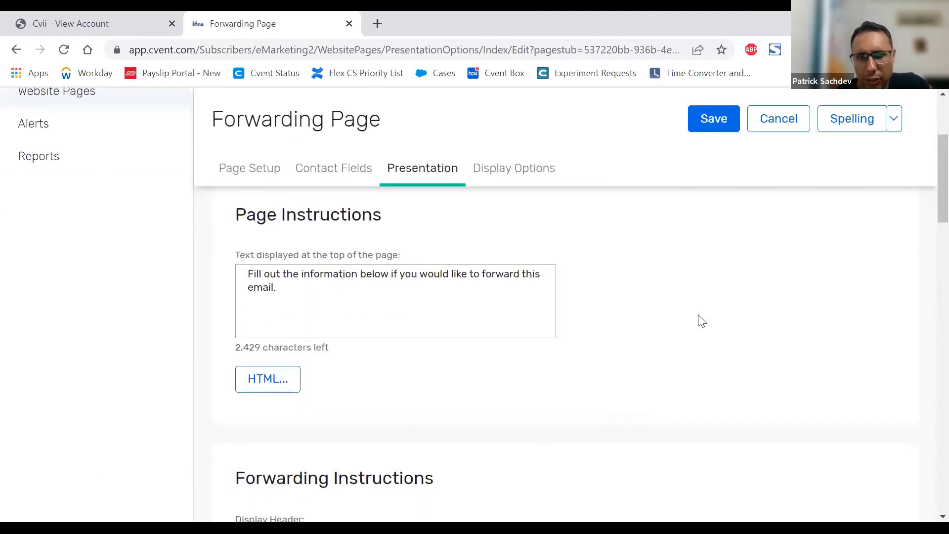
click(319, 293)
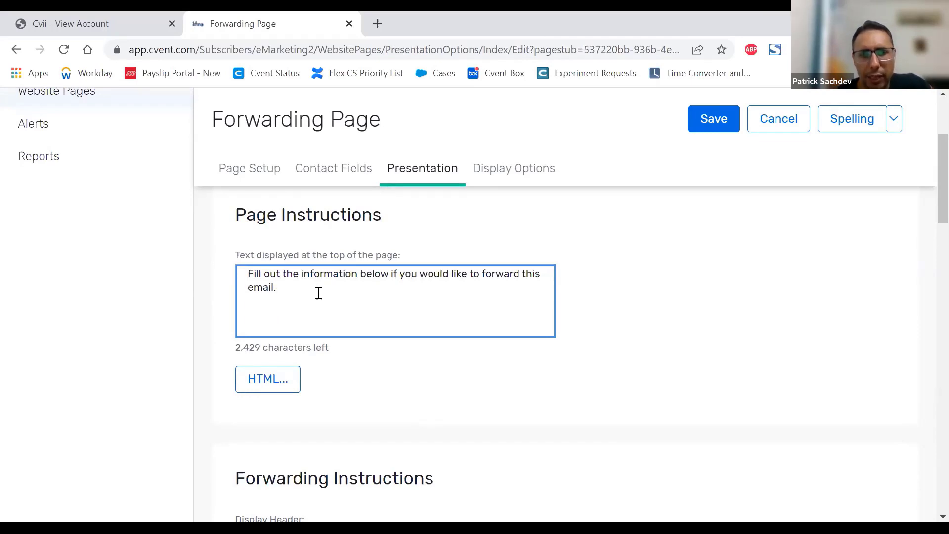
drag(330, 348, 232, 342)
click(244, 348)
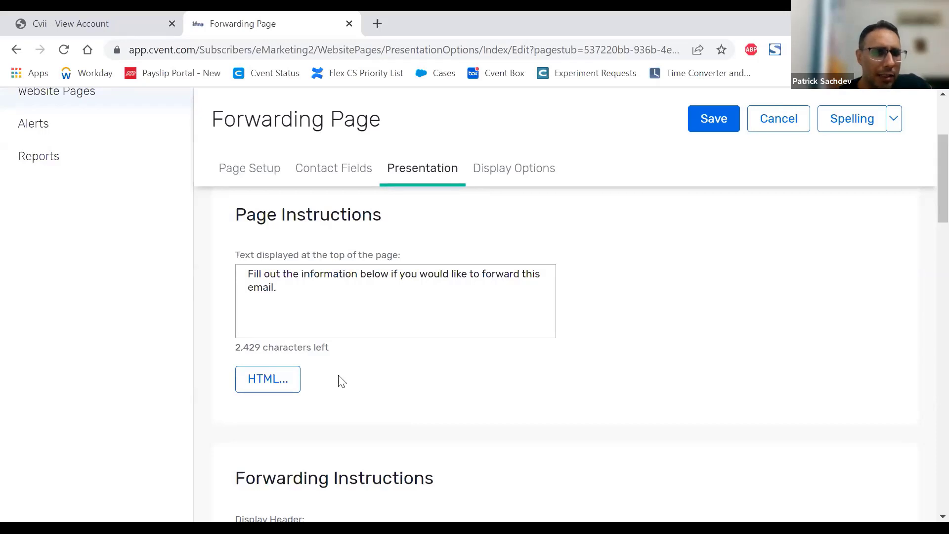
Step: Open the Forwarding Page's page instructions text in the HTML editor
click(270, 380)
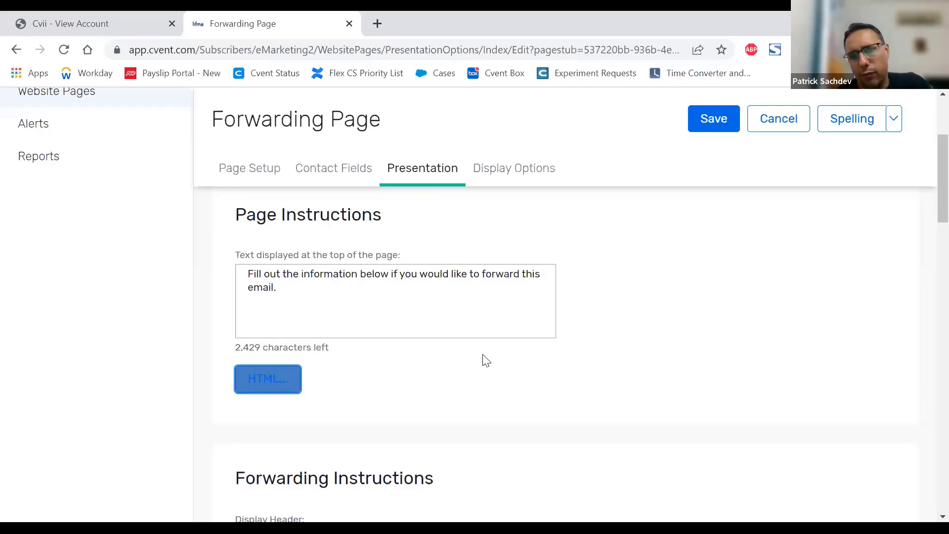
scroll(549, 363, up, 3)
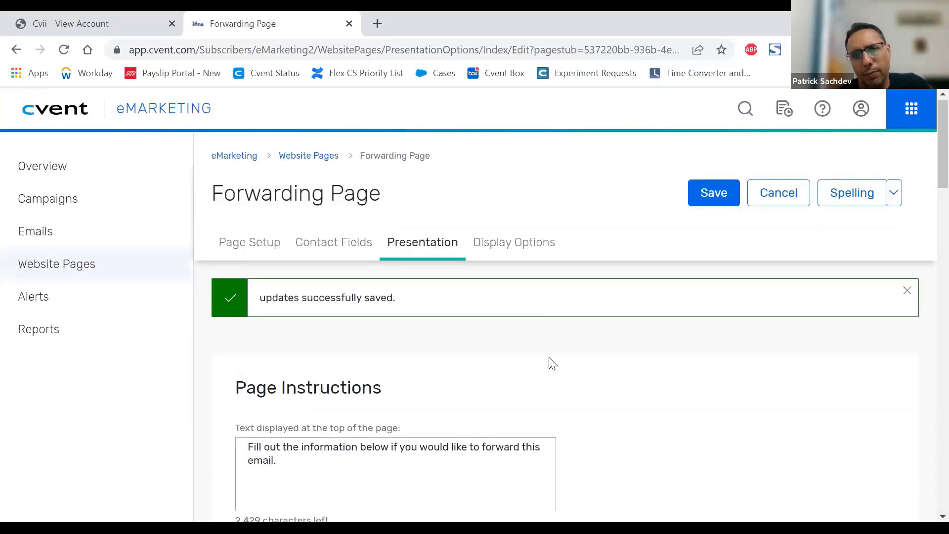
scroll(550, 363, down, 6)
scroll(549, 362, down, 5)
scroll(541, 360, up, 6)
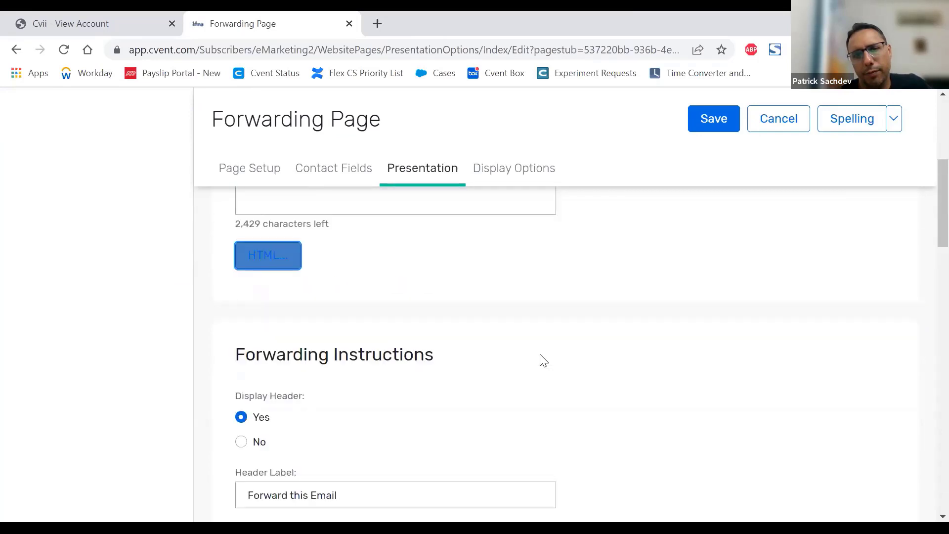
scroll(544, 360, up, 2)
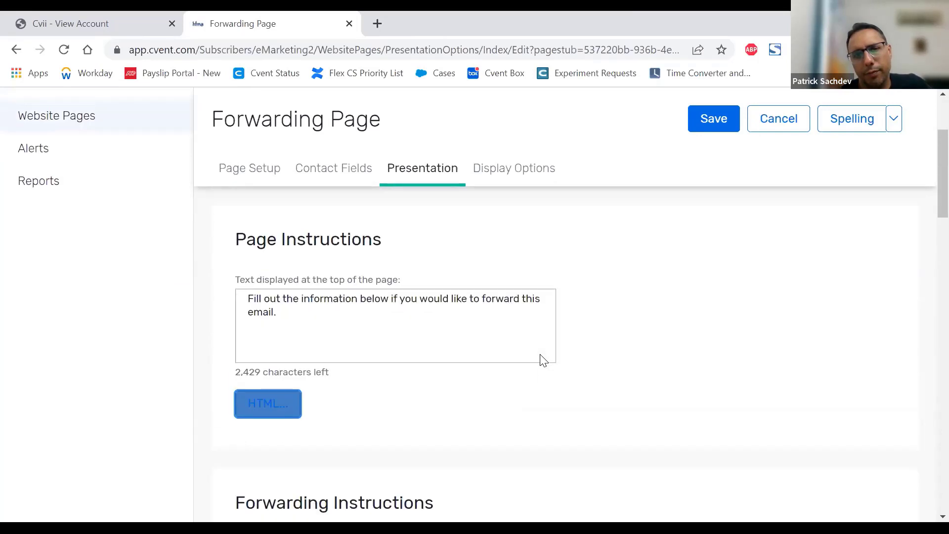
click(265, 402)
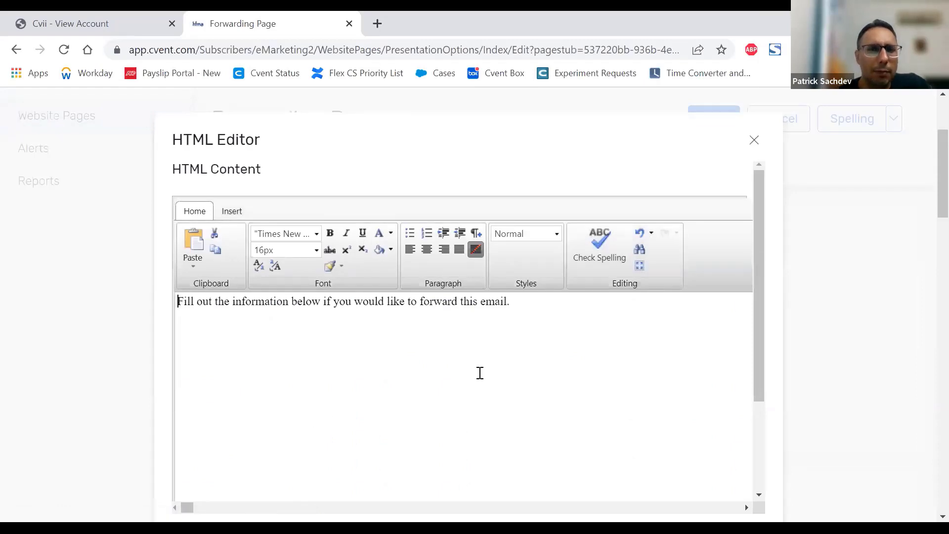
Step: Check the hyperlink options for the words "forward this email." in the page instructions, and close the HTML editor without adding a link
drag(528, 299, 422, 301)
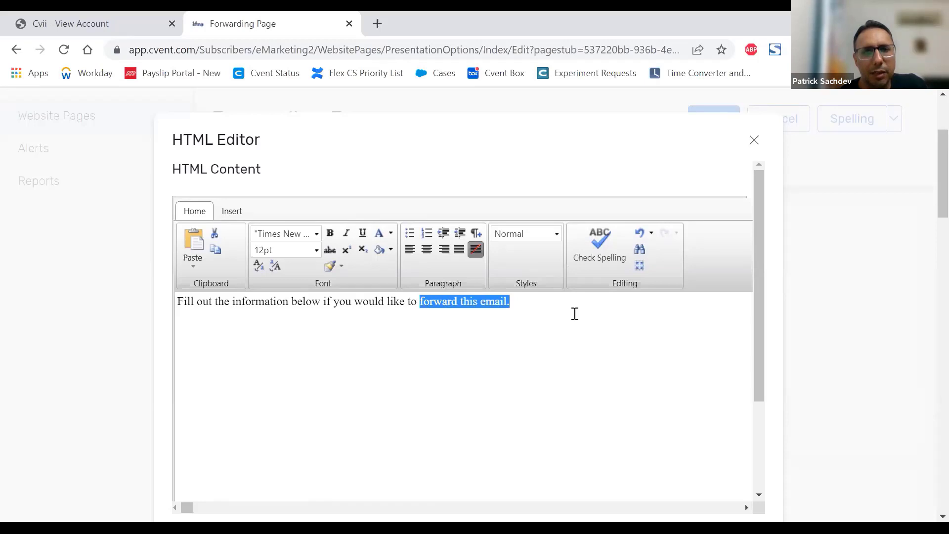
click(236, 209)
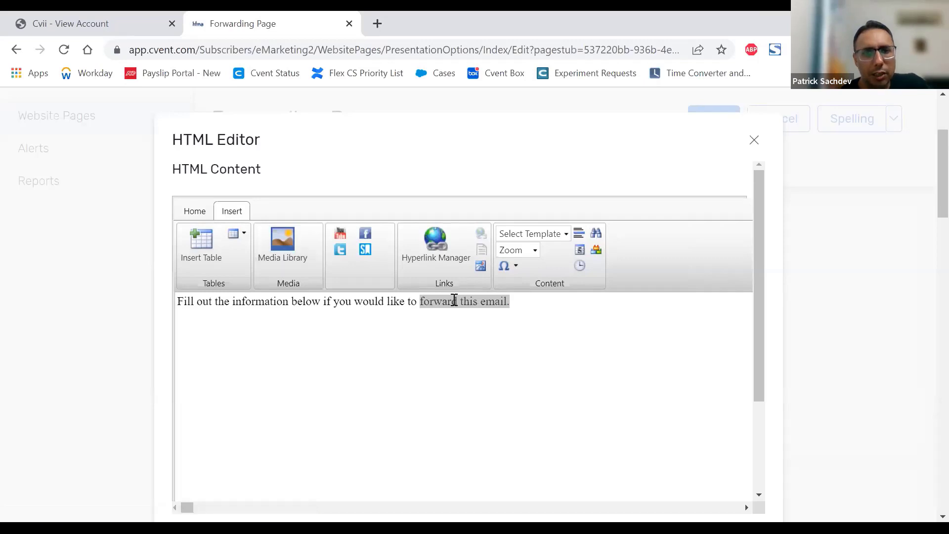
click(435, 251)
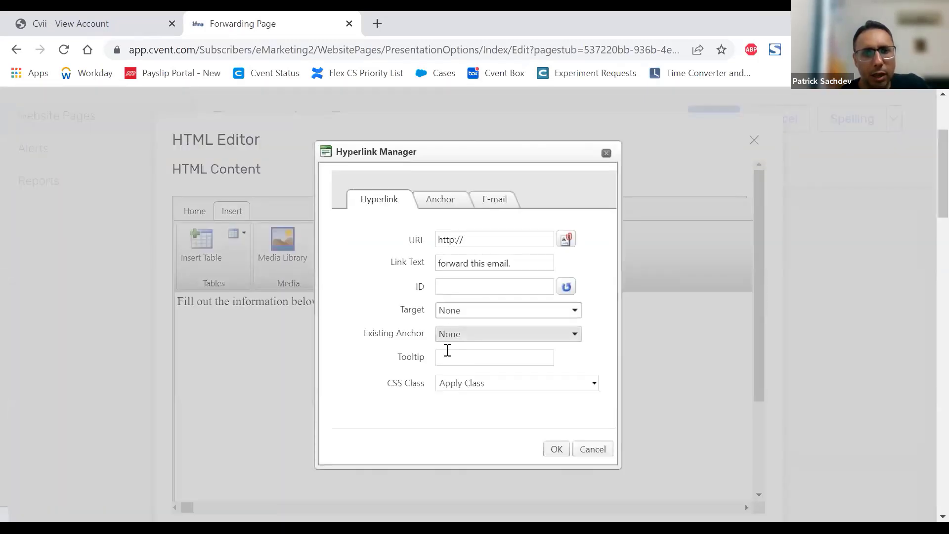
drag(474, 239, 420, 241)
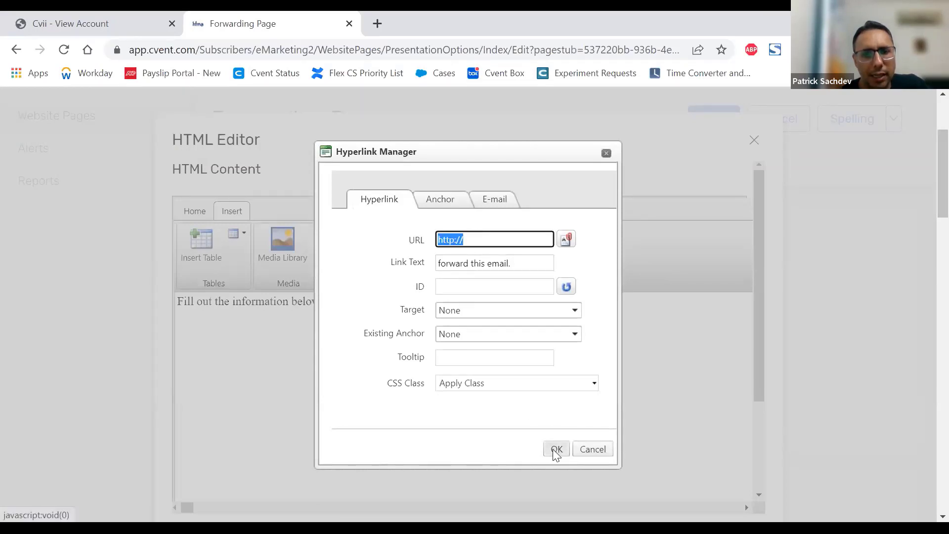
click(581, 451)
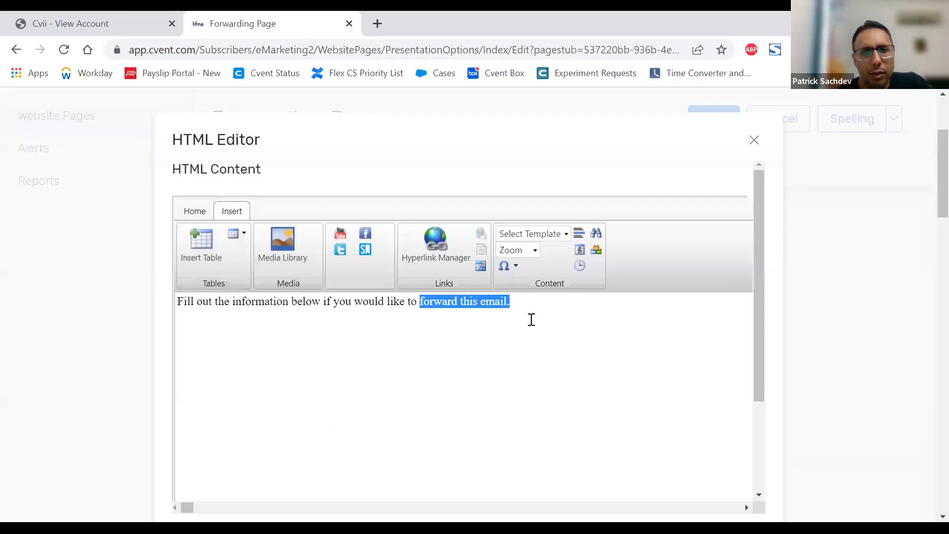
click(534, 315)
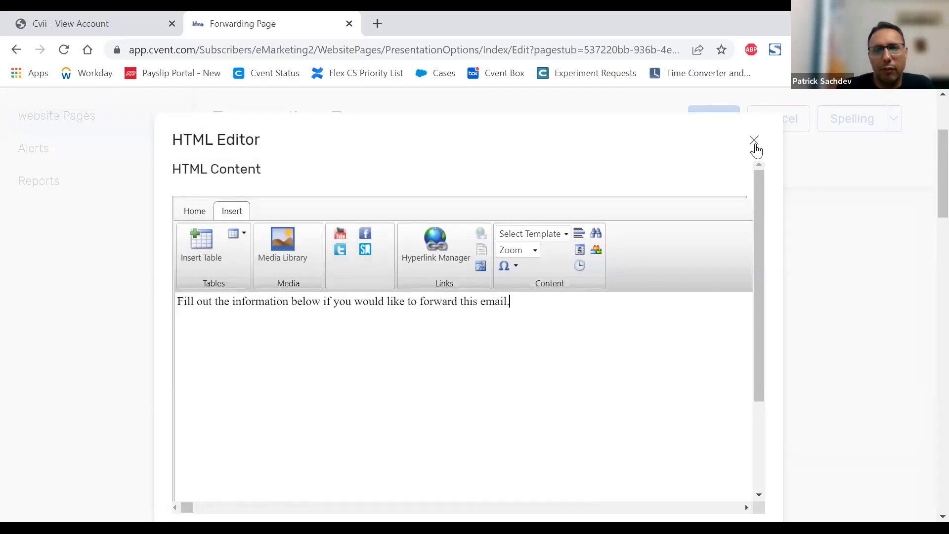
click(755, 142)
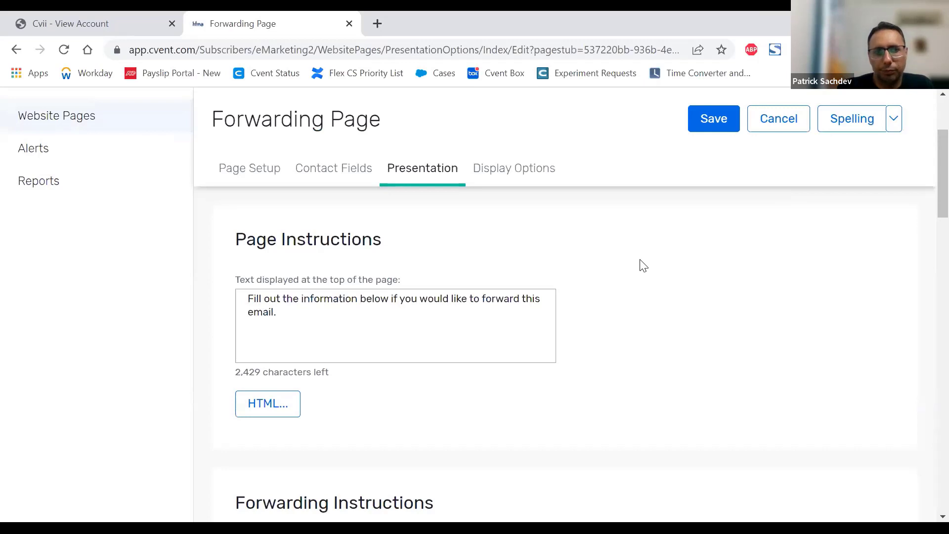
Step: Examine the Forwarding Instructions header setting, header label, header display text and its HTML editing option
scroll(644, 265, down, 6)
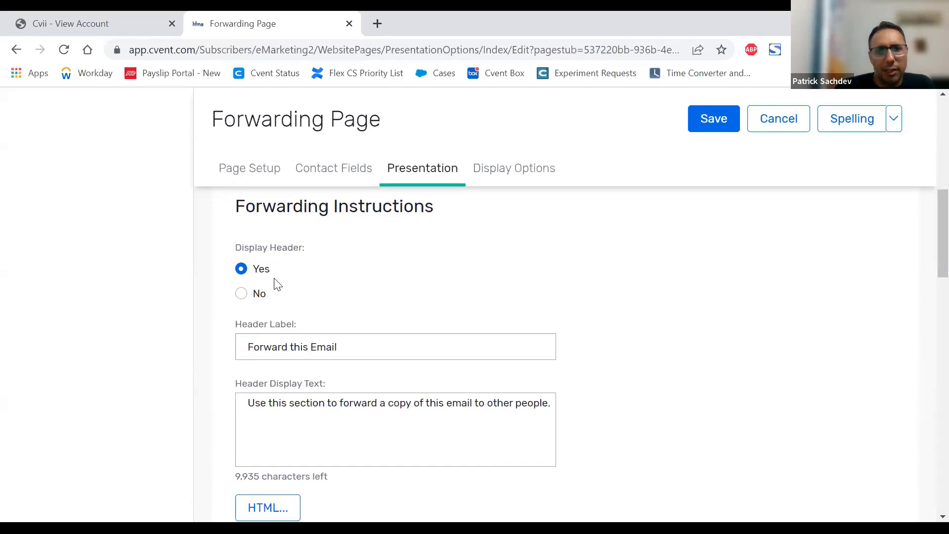
triple_click(356, 351)
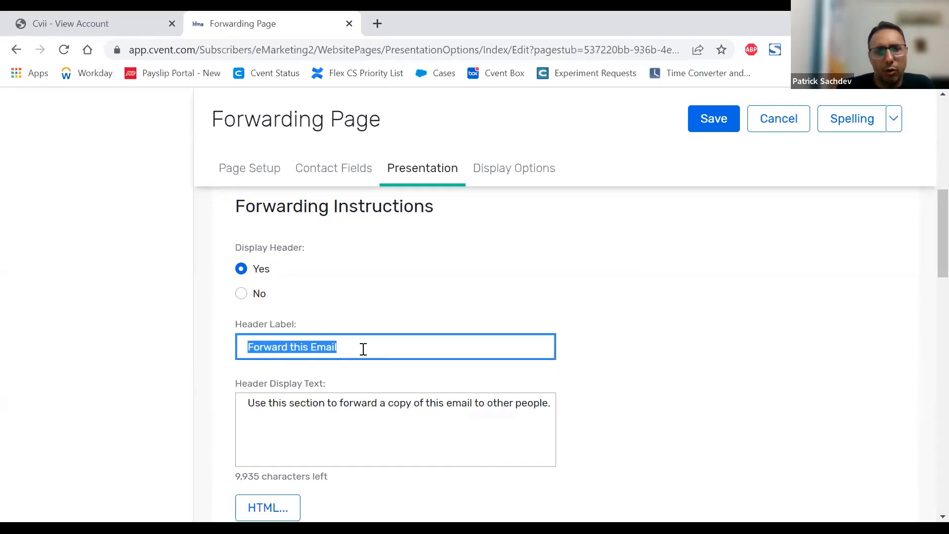
scroll(616, 310, down, 1)
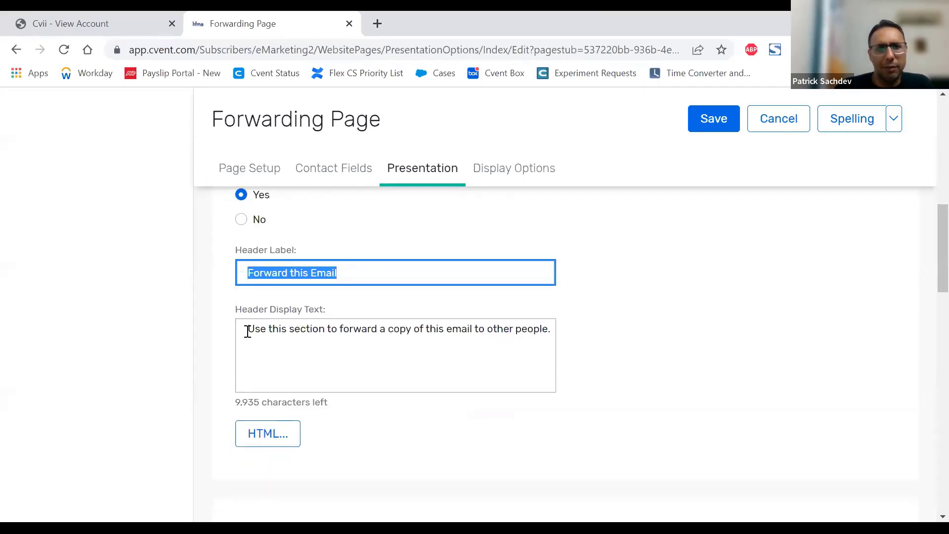
drag(247, 331, 589, 364)
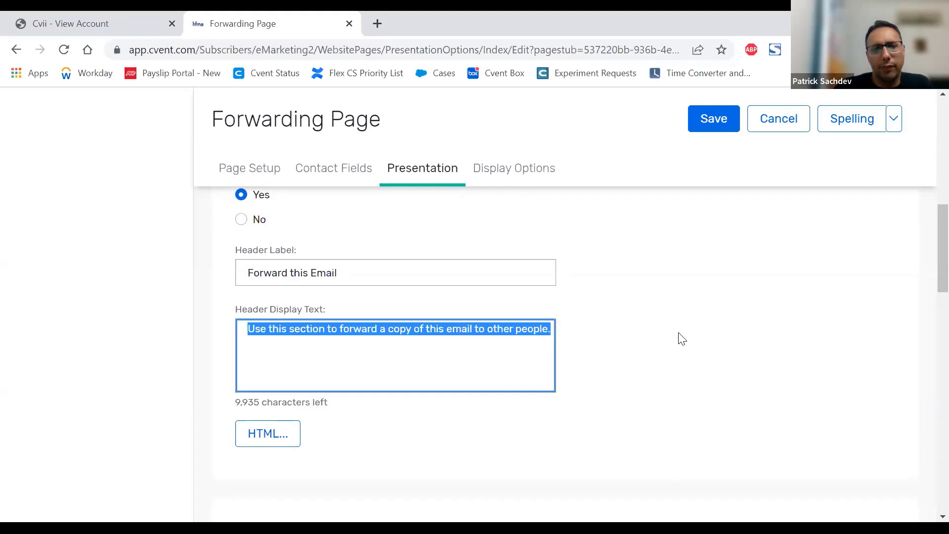
scroll(682, 338, down, 2)
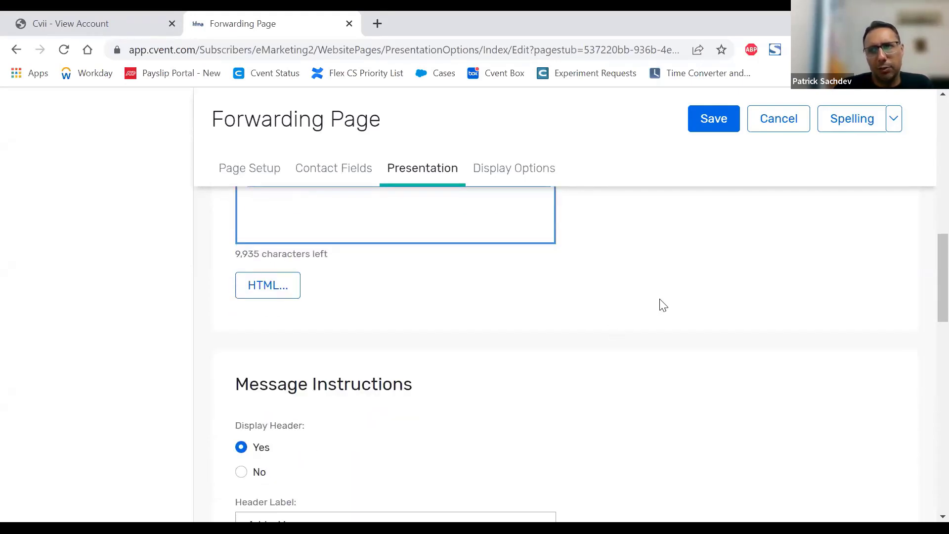
scroll(445, 289, up, 2)
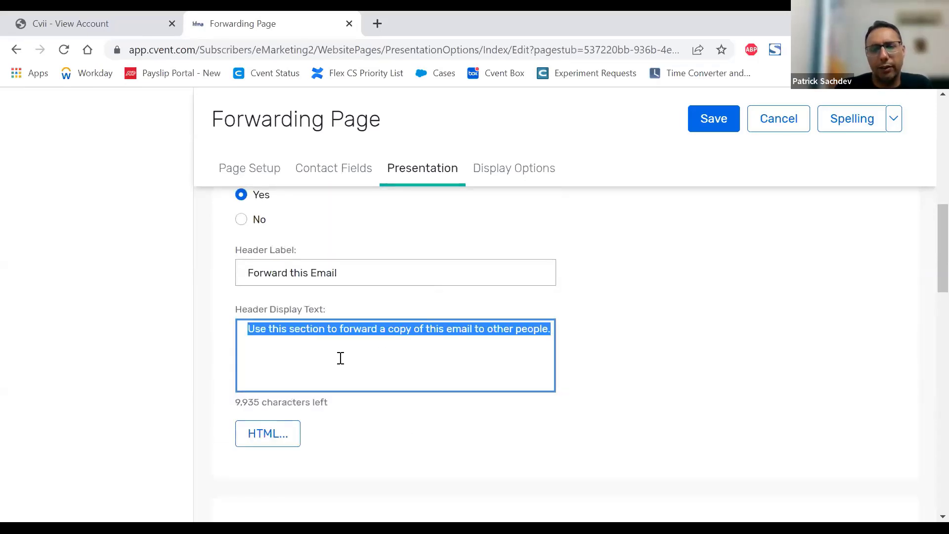
scroll(635, 295, down, 3)
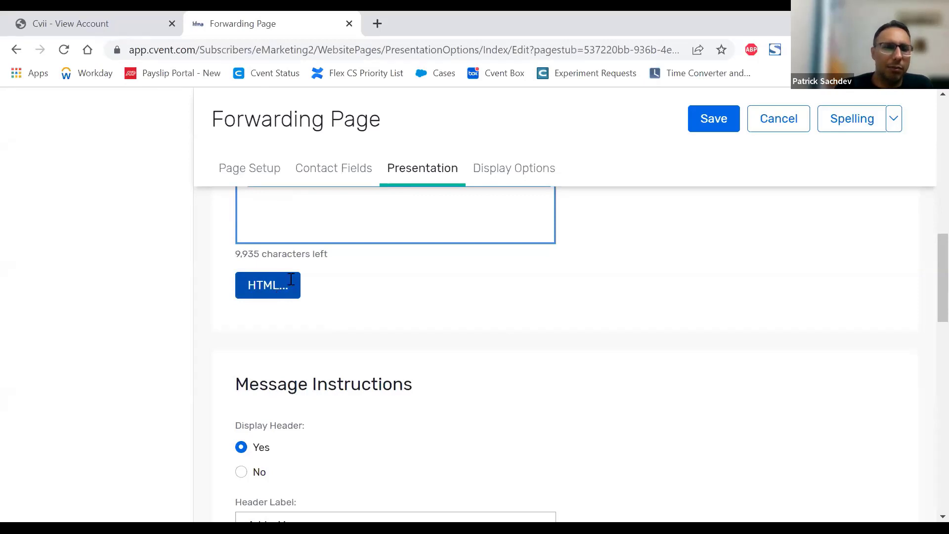
click(290, 294)
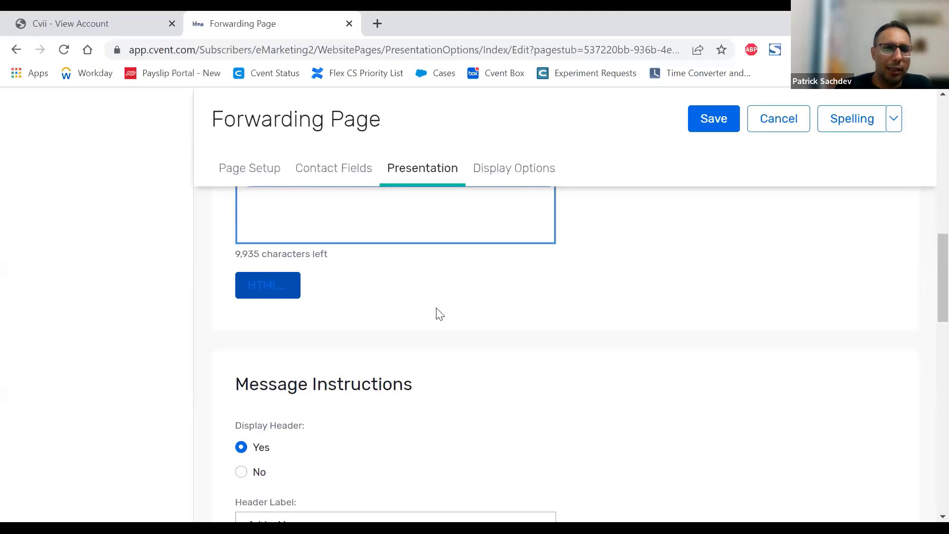
Step: Examine the Message Instructions header setting, label and display text, comparing them with the Forwarding Instructions section
scroll(601, 276, down, 3)
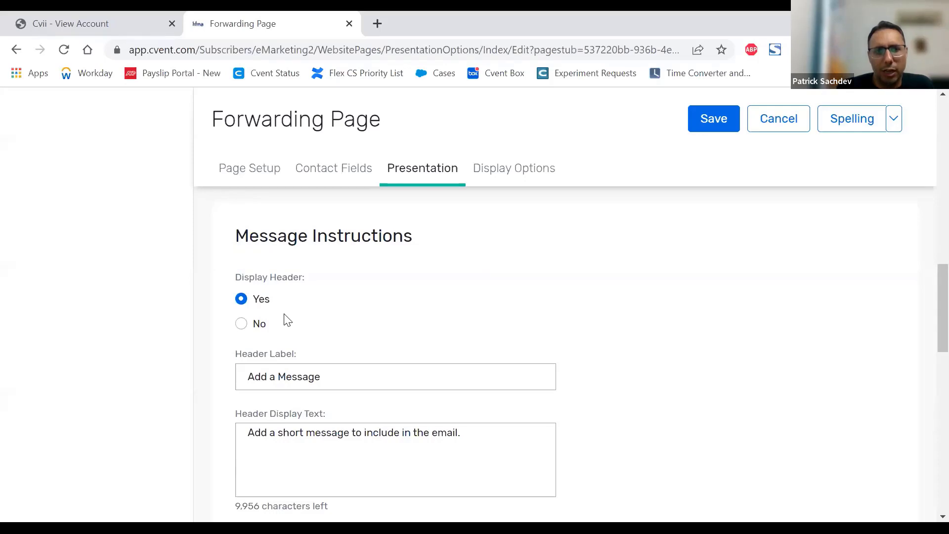
scroll(289, 315, down, 3)
scroll(331, 302, up, 3)
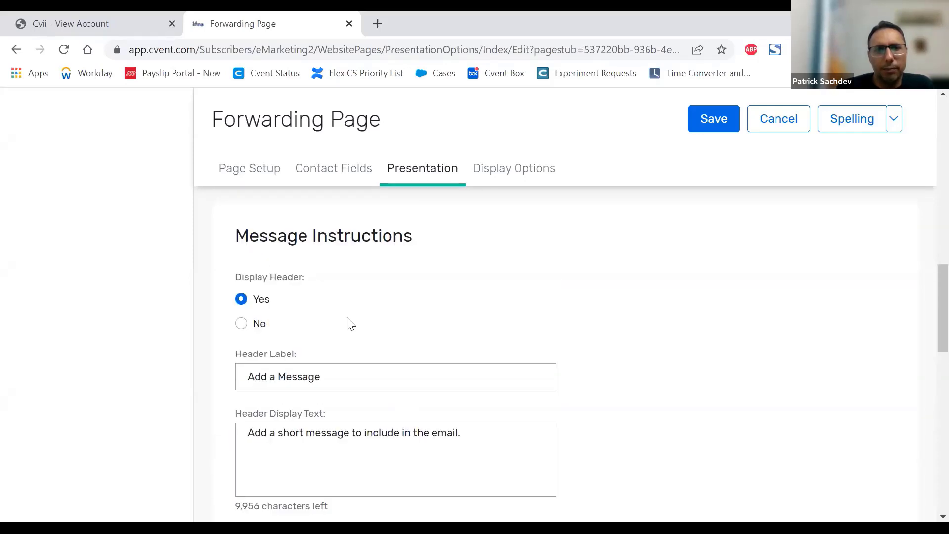
scroll(349, 320, up, 1)
scroll(346, 316, down, 6)
scroll(358, 314, up, 1)
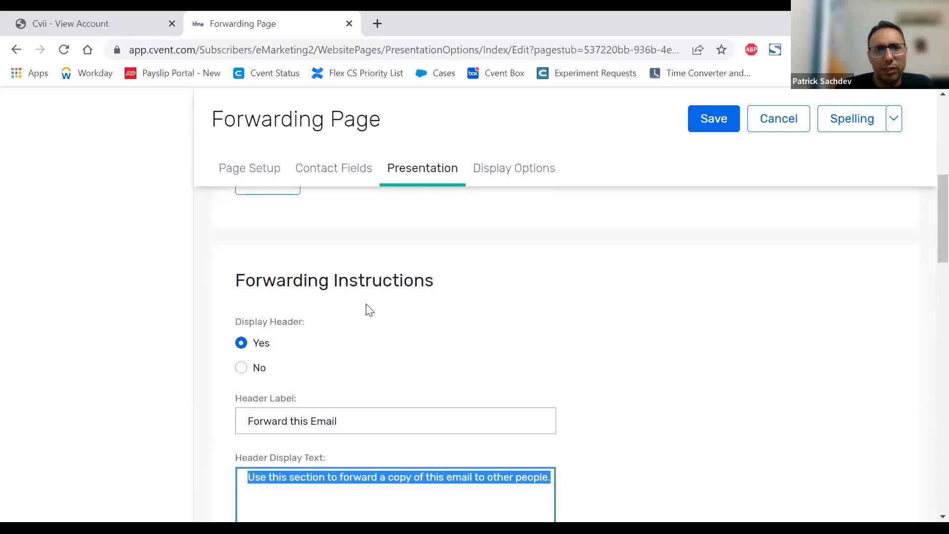
scroll(364, 326, down, 6)
scroll(361, 314, up, 1)
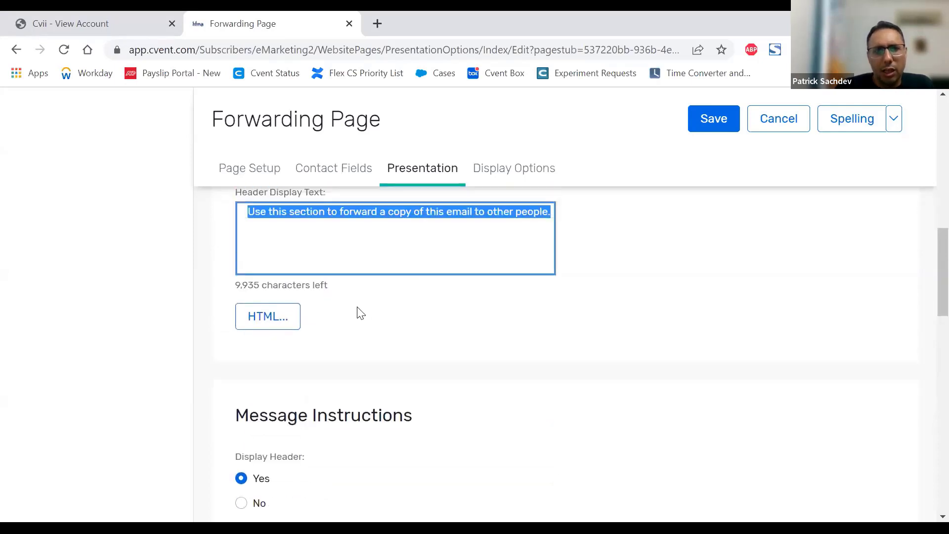
scroll(361, 314, up, 2)
scroll(342, 351, down, 4)
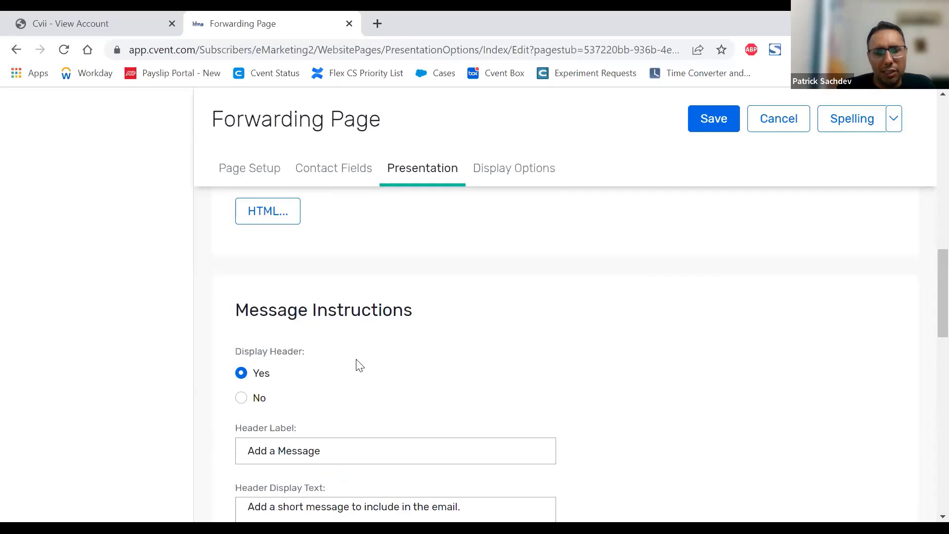
scroll(360, 366, down, 3)
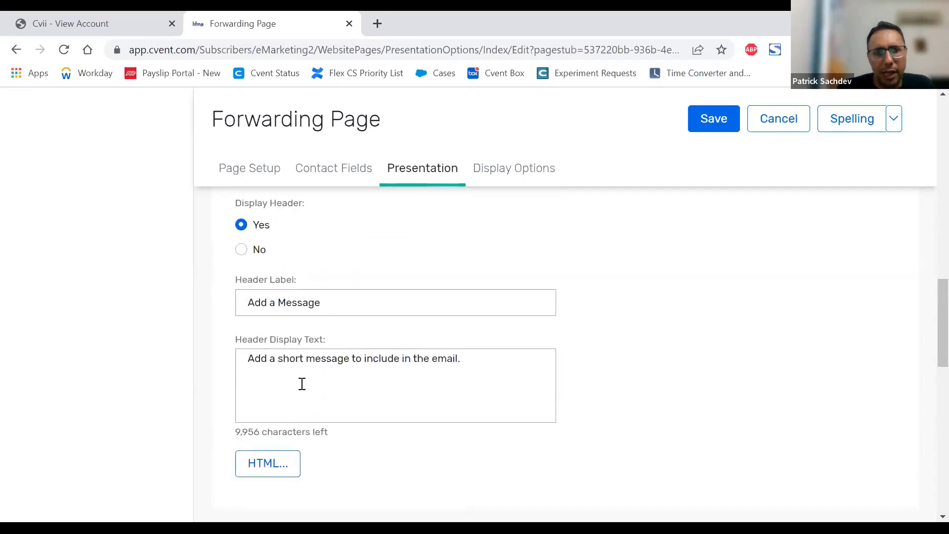
Step: Review the Additional Text section's header setting, header label and display text on the Forwarding Page
scroll(413, 368, down, 5)
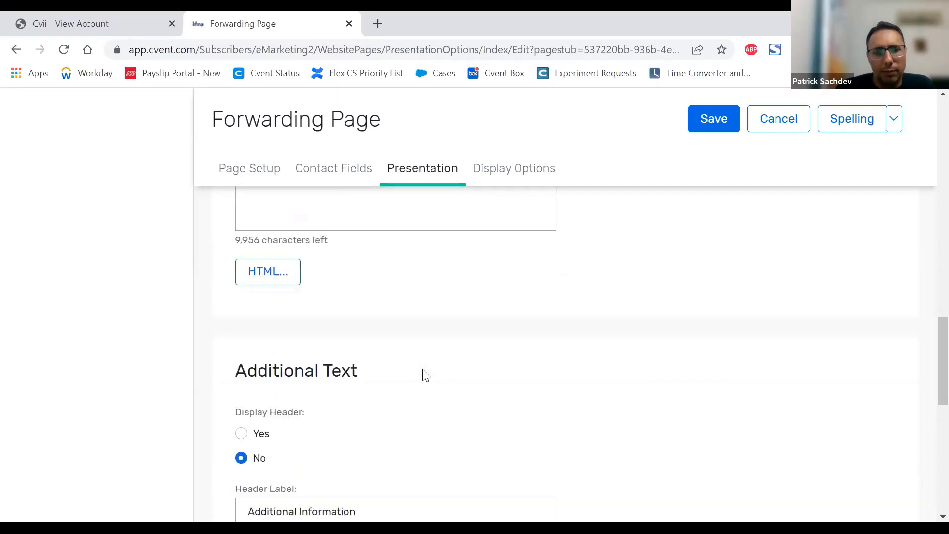
scroll(425, 346, down, 2)
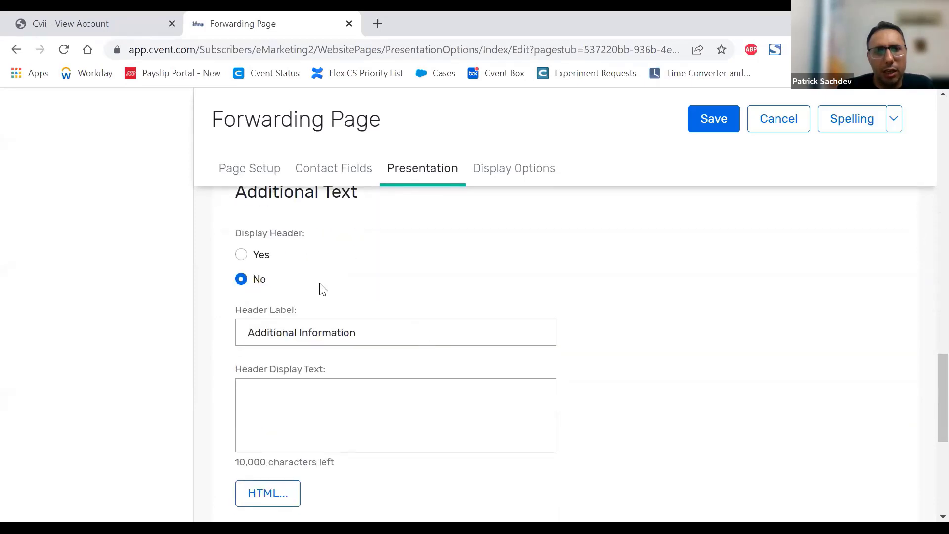
scroll(494, 335, down, 3)
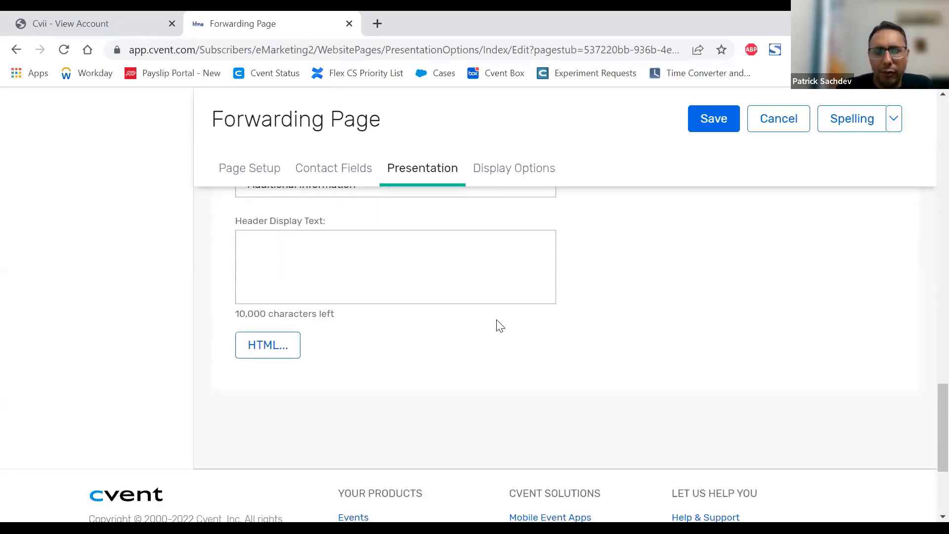
scroll(499, 325, up, 10)
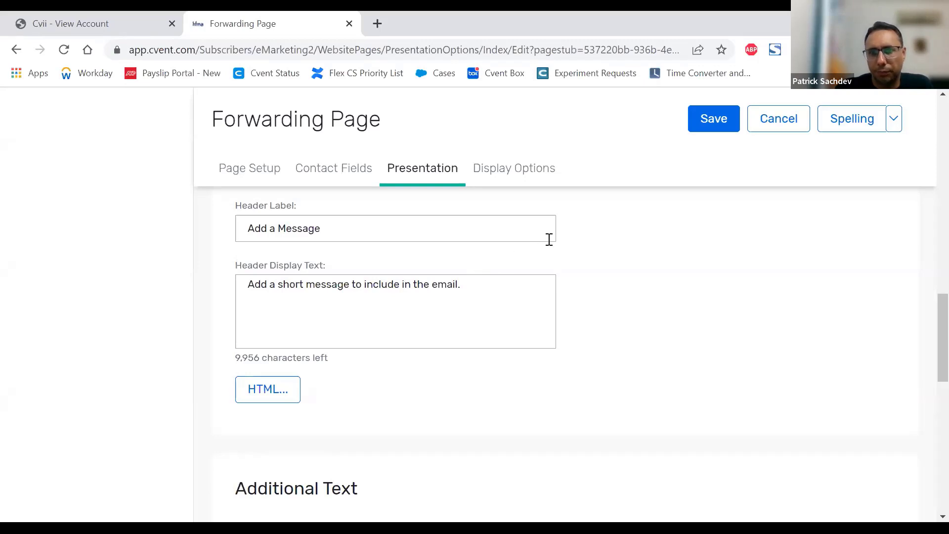
Step: Review the Forwarding Page's theme in its display options and set the button format to HTML
click(513, 170)
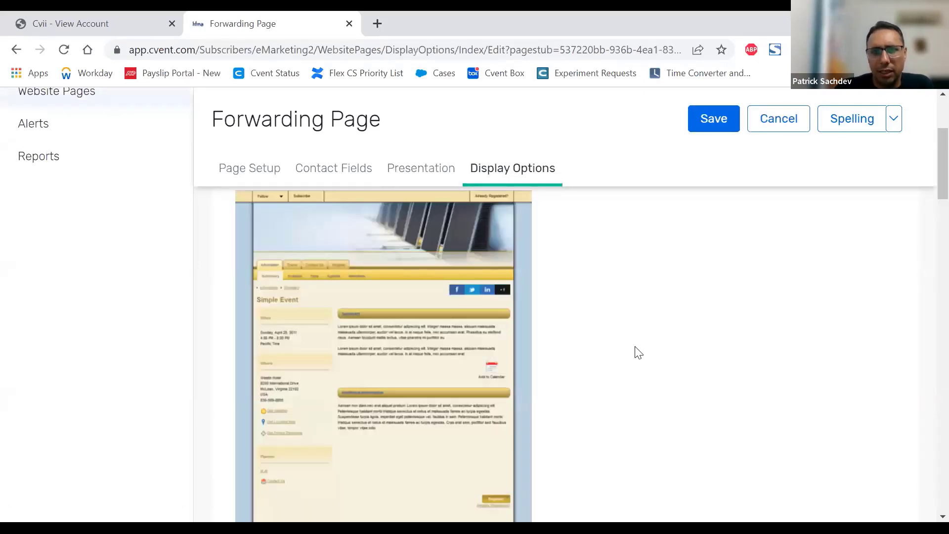
scroll(638, 330, up, 1)
scroll(634, 329, down, 5)
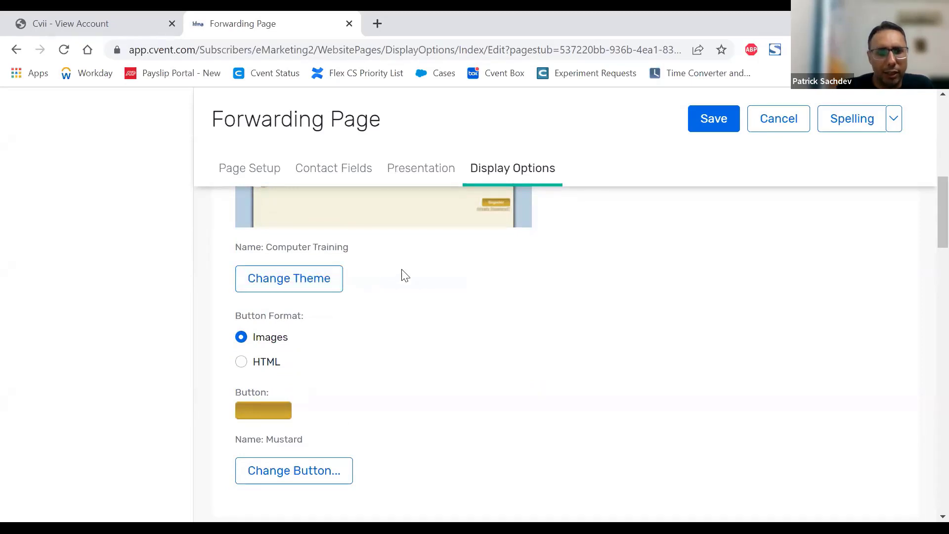
scroll(405, 272, up, 5)
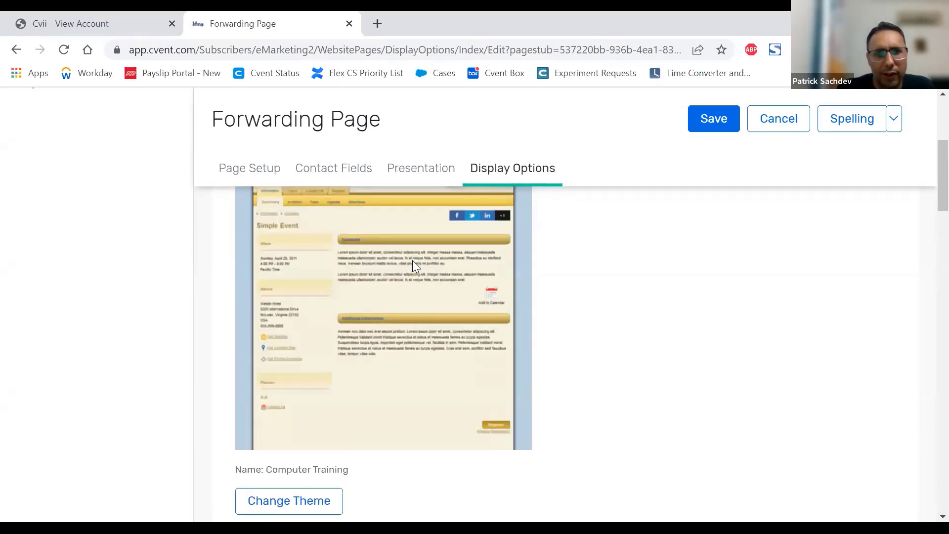
scroll(585, 260, down, 5)
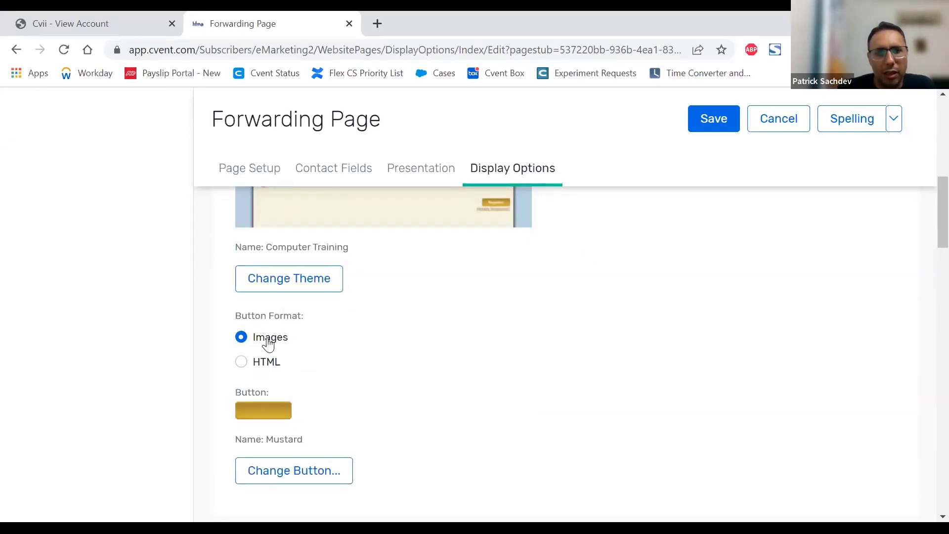
click(257, 364)
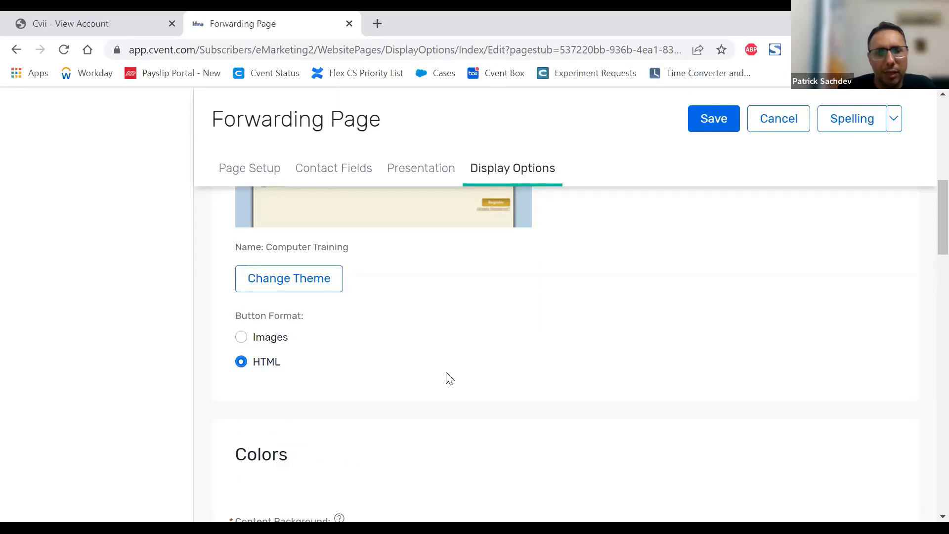
Step: Set the Forwarding Page's button format to Images and choose the Dark Gray button
scroll(449, 378, up, 5)
scroll(447, 378, down, 5)
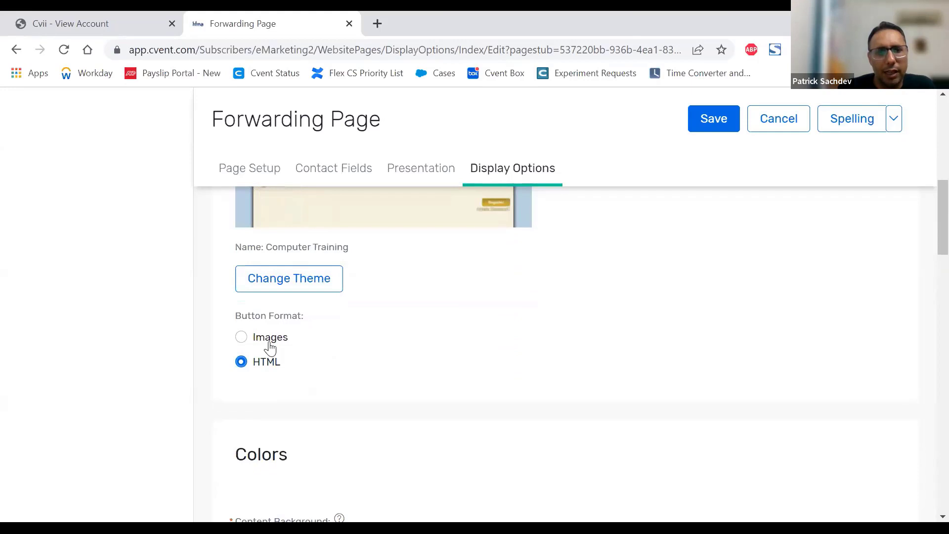
click(270, 346)
scroll(468, 374, up, 3)
scroll(466, 373, down, 5)
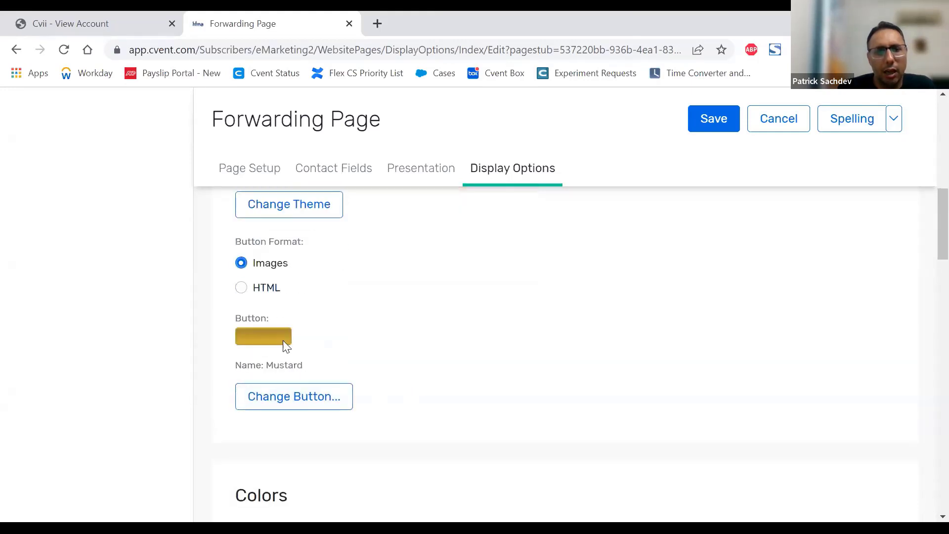
click(282, 398)
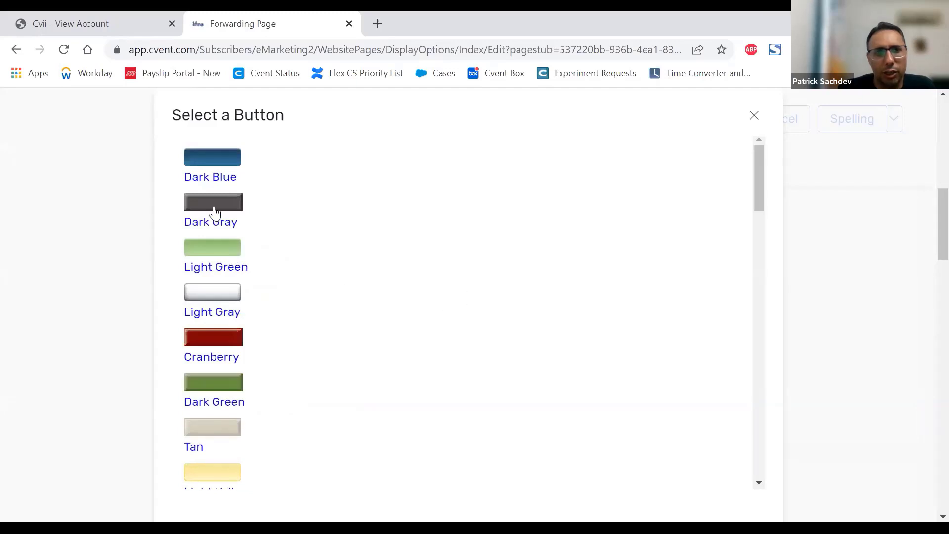
click(212, 204)
Step: Review the Forwarding Page's color settings for content background, website title, button text, body, section header and bold text
scroll(612, 282, down, 6)
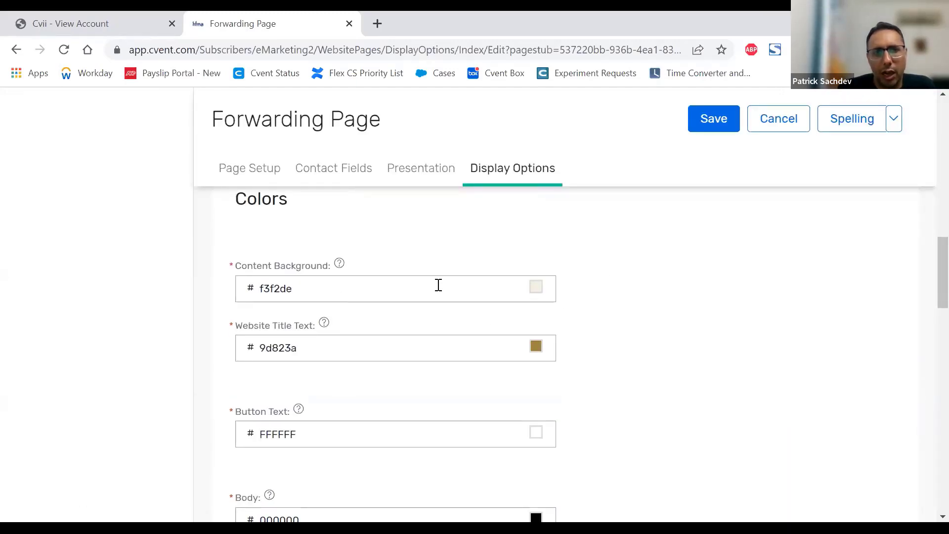
scroll(365, 347, down, 2)
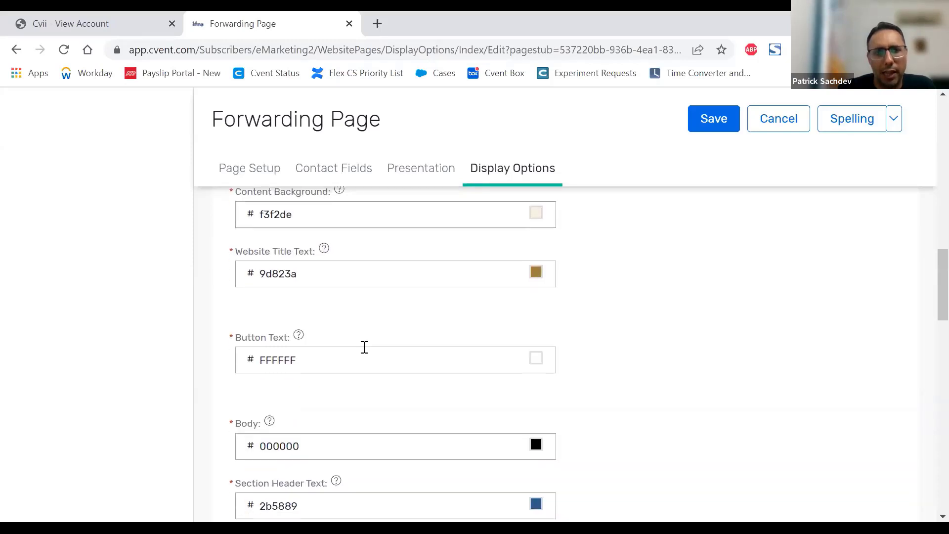
scroll(350, 374, down, 4)
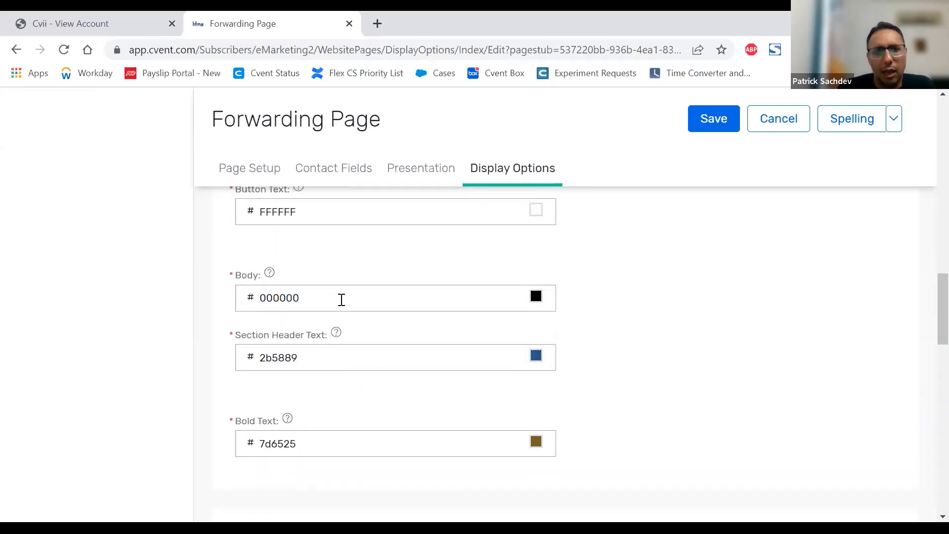
scroll(340, 299, down, 1)
scroll(340, 299, down, 4)
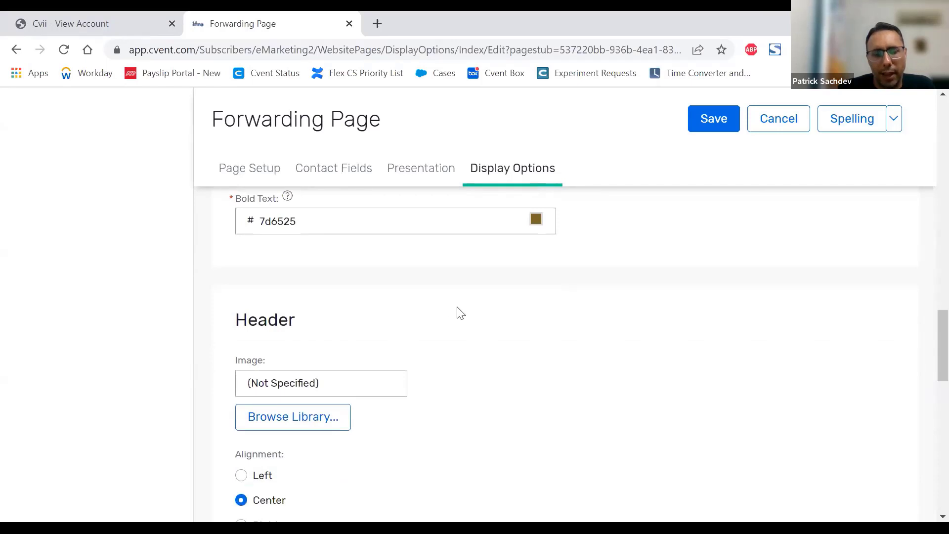
Step: Examine the Forwarding Page's header image, alignment and HTML options against its theme, along with the footer's HTML option
scroll(458, 311, down, 1)
scroll(460, 313, down, 1)
scroll(492, 307, down, 2)
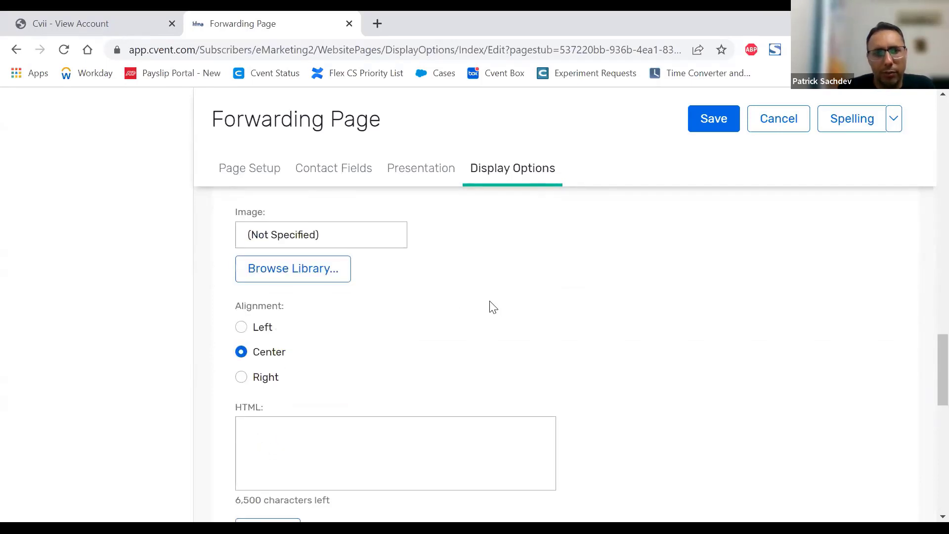
scroll(365, 317, up, 18)
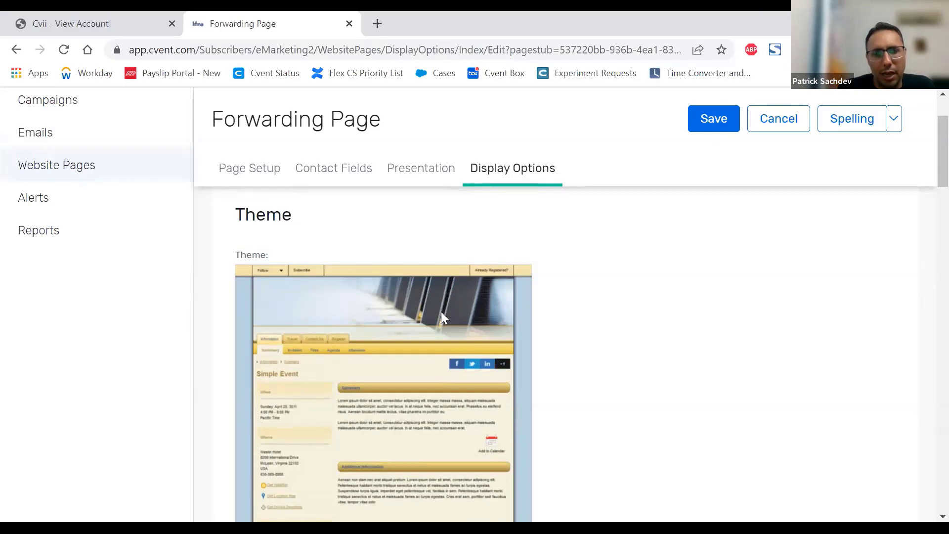
scroll(441, 316, down, 15)
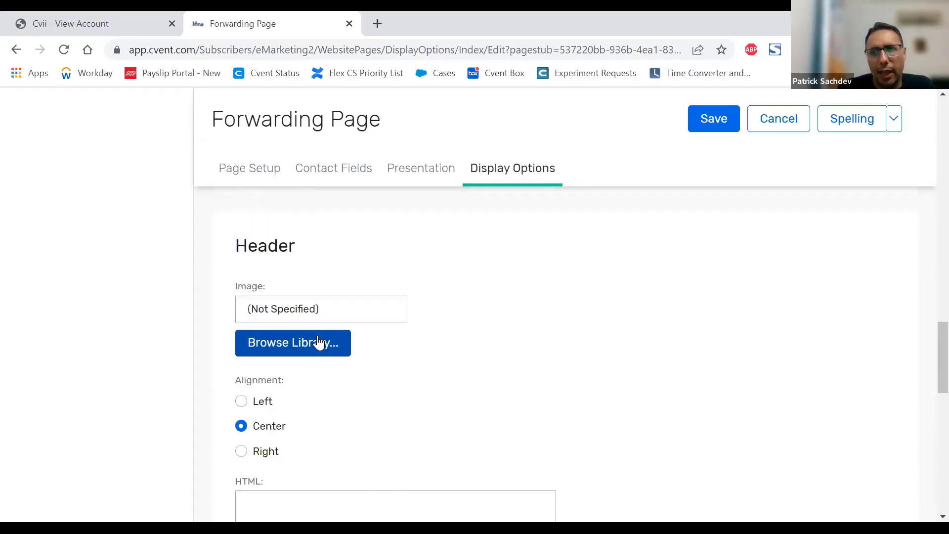
scroll(494, 317, down, 3)
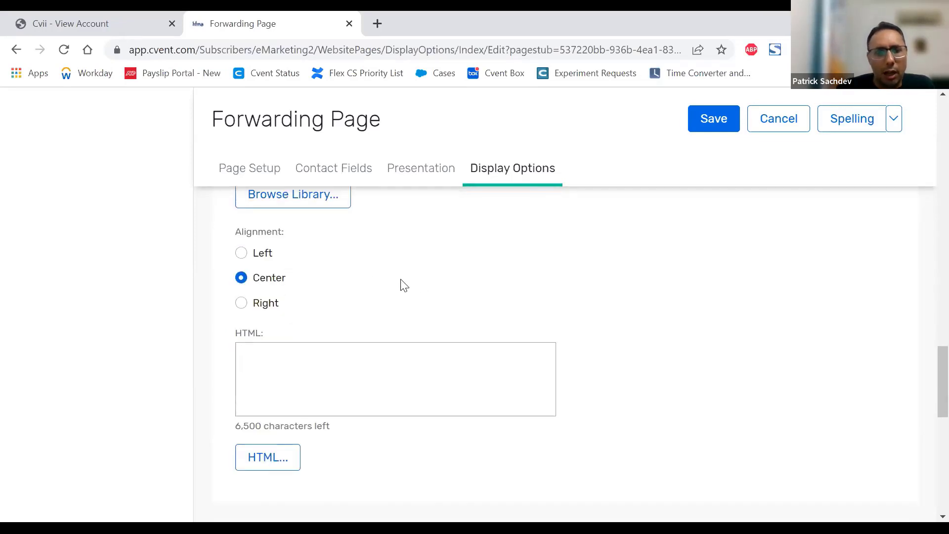
scroll(404, 273, down, 3)
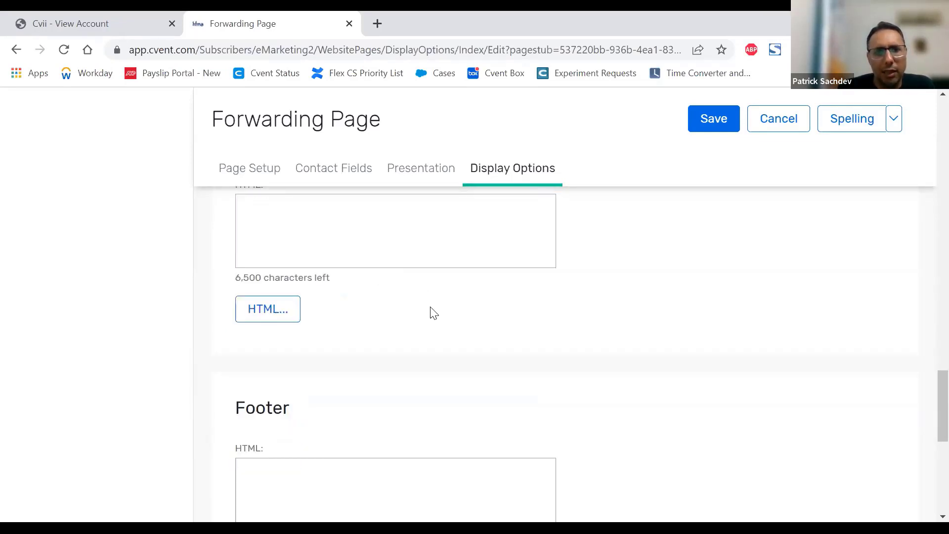
scroll(420, 358, down, 4)
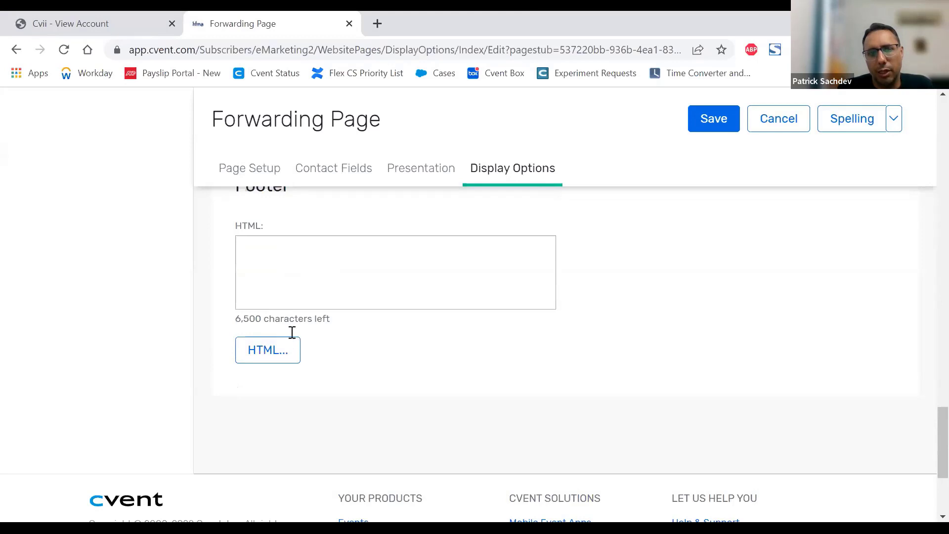
scroll(314, 314, up, 6)
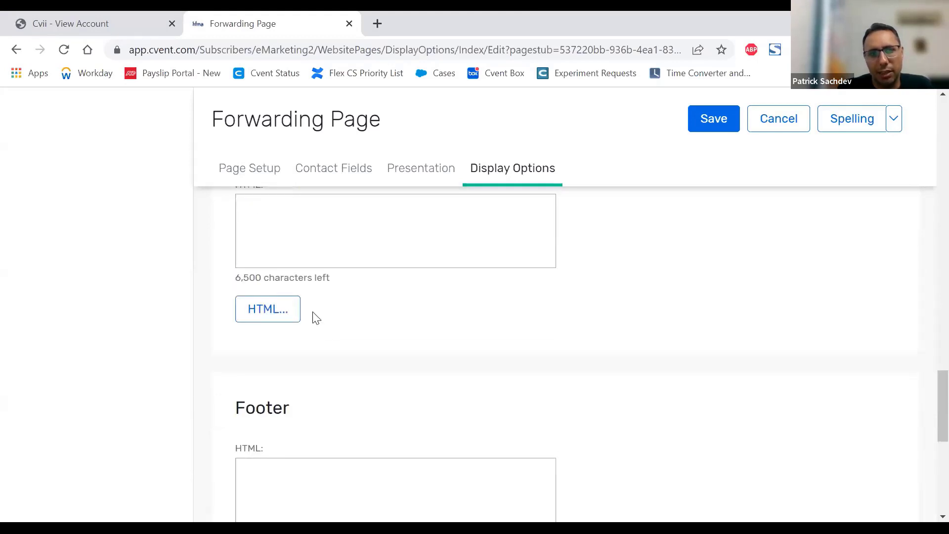